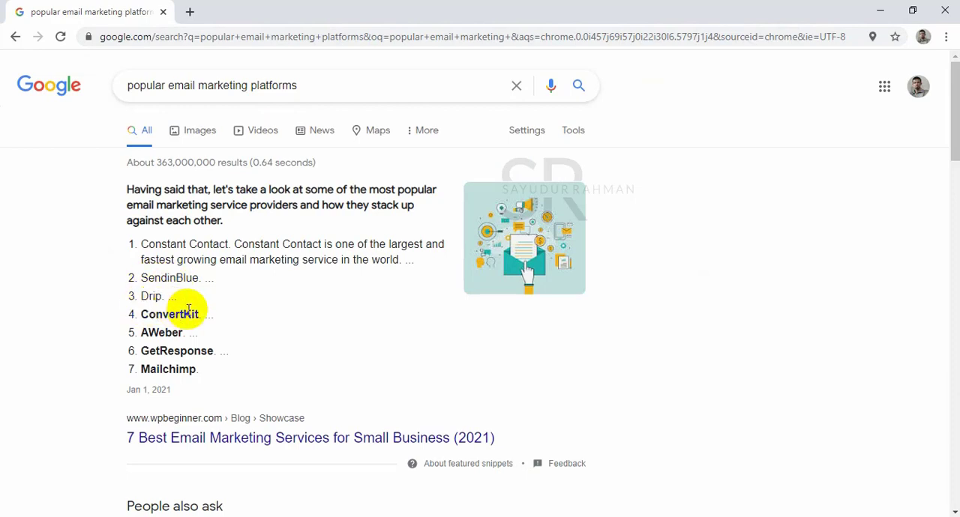
# Examine the search results' list of popular email marketing platforms, including ConvertKit, AWeber, GetResponse and Mailchimp.
pyautogui.scroll(-4, 192, 313)
pyautogui.scroll(2, 155, 158)
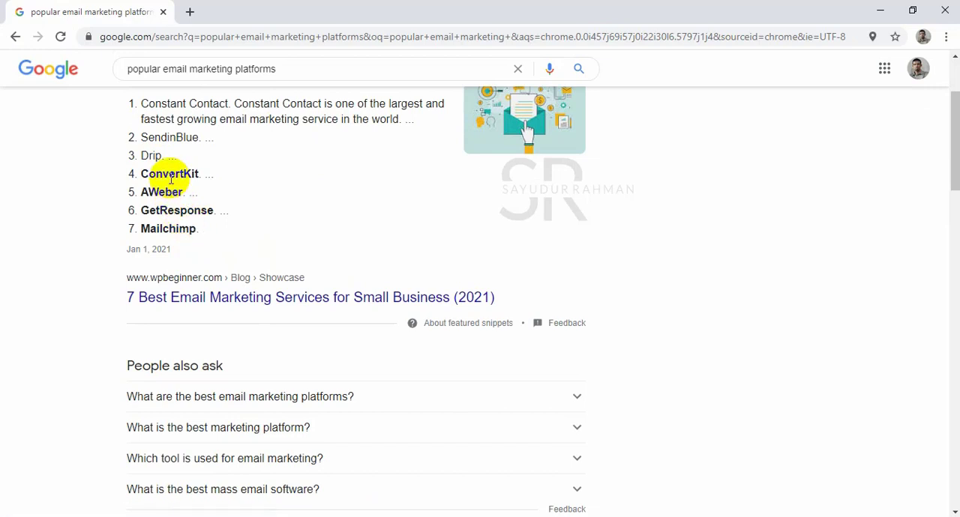
pyautogui.moveTo(150, 191); pyautogui.dragTo(207, 211)
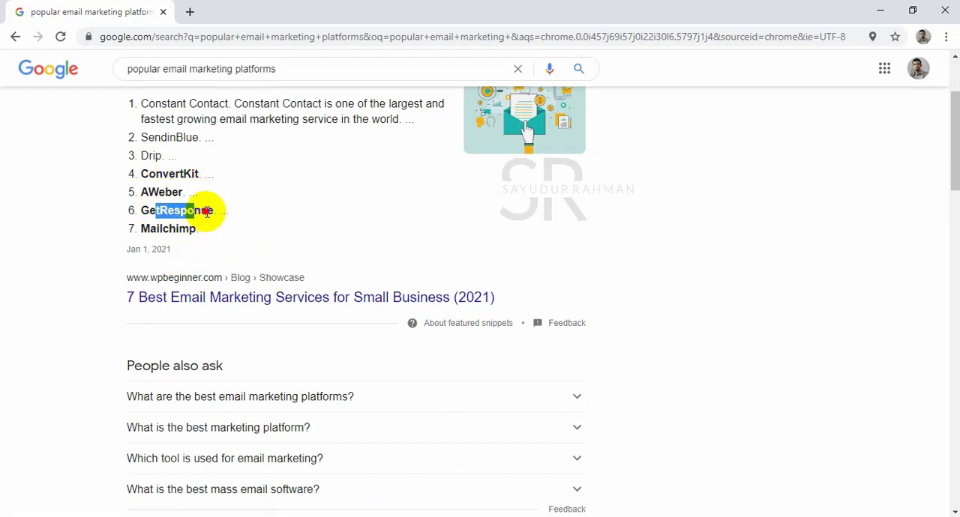
pyautogui.moveTo(152, 228); pyautogui.dragTo(194, 227)
pyautogui.click(196, 229)
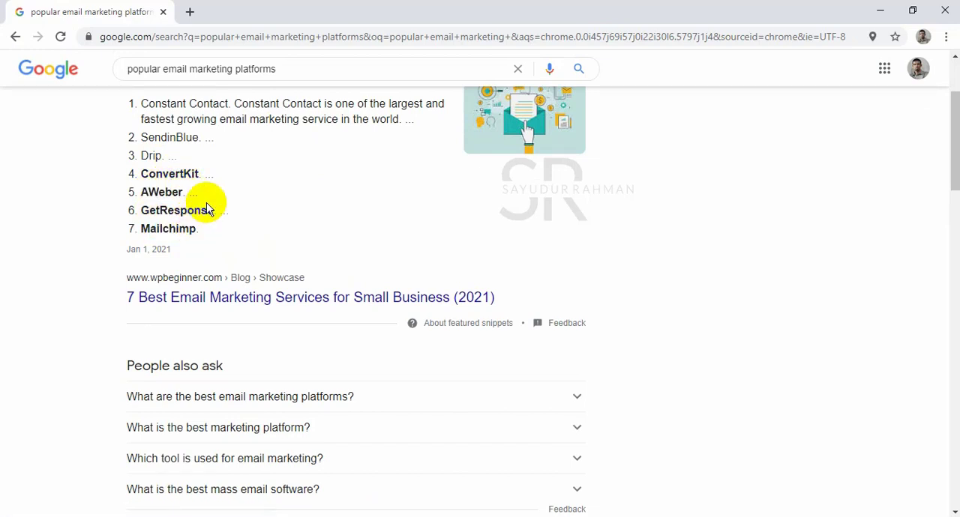
pyautogui.scroll(2, 208, 203)
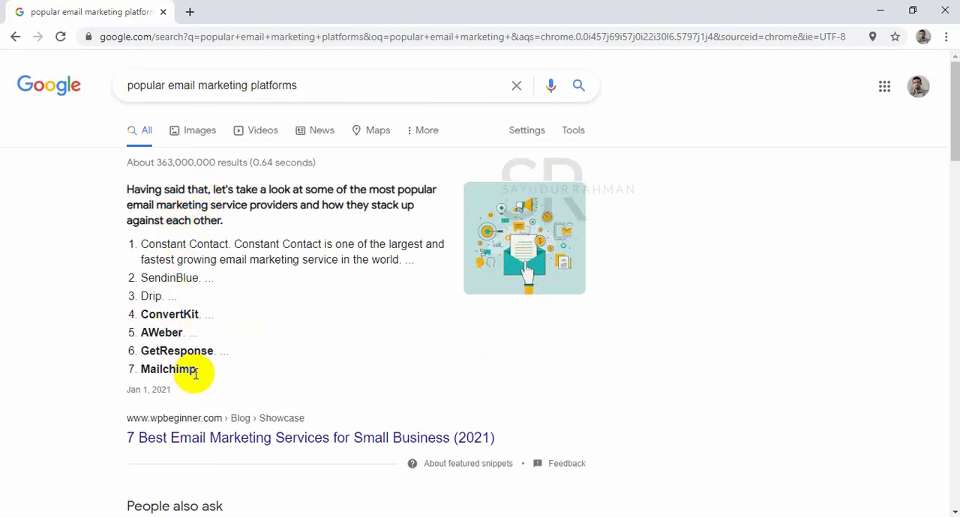
pyautogui.moveTo(196, 373); pyautogui.dragTo(193, 347)
pyautogui.click(135, 366)
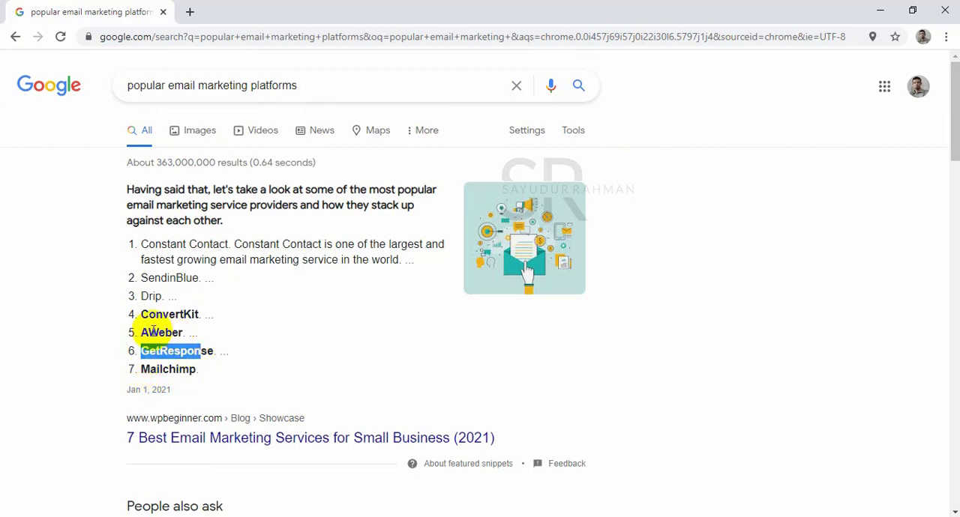
pyautogui.moveTo(136, 332); pyautogui.dragTo(194, 350)
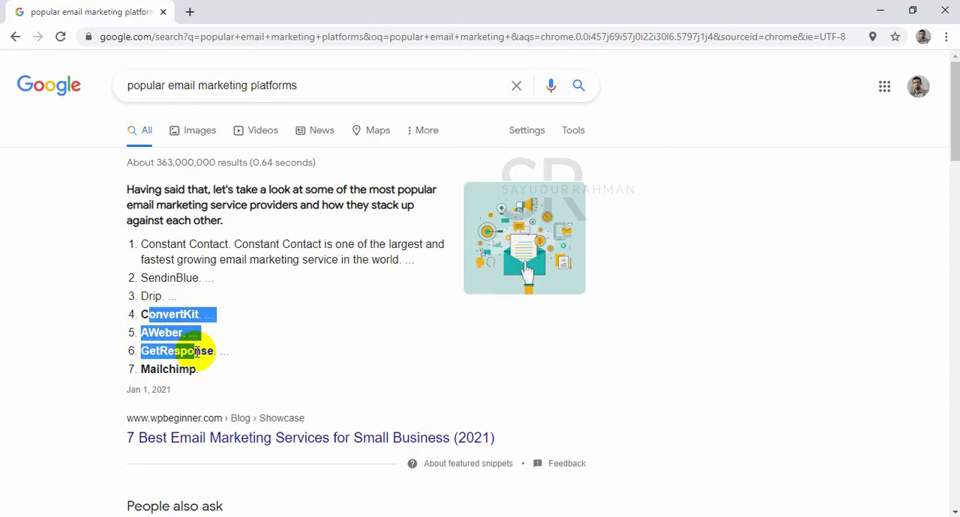
pyautogui.click(197, 364)
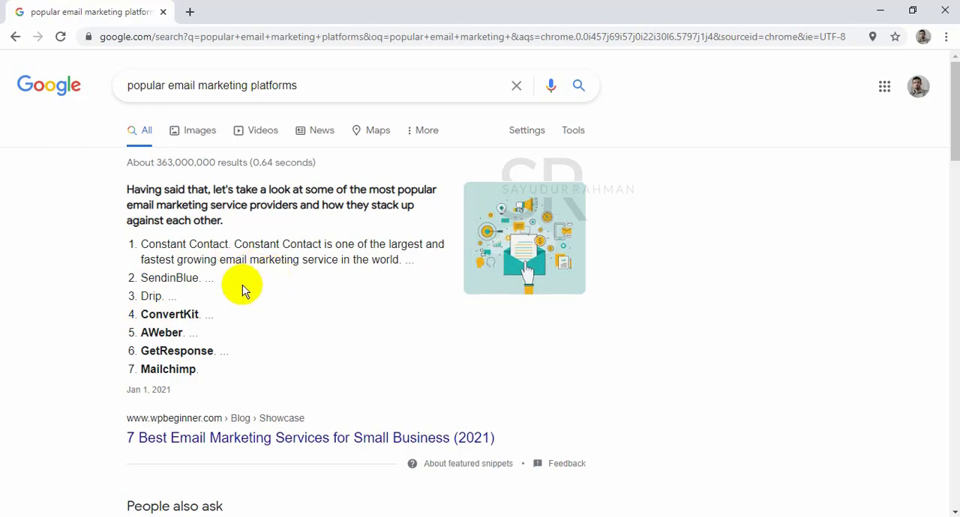
pyautogui.scroll(-5, 246, 288)
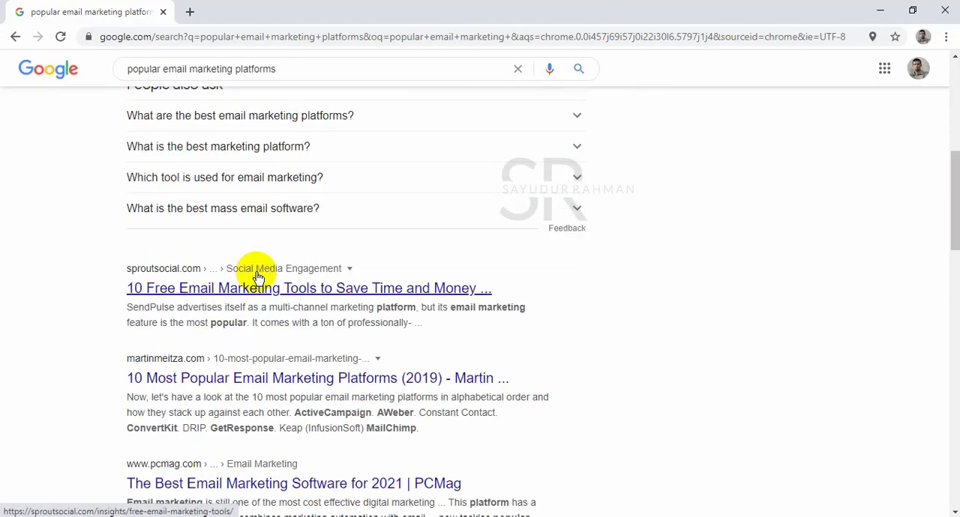
pyautogui.scroll(5, 256, 279)
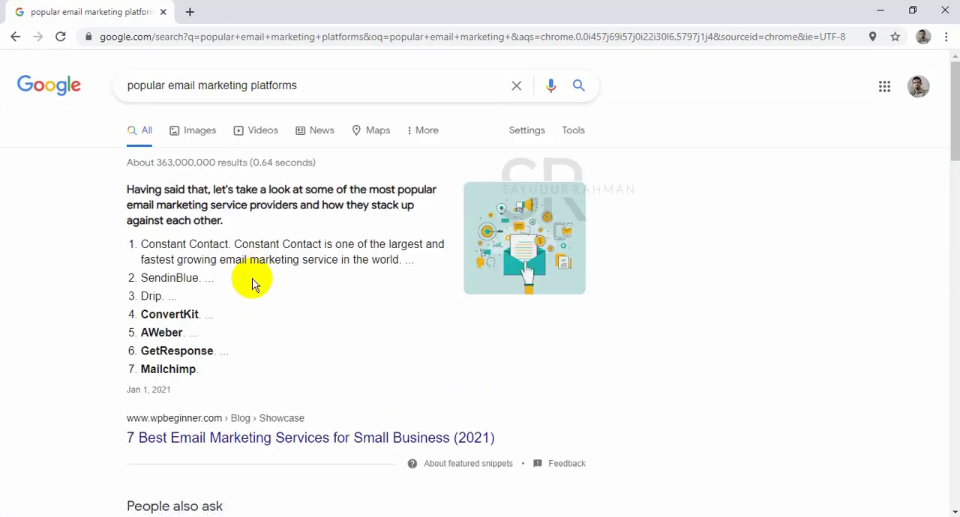
pyautogui.moveTo(199, 369); pyautogui.dragTo(152, 368)
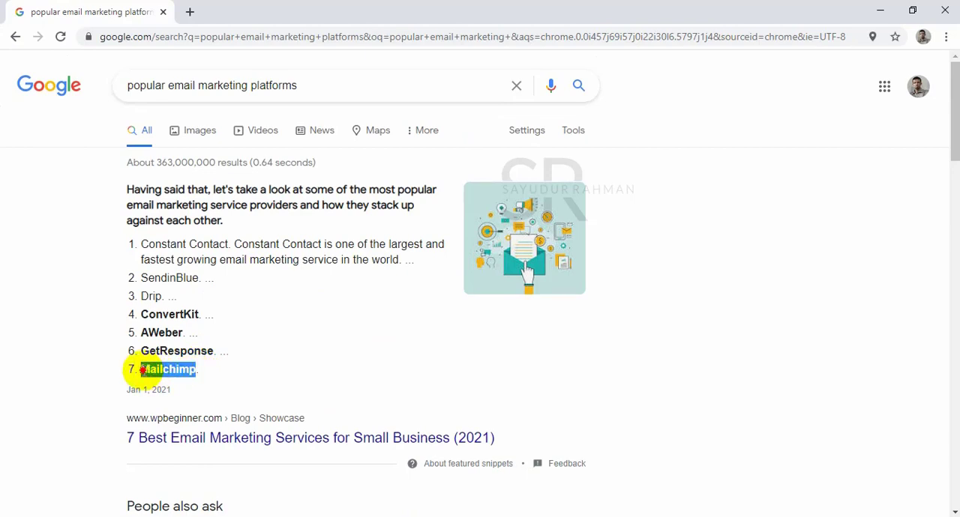
pyautogui.click(178, 367)
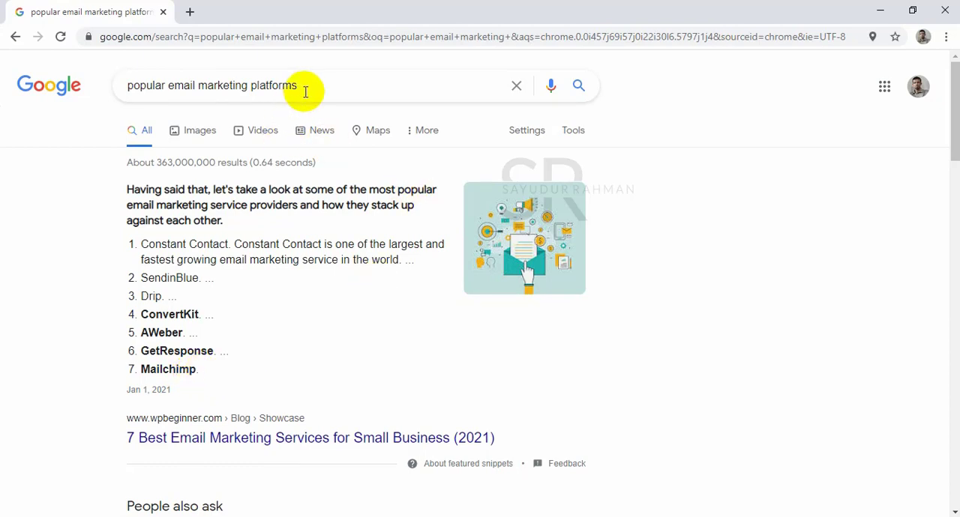
# Search Google for "mailchimp" and open the free sign-up page on the official Mailchimp website.
pyautogui.tripleClick(253, 86)
pyautogui.write('mailchimp')
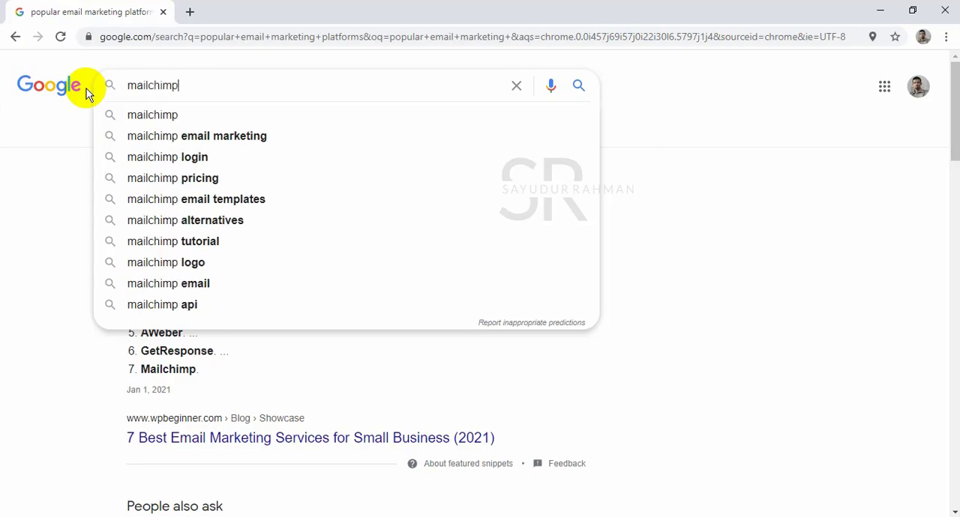
pyautogui.press('Return')
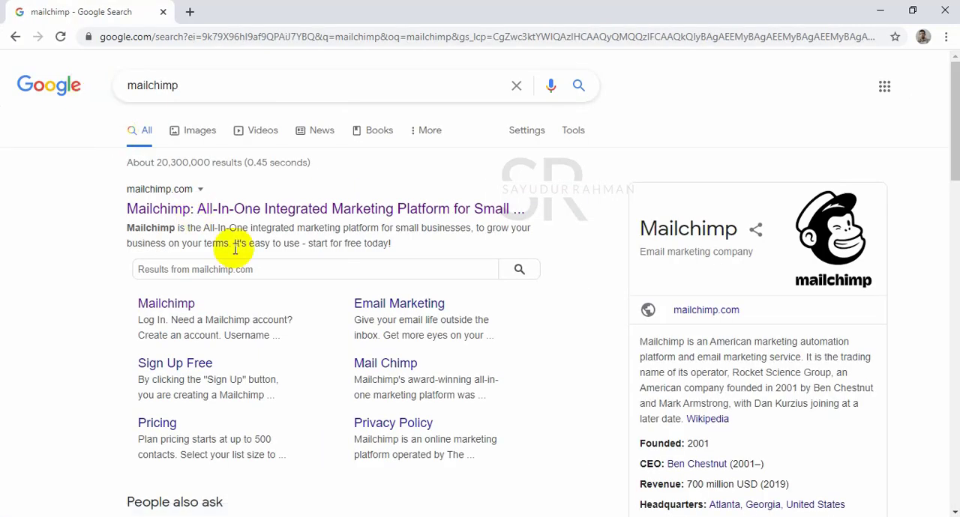
pyautogui.click(260, 220)
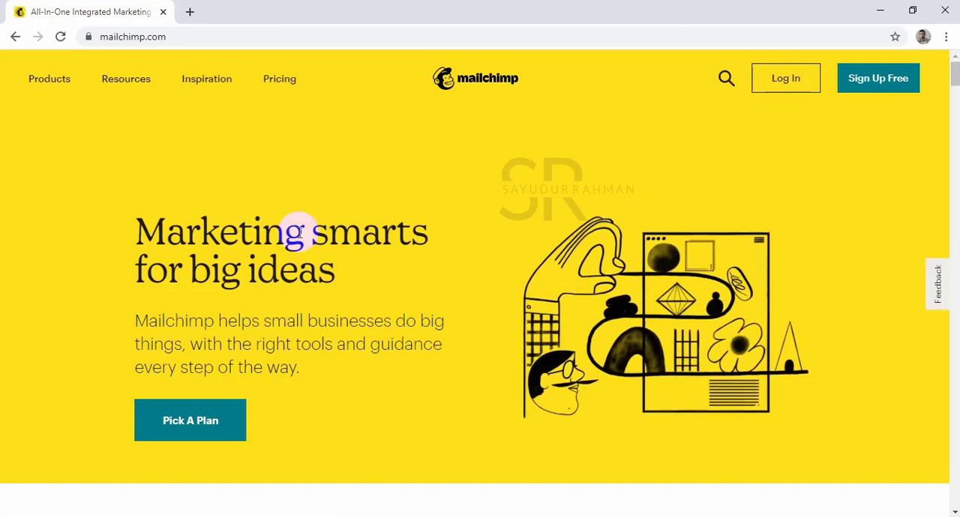
pyautogui.click(875, 82)
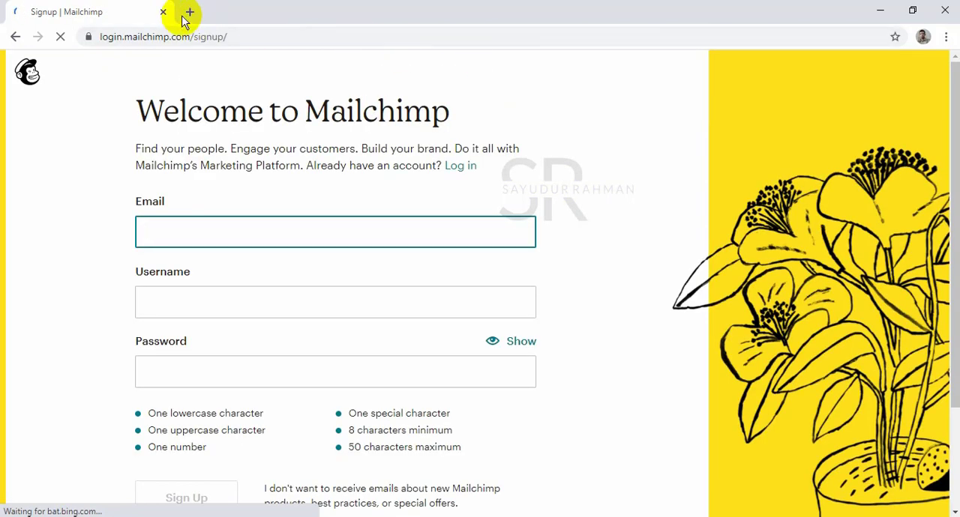
# Open an additional blank browser tab and return to the Mailchimp sign-up form.
pyautogui.click(191, 13)
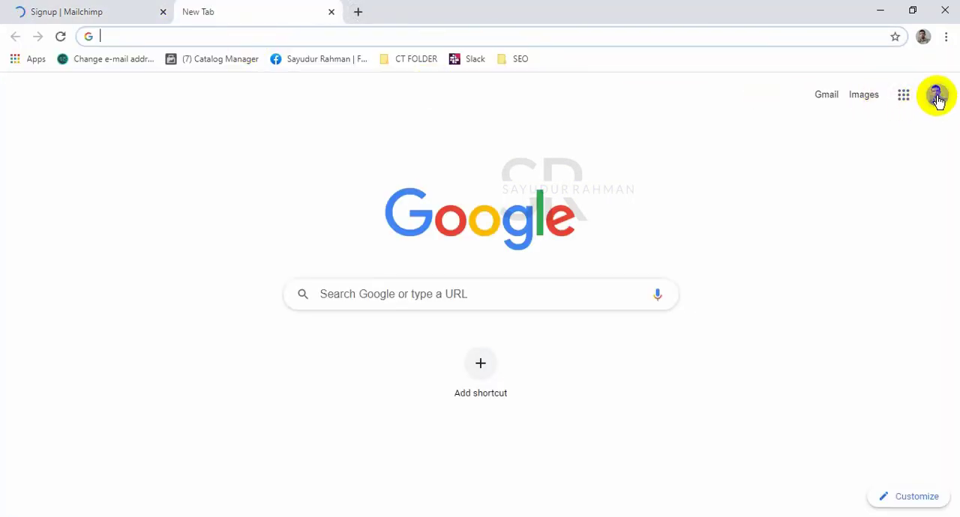
pyautogui.click(41, 11)
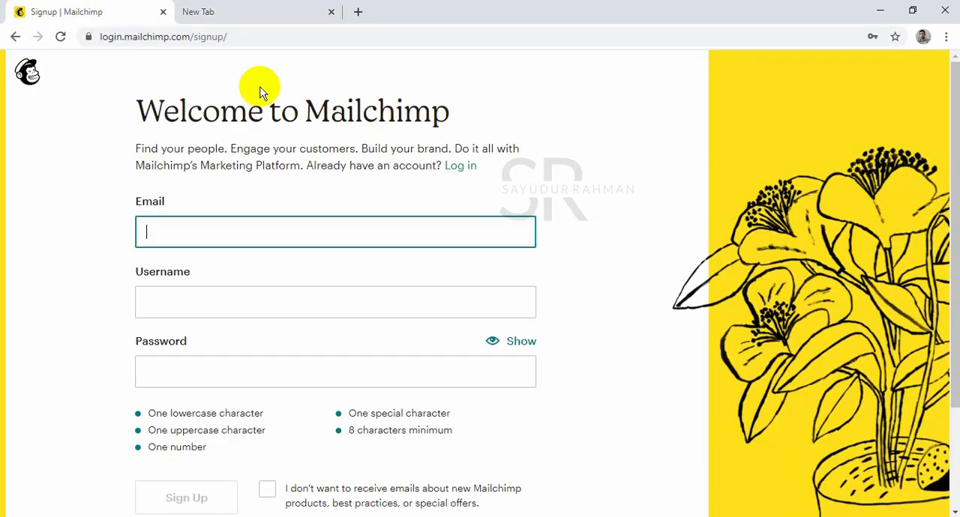
pyautogui.write('sa')
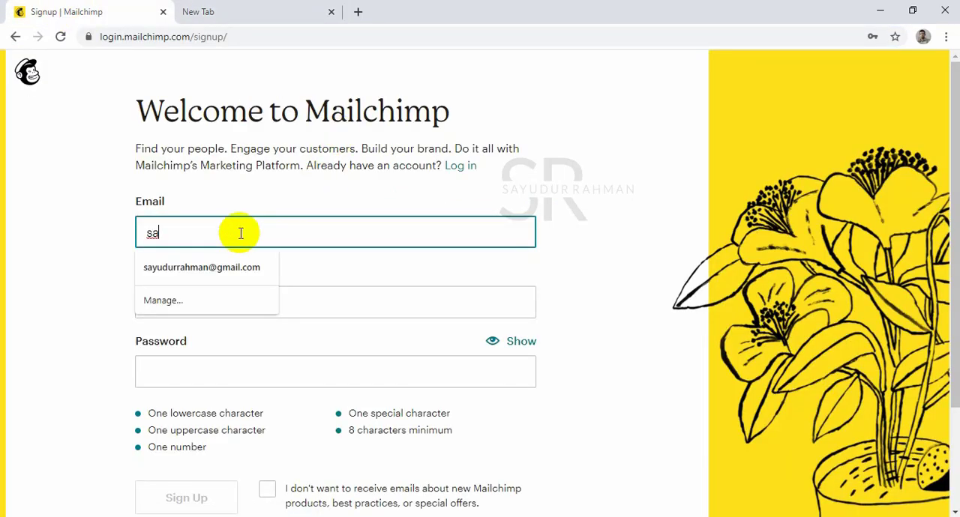
pyautogui.press('BackSpace')
pyautogui.press('BackSpace')
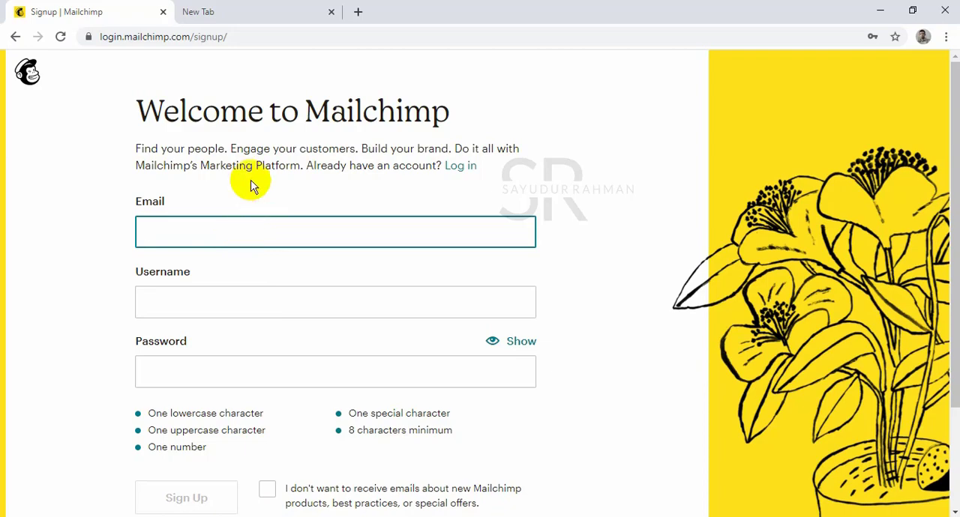
# Search for "temp mail" in the blank browser tab and open the Temp Mail website.
pyautogui.click(289, 13)
pyautogui.click(301, 35)
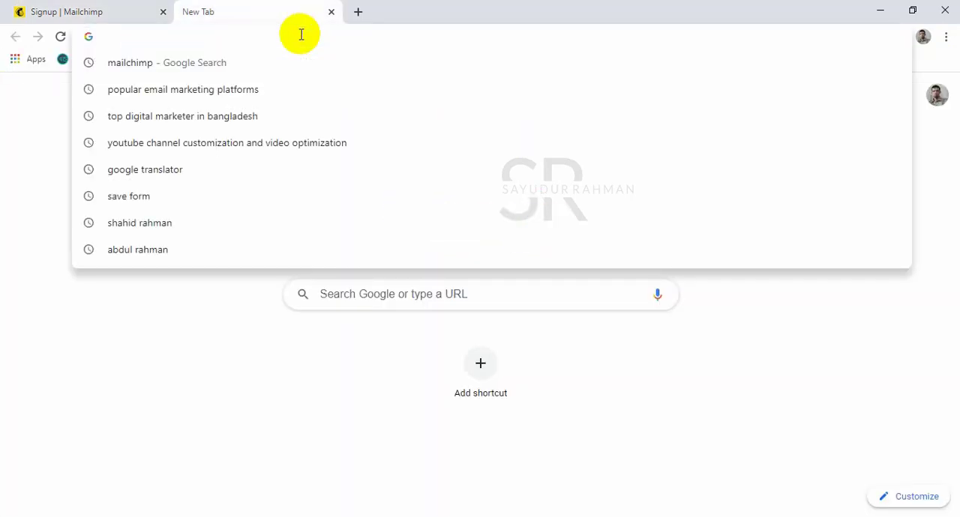
pyautogui.write('temp mail')
pyautogui.press('Return')
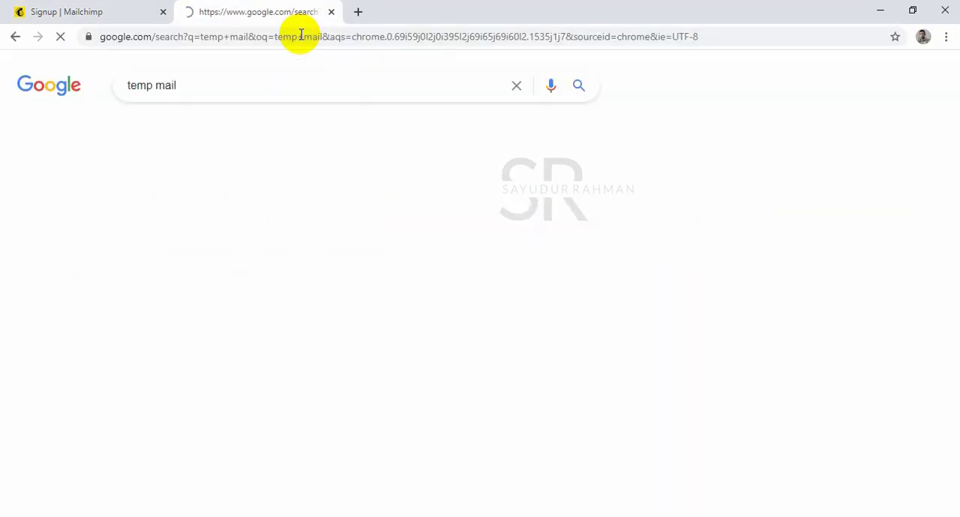
pyautogui.click(223, 214)
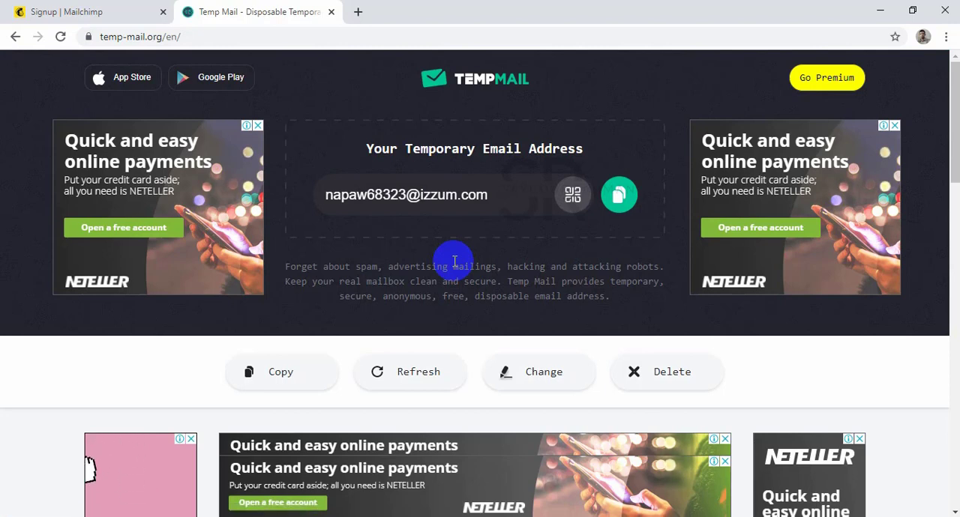
# Copy the temporary email address into the Mailchimp sign-up form's email field and enter "Demovideo" as the username.
pyautogui.click(619, 195)
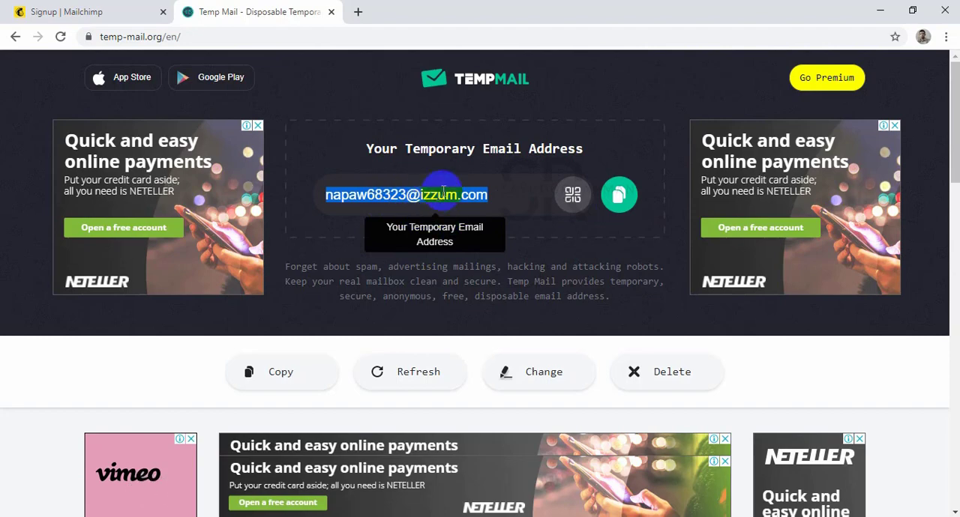
pyautogui.click(41, 9)
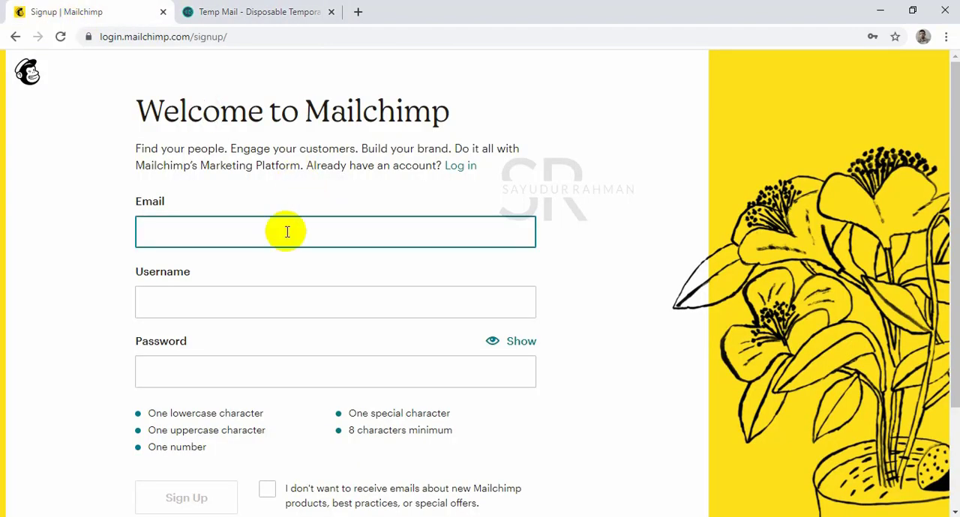
pyautogui.click(287, 231)
pyautogui.hotkey('ctrl', 'v')
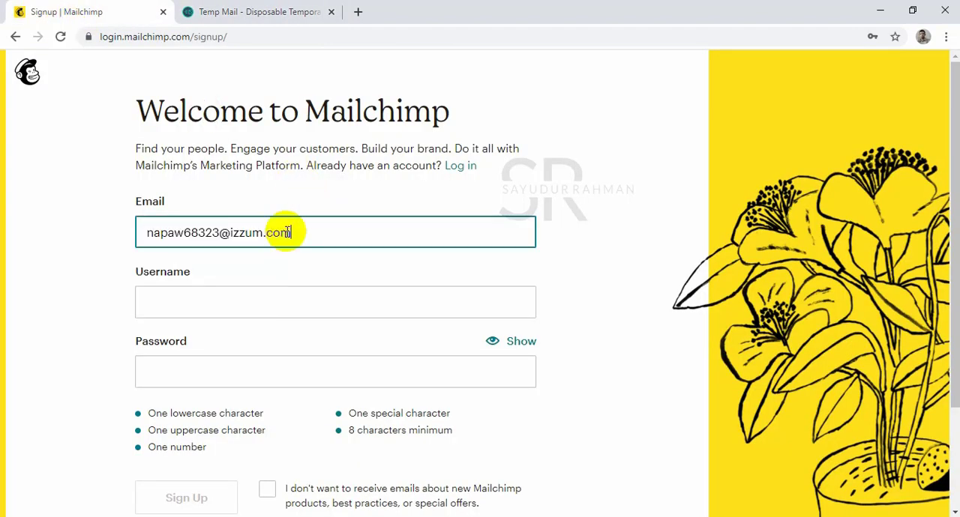
pyautogui.click(256, 311)
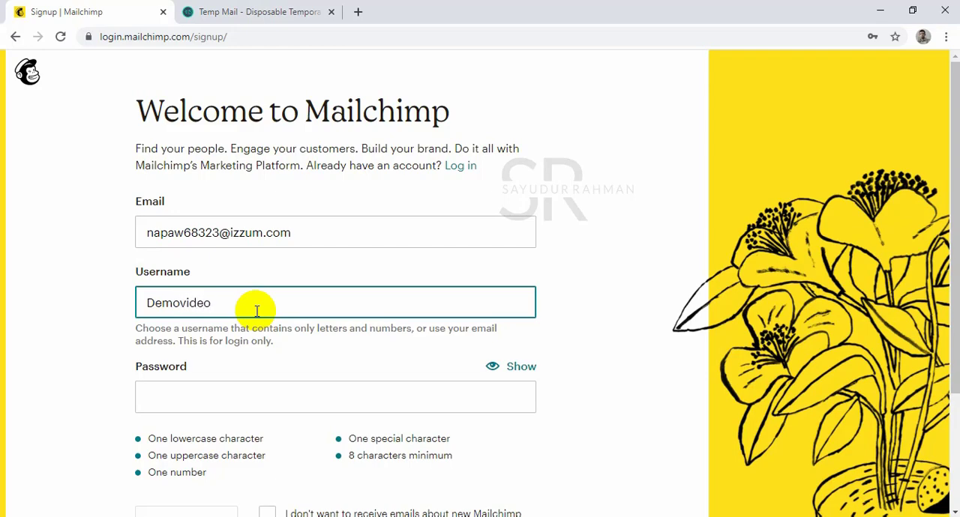
# Enter the account password in the sign-up form, reveal it for a check, and hide it again.
pyautogui.scroll(-2, 270, 255)
pyautogui.click(248, 258)
pyautogui.scroll(-1, 249, 261)
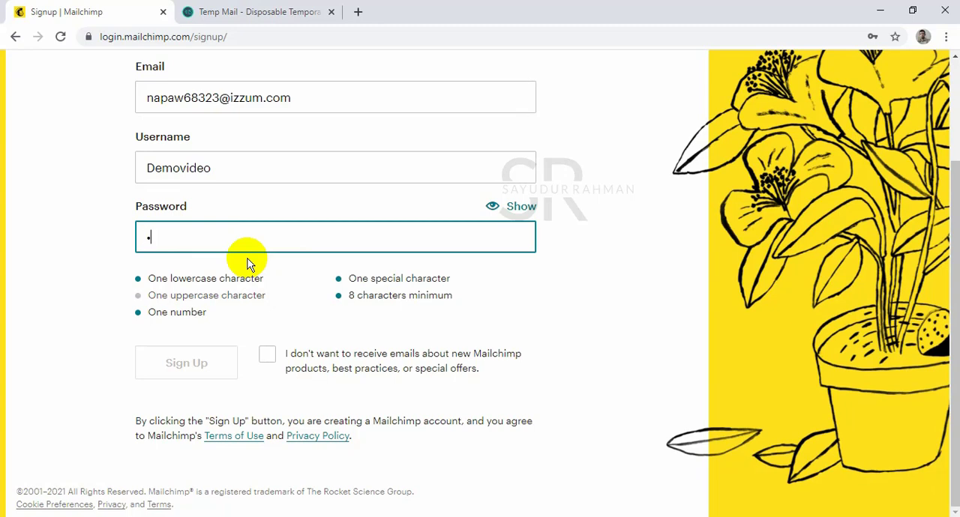
pyautogui.write('123')
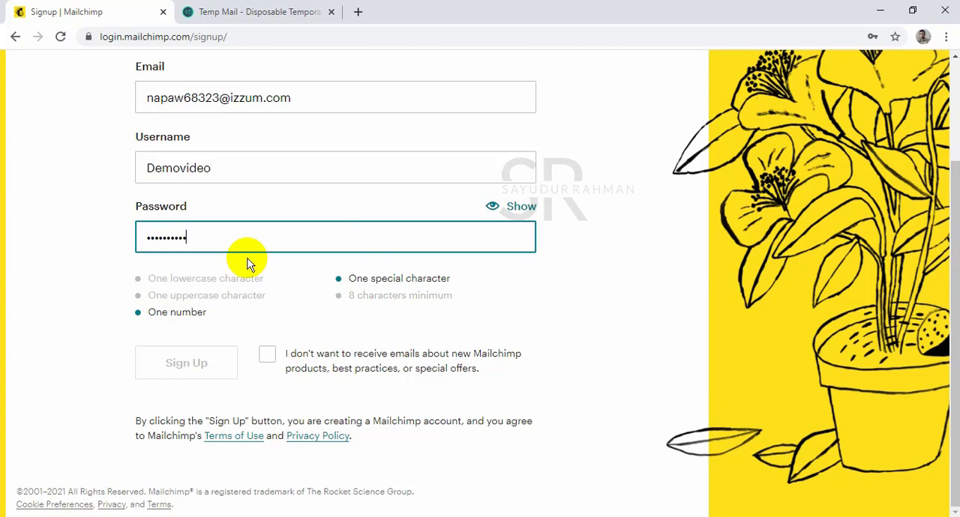
pyautogui.write('123')
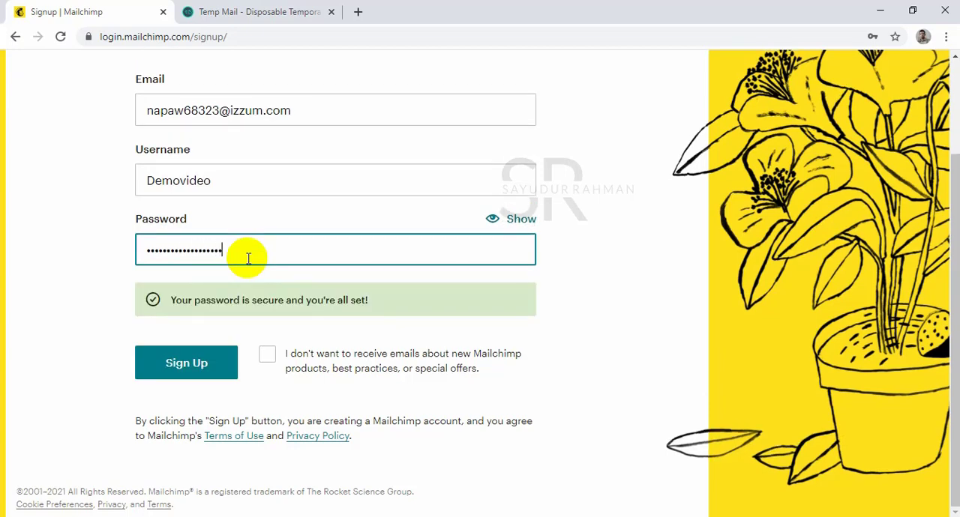
pyautogui.scroll(2, 247, 257)
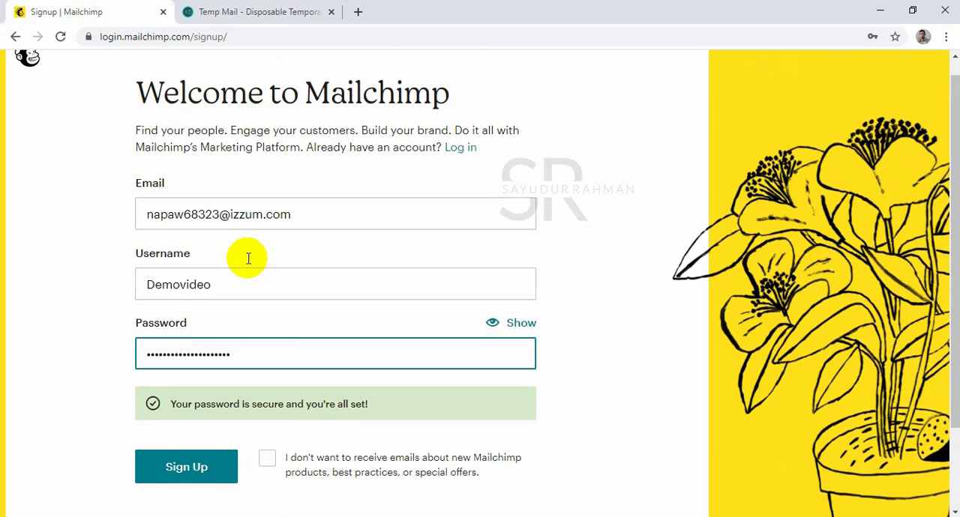
pyautogui.scroll(-2, 250, 242)
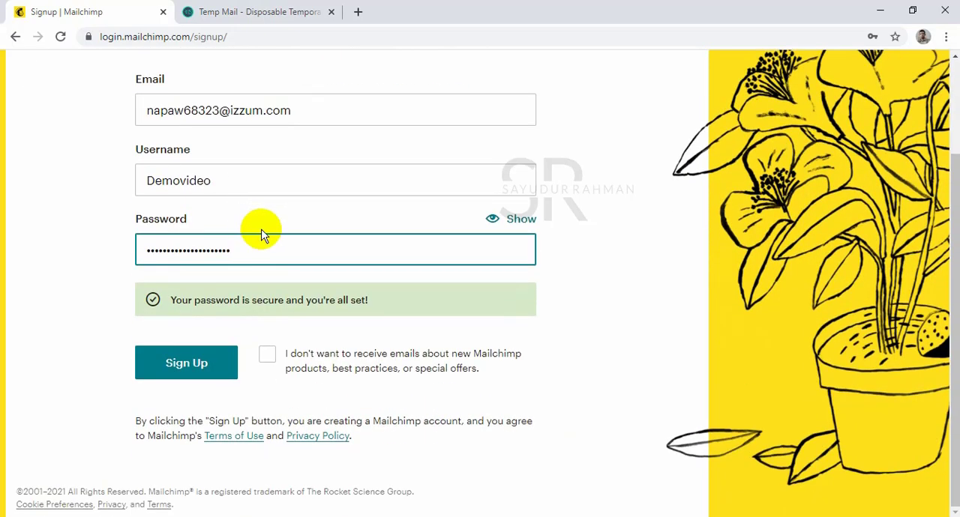
pyautogui.click(516, 222)
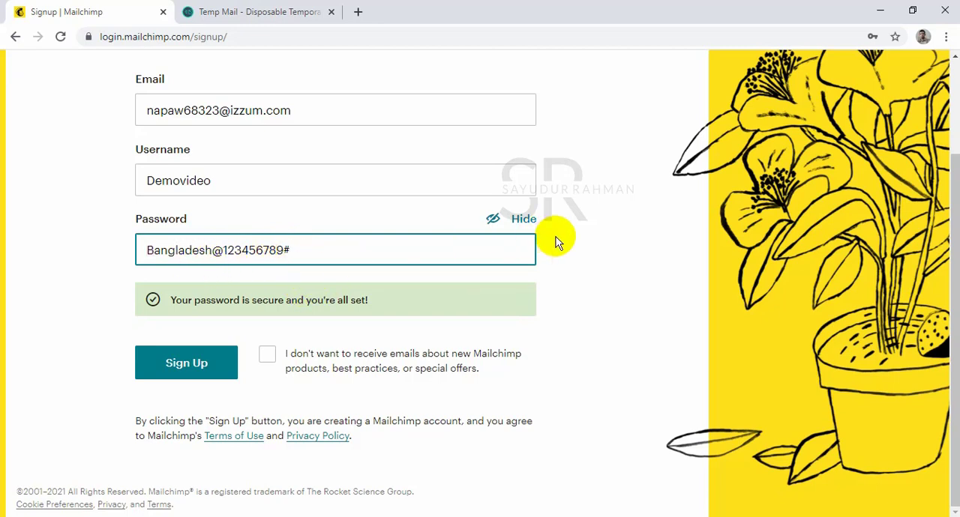
pyautogui.click(524, 224)
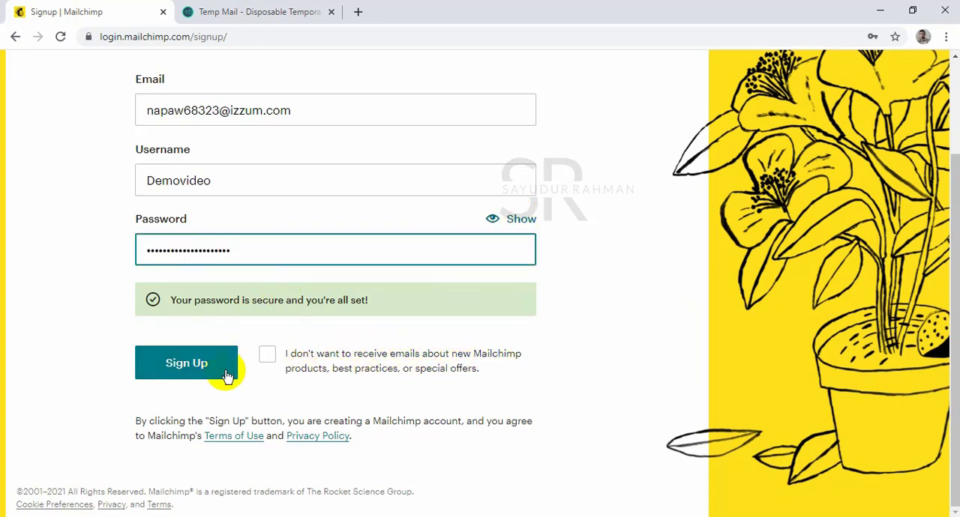
# Submit the Mailchimp sign-up form and look through the account activation instructions.
pyautogui.click(188, 375)
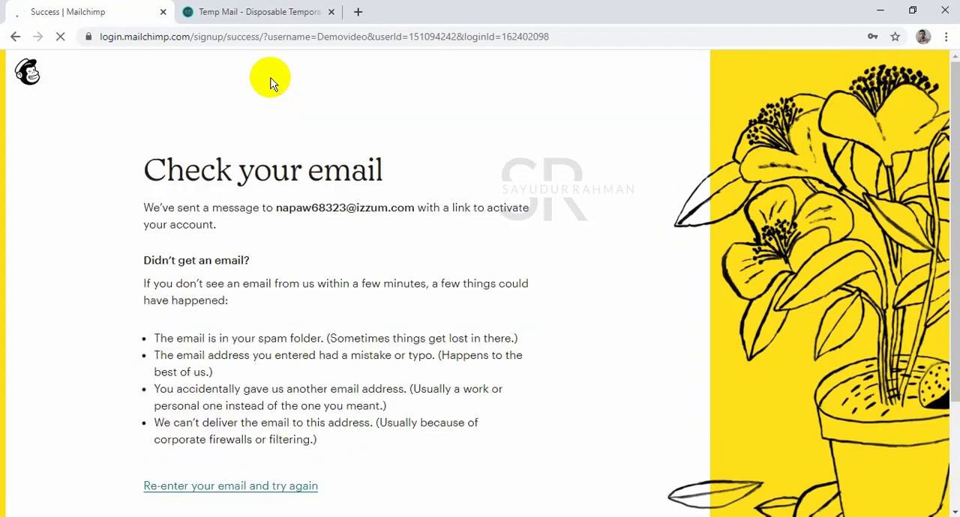
pyautogui.scroll(-2, 285, 98)
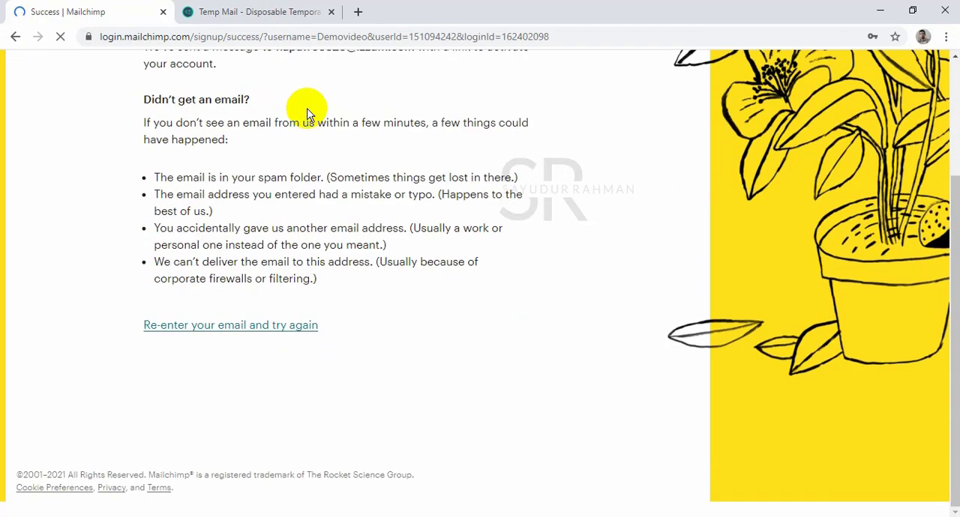
# Open the Mailchimp activation email in the Temp Mail inbox and activate the account from it.
pyautogui.click(246, 10)
pyautogui.scroll(-5, 427, 253)
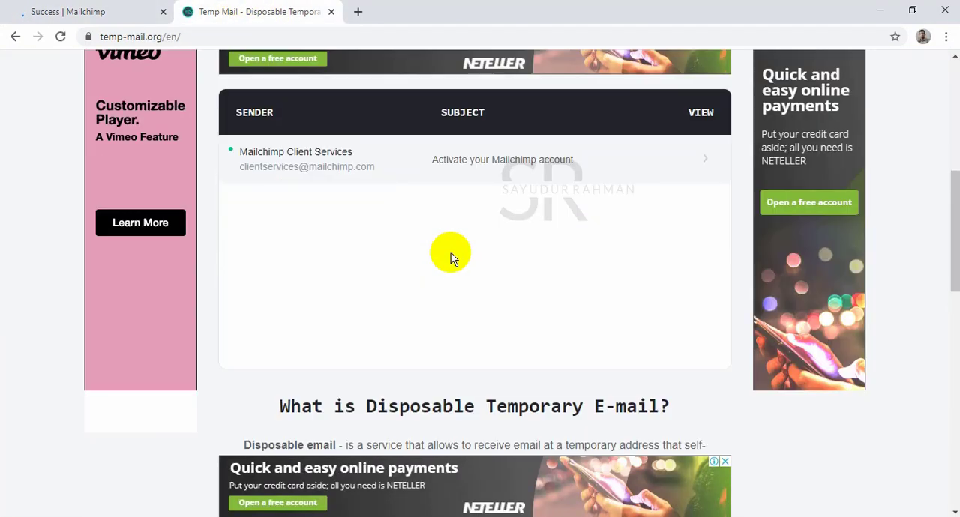
pyautogui.click(335, 171)
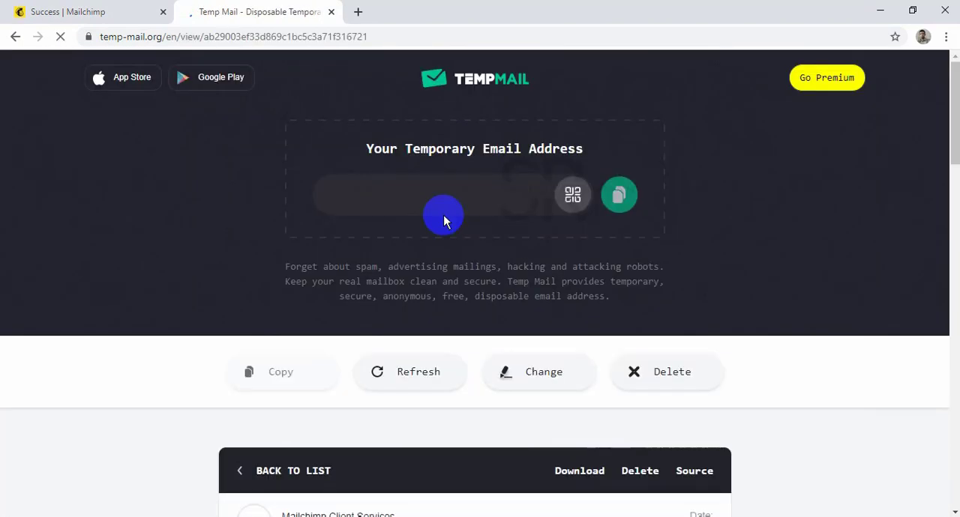
pyautogui.scroll(-4, 443, 223)
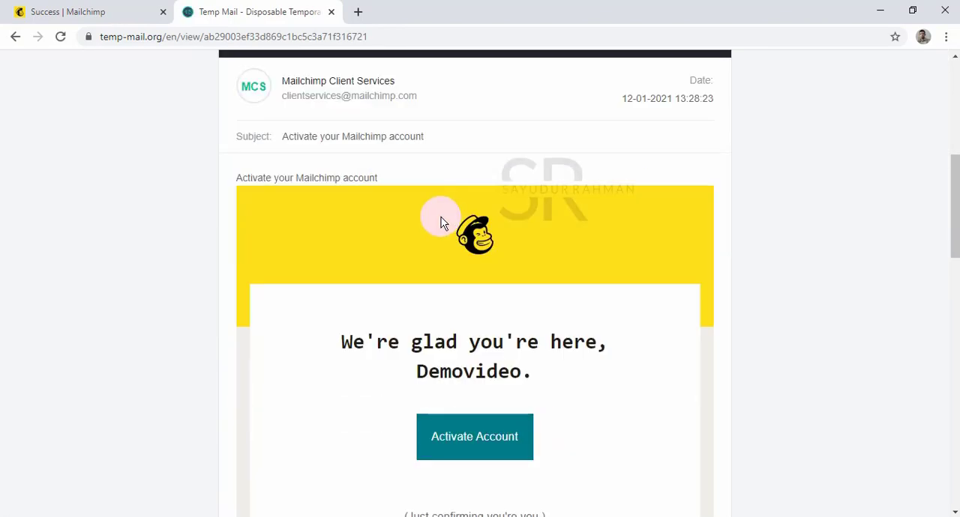
pyautogui.scroll(-2, 457, 263)
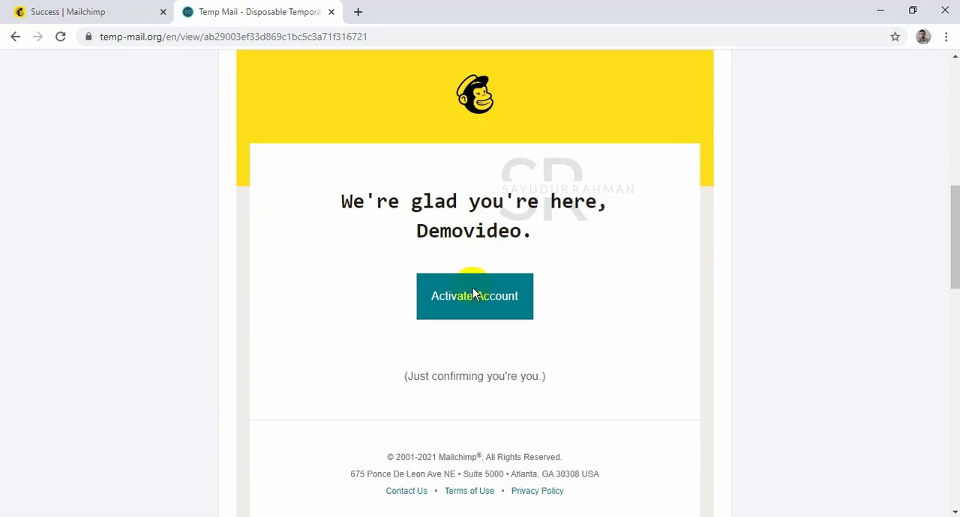
pyautogui.click(473, 294)
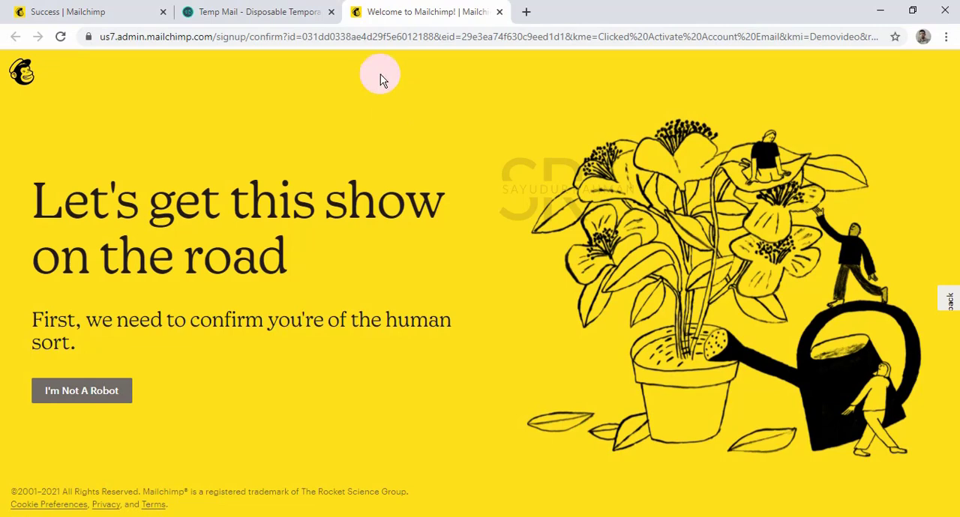
# Start the human verification and try to solve the image challenge for taxis.
pyautogui.click(90, 395)
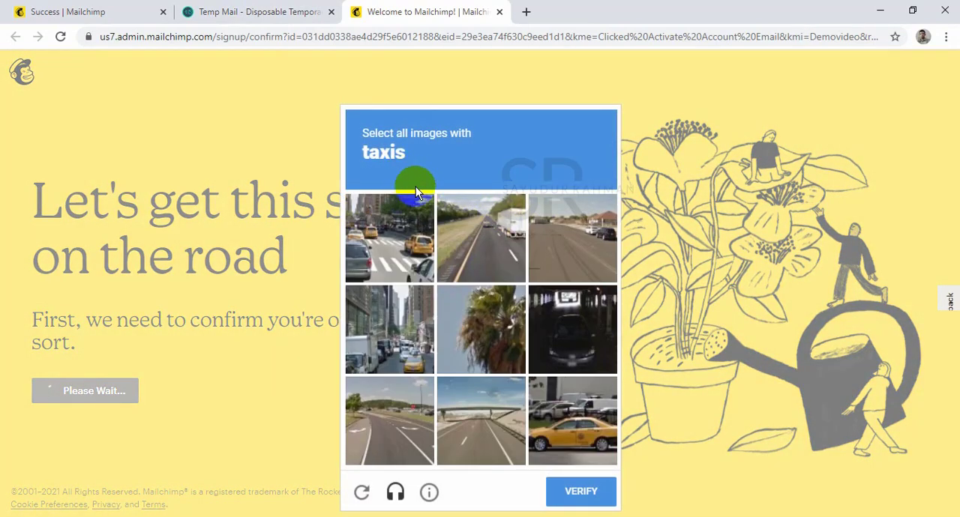
pyautogui.click(389, 261)
pyautogui.click(396, 319)
pyautogui.click(561, 407)
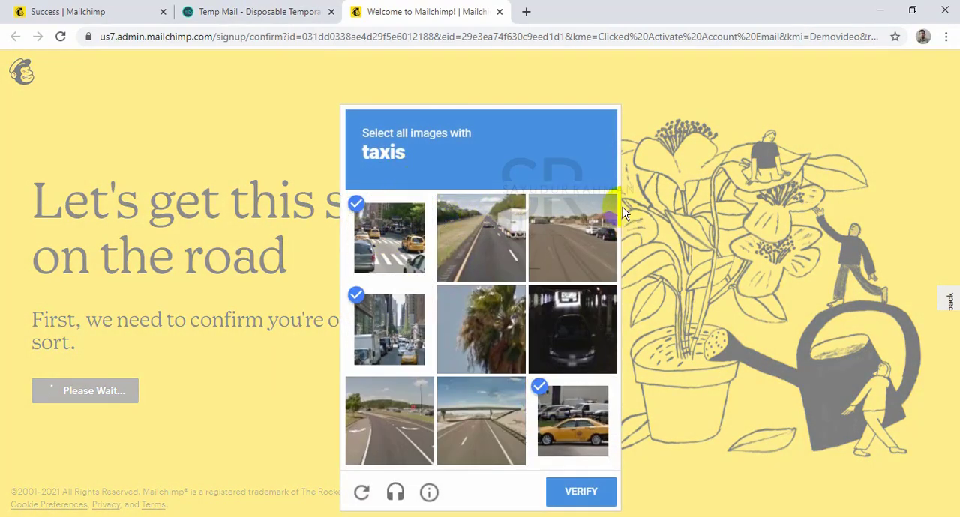
pyautogui.click(593, 225)
pyautogui.click(459, 255)
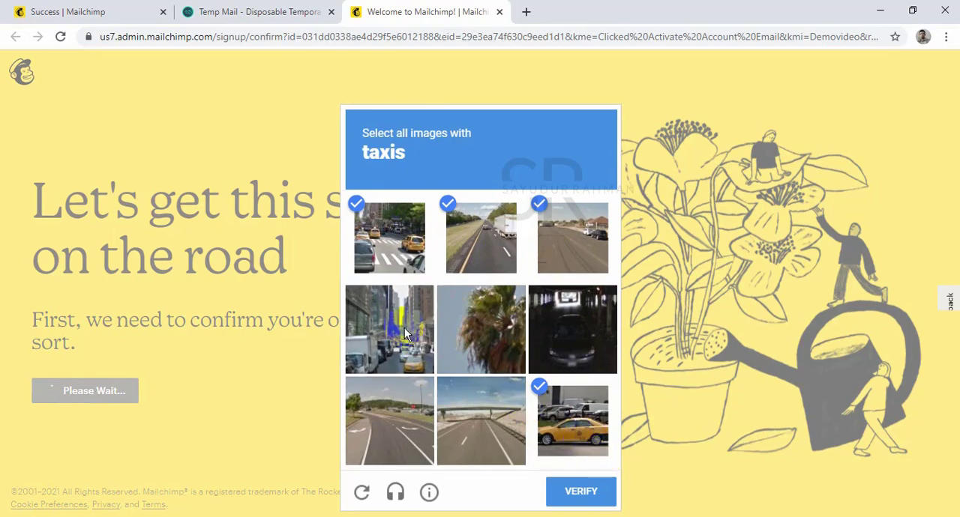
pyautogui.click(413, 337)
pyautogui.click(578, 491)
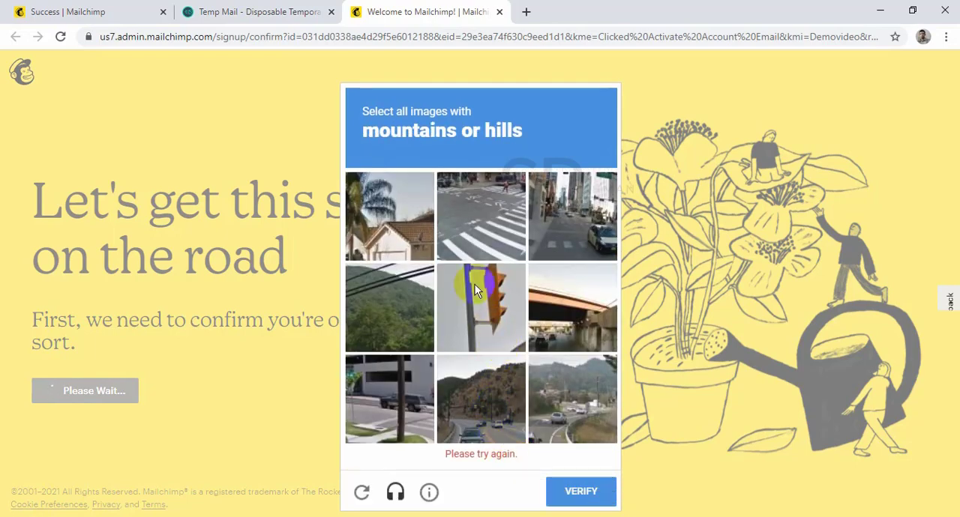
# Select the three images with mountains or hills and submit the verification.
pyautogui.click(396, 325)
pyautogui.click(486, 411)
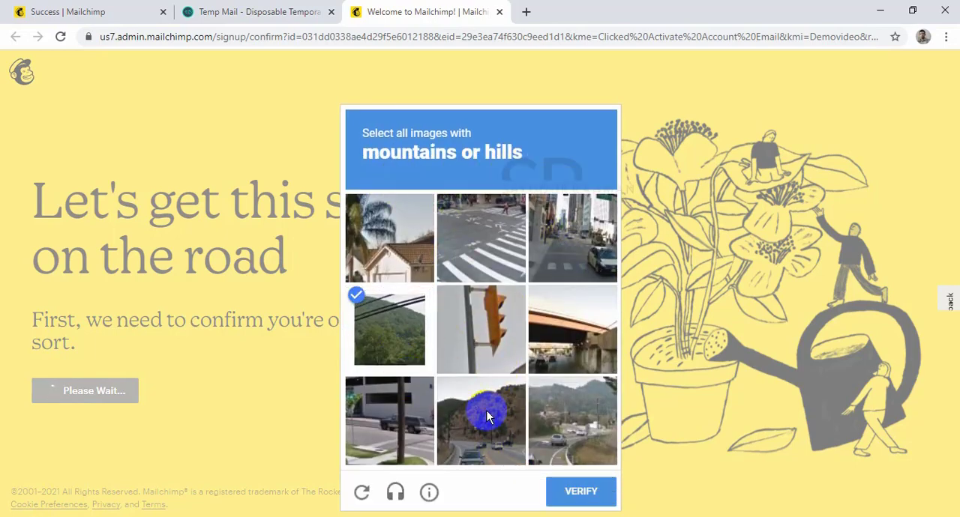
pyautogui.click(559, 427)
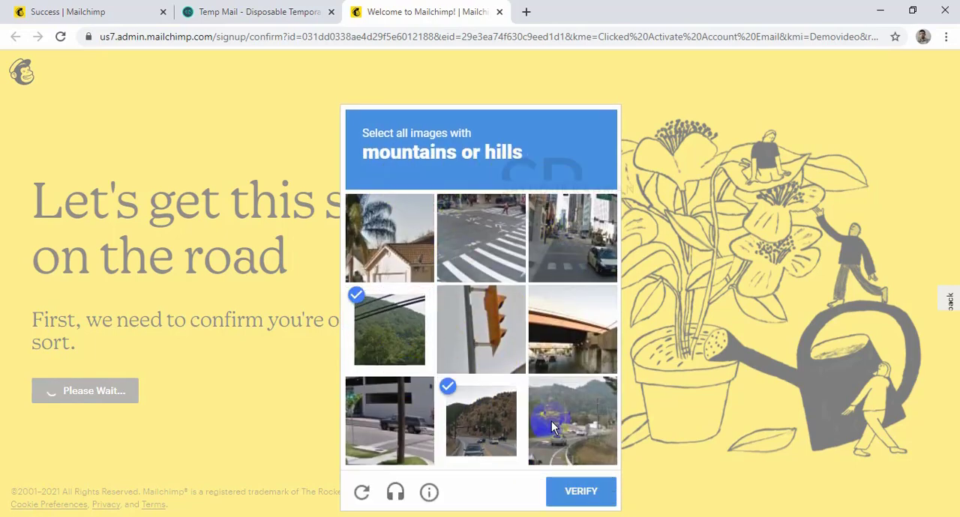
pyautogui.click(589, 492)
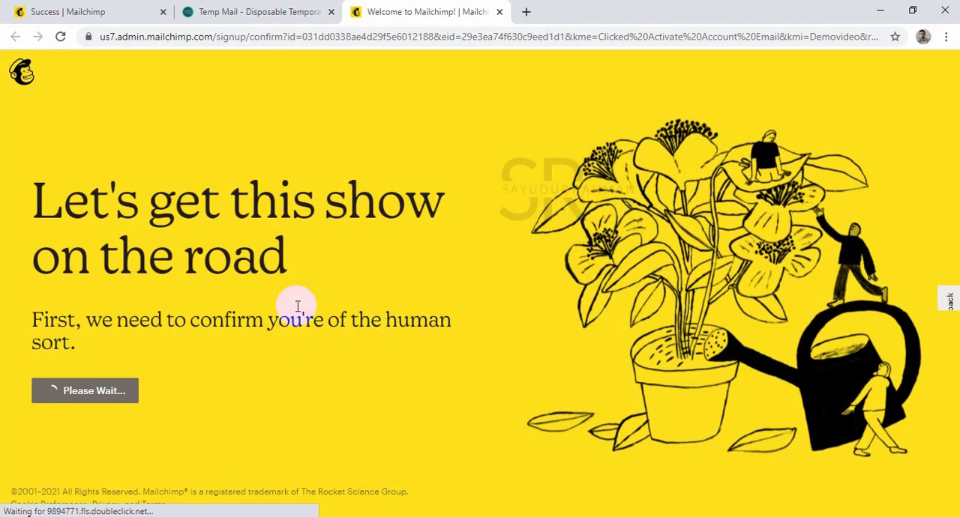
# Close the leftover sign-up success tab, look over the Temp Mail page, and return to the Mailchimp account setup.
pyautogui.click(163, 12)
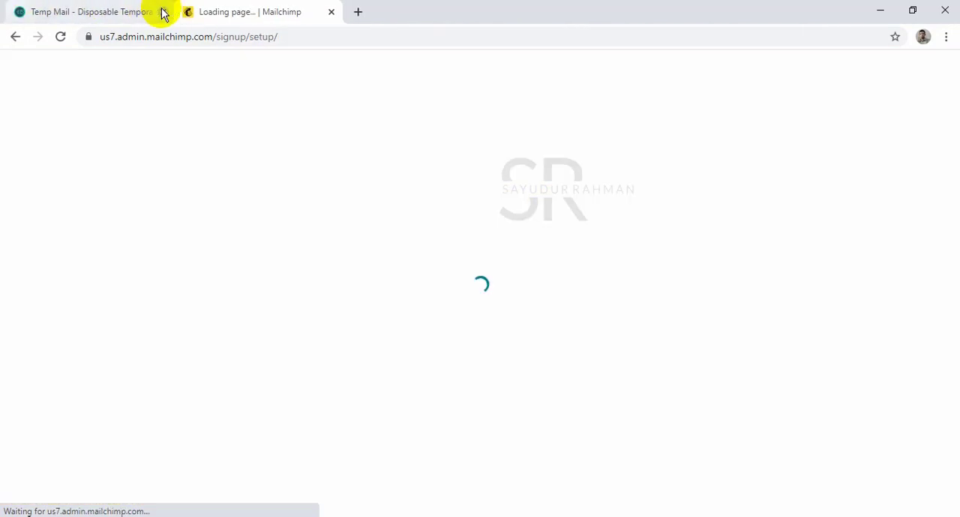
pyautogui.click(120, 13)
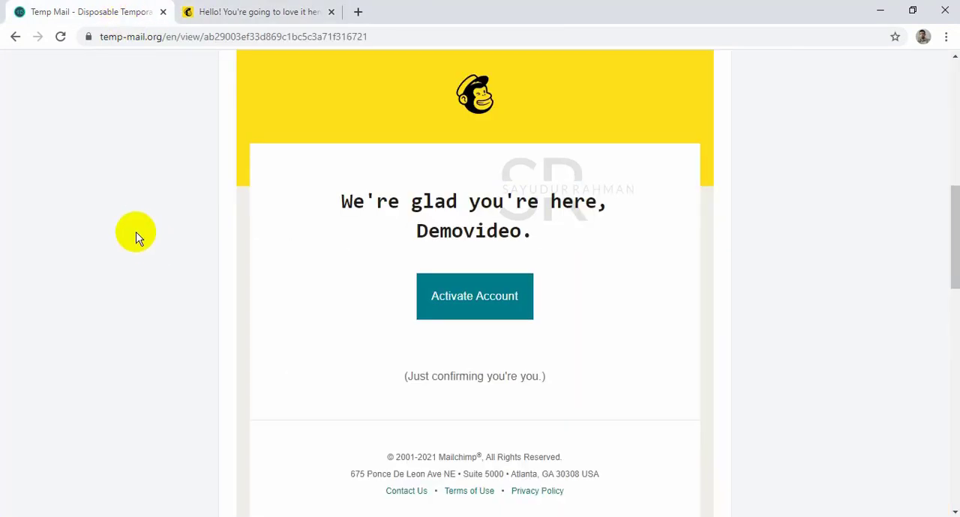
pyautogui.scroll(-5, 323, 164)
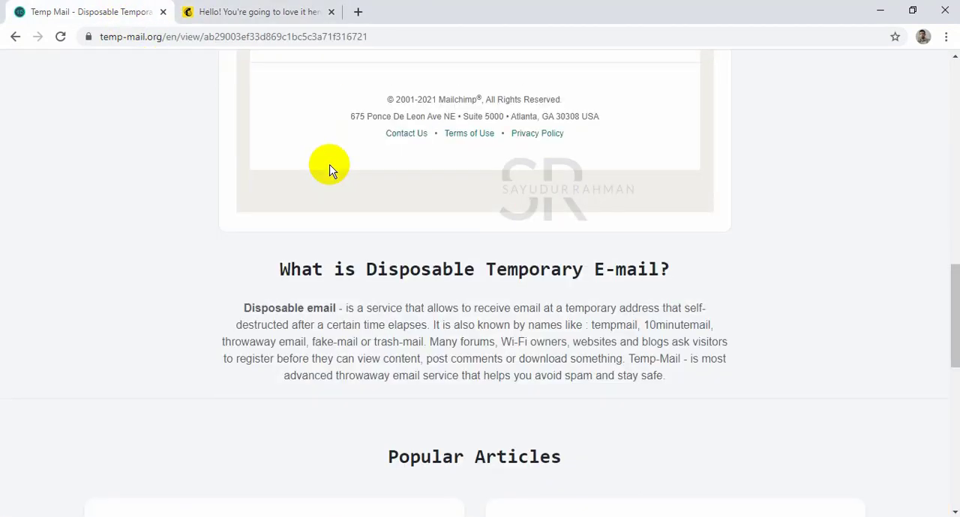
pyautogui.scroll(13, 330, 166)
pyautogui.click(259, 14)
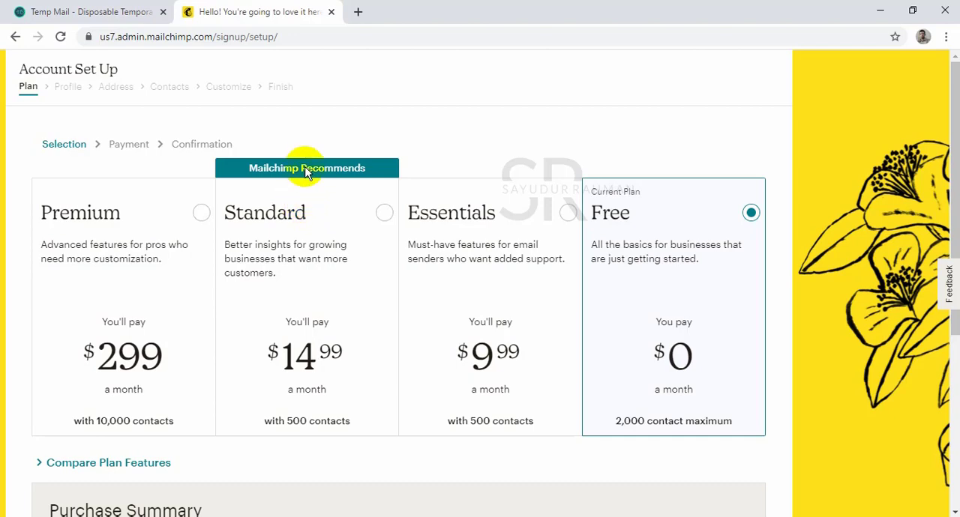
# Select the Standard plan, look over its details, and set the number of contacts to 75,000 to compare prices.
pyautogui.click(348, 229)
pyautogui.scroll(-4, 217, 304)
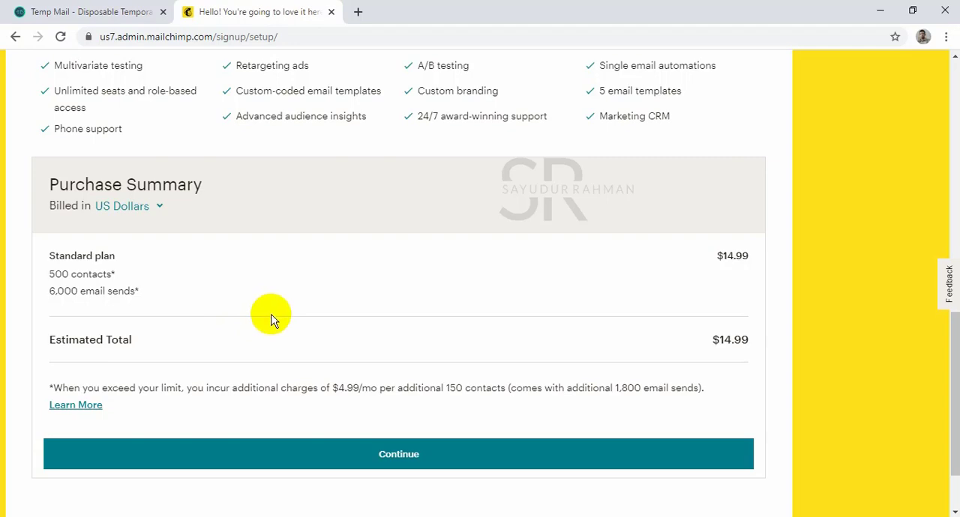
pyautogui.scroll(8, 272, 318)
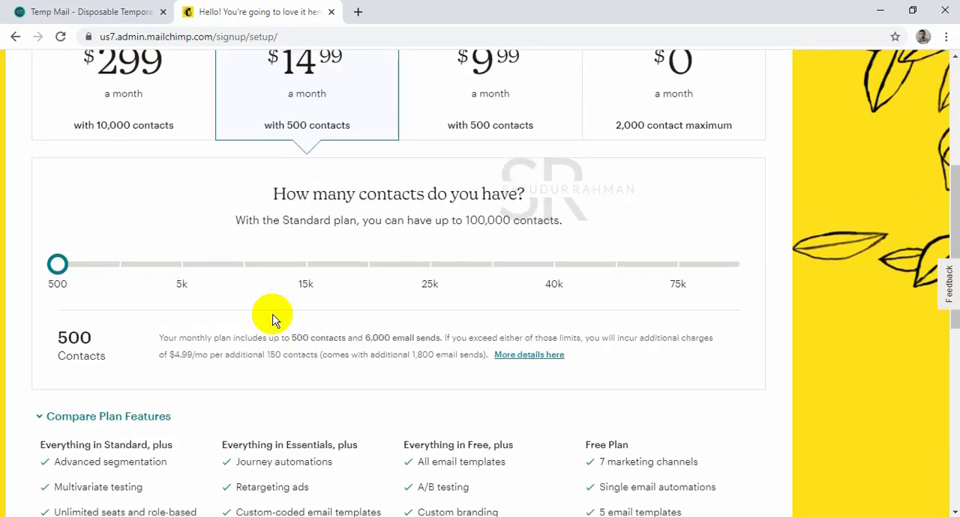
pyautogui.scroll(-3, 320, 275)
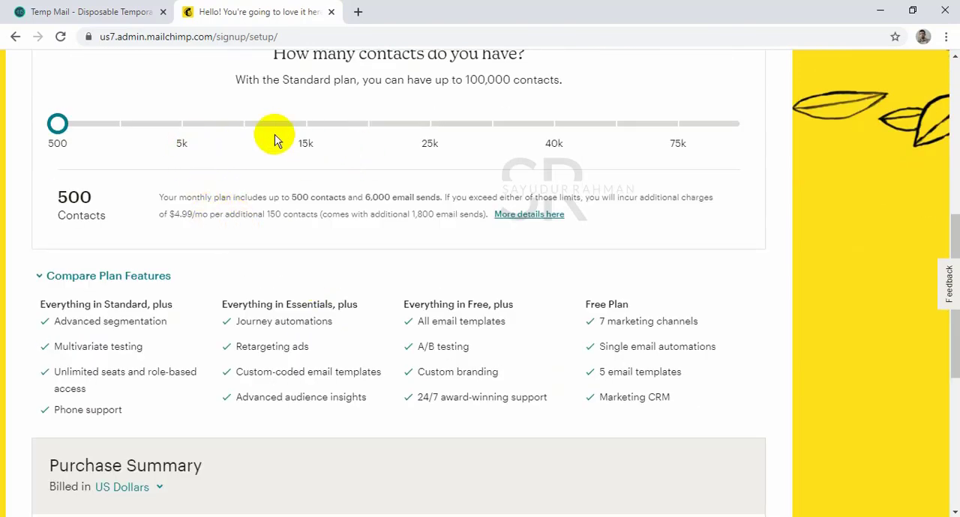
pyautogui.click(61, 124)
pyautogui.moveTo(61, 125); pyautogui.dragTo(672, 157)
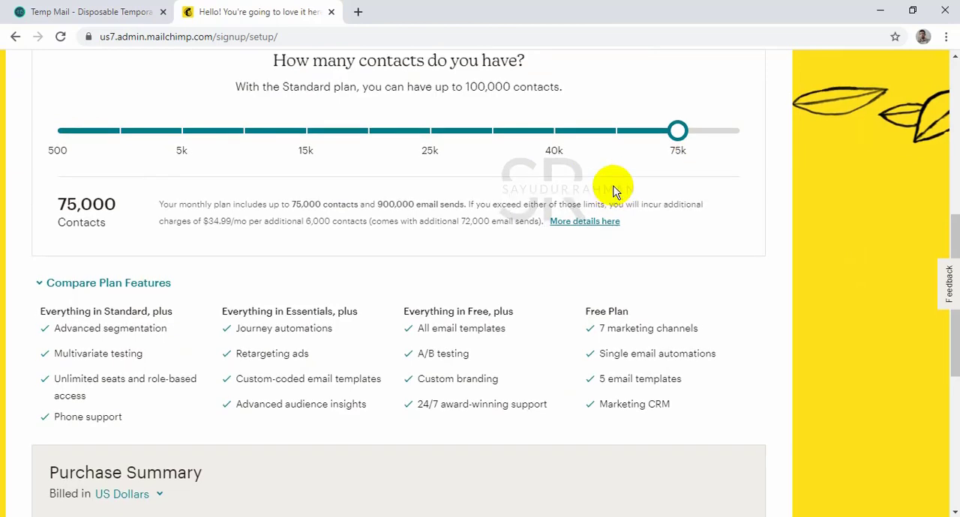
pyautogui.scroll(4, 613, 189)
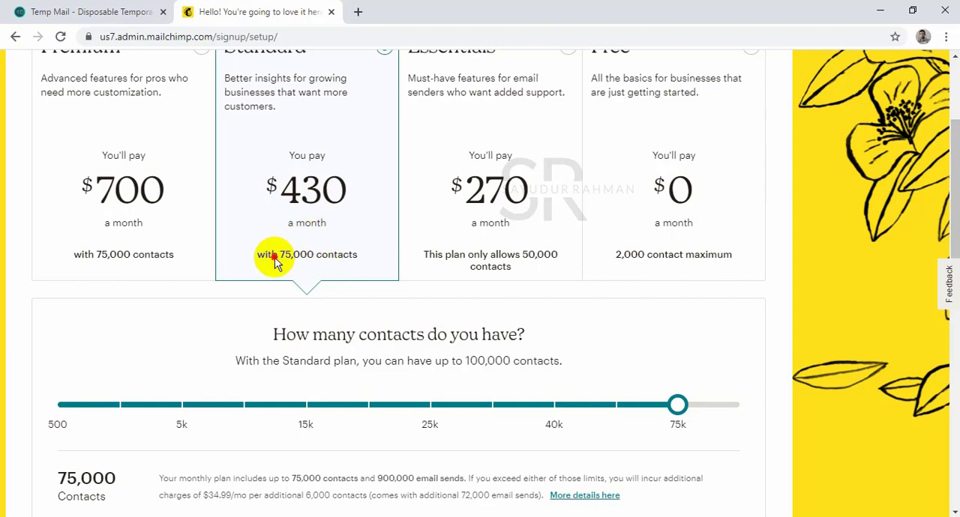
pyautogui.scroll(1, 317, 260)
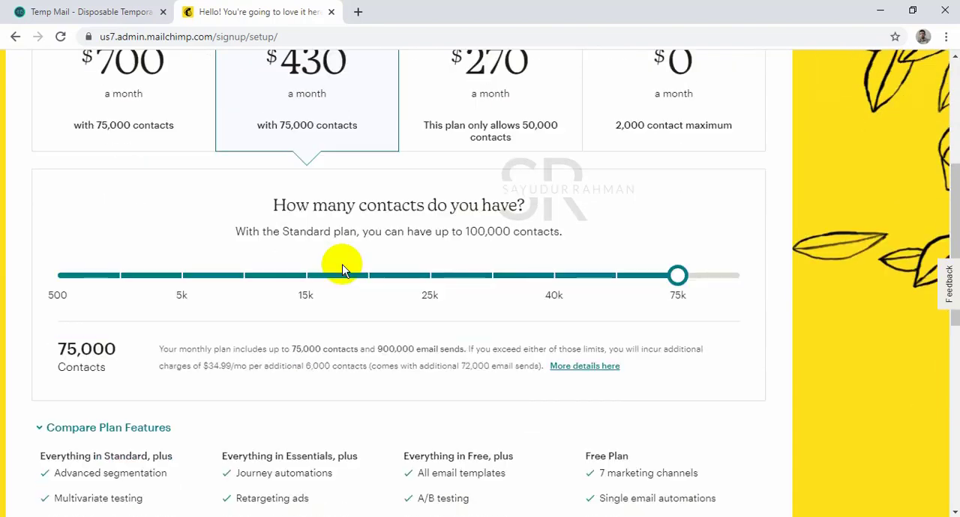
# Set the Standard plan's number of contacts to 2,500 and compare the prices of all plans.
pyautogui.scroll(-2, 343, 264)
pyautogui.moveTo(677, 274); pyautogui.dragTo(117, 264)
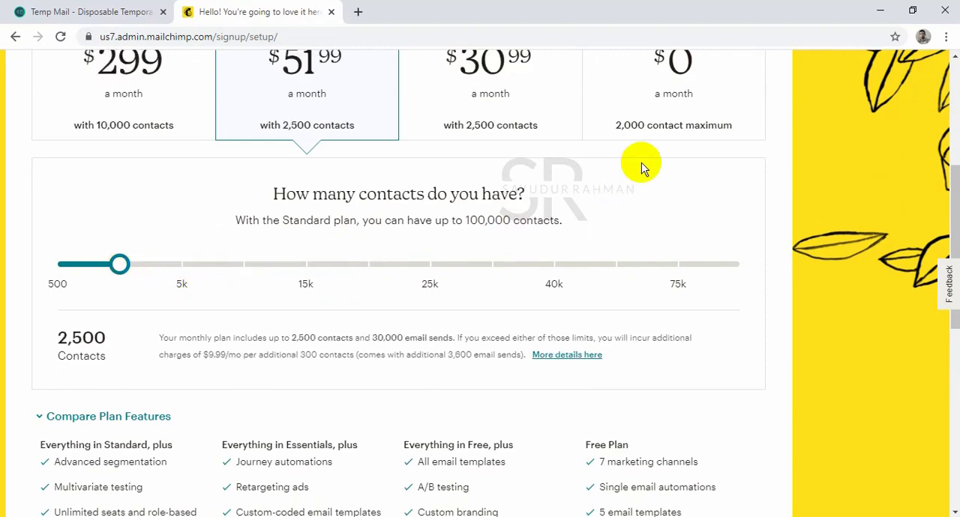
pyautogui.scroll(2, 675, 188)
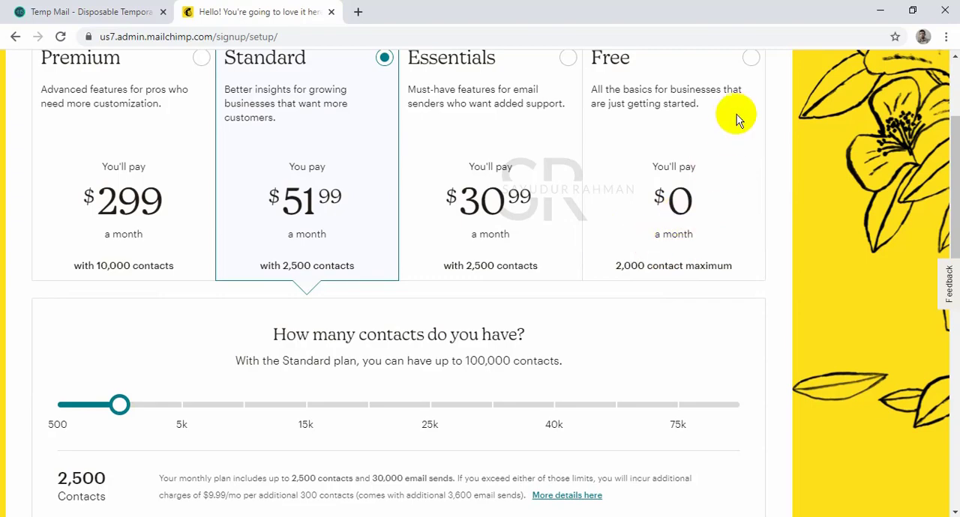
pyautogui.scroll(2, 739, 128)
pyautogui.scroll(-1, 466, 219)
pyautogui.scroll(-1, 467, 219)
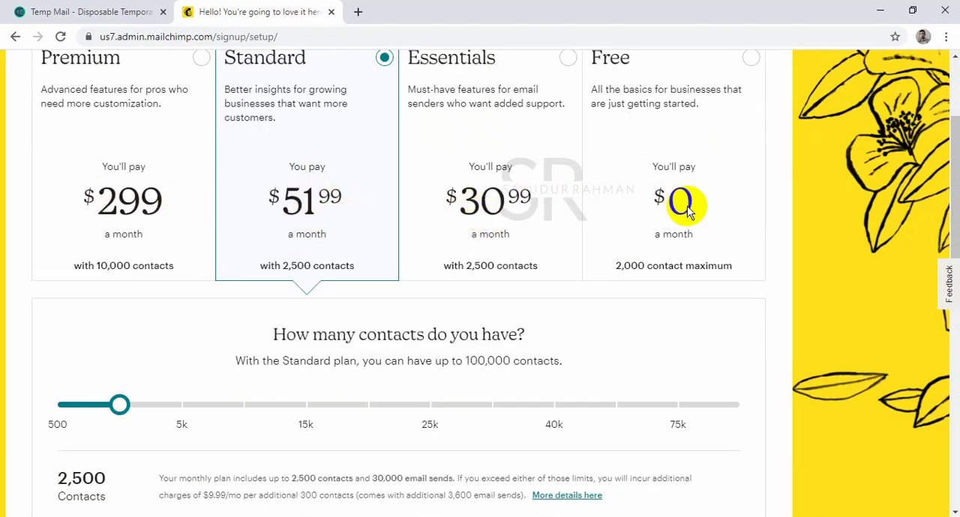
pyautogui.scroll(2, 680, 210)
# Select the Free plan, review its features and purchase summary, and continue to the profile setup.
pyautogui.click(749, 215)
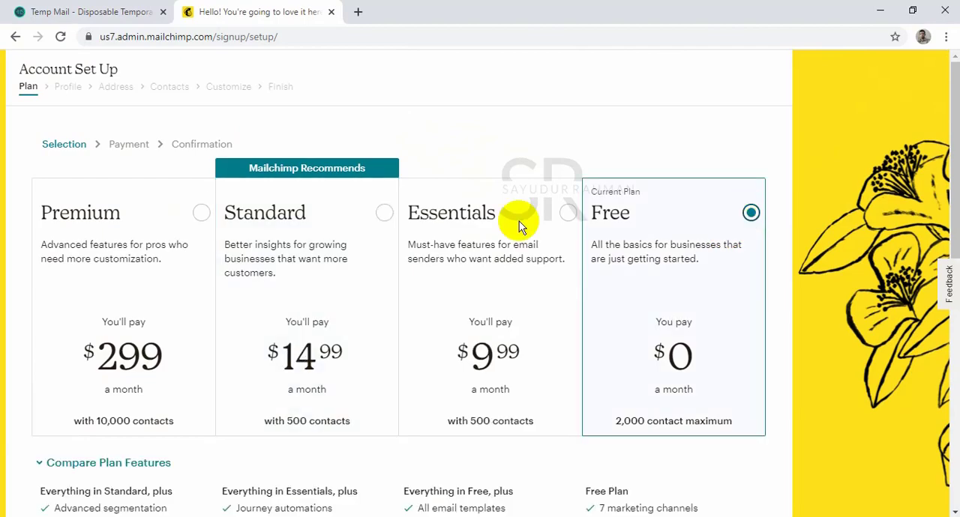
pyautogui.scroll(-5, 413, 214)
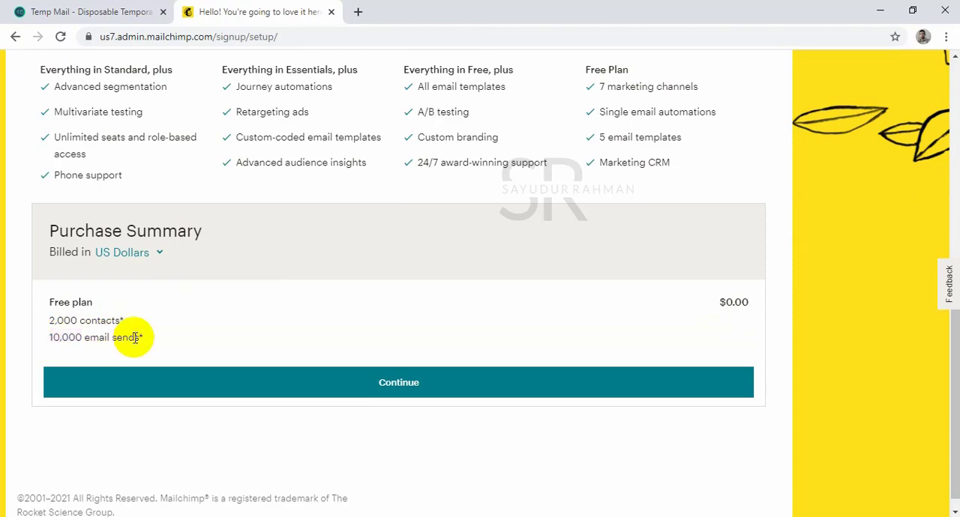
pyautogui.scroll(3, 461, 330)
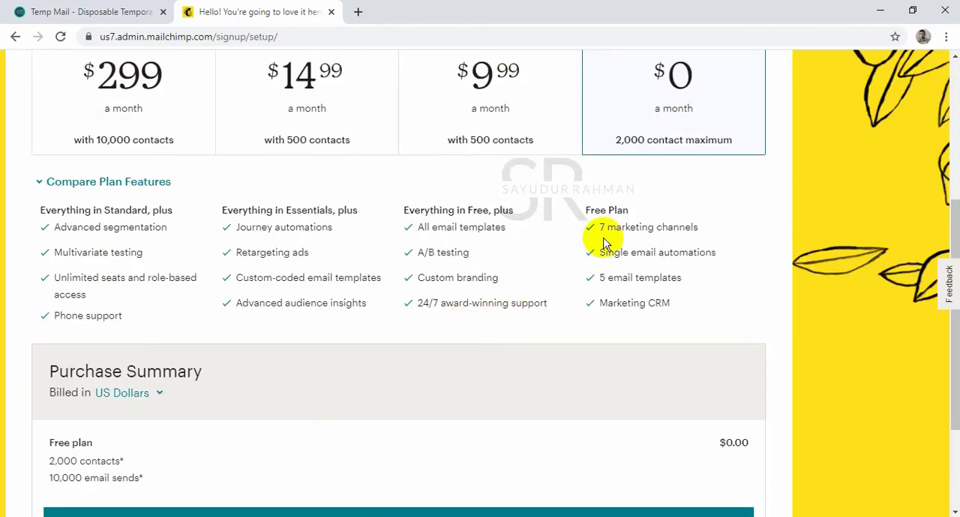
pyautogui.scroll(1, 689, 139)
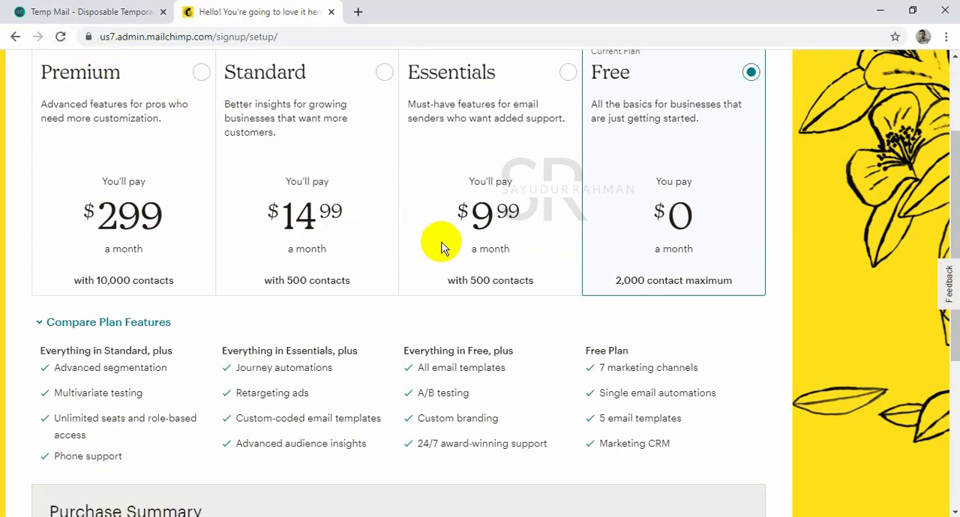
pyautogui.scroll(-4, 443, 231)
pyautogui.scroll(2, 705, 131)
pyautogui.scroll(4, 682, 150)
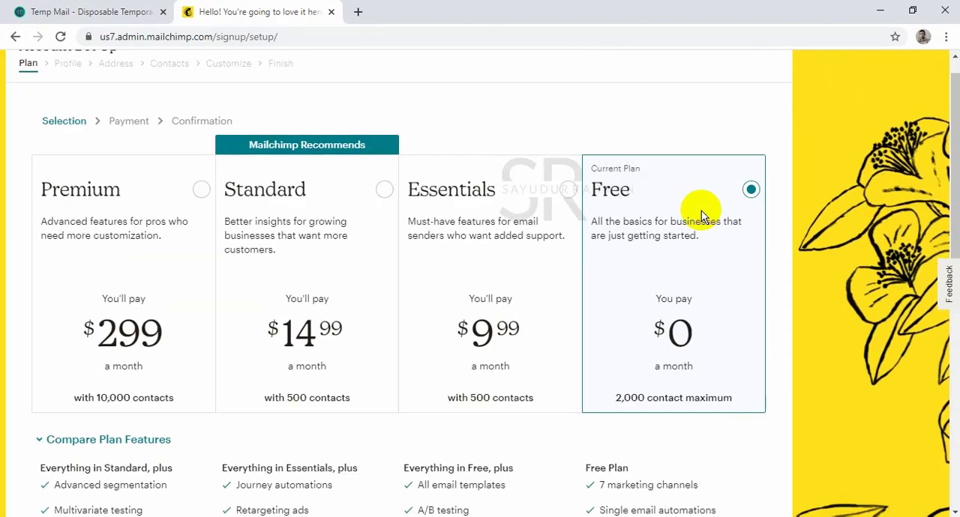
pyautogui.scroll(-6, 570, 254)
pyautogui.click(422, 364)
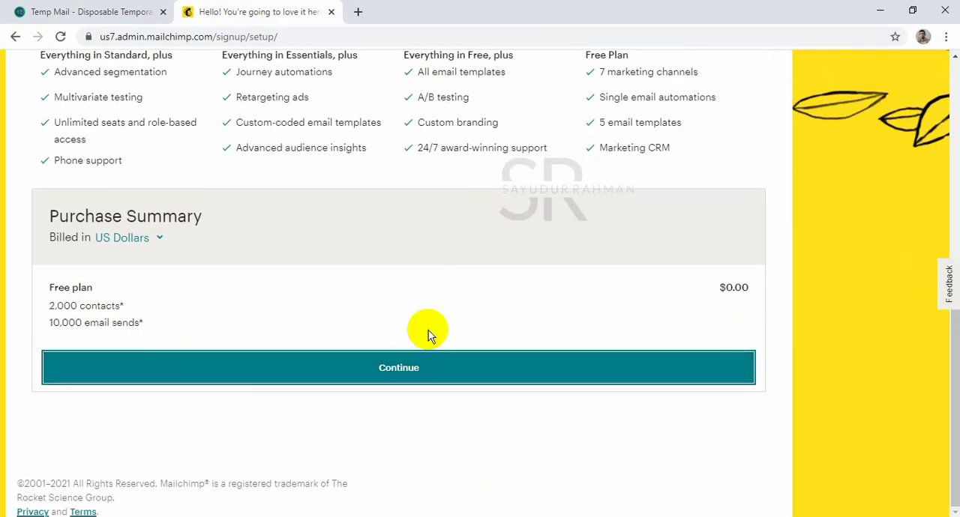
# Enter the account holder's first and last name in the profile form.
pyautogui.scroll(2, 435, 290)
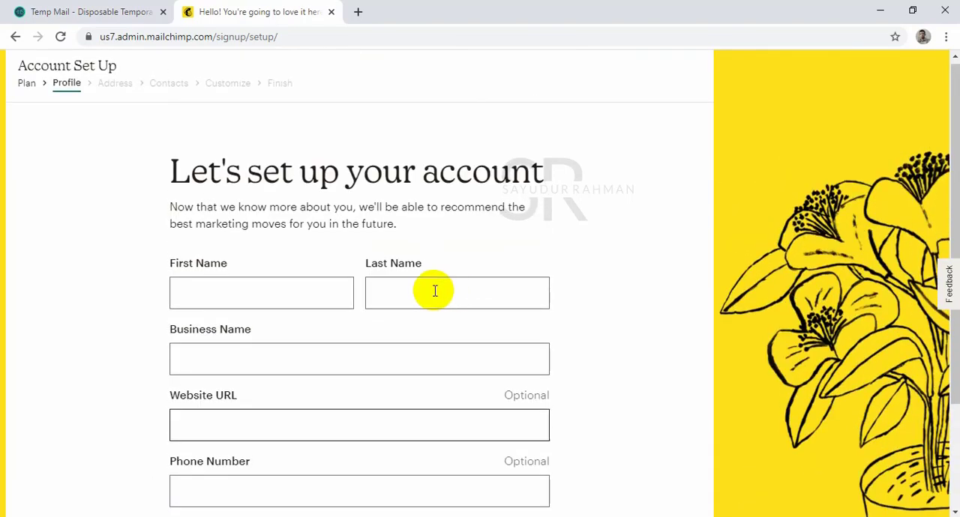
pyautogui.scroll(-2, 364, 268)
pyautogui.click(327, 160)
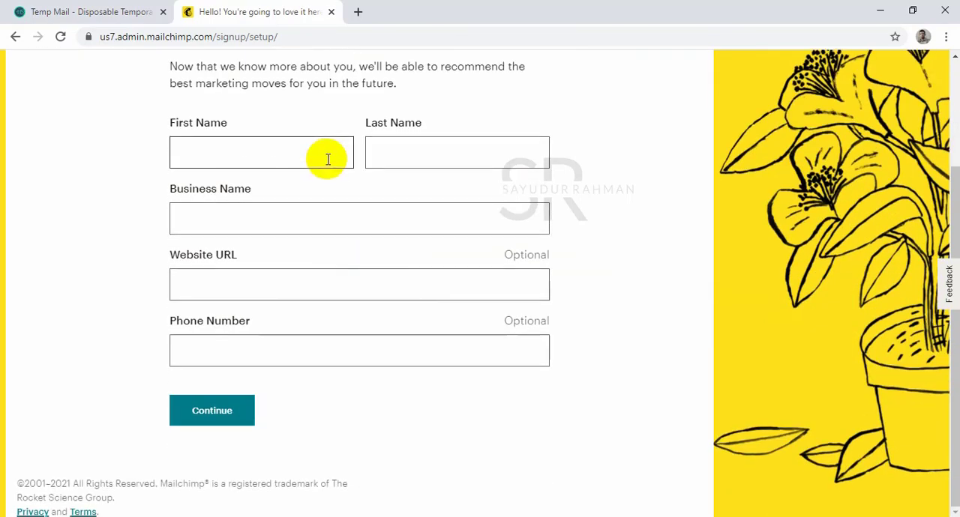
pyautogui.click(327, 159)
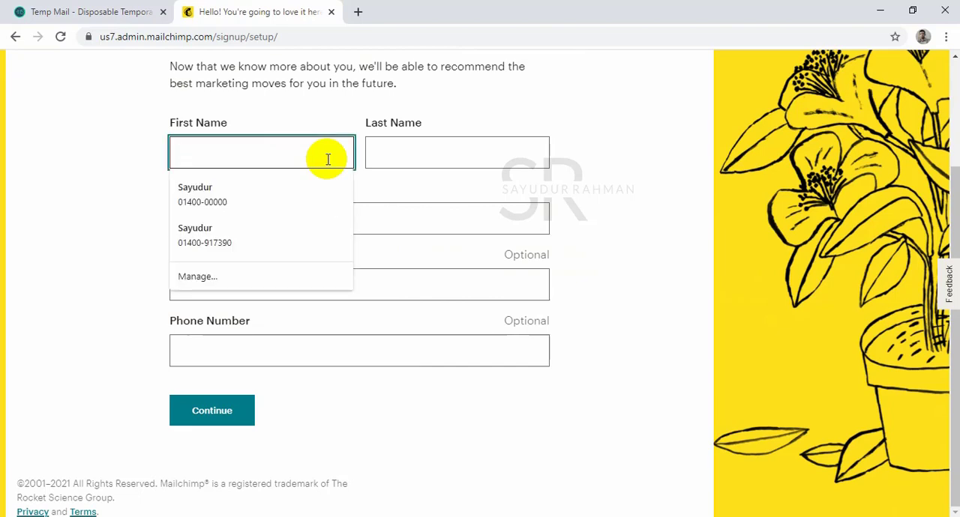
pyautogui.write('demo')
pyautogui.press('Tab')
pyautogui.write('vid')
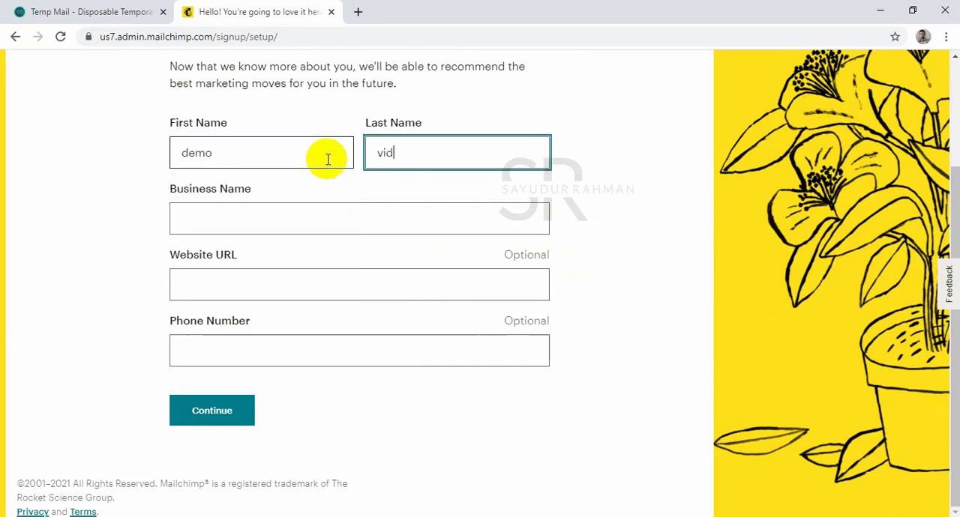
pyautogui.write('eo')
pyautogui.press('Tab')
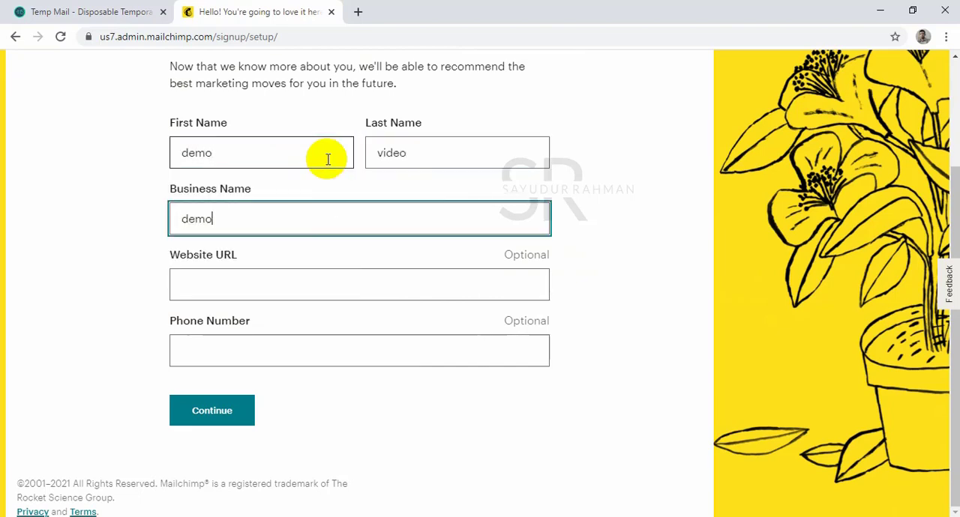
# Set the business name to Demovideo, leave the optional website and phone number blank, and continue to the address form.
pyautogui.write('demovideo')
pyautogui.press('Tab')
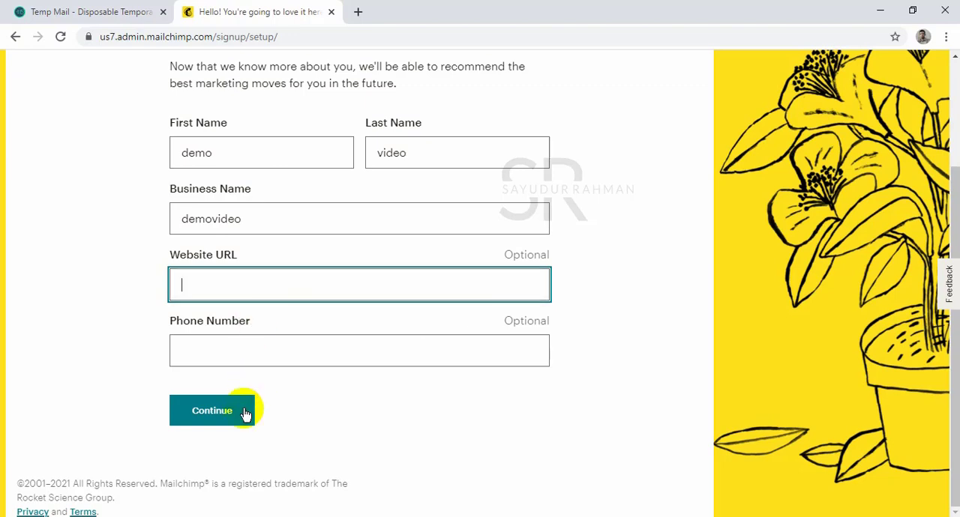
pyautogui.click(188, 217)
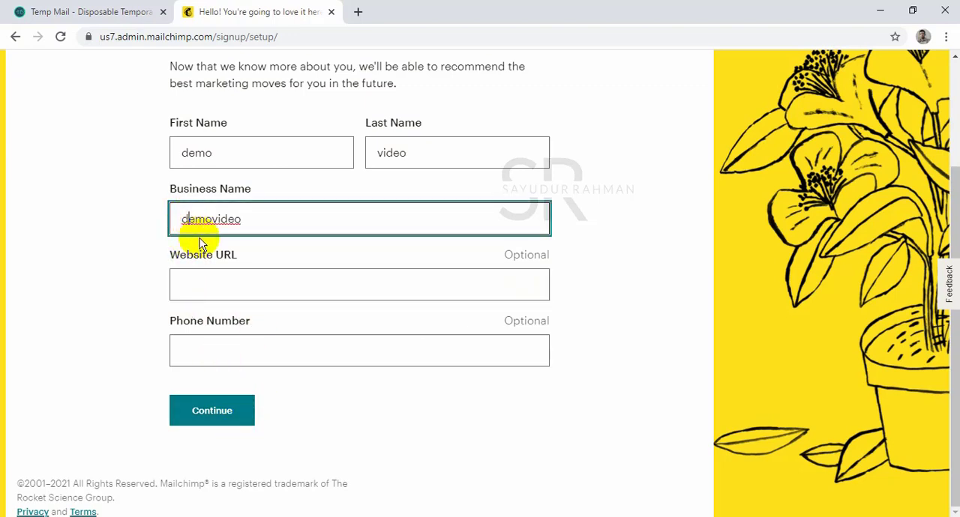
pyautogui.press('BackSpace')
pyautogui.write('D')
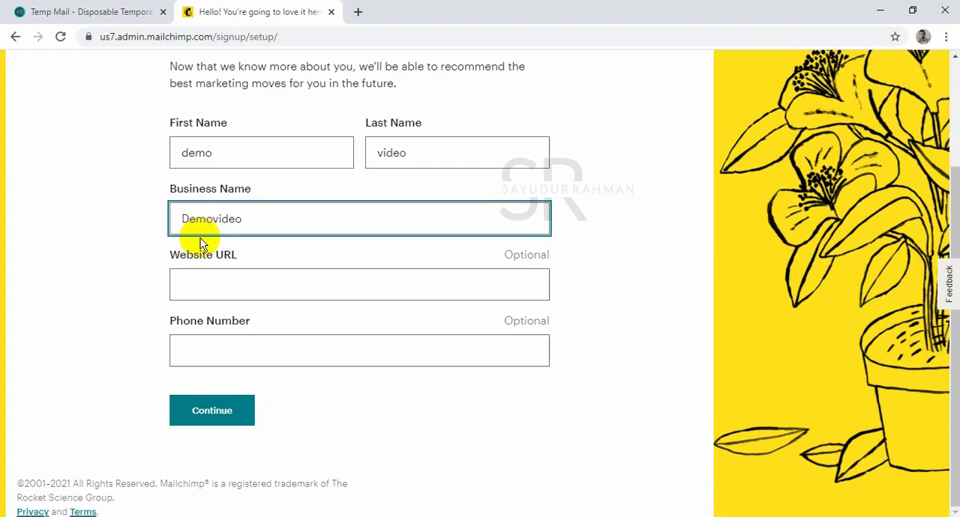
pyautogui.scroll(2, 273, 300)
pyautogui.scroll(-2, 261, 289)
pyautogui.click(267, 221)
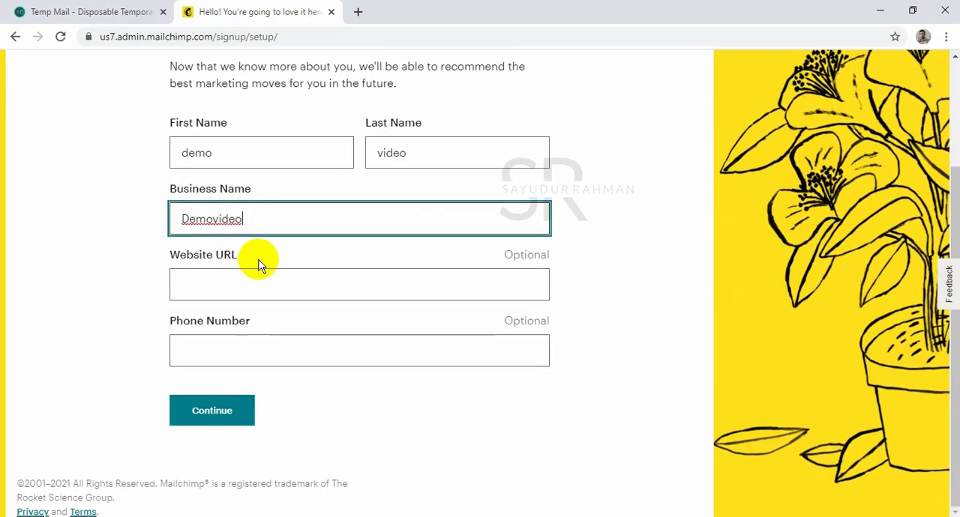
pyautogui.click(223, 412)
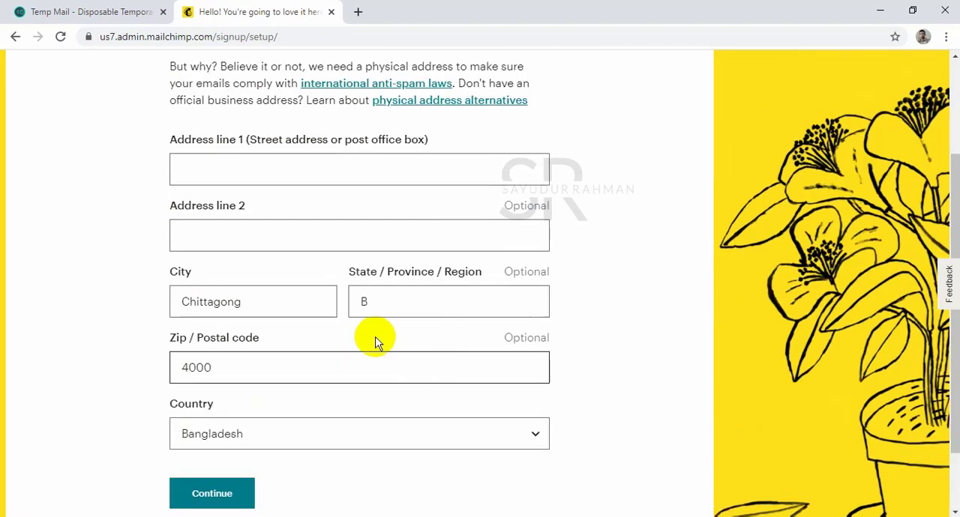
# Fill in both address lines of the business address.
pyautogui.click(300, 168)
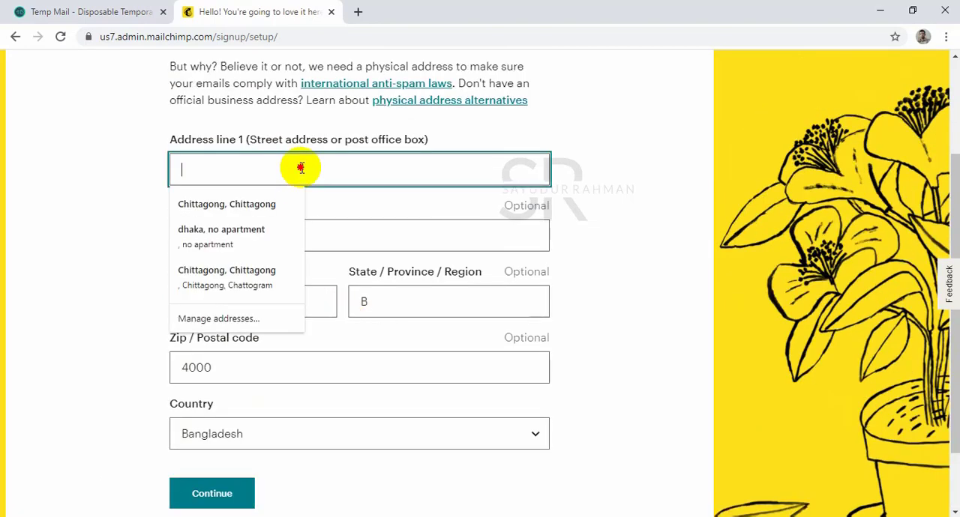
pyautogui.write('dhaka')
pyautogui.press('Tab')
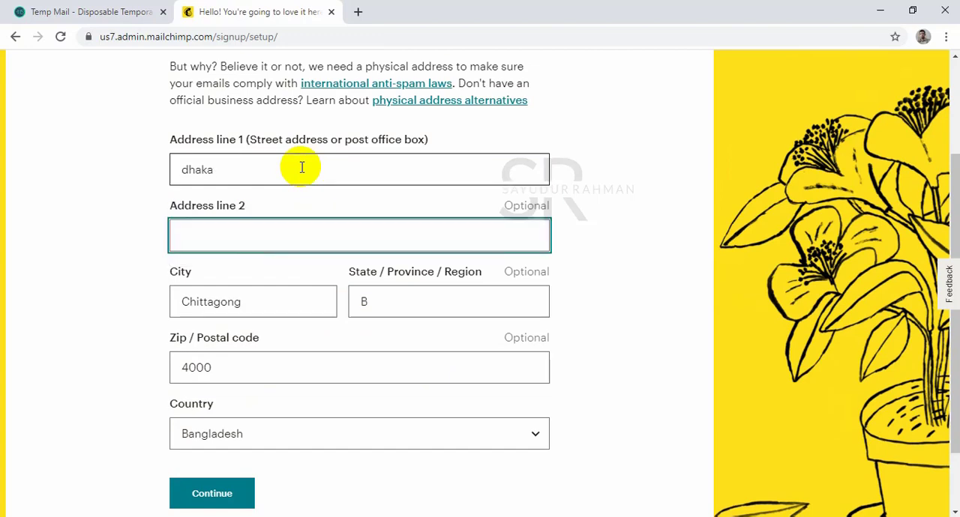
pyautogui.write('dhaka')
pyautogui.press('Tab')
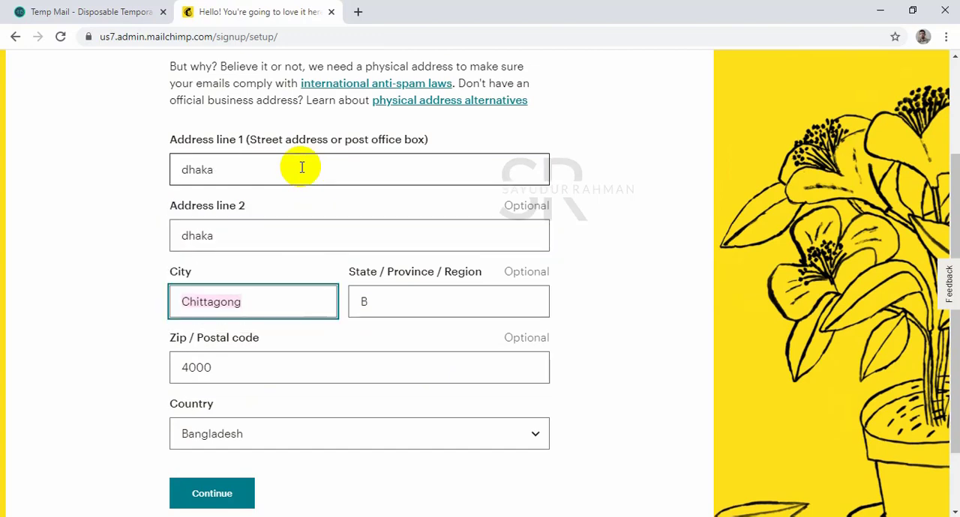
# Replace the prefilled city, region and postal code with the business's own, and continue to the contacts questions.
pyautogui.write('dhaka')
pyautogui.press('Tab')
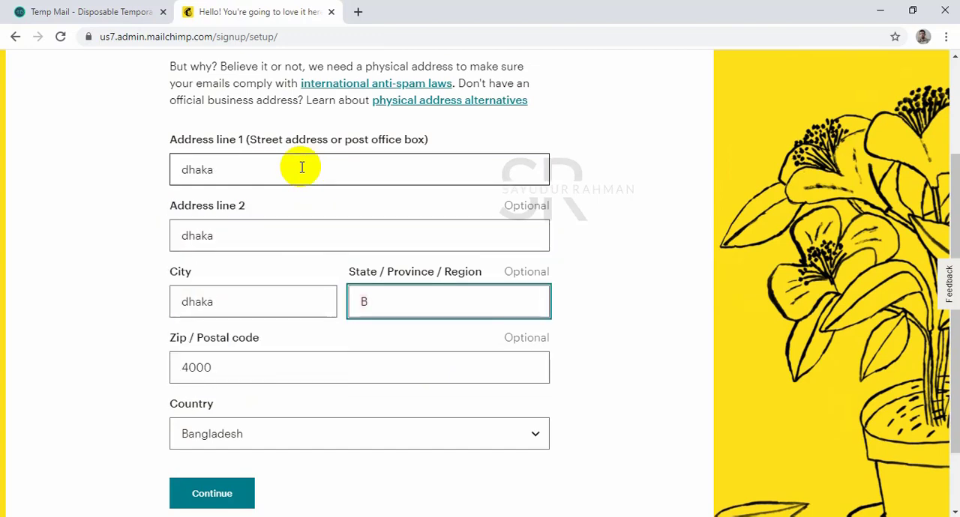
pyautogui.write('dhaka')
pyautogui.press('Tab')
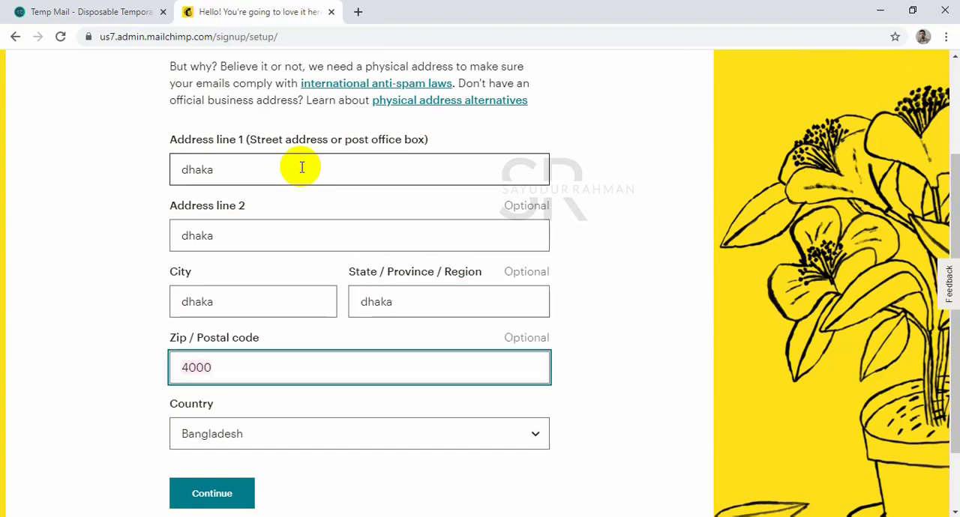
pyautogui.write('1215')
pyautogui.press('Tab')
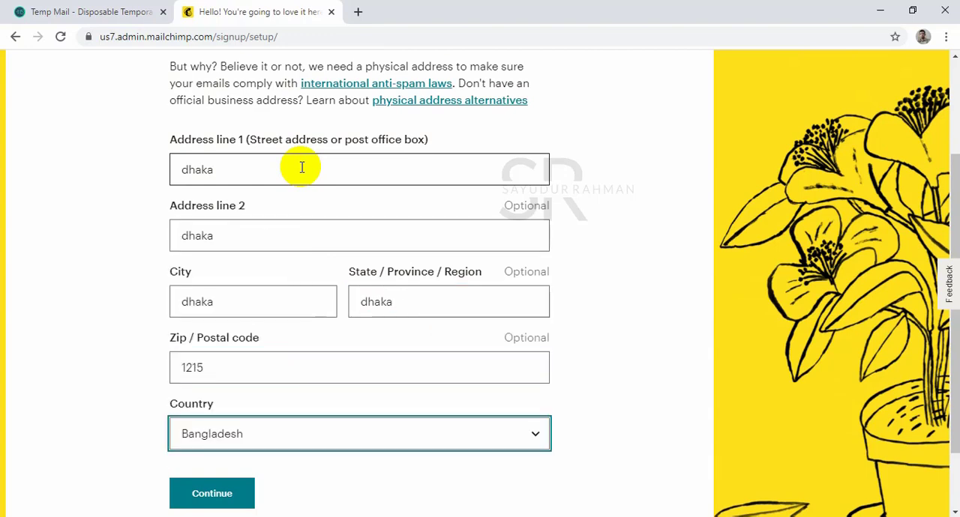
pyautogui.scroll(-1, 315, 154)
pyautogui.click(246, 412)
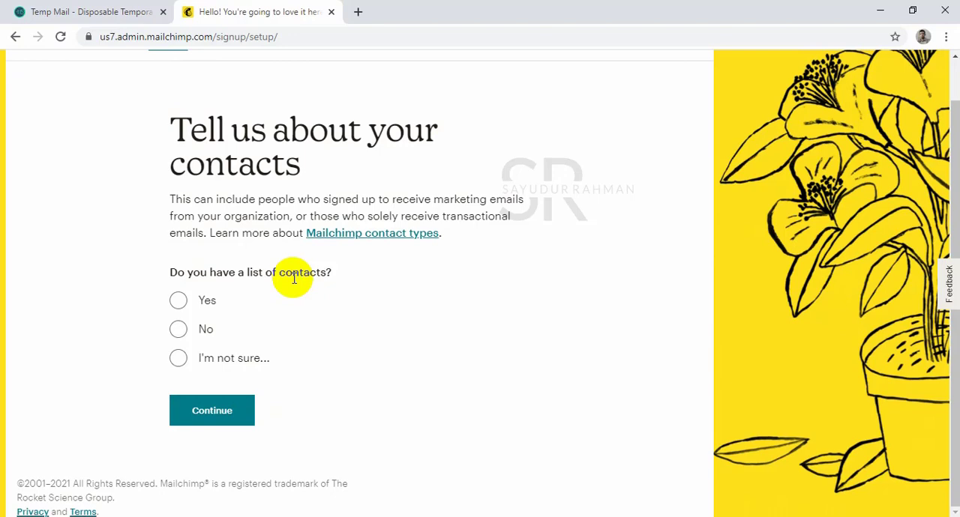
# Answer Yes to having a contact list, choose 501 - 2,000 email contacts, and continue.
pyautogui.click(178, 301)
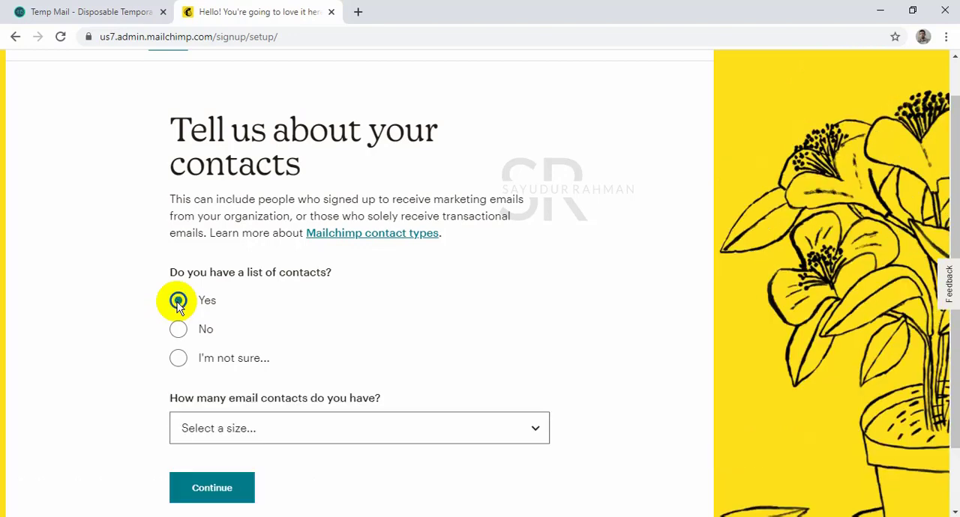
pyautogui.scroll(-1, 450, 405)
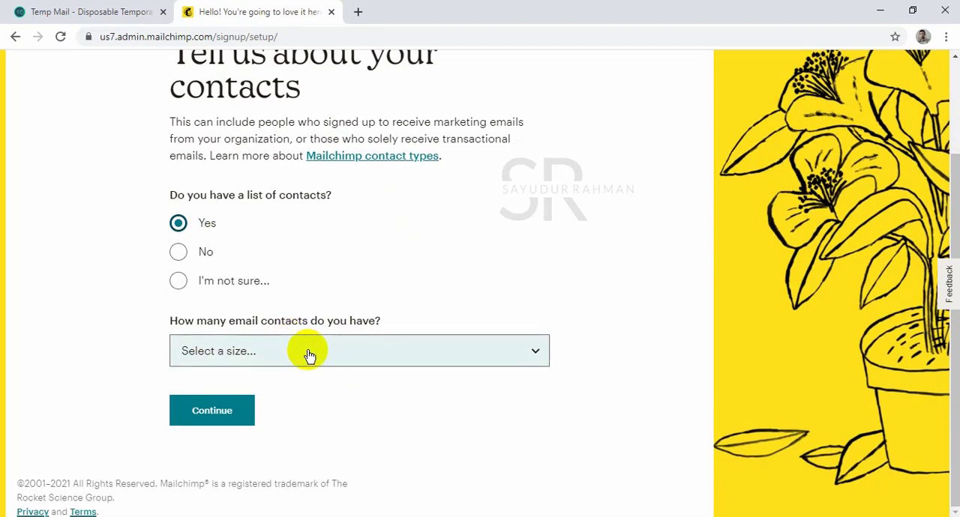
pyautogui.click(304, 351)
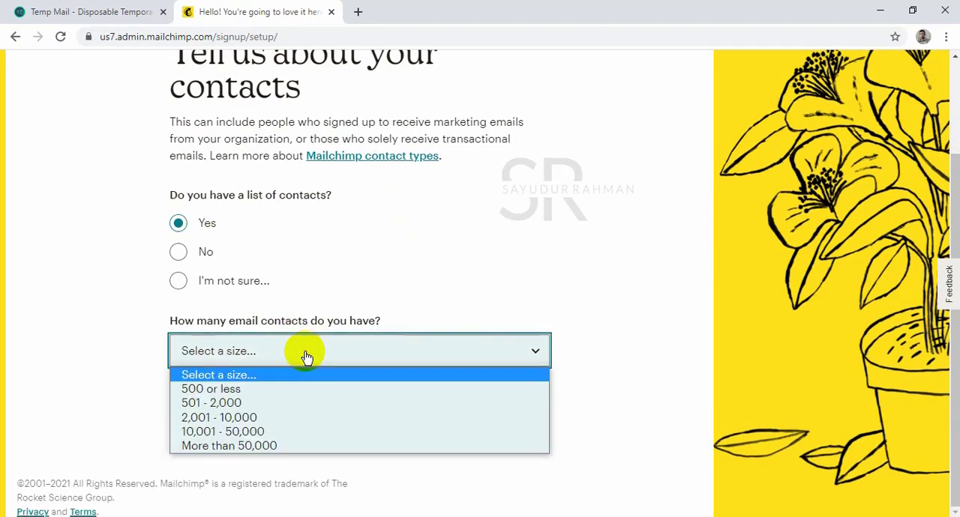
pyautogui.click(279, 404)
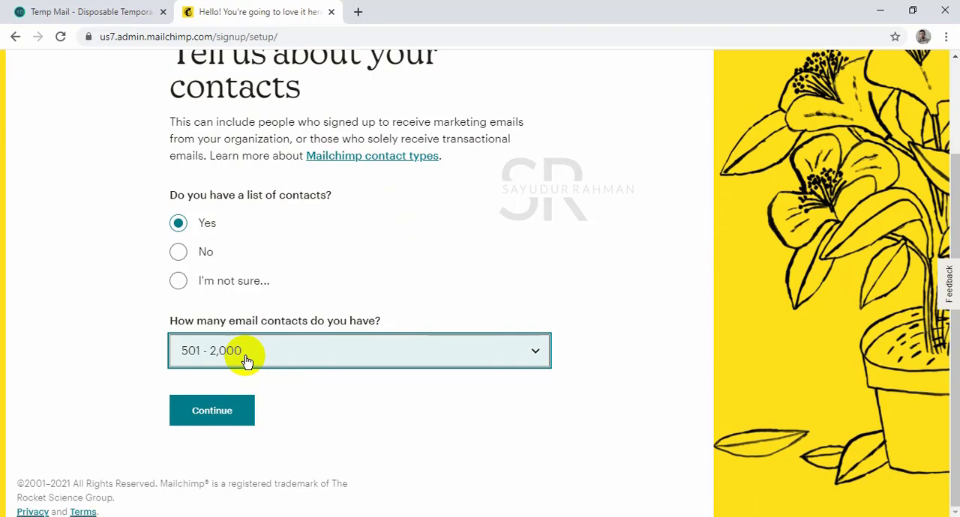
pyautogui.click(240, 411)
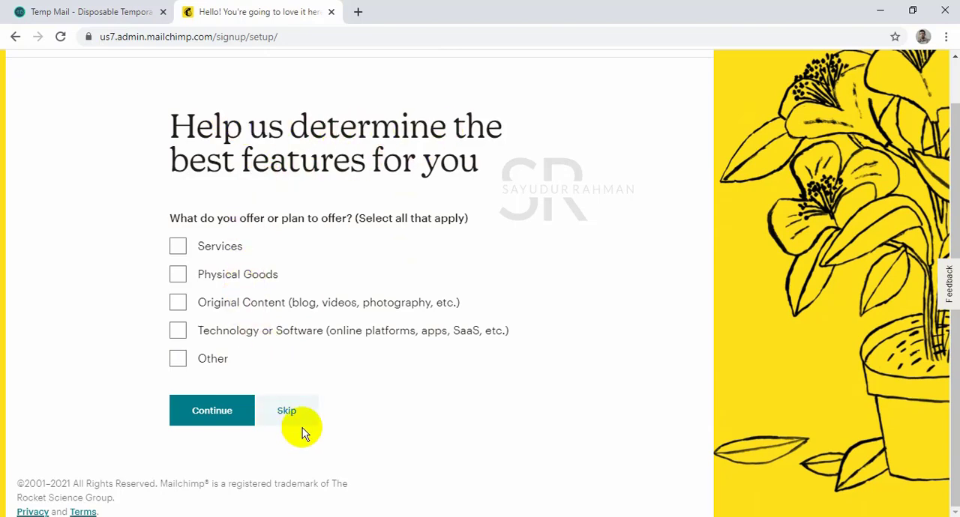
# Skip the question about what the business offers and finish the setup with only the Product Updates subscription.
pyautogui.click(287, 413)
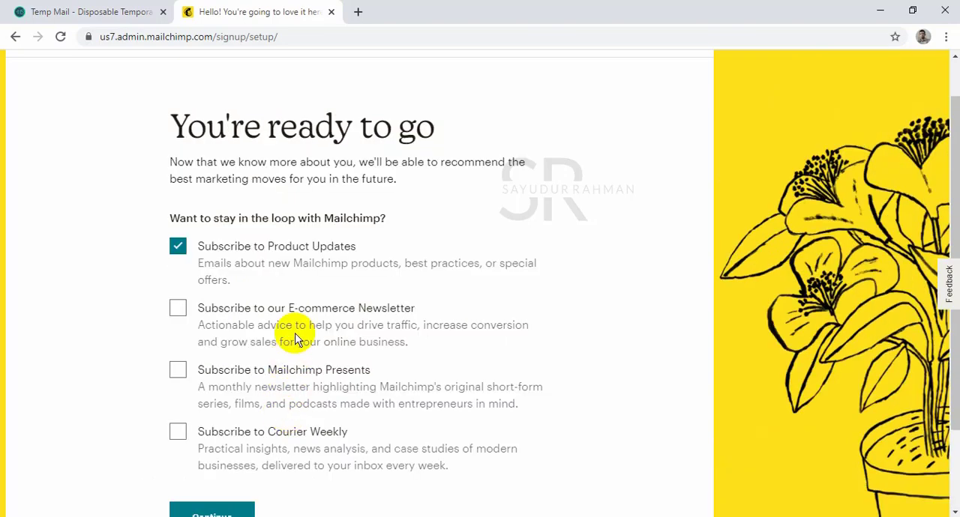
pyautogui.scroll(-2, 290, 330)
pyautogui.click(226, 422)
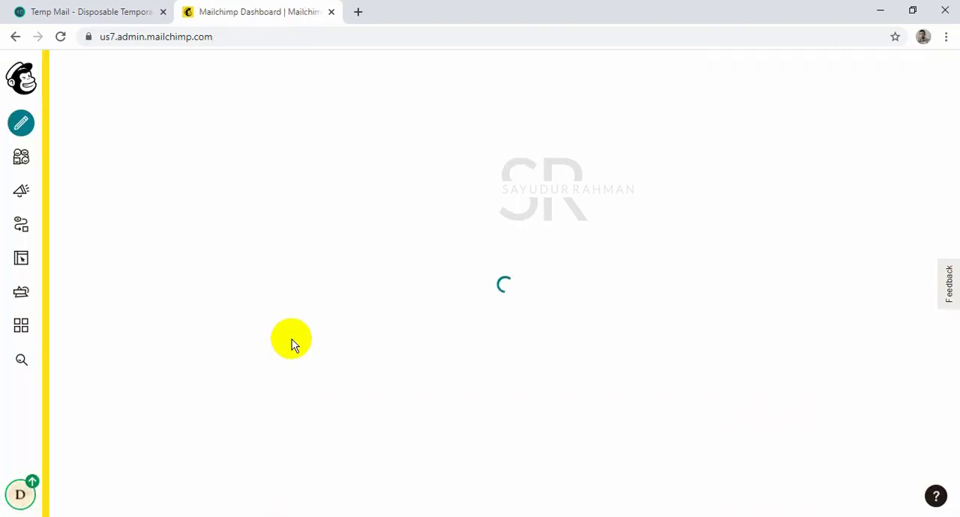
# Look over the new dashboard's creation options, contacts and launch stages, activity feed and audience summary.
pyautogui.scroll(-4, 378, 303)
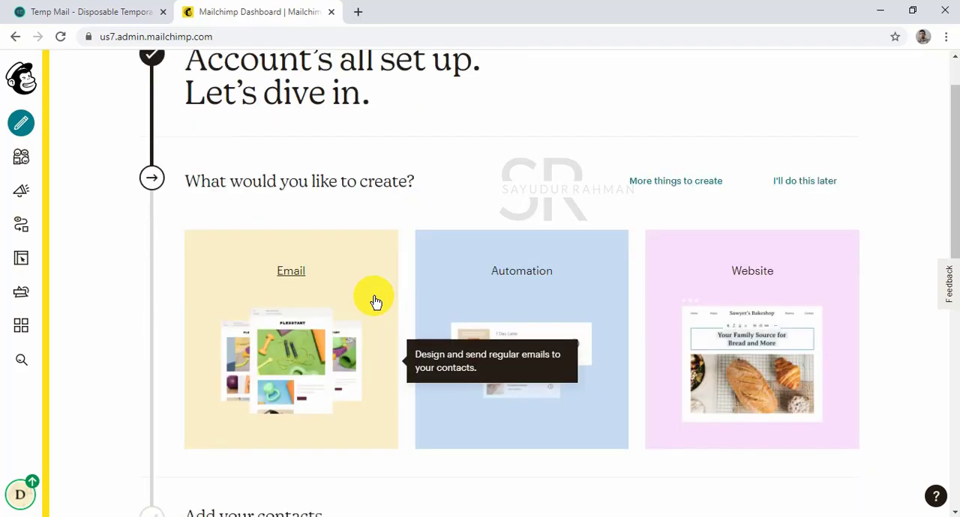
pyautogui.scroll(4, 376, 302)
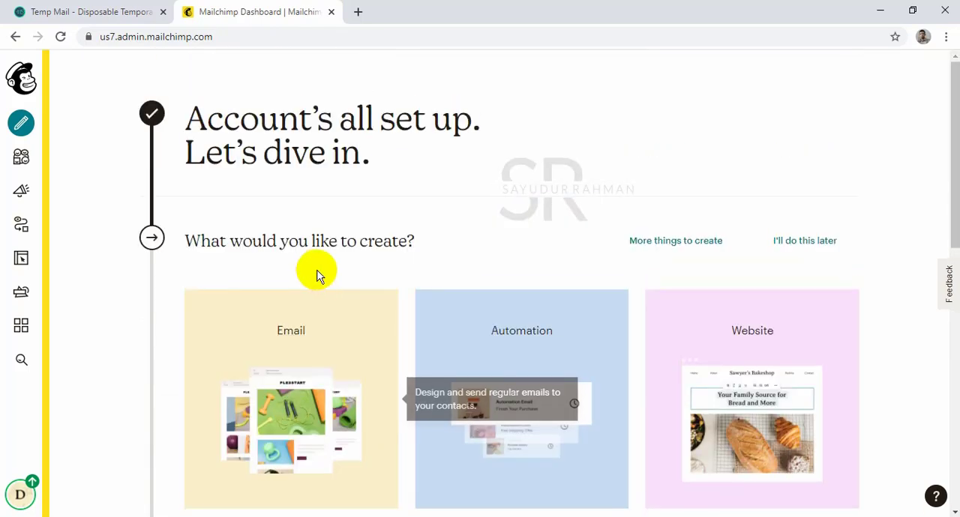
pyautogui.scroll(-4, 315, 274)
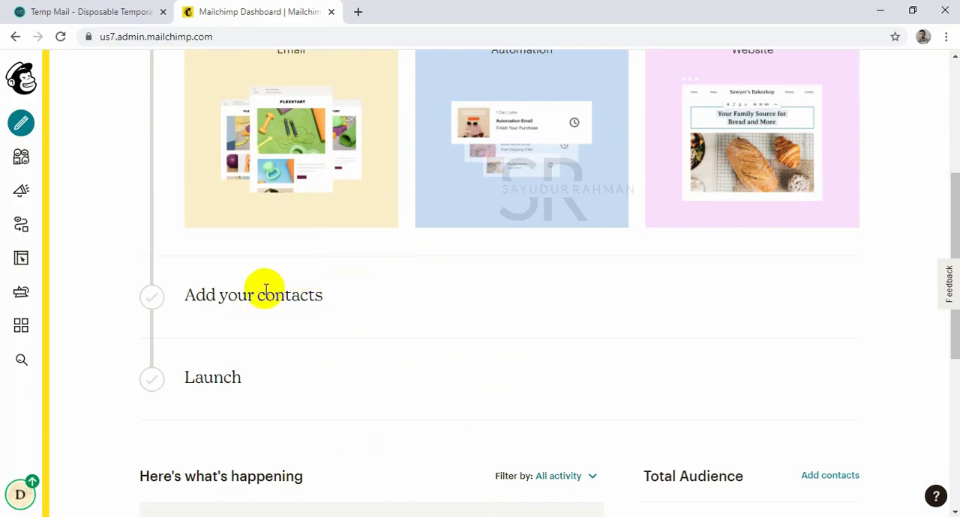
pyautogui.scroll(-5, 264, 287)
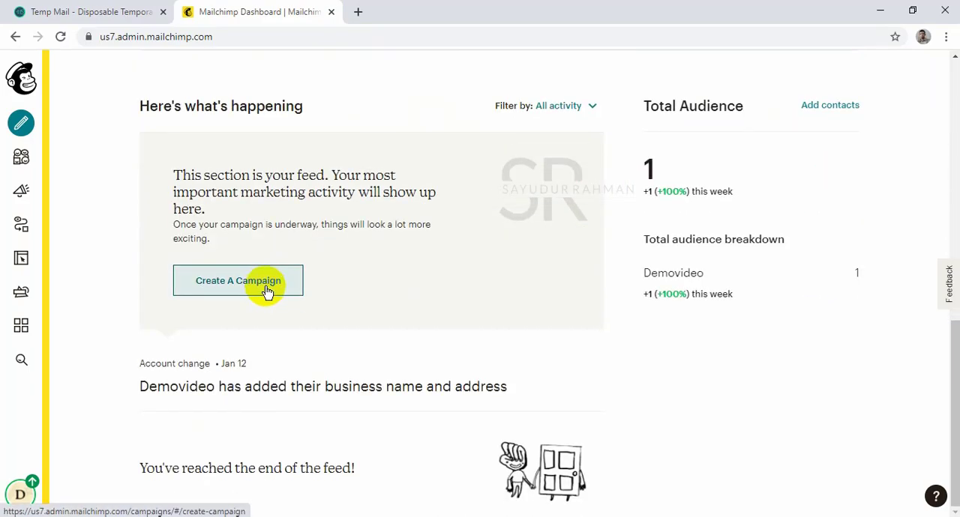
pyautogui.scroll(6, 416, 291)
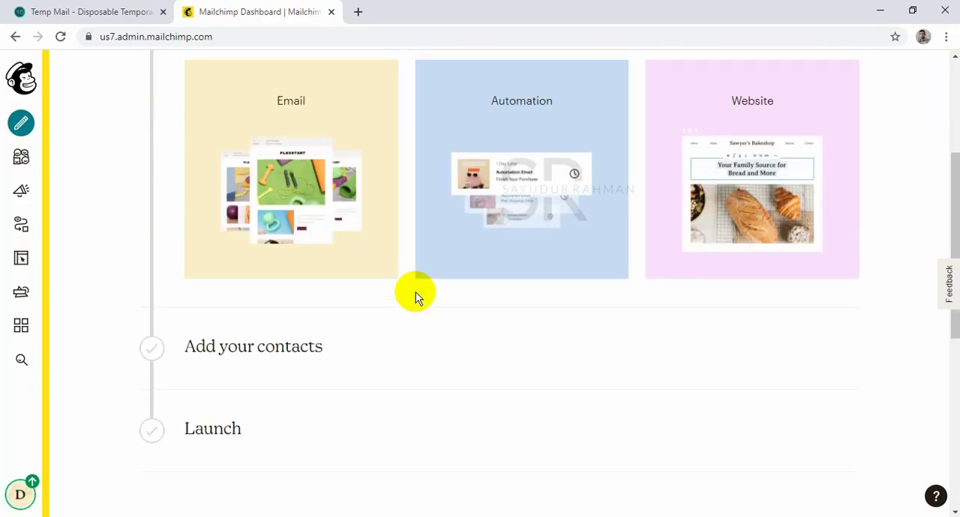
pyautogui.scroll(3, 415, 295)
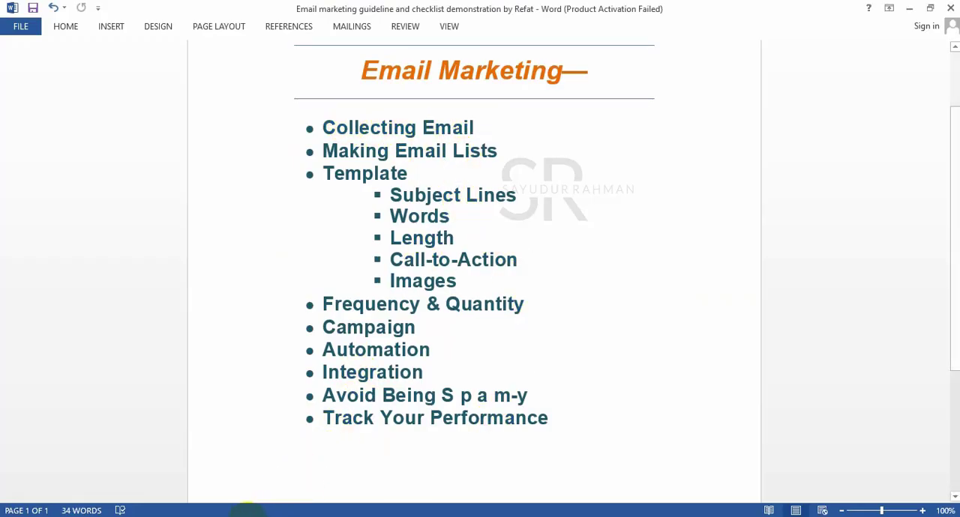
pyautogui.click(247, 513)
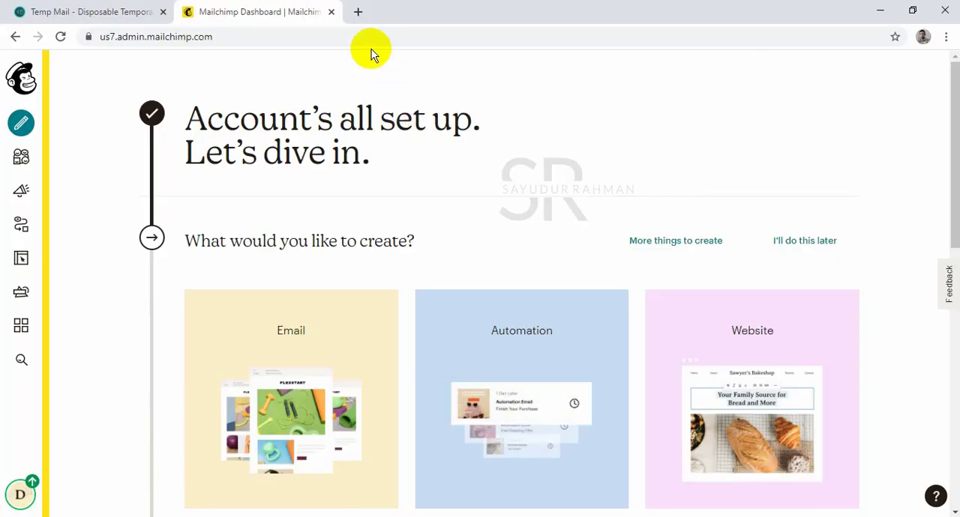
pyautogui.click(358, 13)
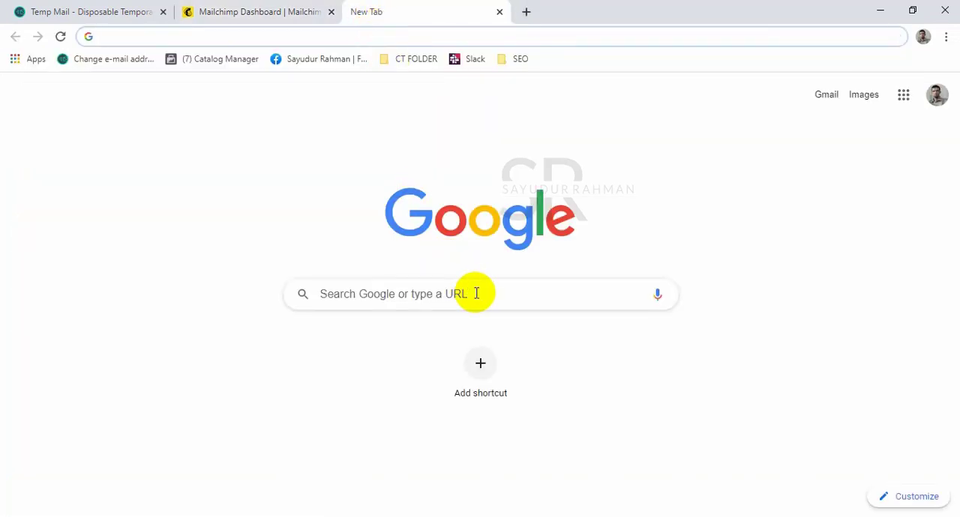
pyautogui.write('Food ')
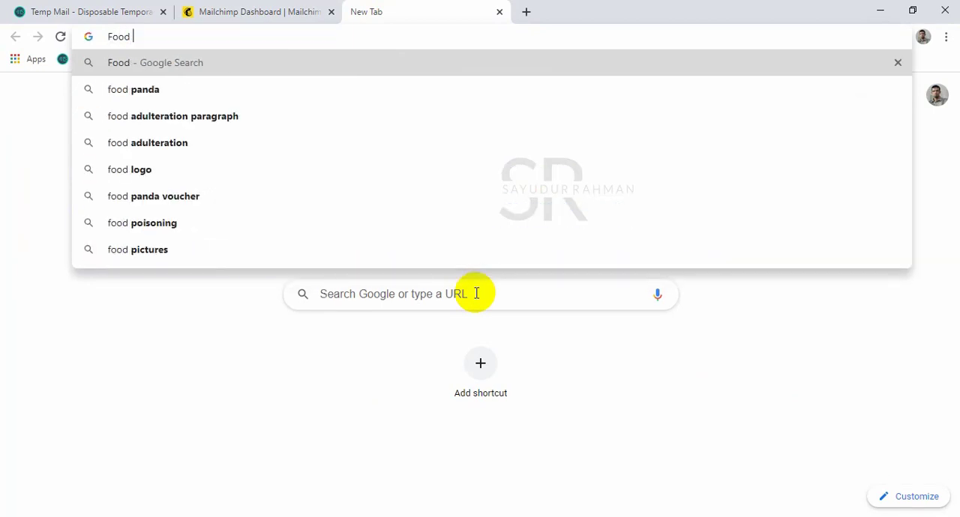
pyautogui.write('@gmail.com')
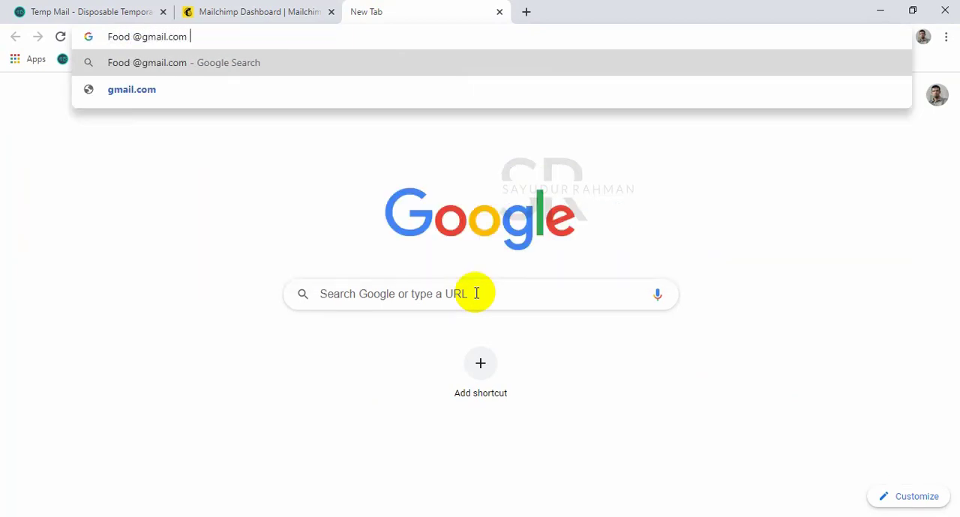
pyautogui.write(' @ya')
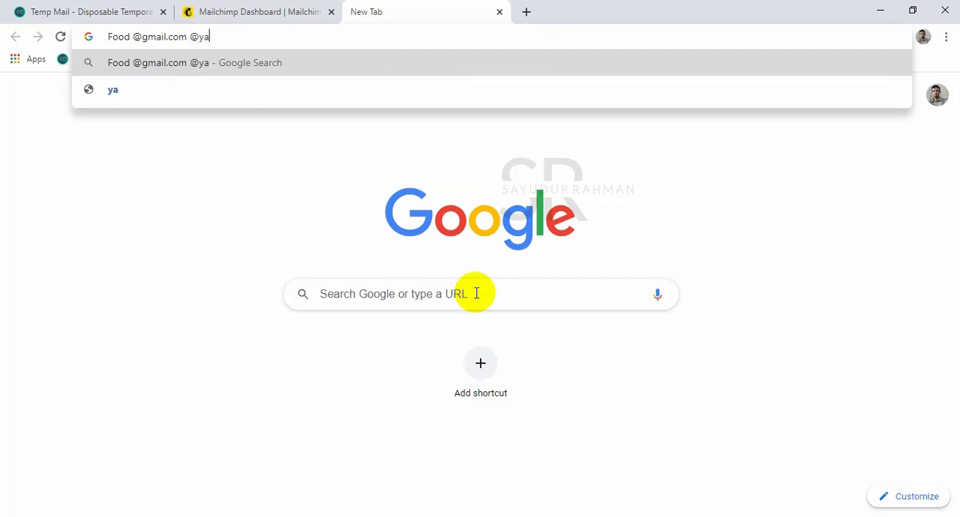
pyautogui.write('hoo.com')
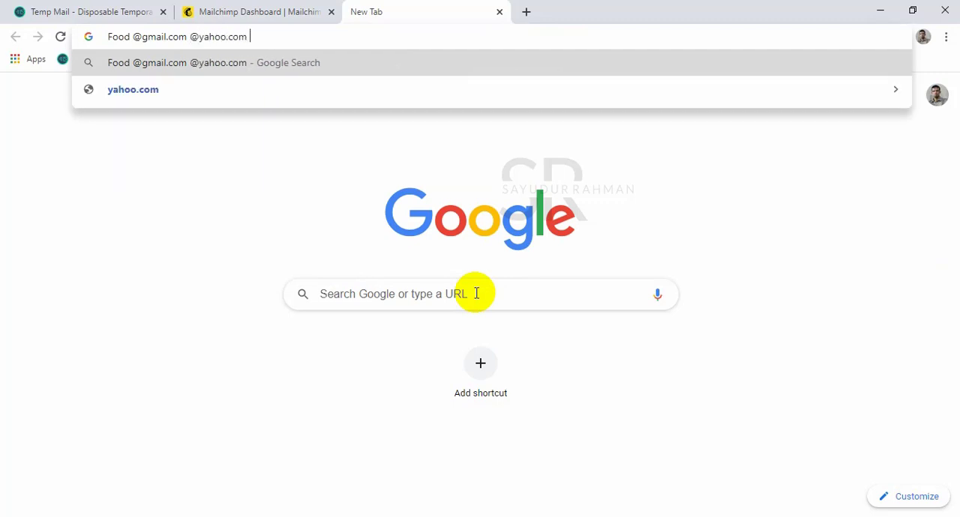
pyautogui.write(' @hotmail.com')
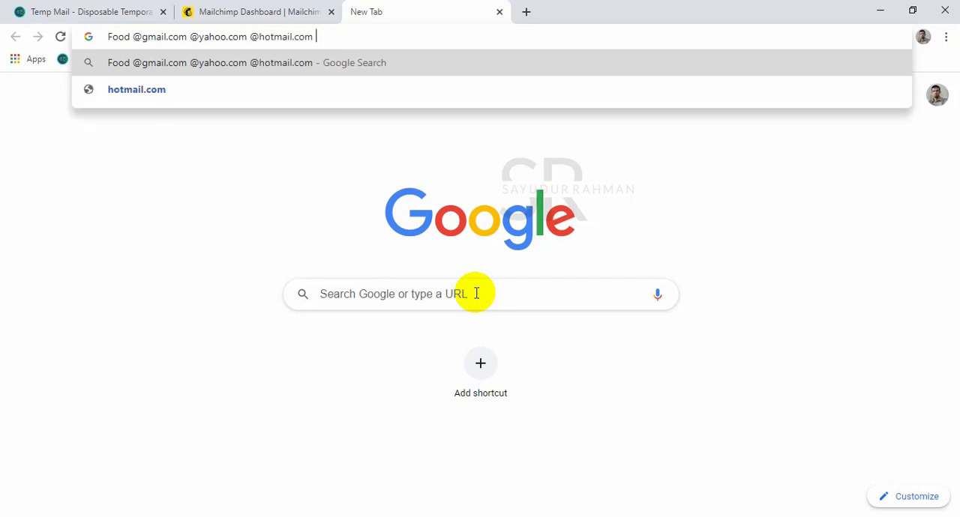
pyautogui.write('@')
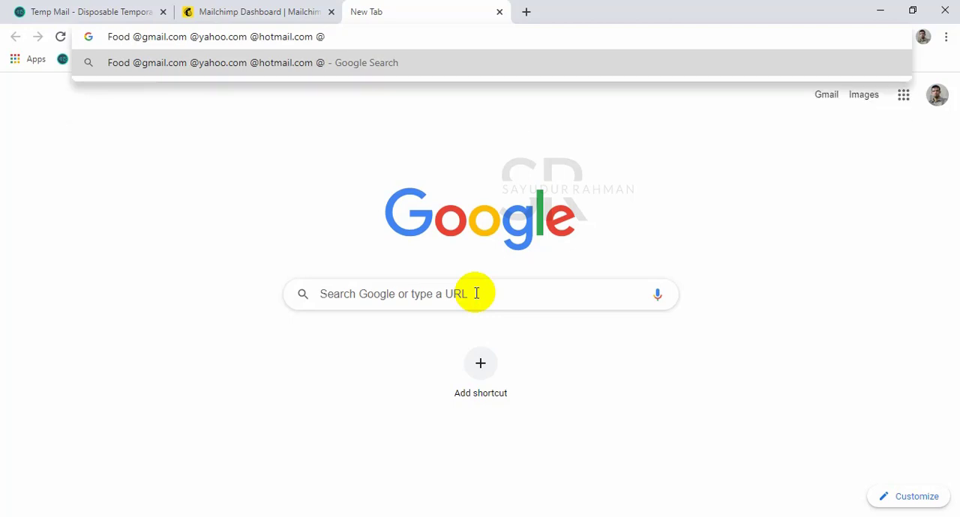
pyautogui.write('ma')
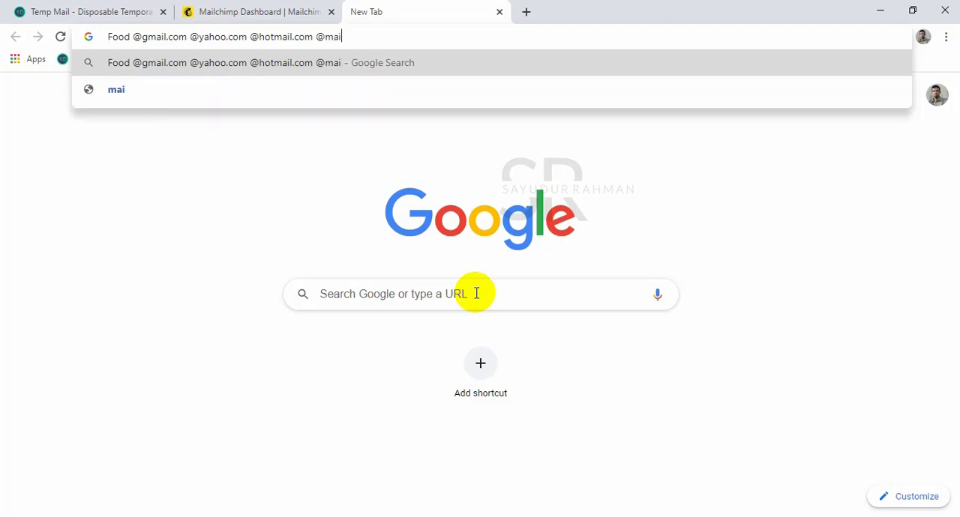
pyautogui.press('BackSpace')
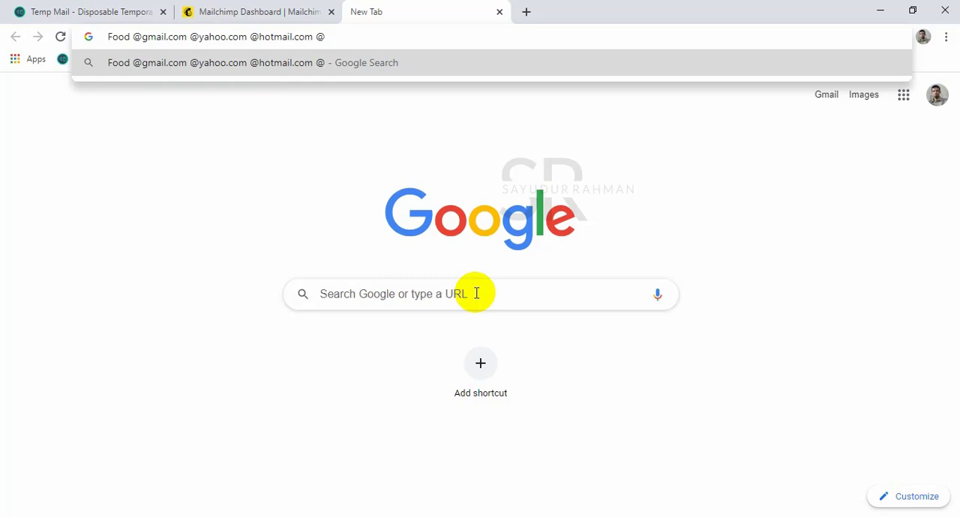
pyautogui.write('f')
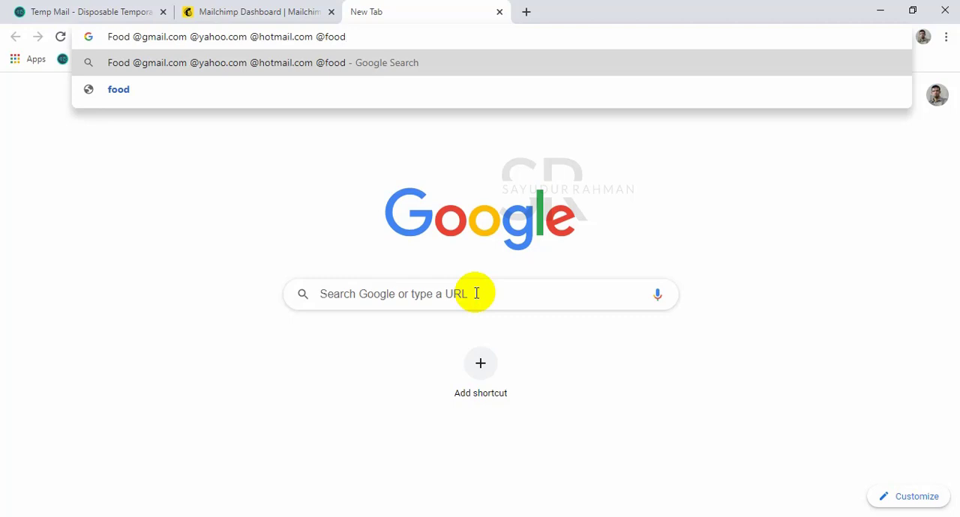
pyautogui.write('ood')
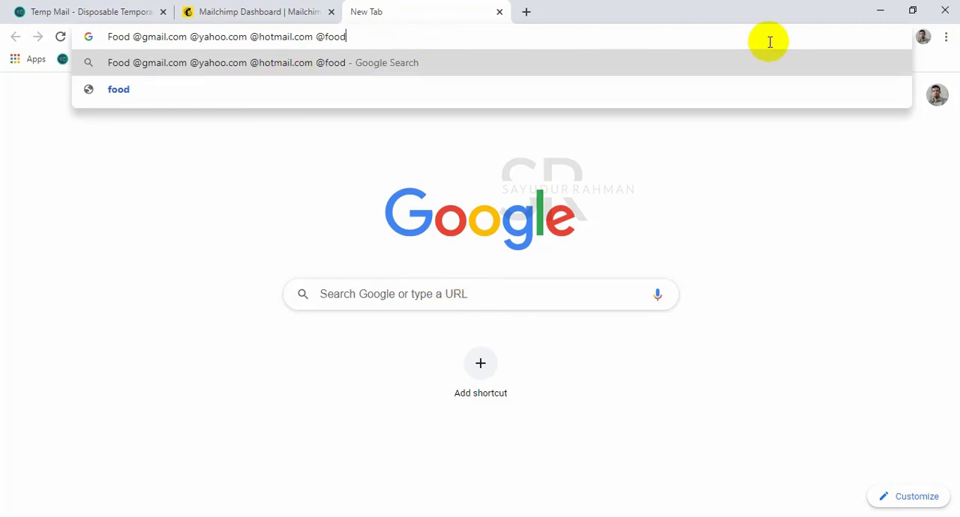
pyautogui.write(' bangladesh')
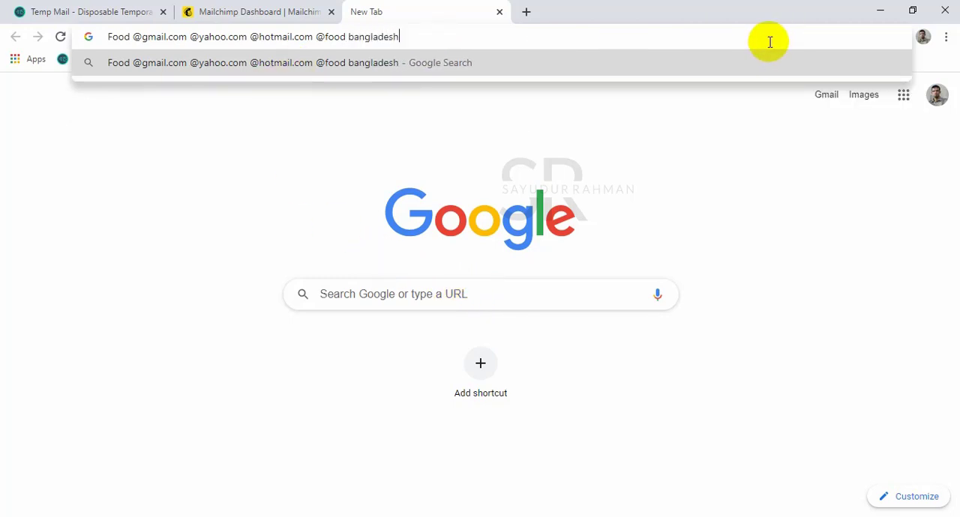
pyautogui.press('Return')
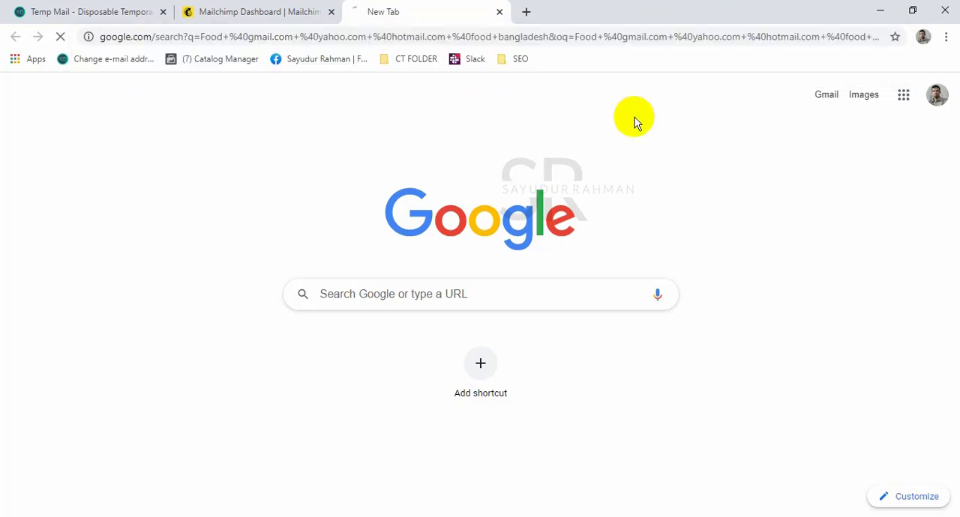
# Set Google's search settings to show 100 results per page and save the preferences.
pyautogui.scroll(-15, 585, 172)
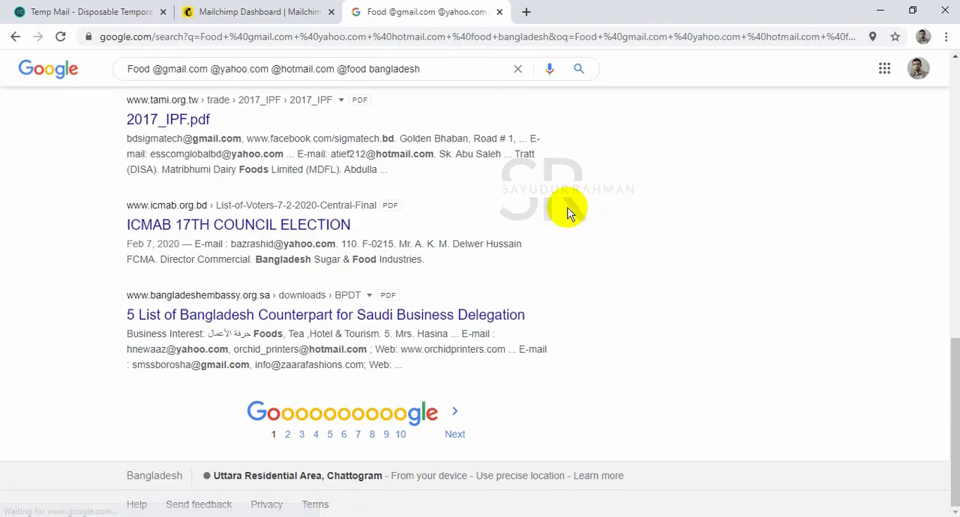
pyautogui.scroll(15, 413, 317)
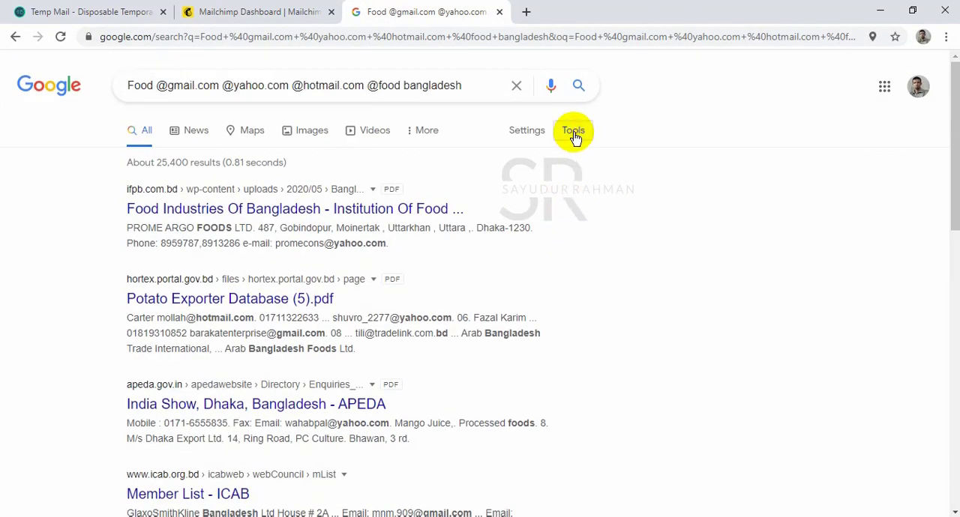
pyautogui.click(574, 135)
pyautogui.click(525, 134)
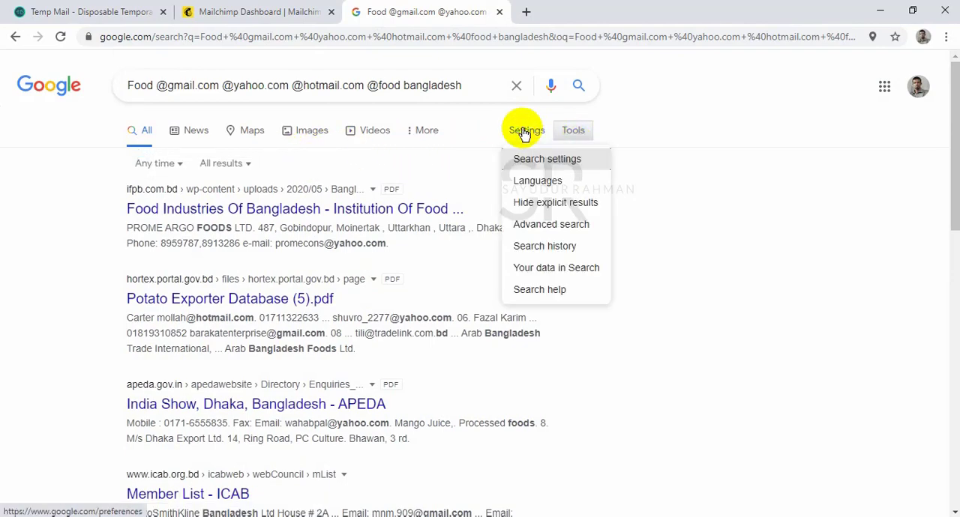
pyautogui.click(553, 160)
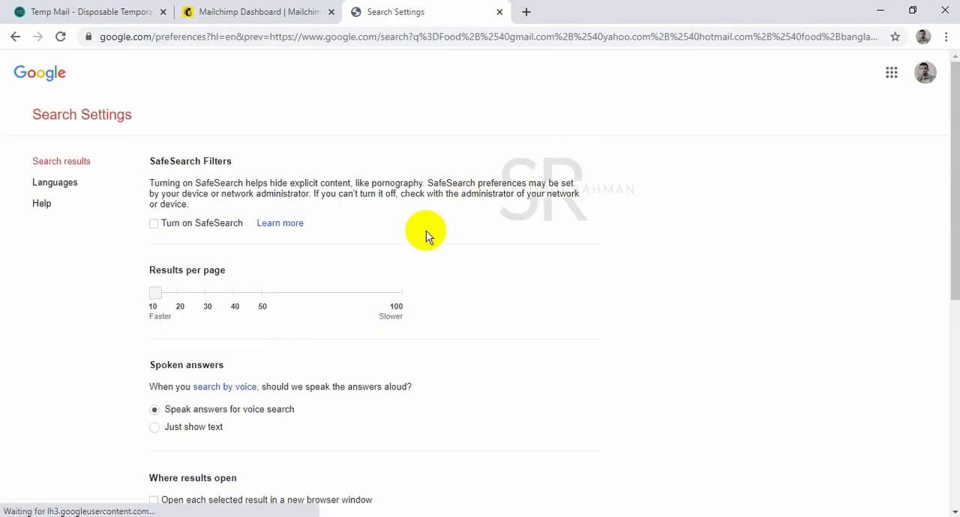
pyautogui.moveTo(159, 298); pyautogui.dragTo(376, 296)
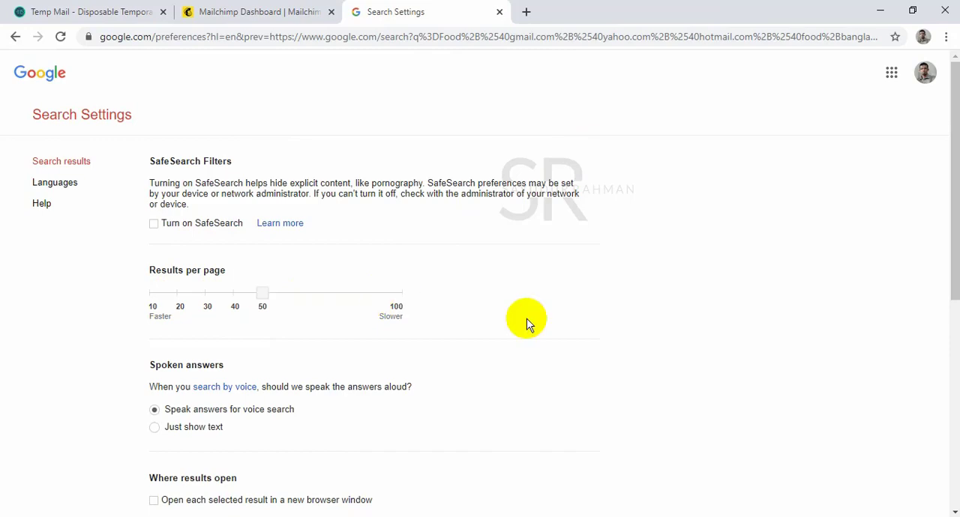
pyautogui.click(239, 302)
pyautogui.moveTo(237, 297); pyautogui.dragTo(422, 301)
pyautogui.click(393, 300)
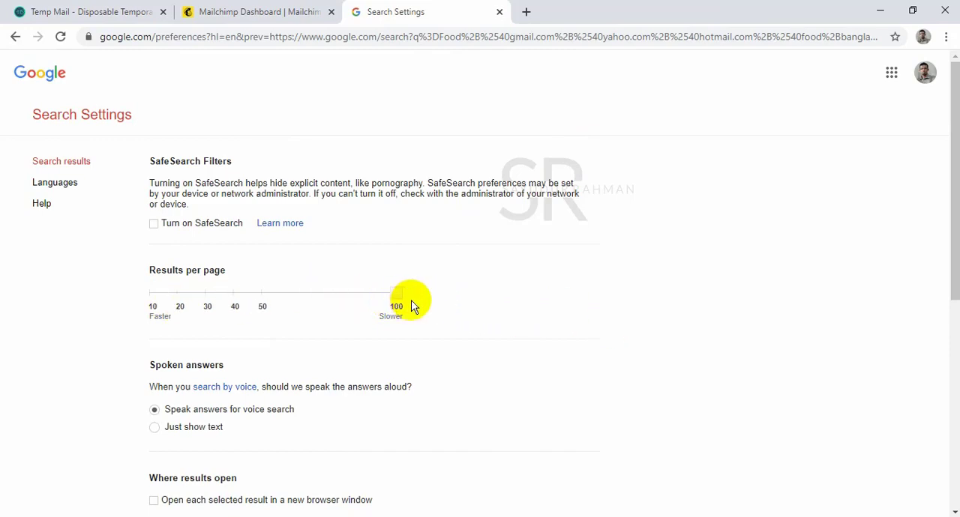
pyautogui.scroll(-2, 463, 301)
pyautogui.scroll(-4, 473, 300)
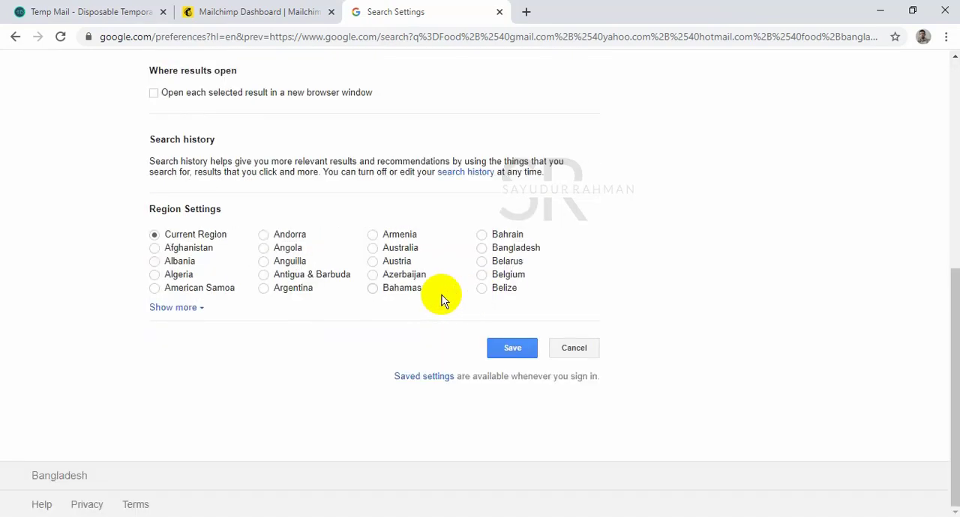
pyautogui.click(510, 348)
pyautogui.click(604, 120)
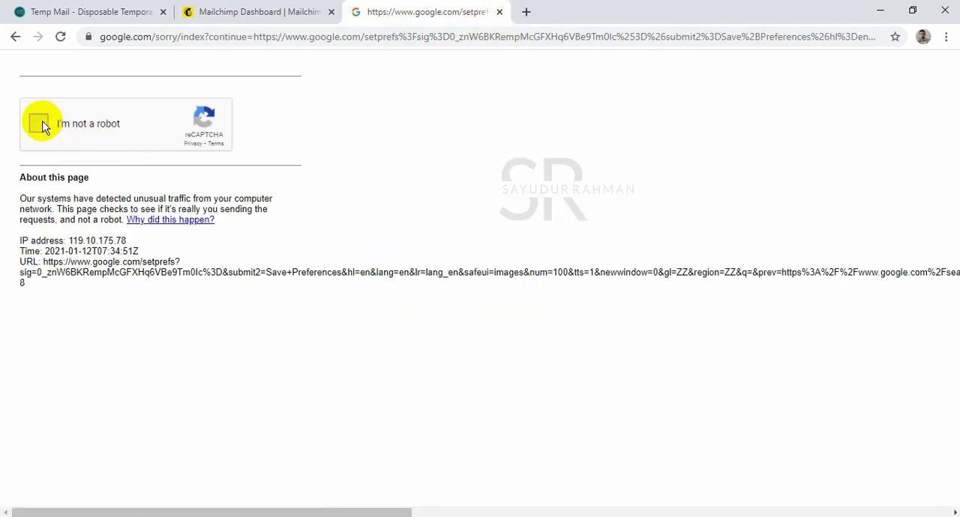
# Complete the reCAPTCHA check by selecting all images with bicycles, including newly loaded ones, and verify.
pyautogui.click(39, 123)
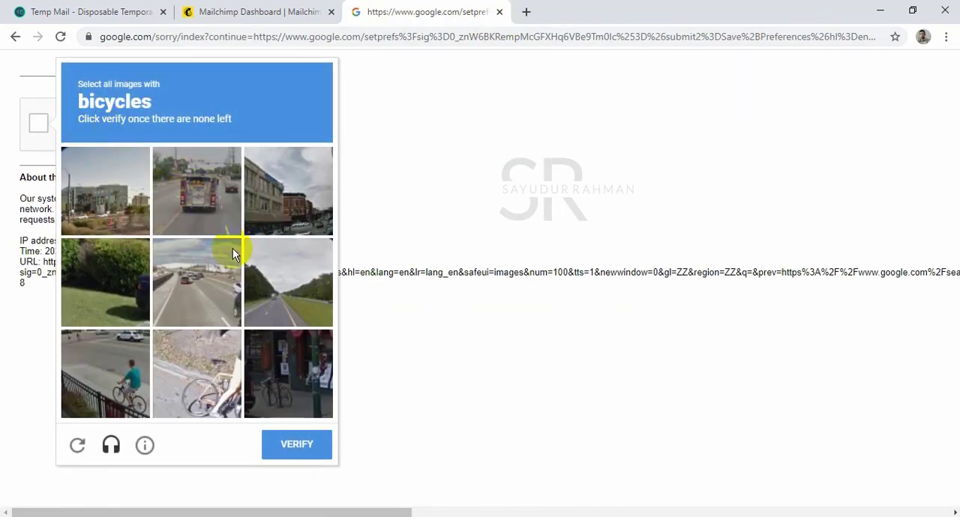
pyautogui.click(205, 372)
pyautogui.click(112, 377)
pyautogui.click(288, 373)
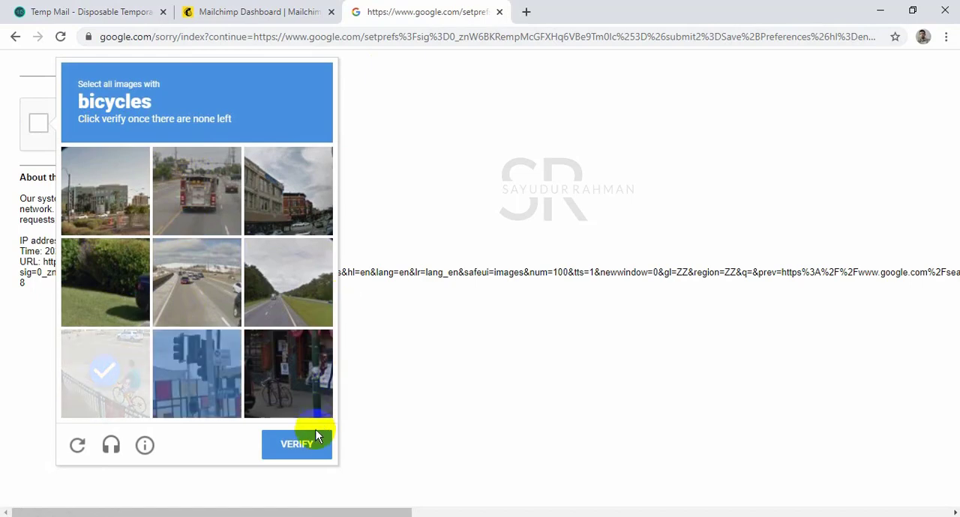
pyautogui.click(294, 443)
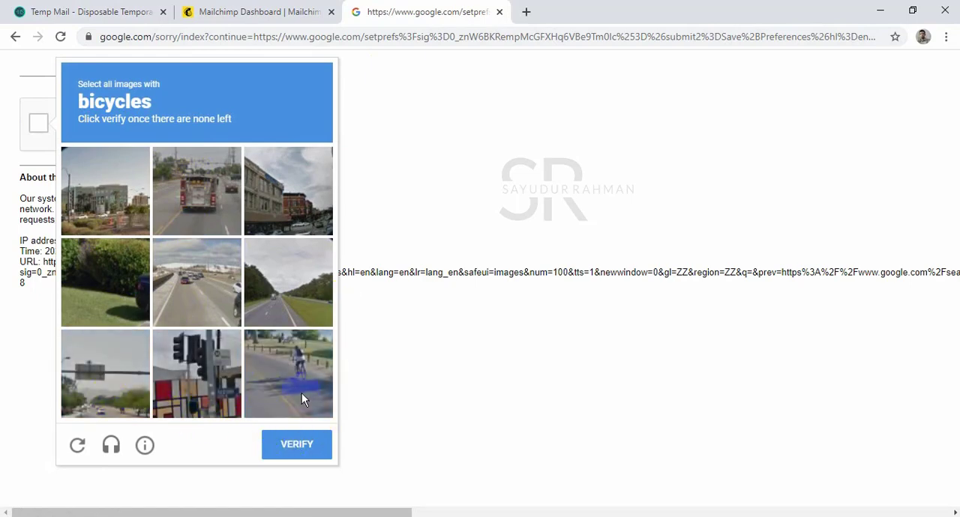
pyautogui.click(302, 393)
pyautogui.click(293, 445)
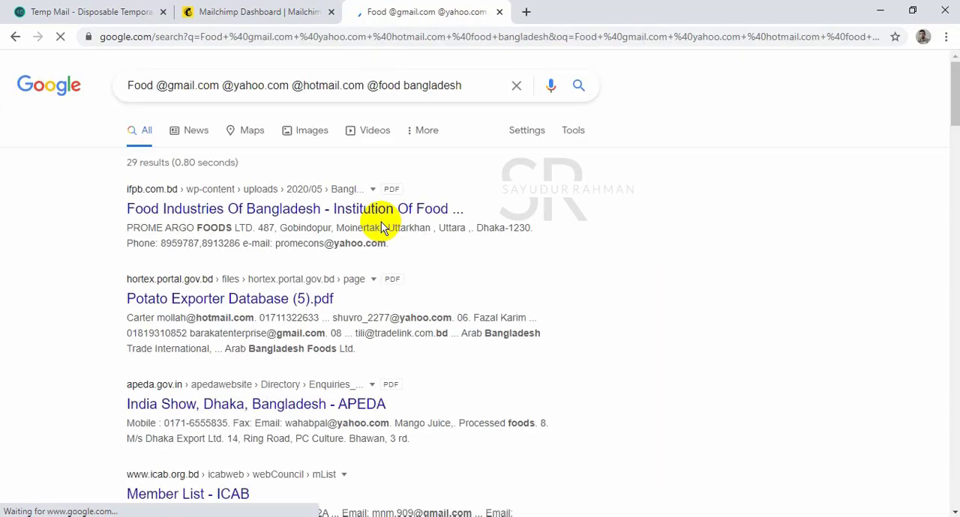
# Copy the entire contents of the Google search results page.
pyautogui.scroll(-15, 381, 222)
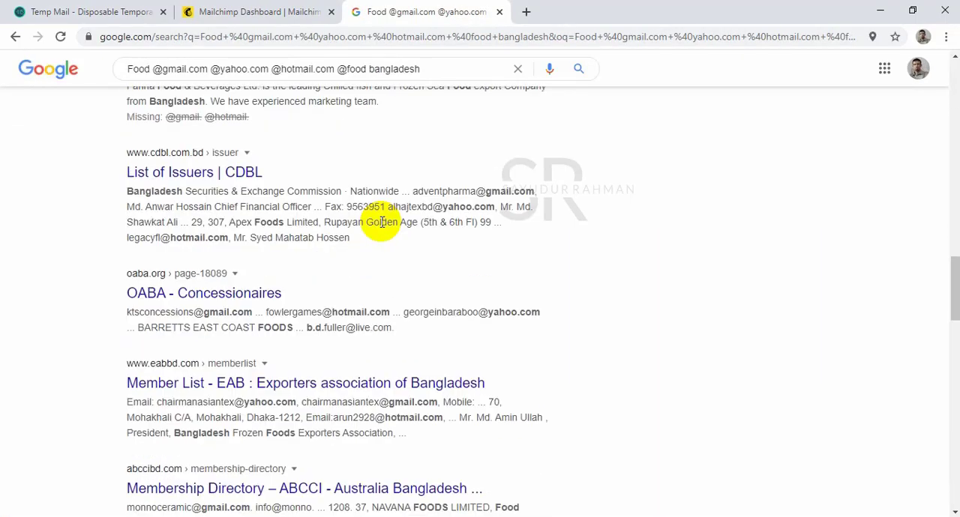
pyautogui.scroll(15, 381, 222)
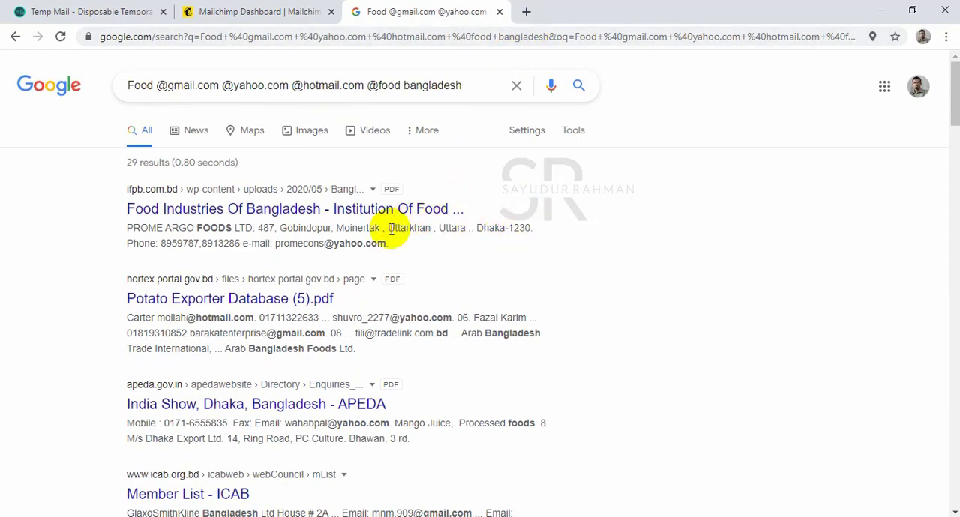
pyautogui.hotkey('ctrl', 'a')
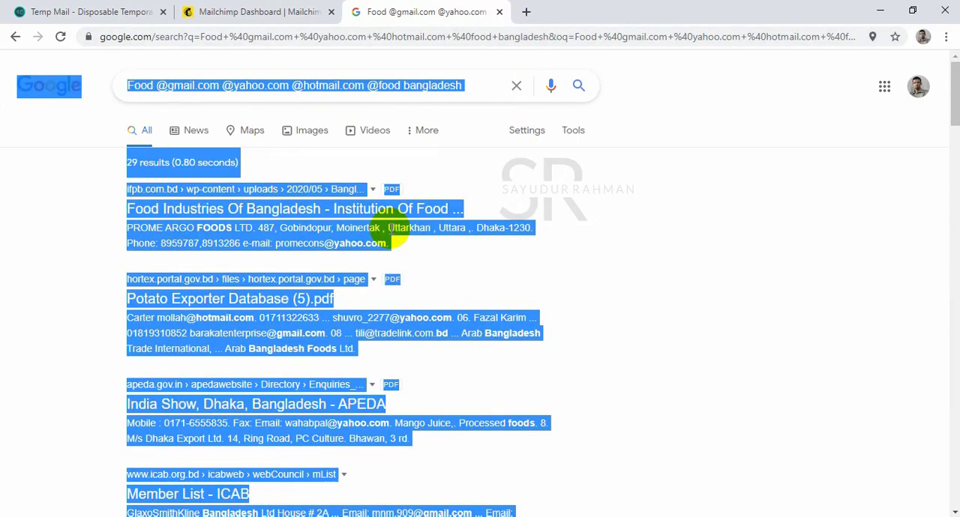
pyautogui.hotkey('ctrl', 'c')
pyautogui.rightClick(379, 236)
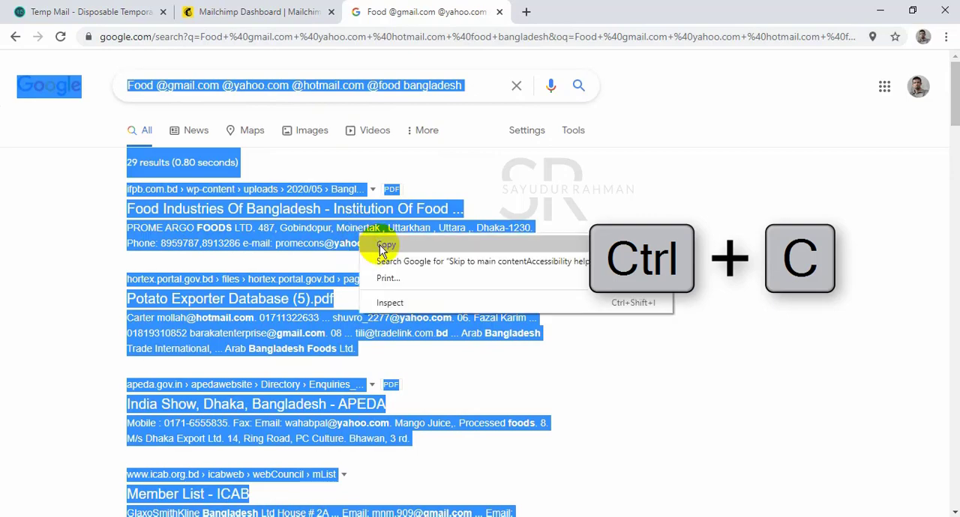
pyautogui.click(393, 242)
# Search for "surf7" in a new tab and open the Surf7.net Free Email Extractor Lite page at eel.surf7.net.my.
pyautogui.click(526, 11)
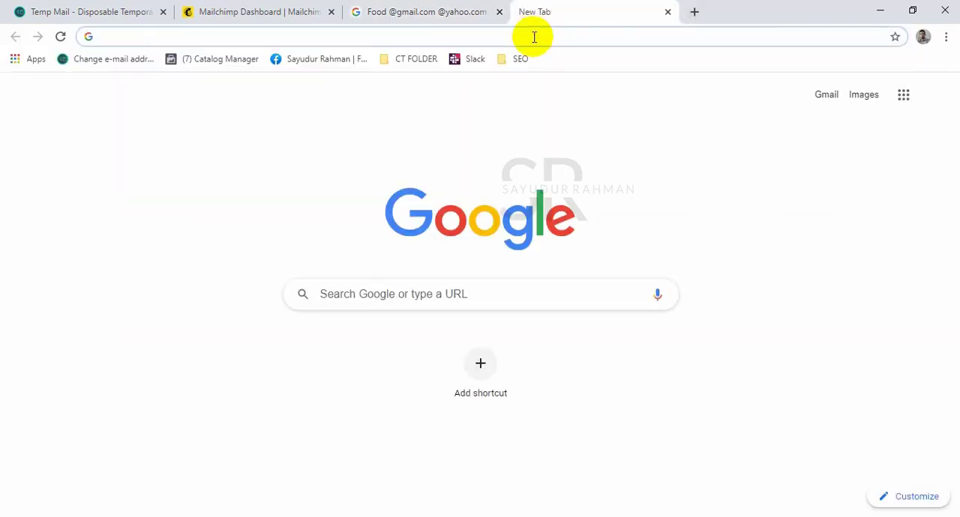
pyautogui.write('surf')
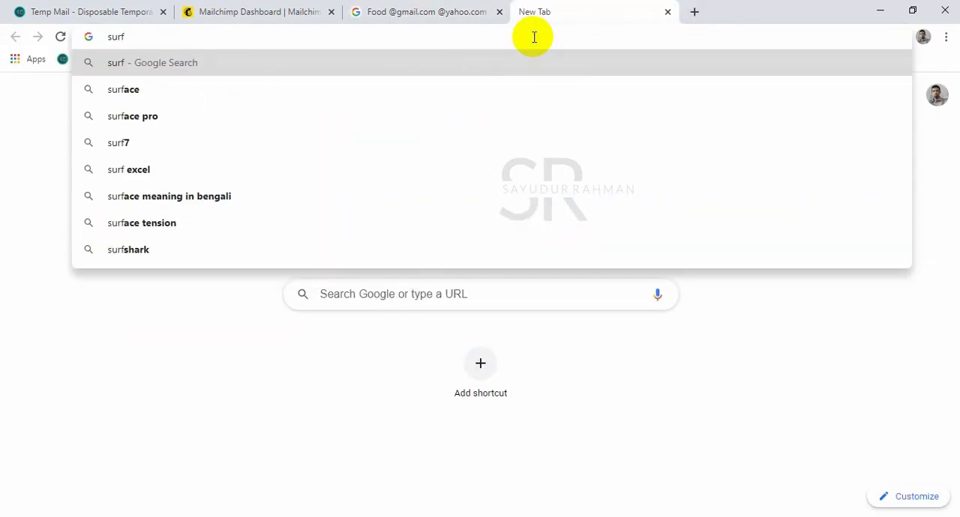
pyautogui.write('7')
pyautogui.press('Return')
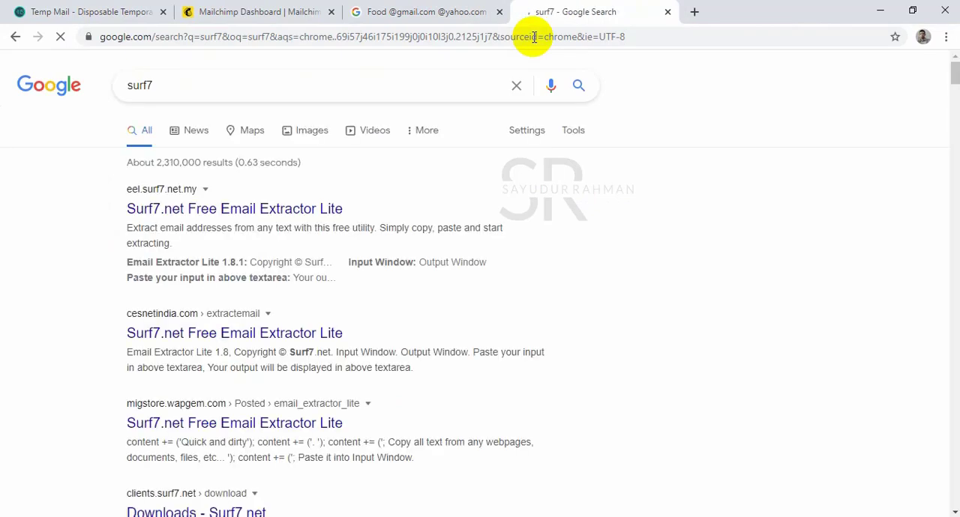
pyautogui.click(279, 218)
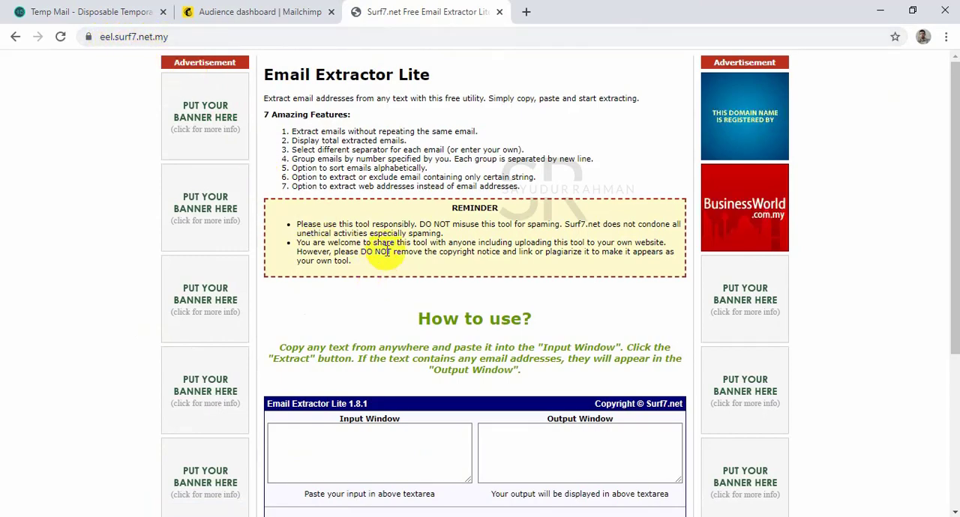
# Paste the copied Google search results into the Input Window of Email Extractor Lite.
pyautogui.scroll(-3, 382, 251)
pyautogui.click(355, 204)
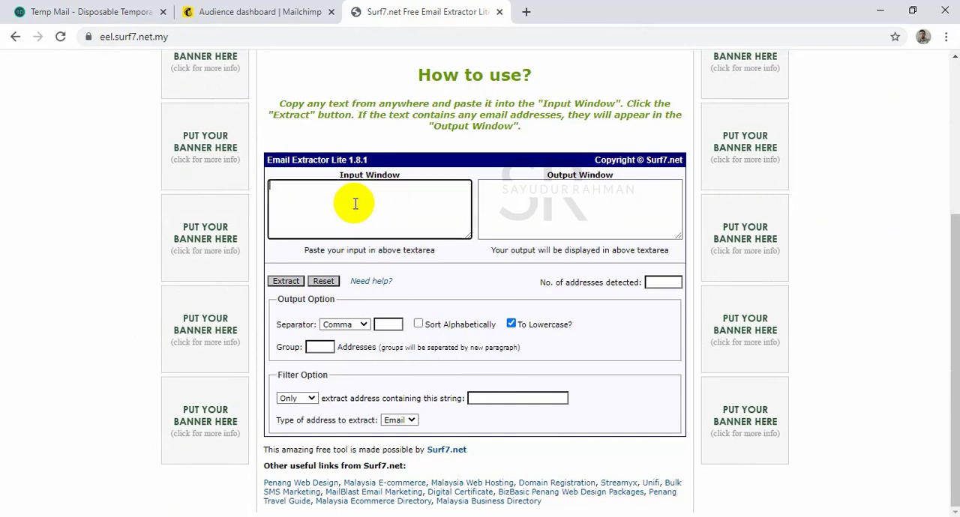
pyautogui.hotkey('ctrl', '`')
pyautogui.doubleClick(418, 197)
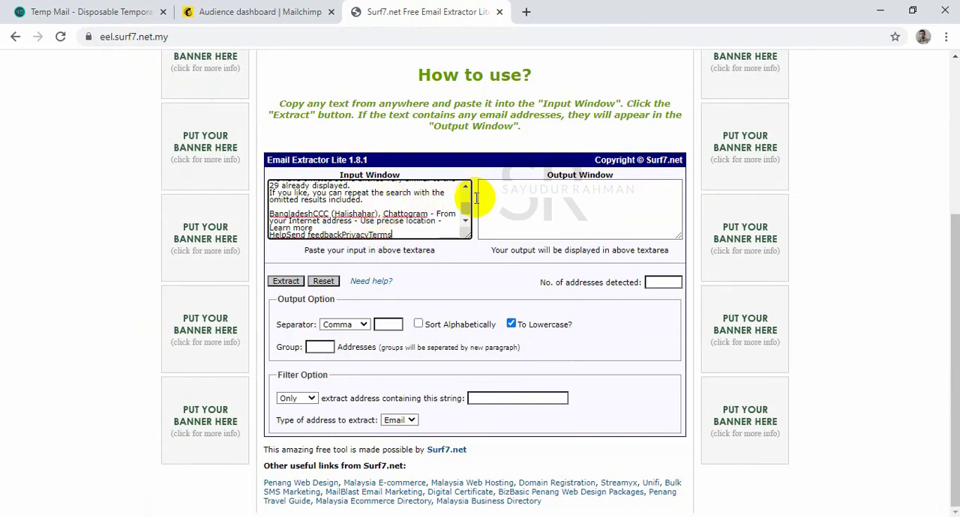
# Set the output separator to New Line and extract the email addresses from the pasted text.
pyautogui.click(345, 324)
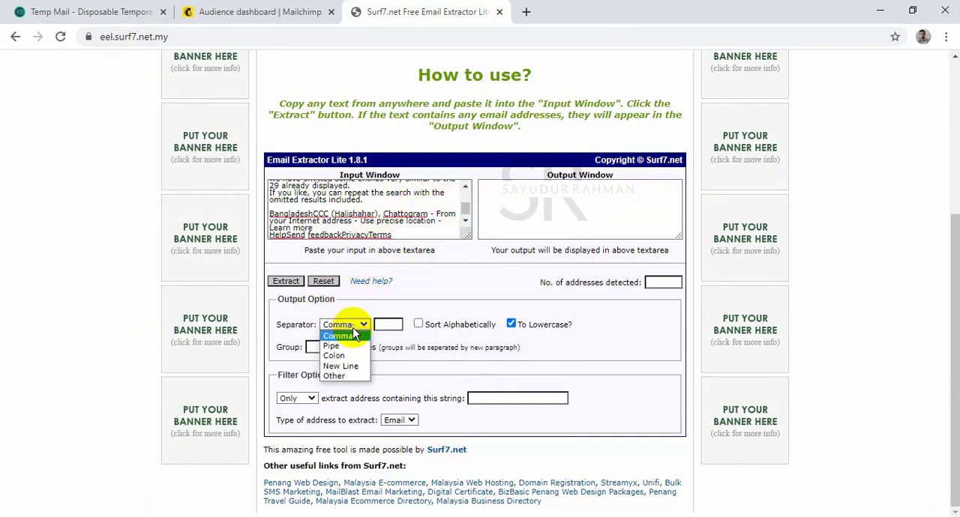
pyautogui.click(348, 364)
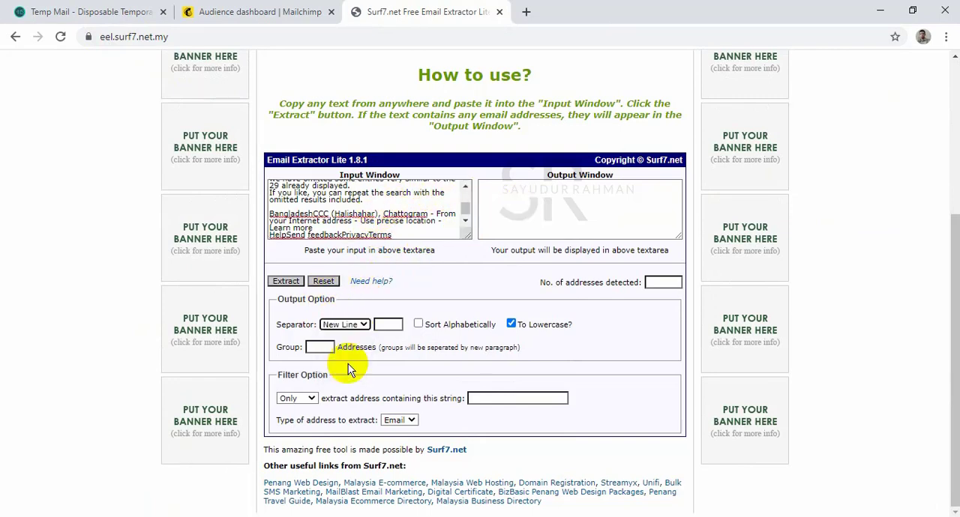
pyautogui.click(286, 281)
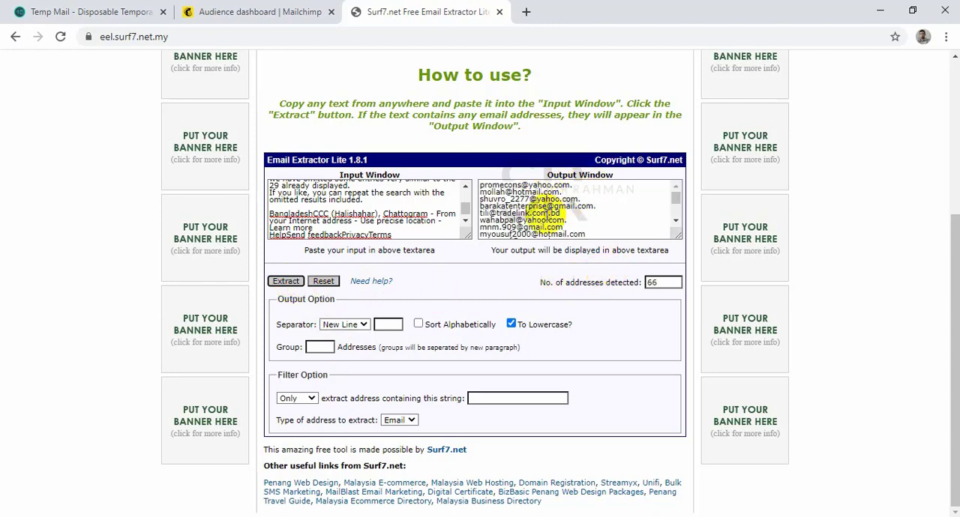
# Copy all the extracted email addresses from the Output Window and close the extractor page.
pyautogui.click(548, 212)
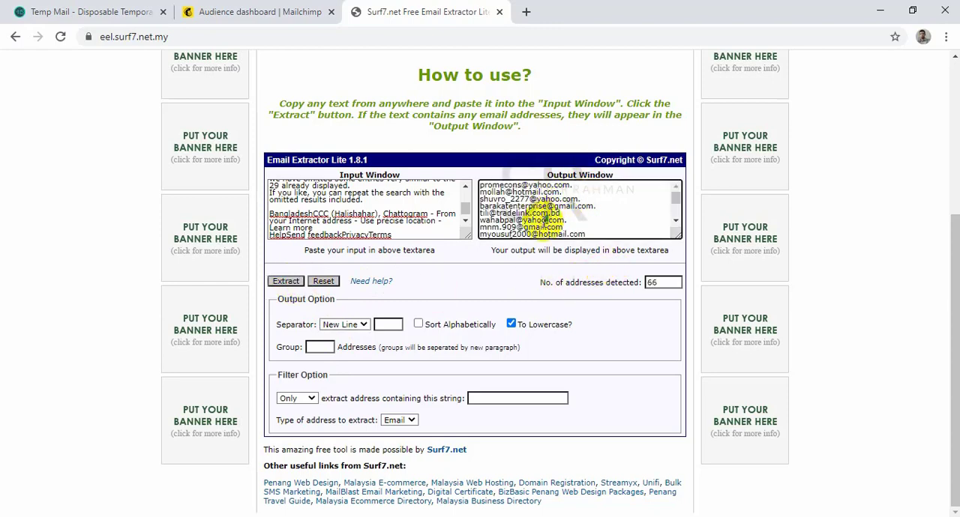
pyautogui.hotkey('ctrl', 'a')
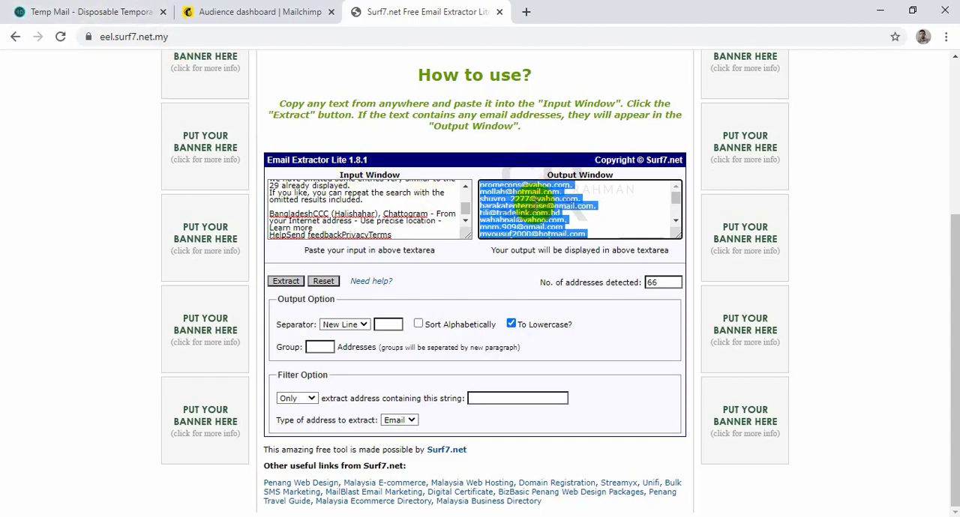
pyautogui.rightClick(536, 209)
pyautogui.click(566, 218)
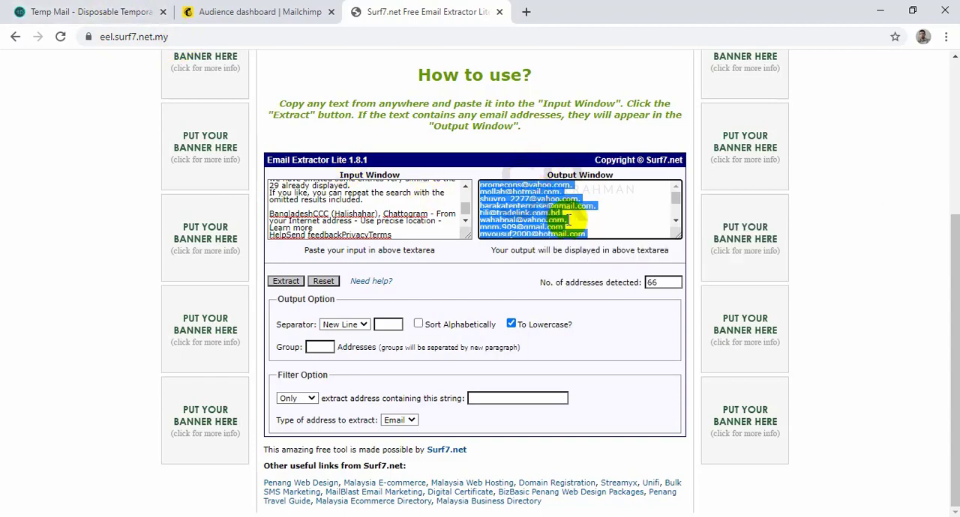
pyautogui.click(501, 13)
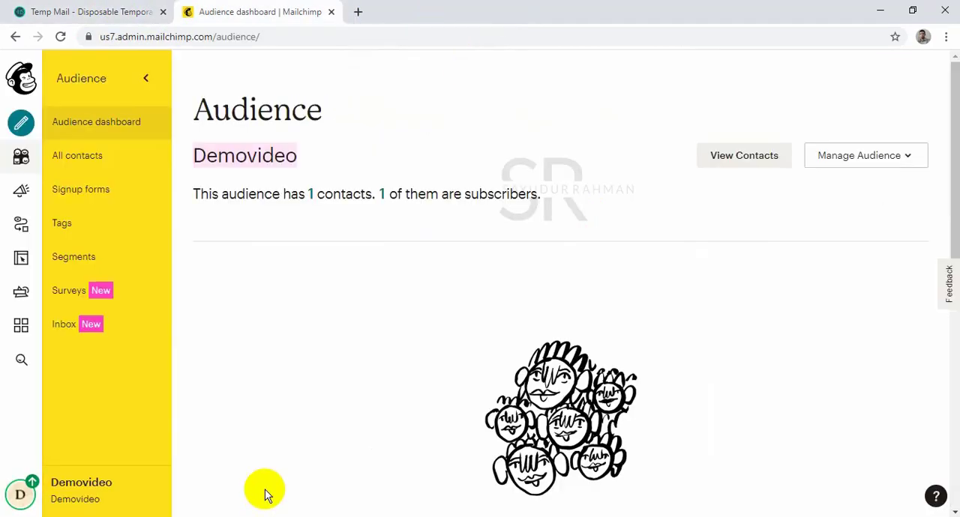
# Switch to the blank Excel workbook, paste the email addresses starting at cell A1, and return to Mailchimp.
pyautogui.click(309, 515)
pyautogui.click(108, 152)
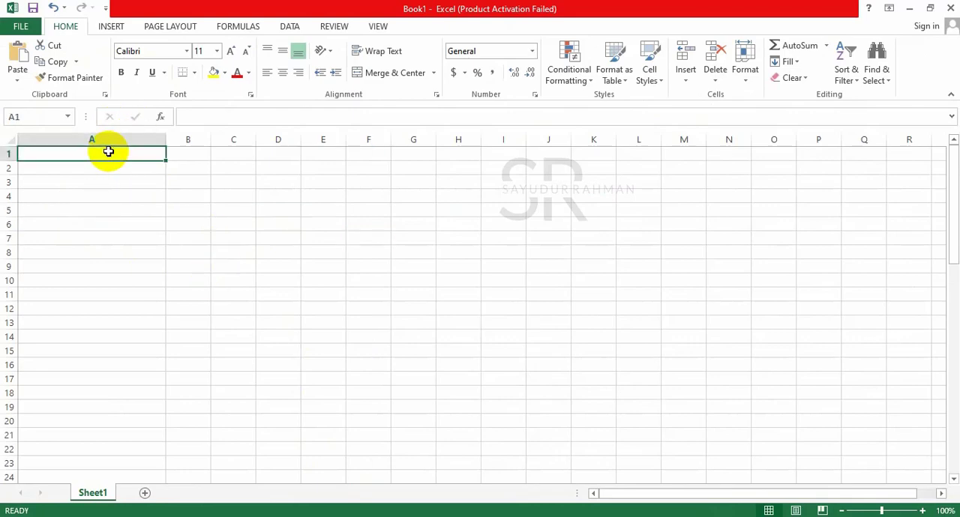
pyautogui.hotkey('ctrl', 'v')
pyautogui.click(322, 295)
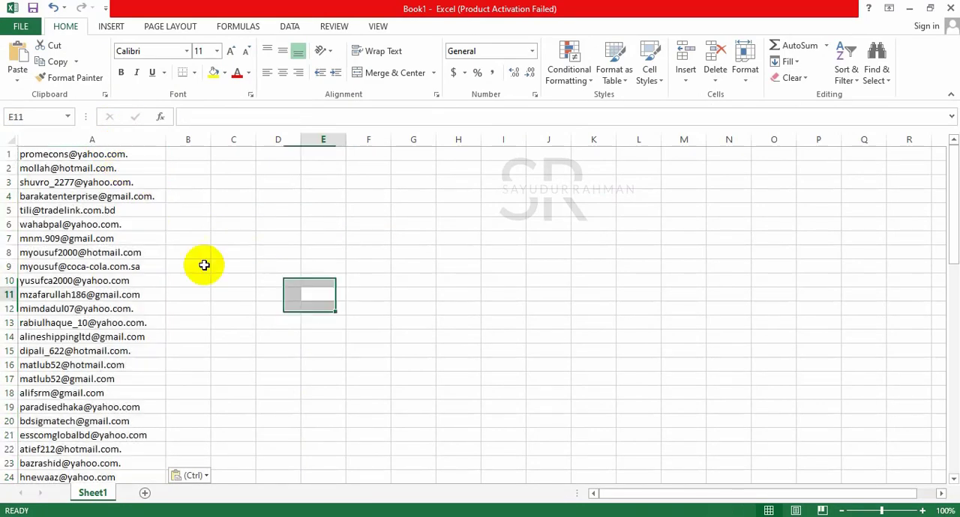
pyautogui.click(909, 9)
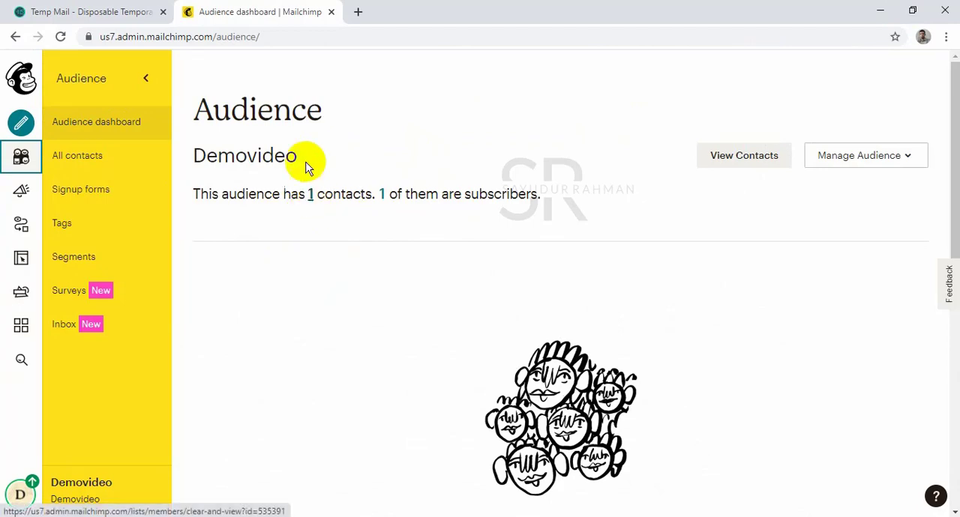
pyautogui.moveTo(195, 160); pyautogui.dragTo(292, 164)
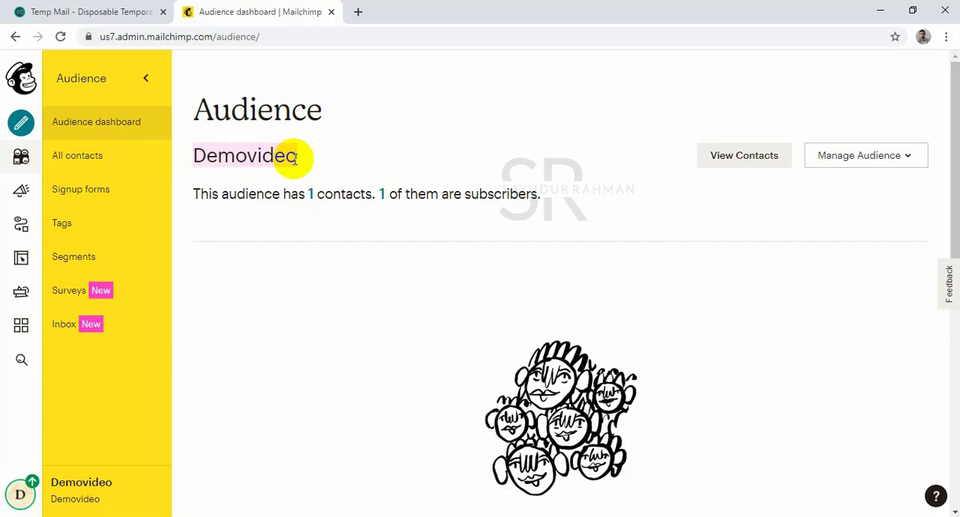
pyautogui.click(292, 158)
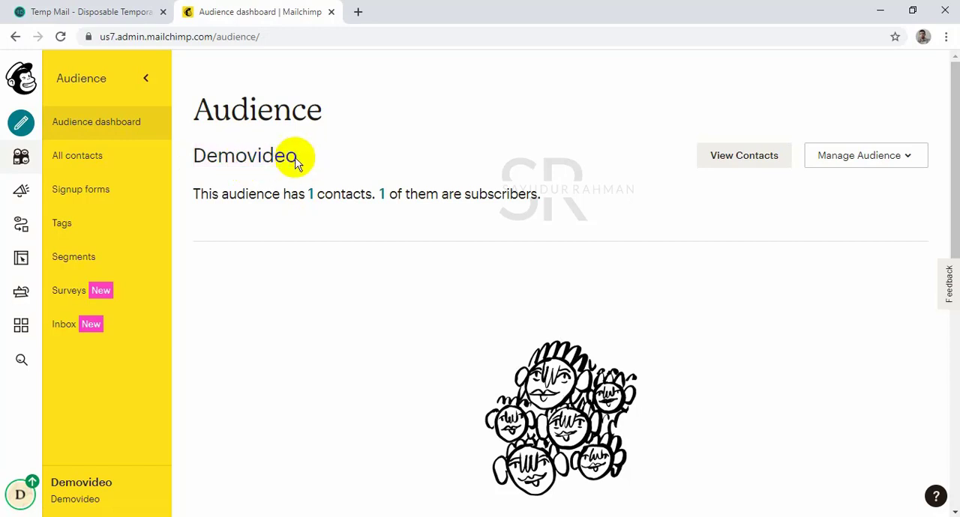
pyautogui.doubleClick(229, 155)
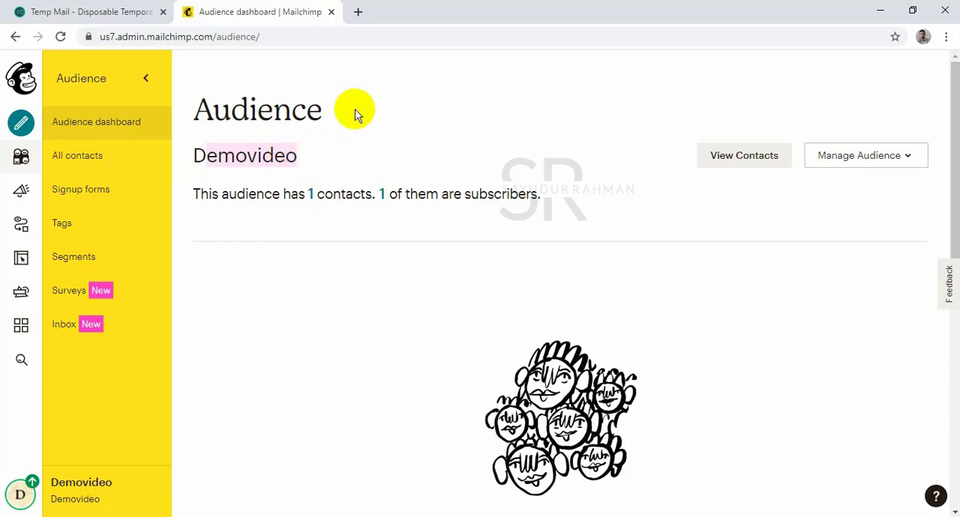
pyautogui.moveTo(358, 113); pyautogui.dragTo(204, 109)
pyautogui.click(305, 138)
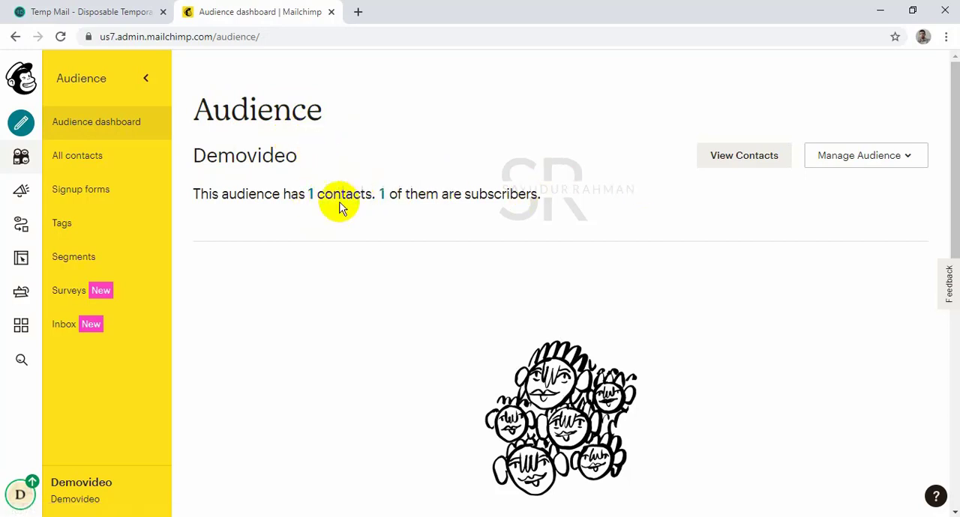
# Open the Demovideo audience's contact list and check its existing subscriber against the Temp Mail page.
pyautogui.click(311, 197)
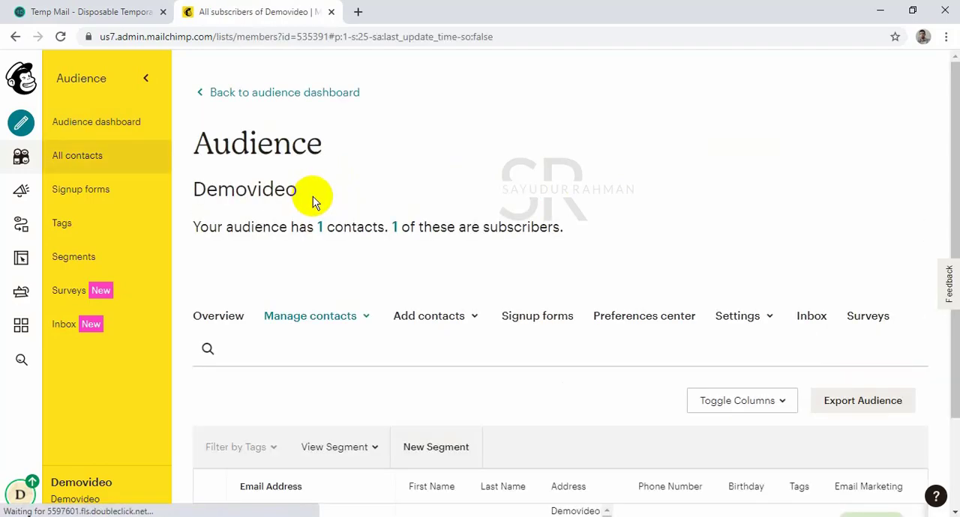
pyautogui.scroll(-2, 450, 225)
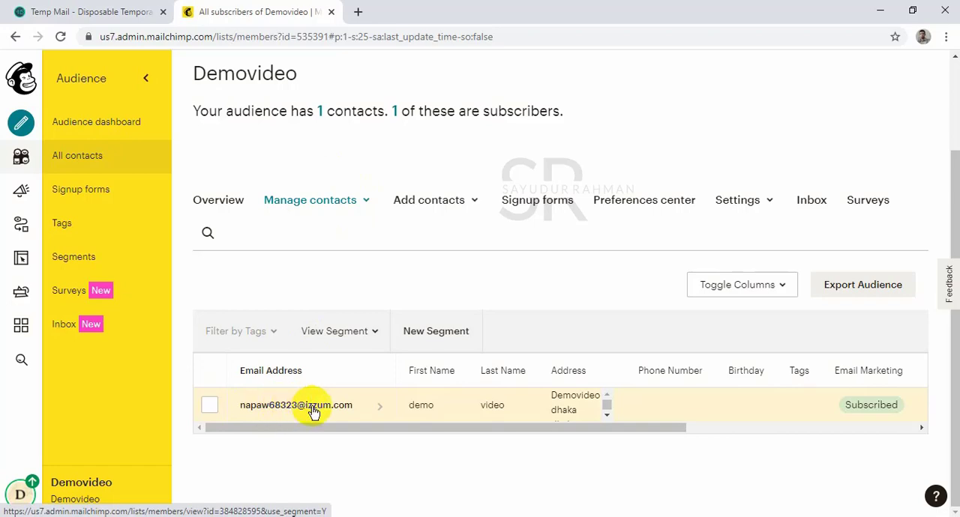
pyautogui.click(84, 12)
pyautogui.click(271, 10)
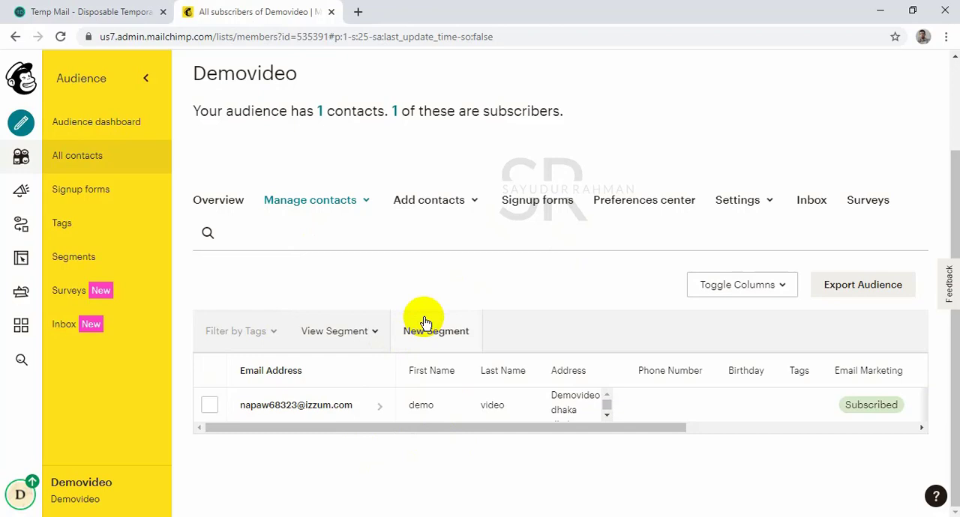
# Open the form for adding a single subscriber and fill in the contact's email, first and last name, address and birthday.
pyautogui.click(438, 199)
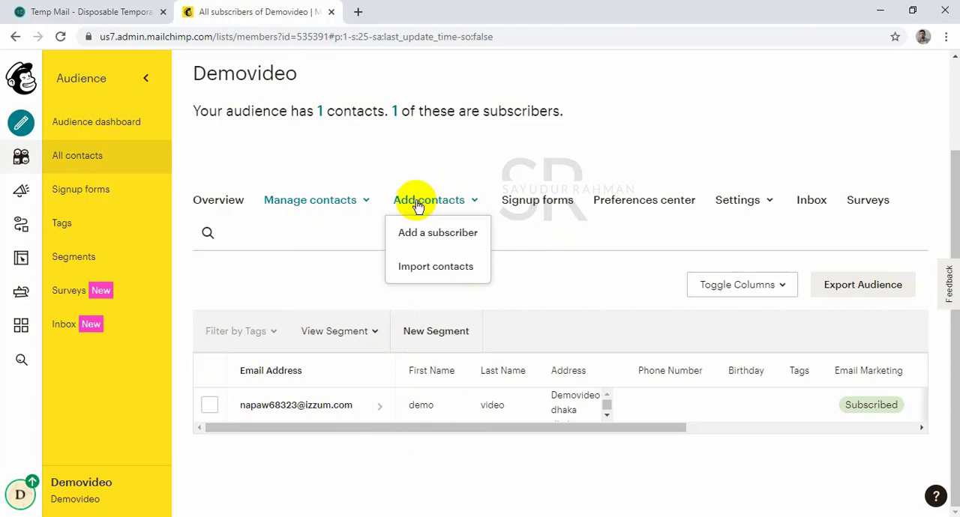
pyautogui.click(446, 240)
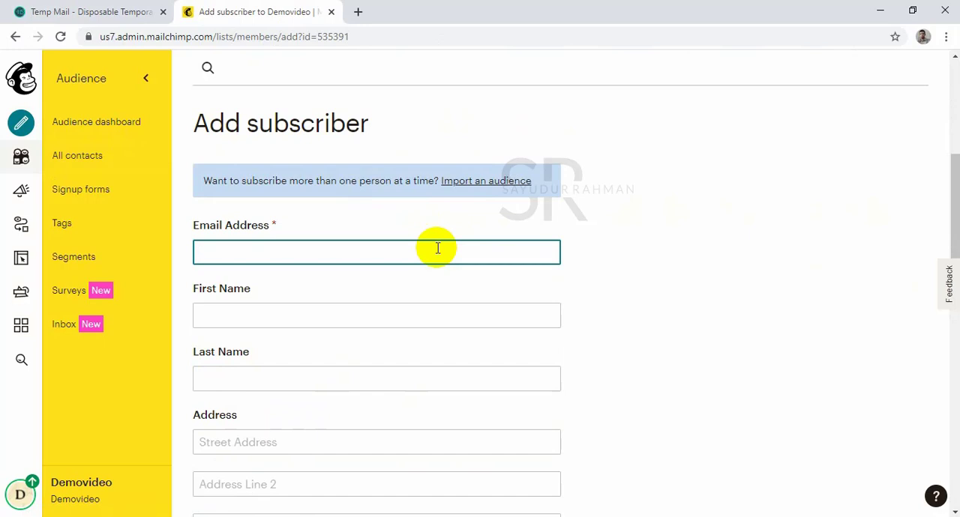
pyautogui.write('sell')
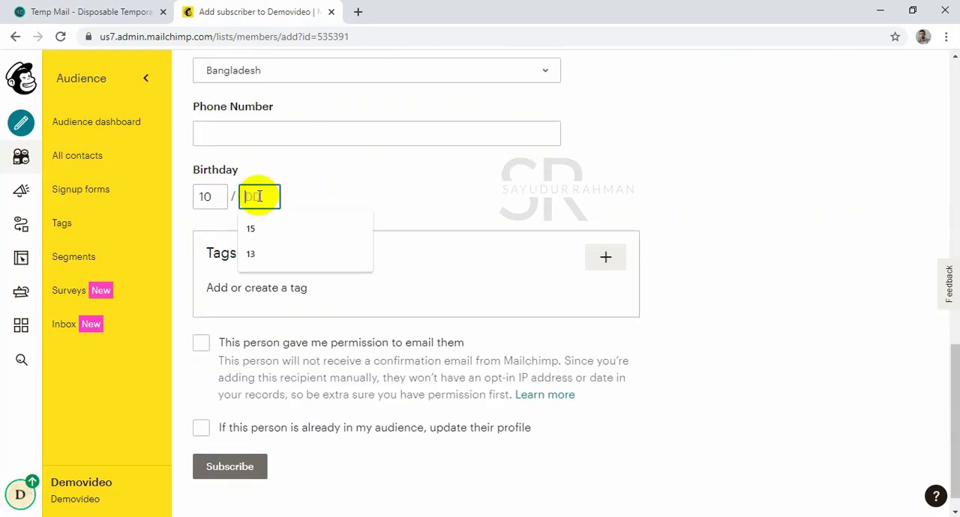
pyautogui.write('3')
pyautogui.click(414, 226)
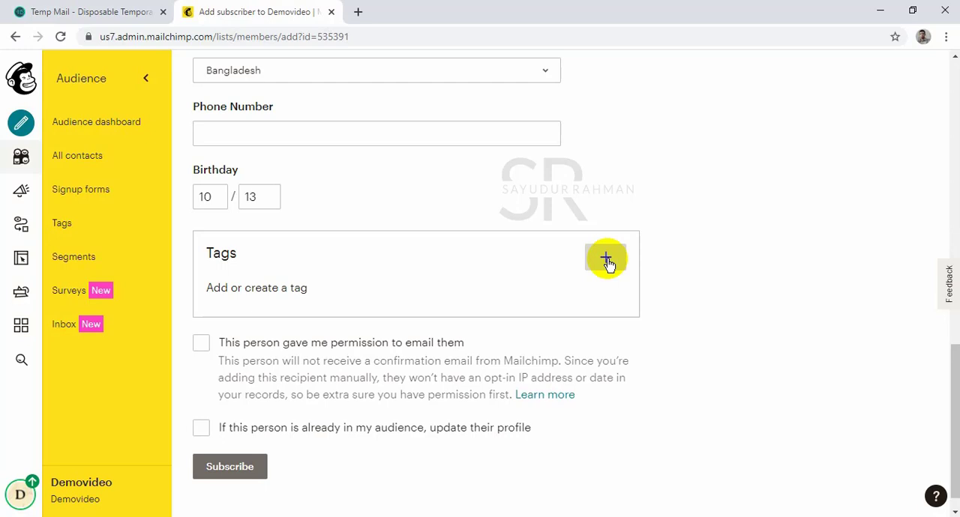
# Create a new tag named "Email marketing" and assign it to the subscriber.
pyautogui.click(609, 259)
pyautogui.click(412, 300)
pyautogui.click(606, 258)
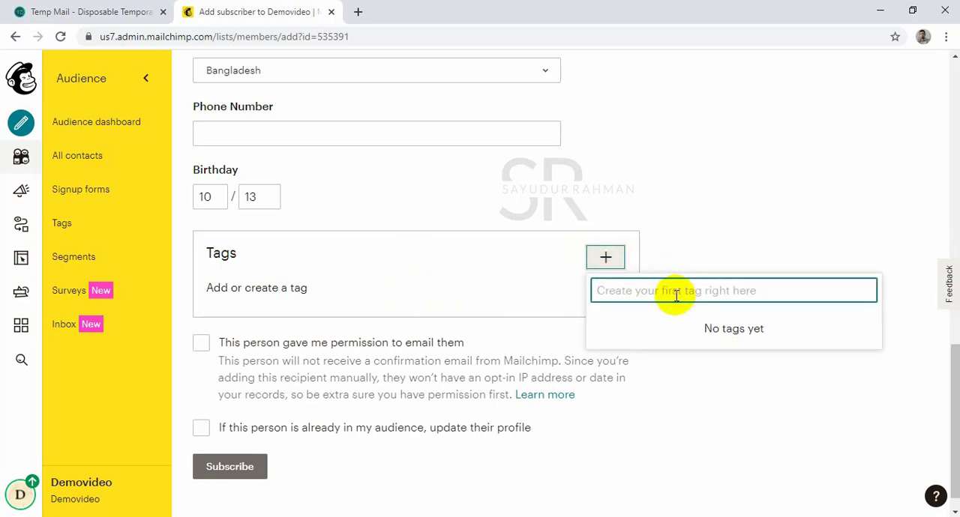
pyautogui.write('d')
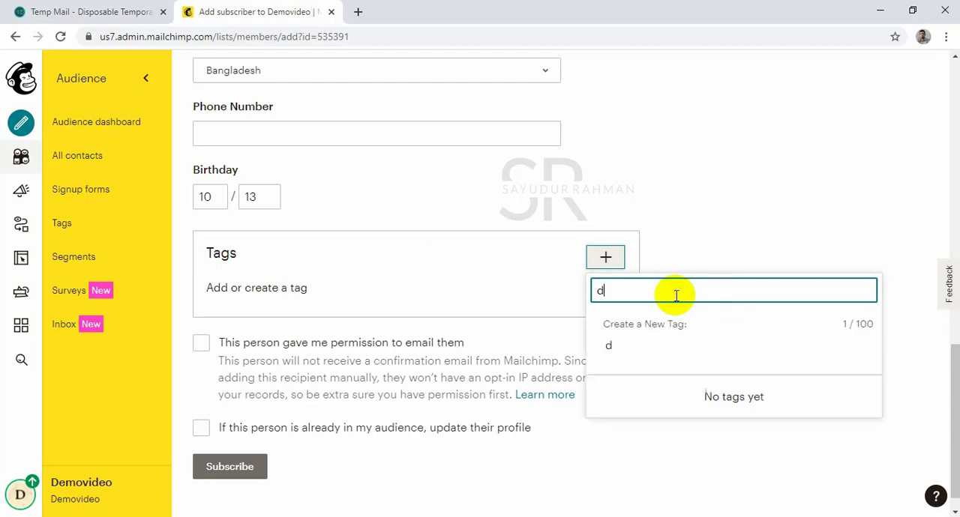
pyautogui.press('BackSpace')
pyautogui.write('Email marketinf')
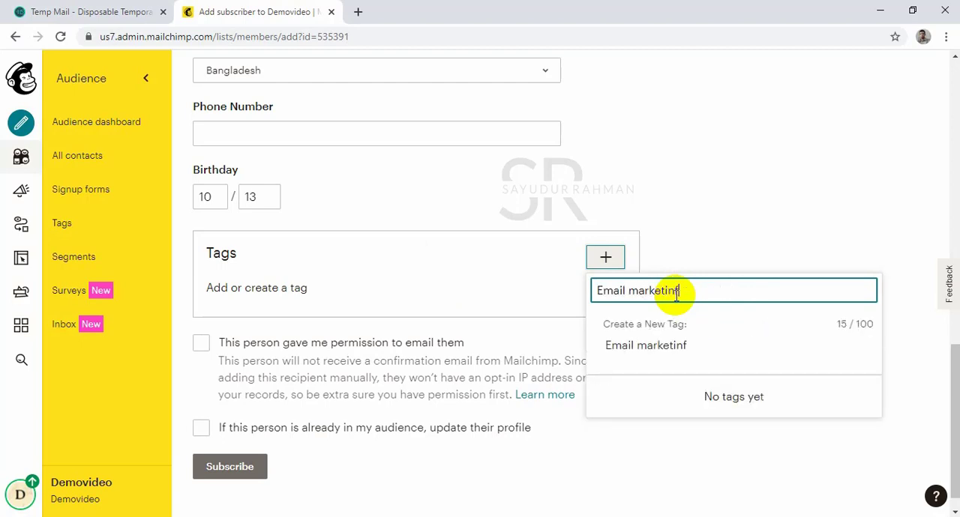
pyautogui.press('BackSpace')
pyautogui.write('g')
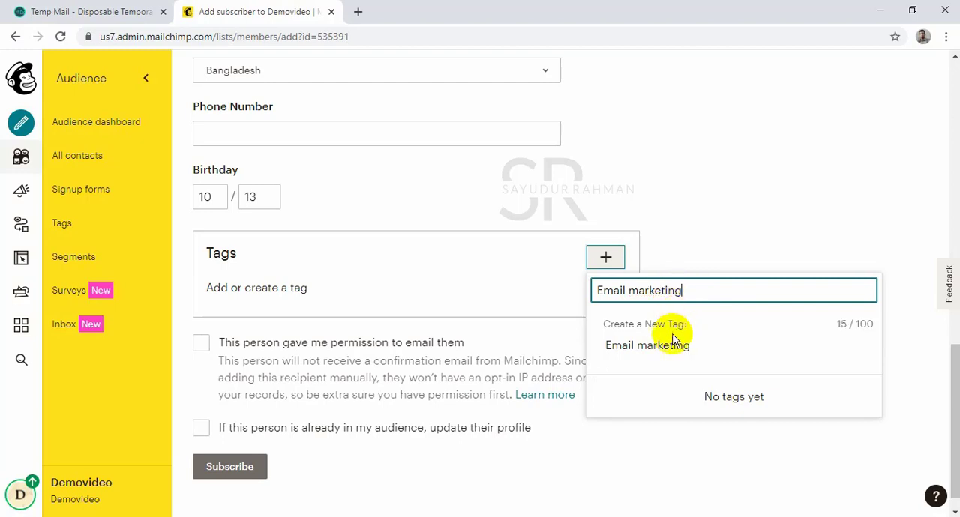
pyautogui.click(668, 345)
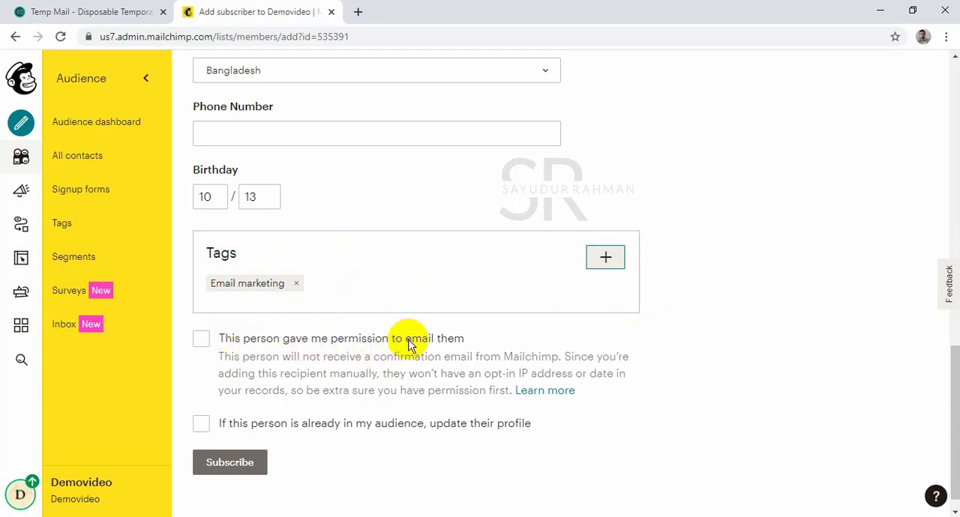
# Mark that the person gave permission to be emailed and enable updating their profile if already in the audience.
pyautogui.click(200, 342)
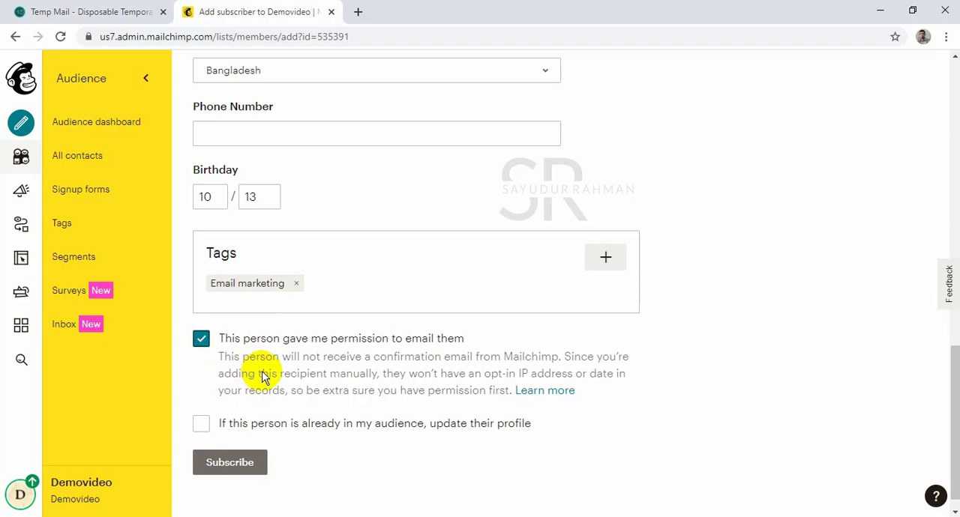
pyautogui.scroll(10, 345, 157)
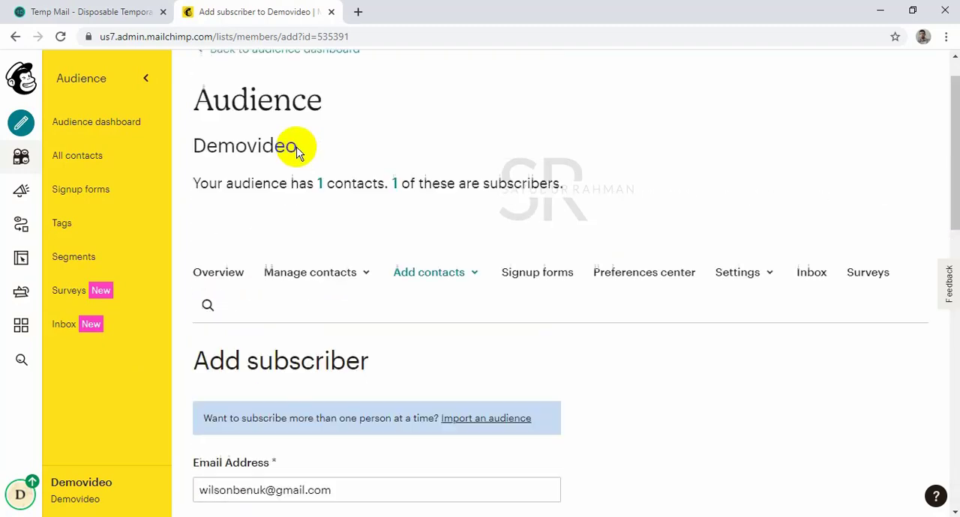
pyautogui.scroll(-4, 305, 253)
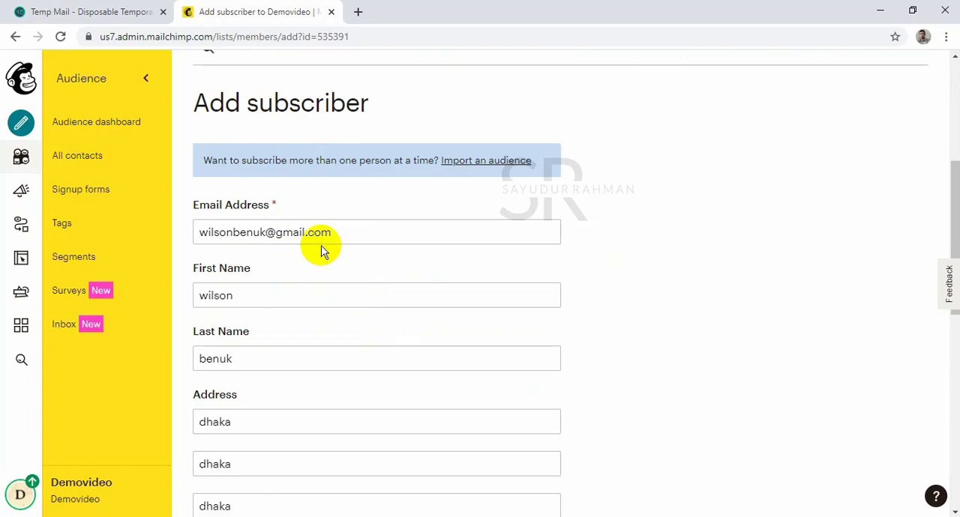
pyautogui.scroll(-8, 321, 248)
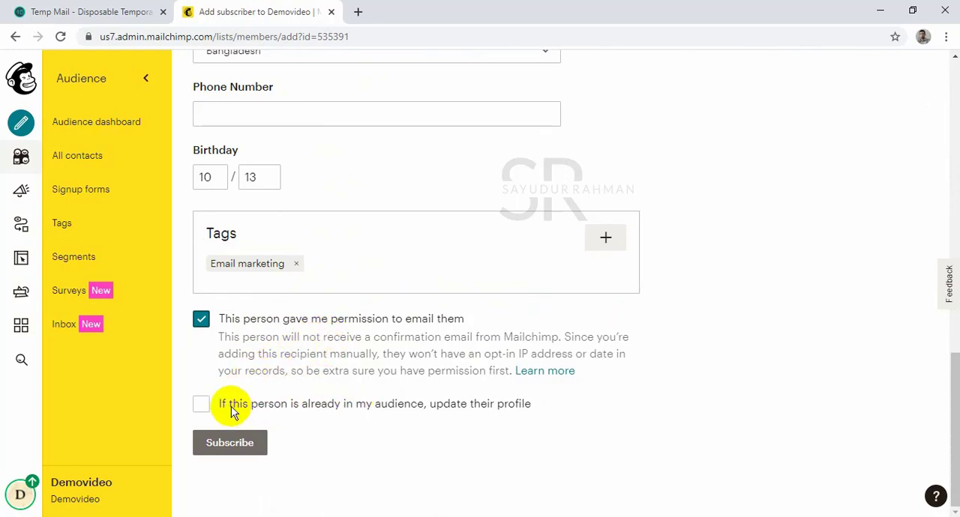
pyautogui.scroll(8, 304, 120)
pyautogui.scroll(-2, 311, 128)
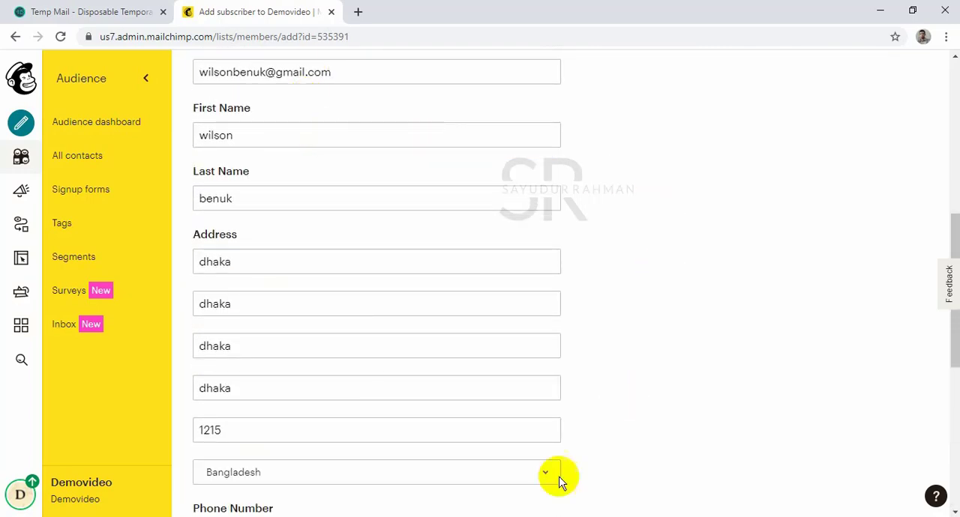
pyautogui.scroll(-6, 409, 281)
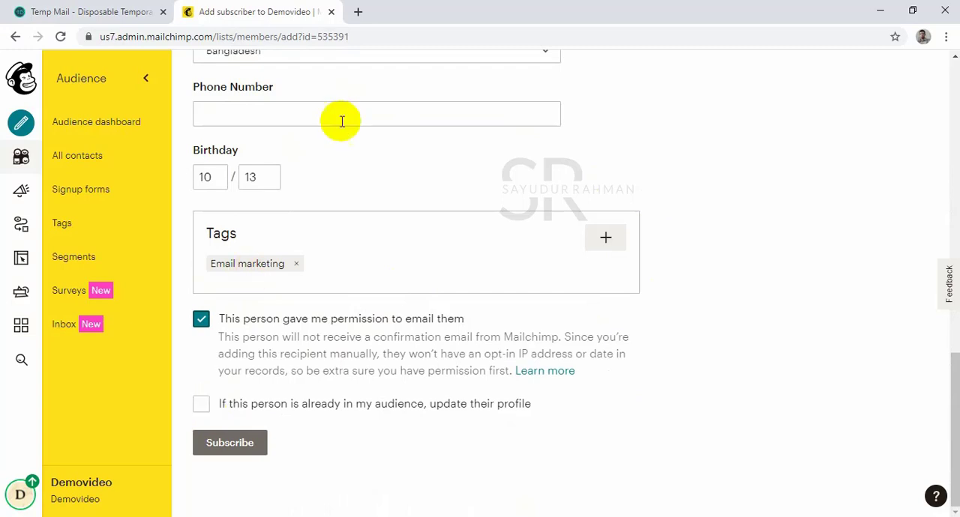
pyautogui.click(208, 410)
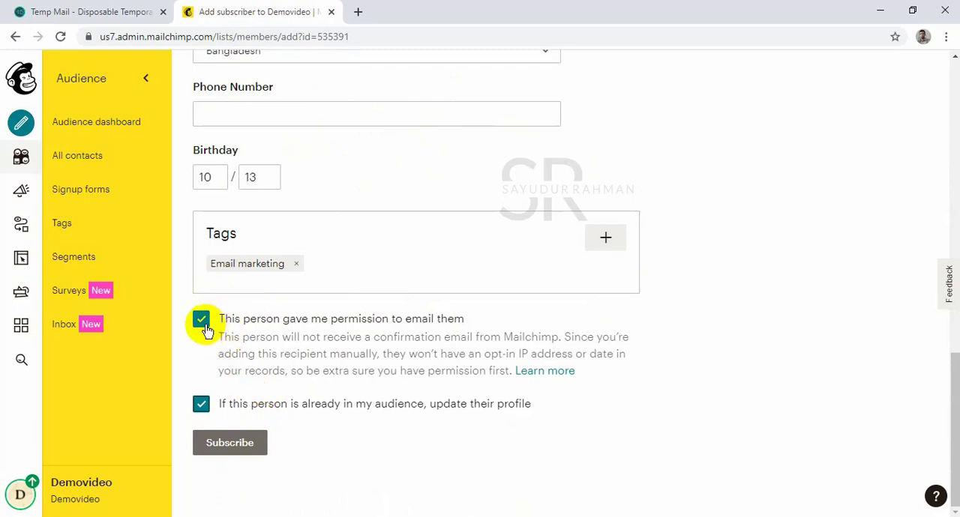
# Subscribe the new contact and open the Demovideo audience's contact list to check the entry.
pyautogui.click(231, 445)
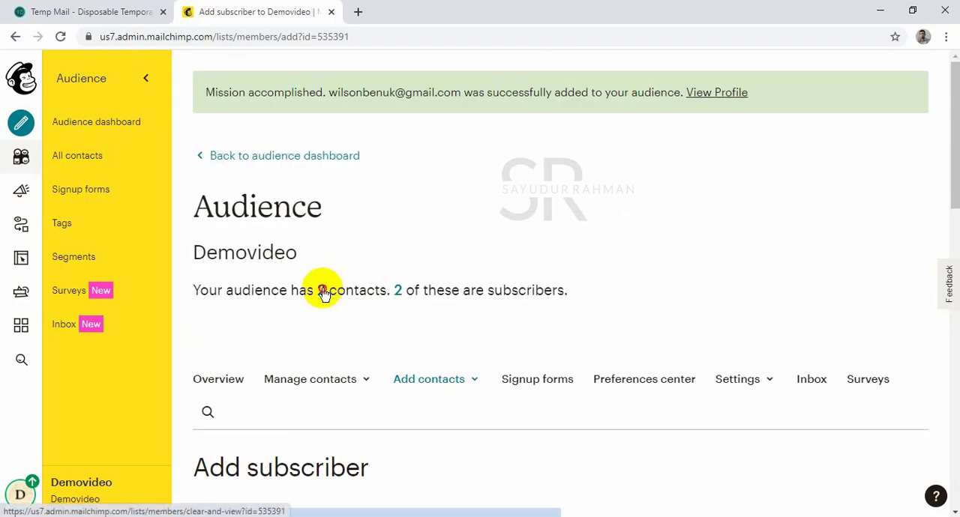
pyautogui.click(322, 291)
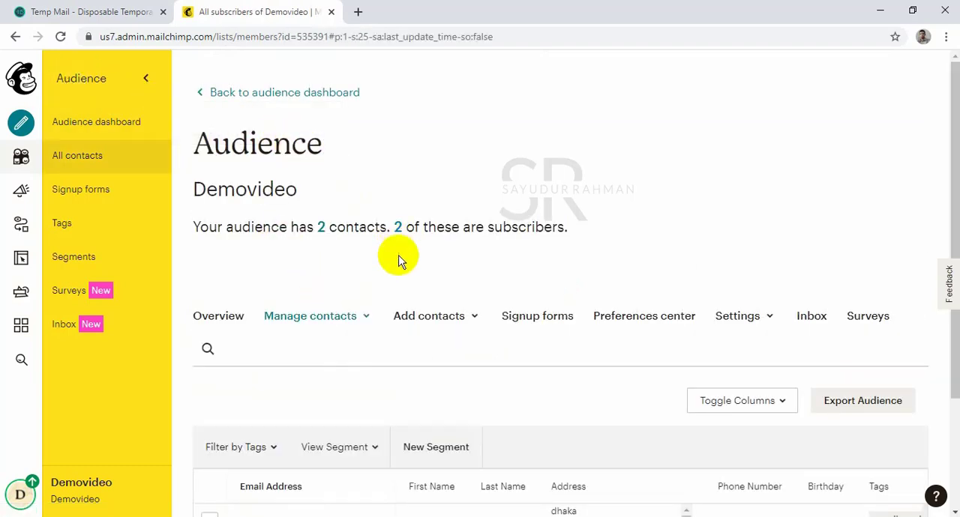
pyautogui.scroll(-2, 330, 345)
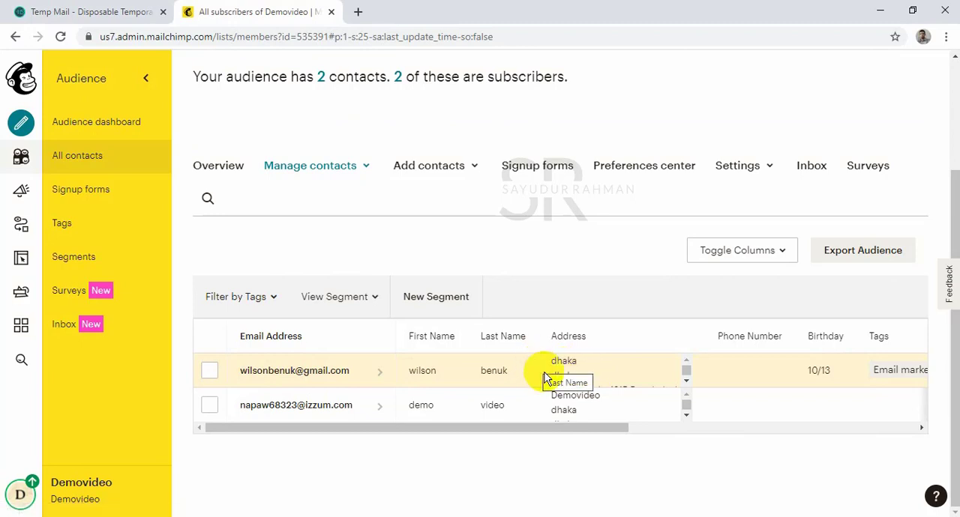
# Start importing contacts into the Demovideo audience and check which formats the file upload method accepts.
pyautogui.click(441, 169)
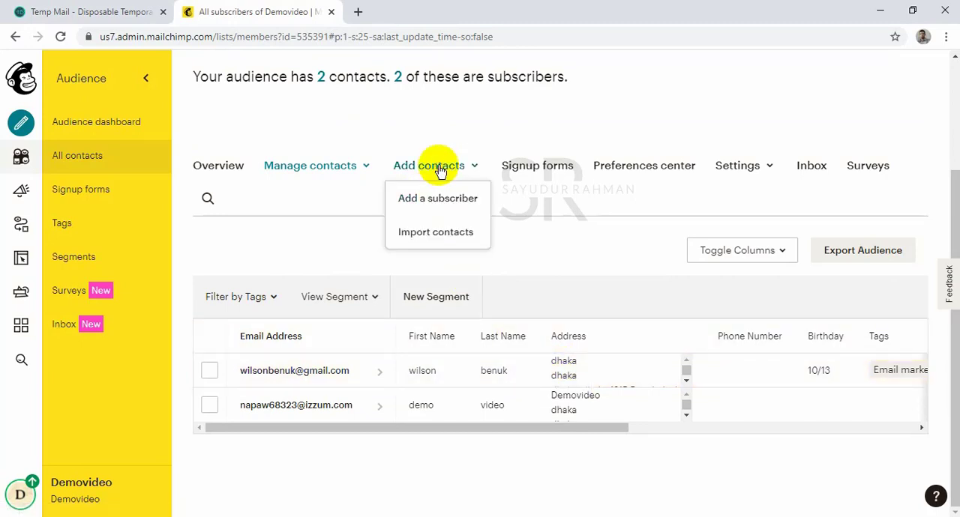
pyautogui.click(439, 234)
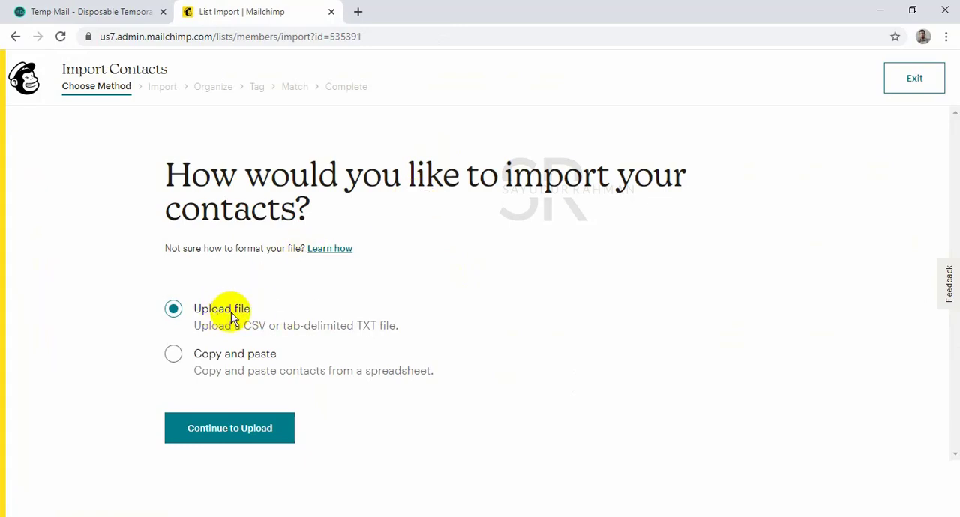
pyautogui.click(242, 428)
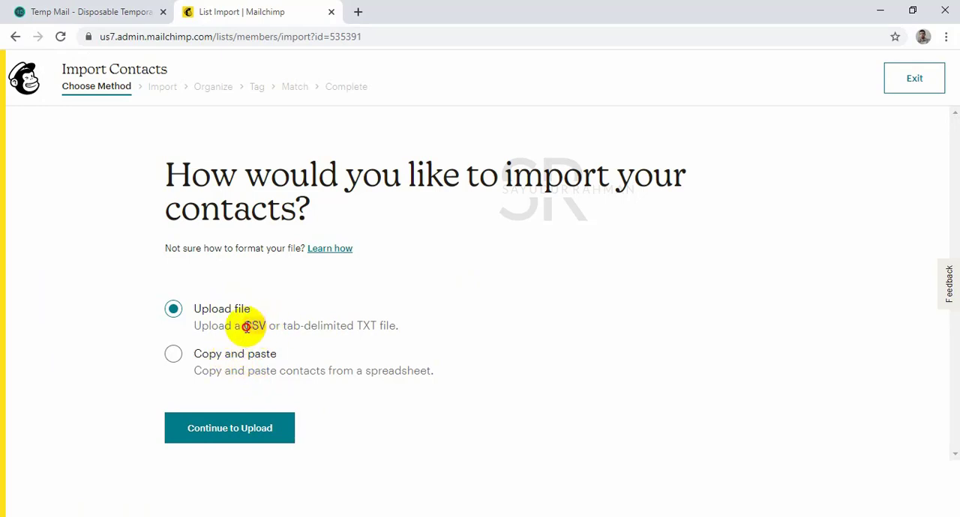
pyautogui.moveTo(352, 327); pyautogui.dragTo(307, 327)
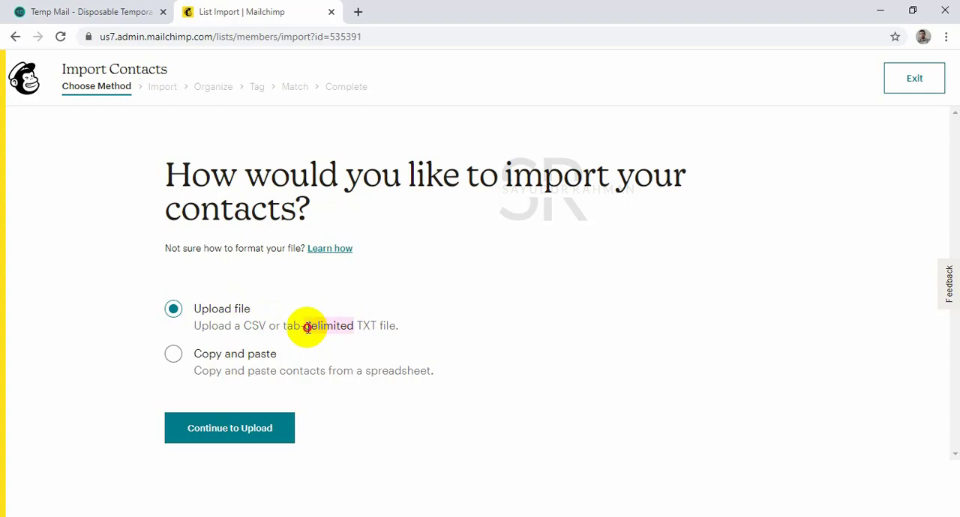
# Switch to the Excel workbook of collected emails and prepare to save a copy on the Desktop named "demo video leads".
pyautogui.click(297, 514)
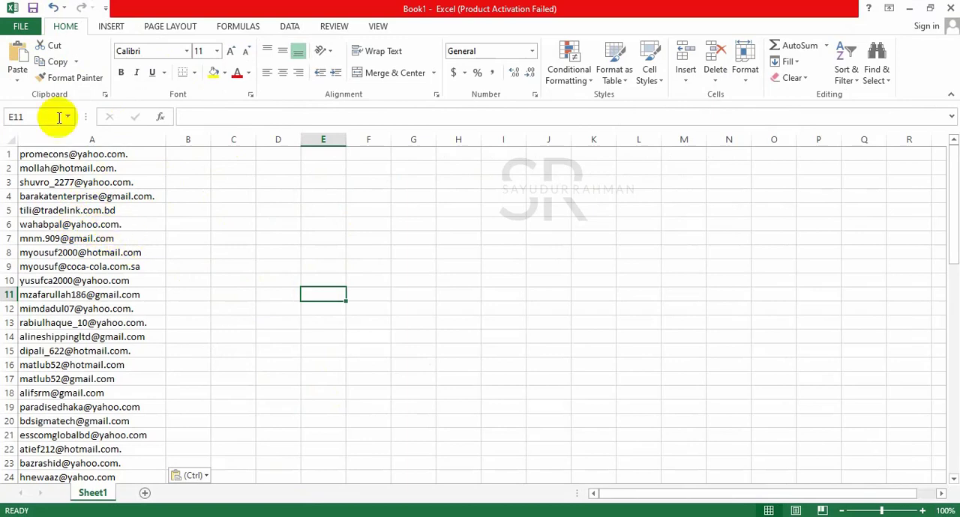
pyautogui.click(32, 30)
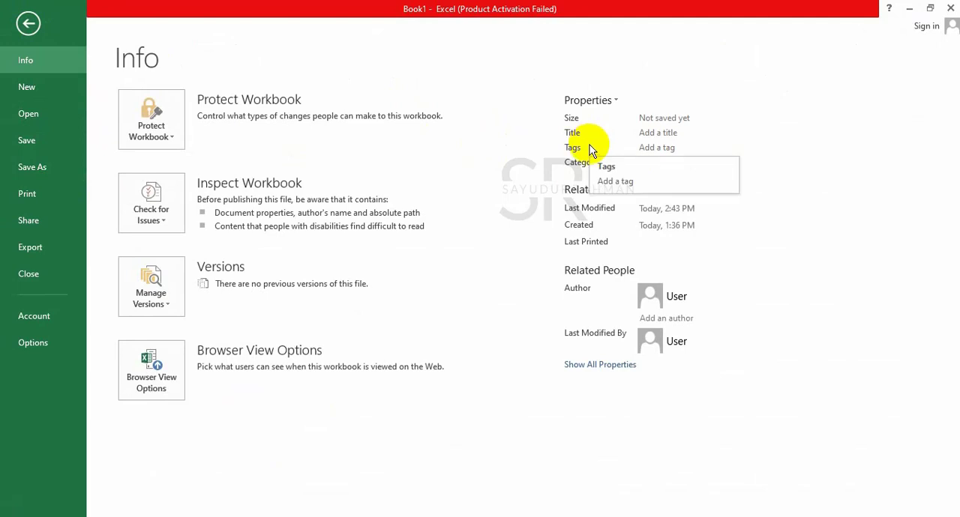
pyautogui.click(30, 167)
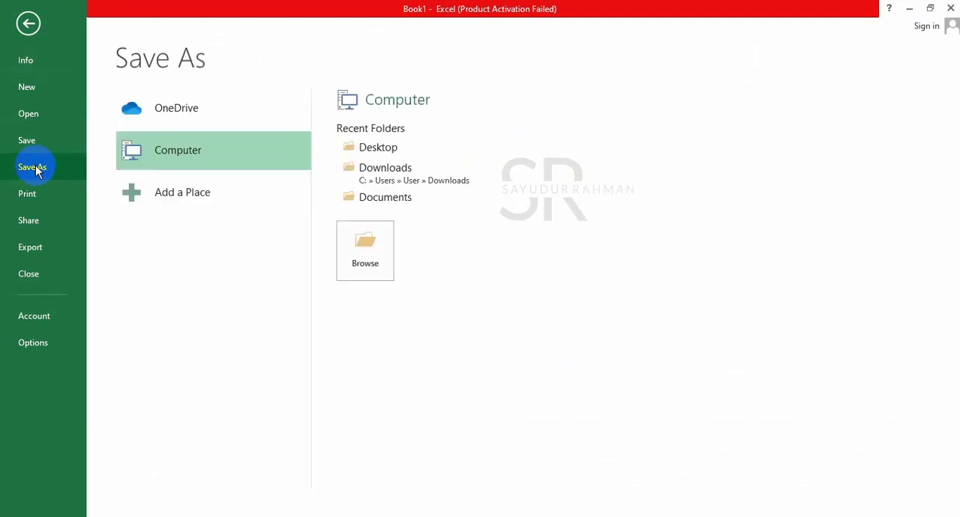
pyautogui.doubleClick(190, 155)
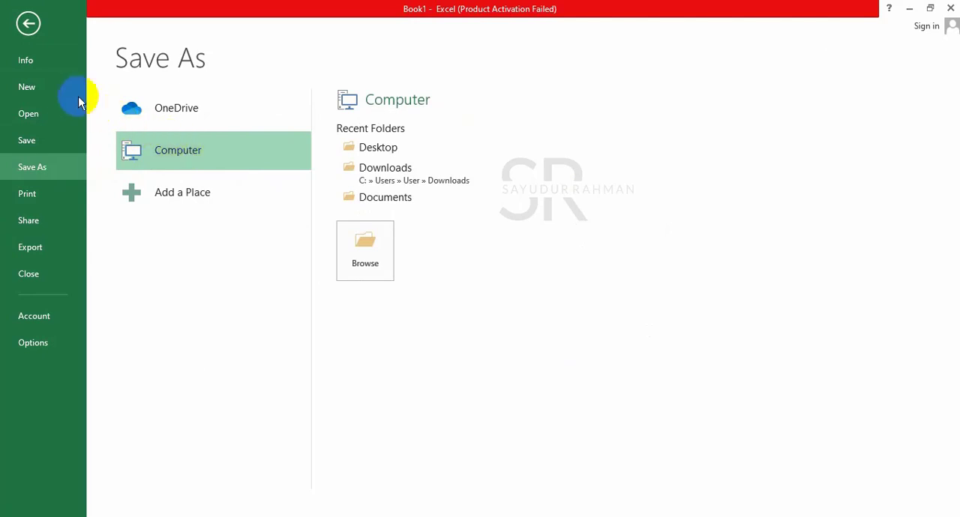
pyautogui.click(62, 107)
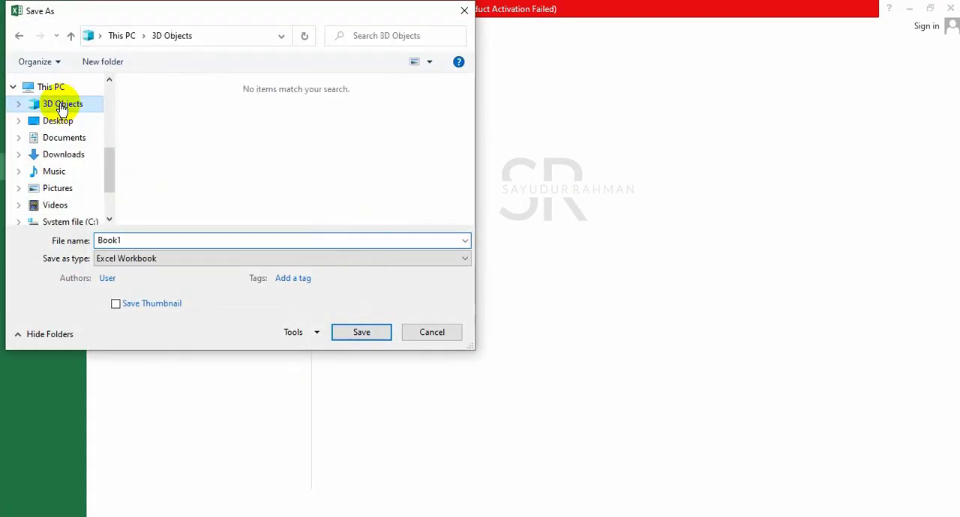
pyautogui.click(62, 123)
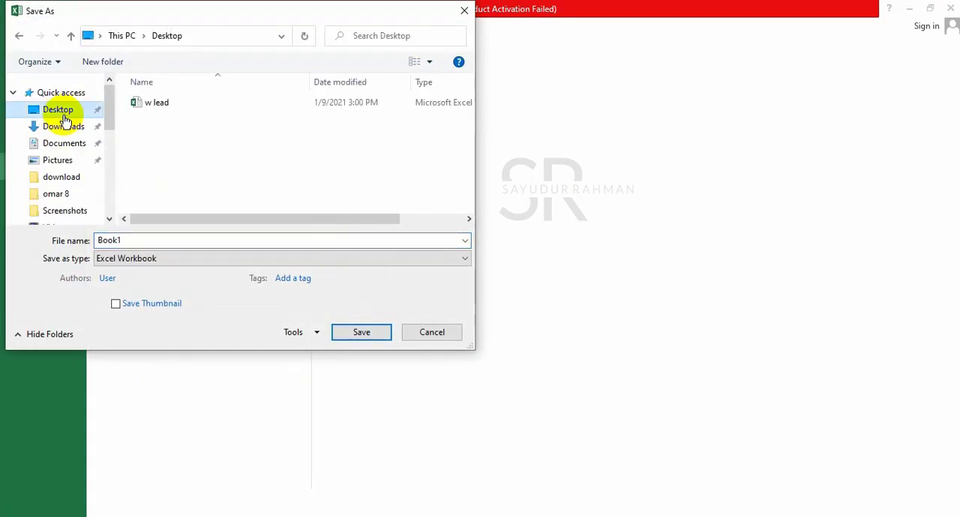
pyautogui.doubleClick(299, 242)
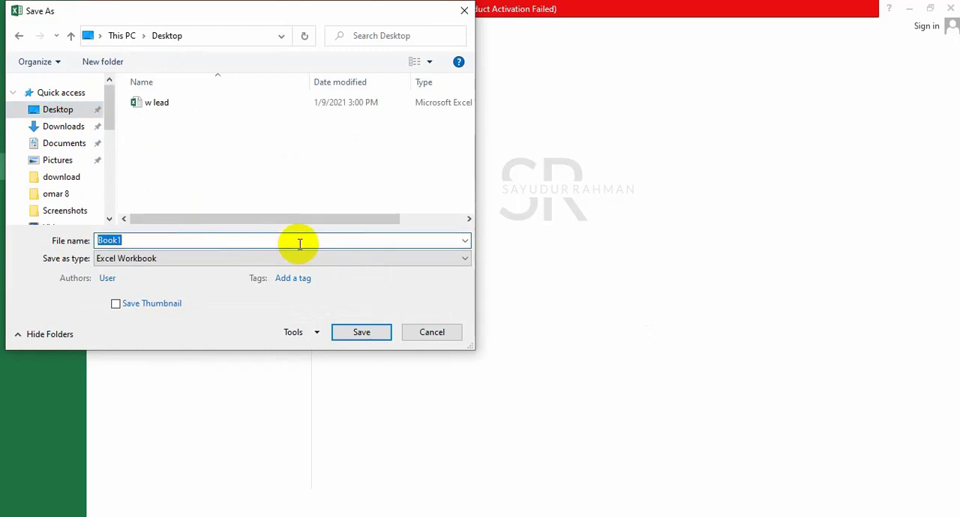
pyautogui.write('demo')
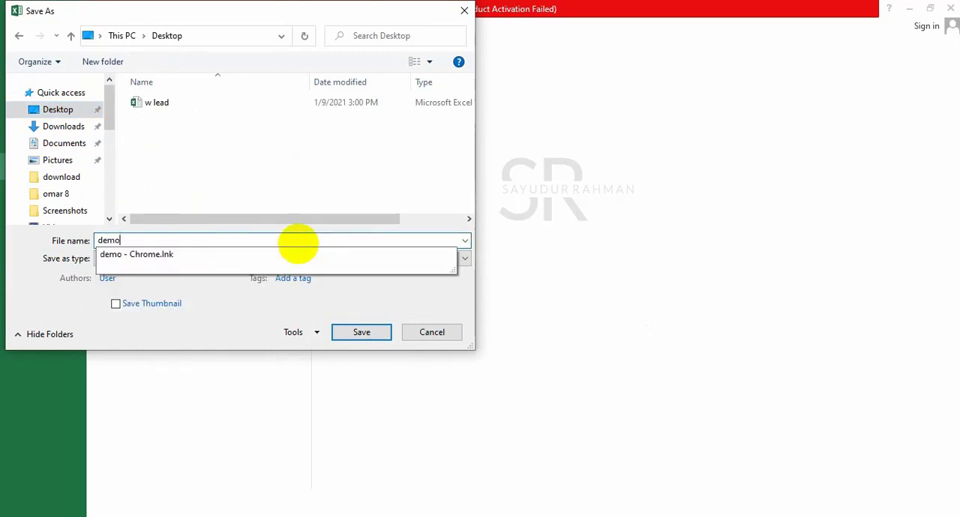
pyautogui.write(' vd')
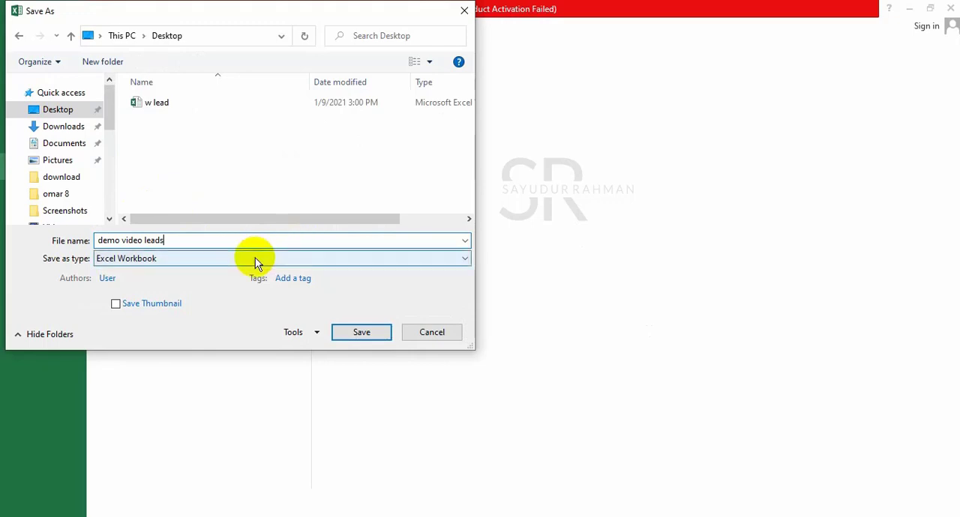
# Choose the CSV (Comma delimited) file type and save the file.
pyautogui.click(255, 259)
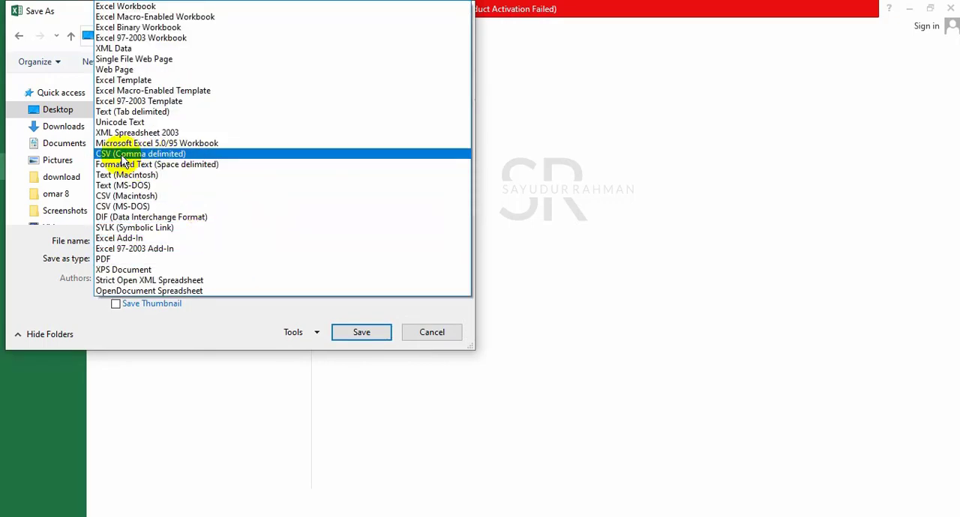
pyautogui.click(153, 159)
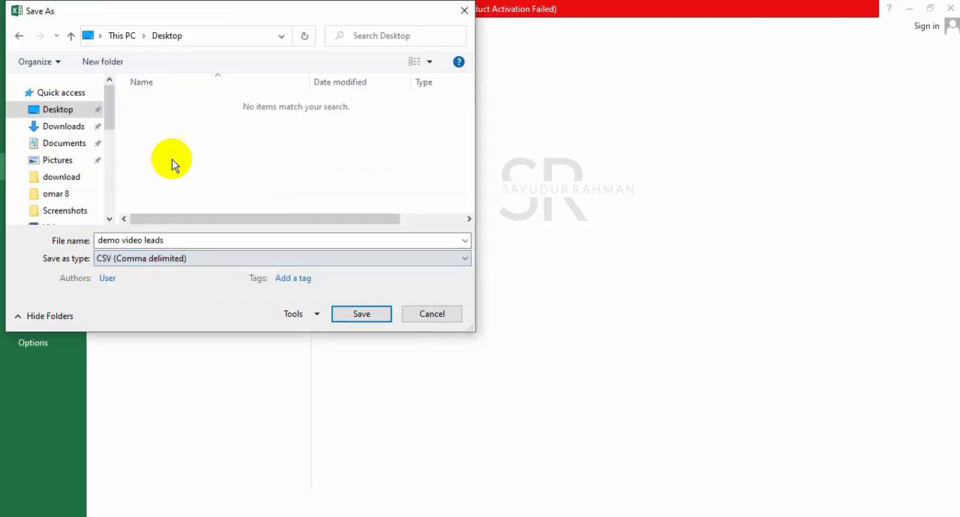
pyautogui.click(364, 318)
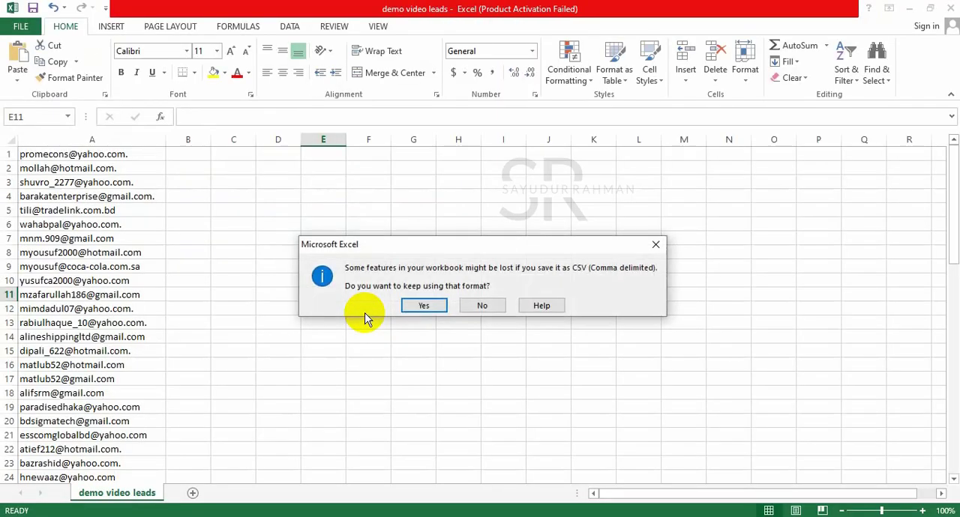
# Decline to keep using the CSV format and close the Excel workbook.
pyautogui.click(480, 306)
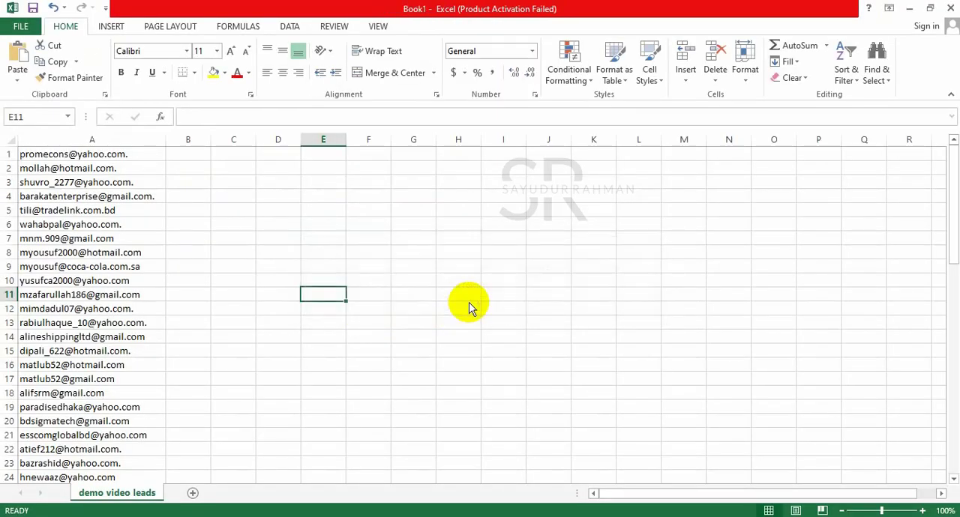
pyautogui.click(449, 318)
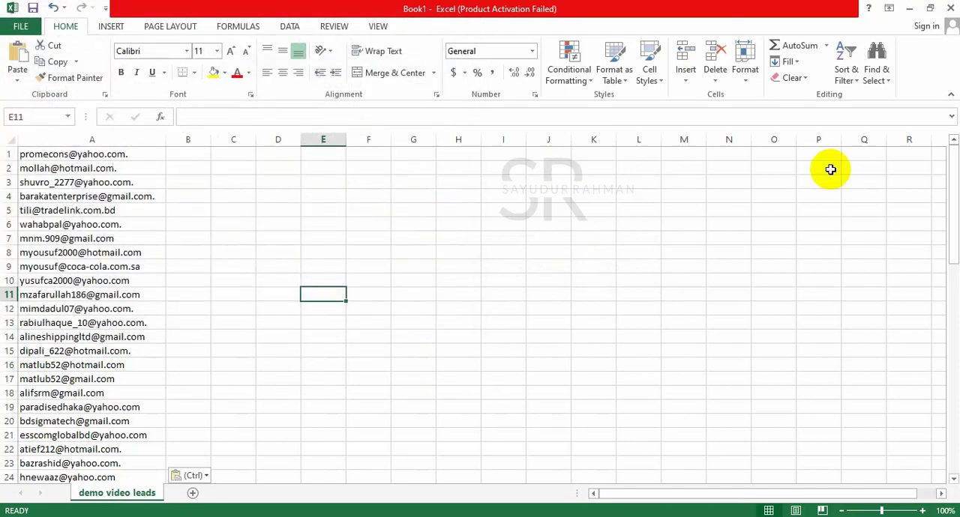
pyautogui.click(950, 7)
pyautogui.click(487, 297)
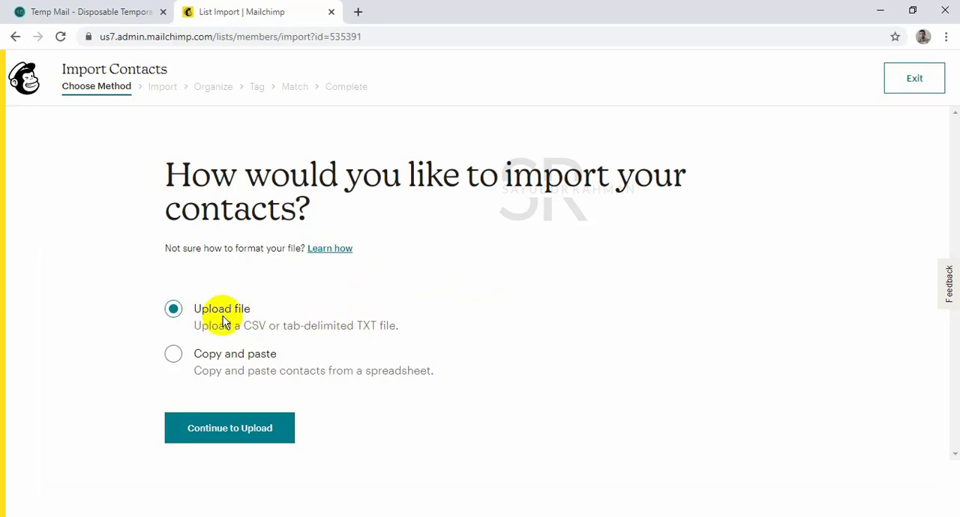
# Continue the import to the upload stage and move the "w lead" file next to "demo video leads" on the desktop.
pyautogui.click(238, 429)
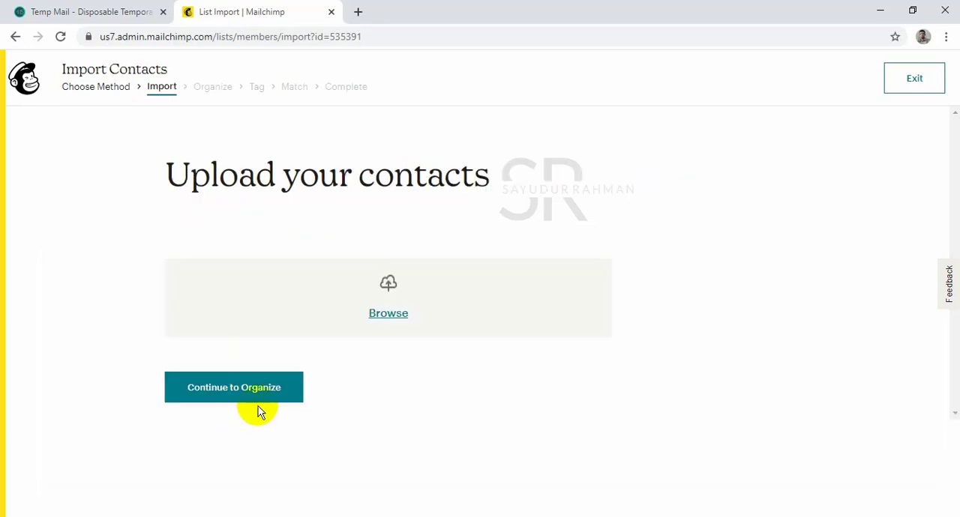
pyautogui.click(376, 320)
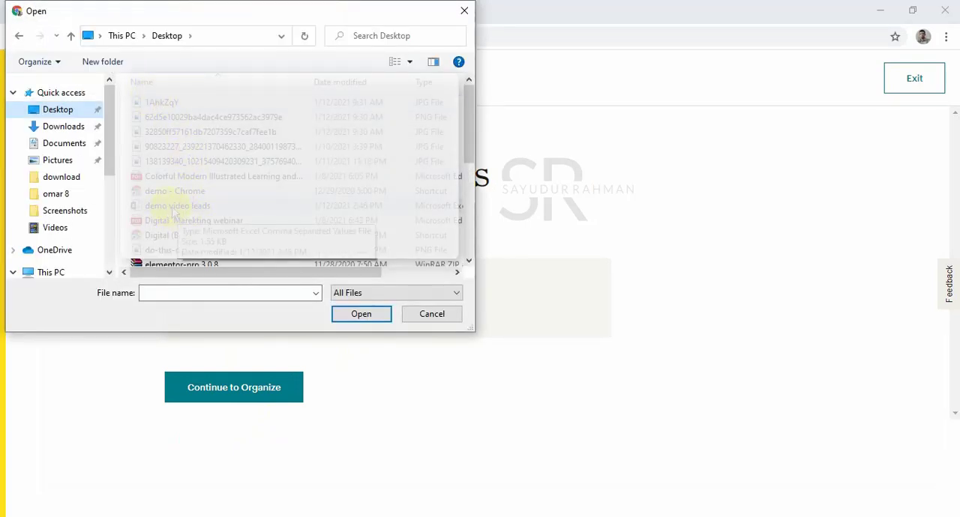
pyautogui.click(437, 321)
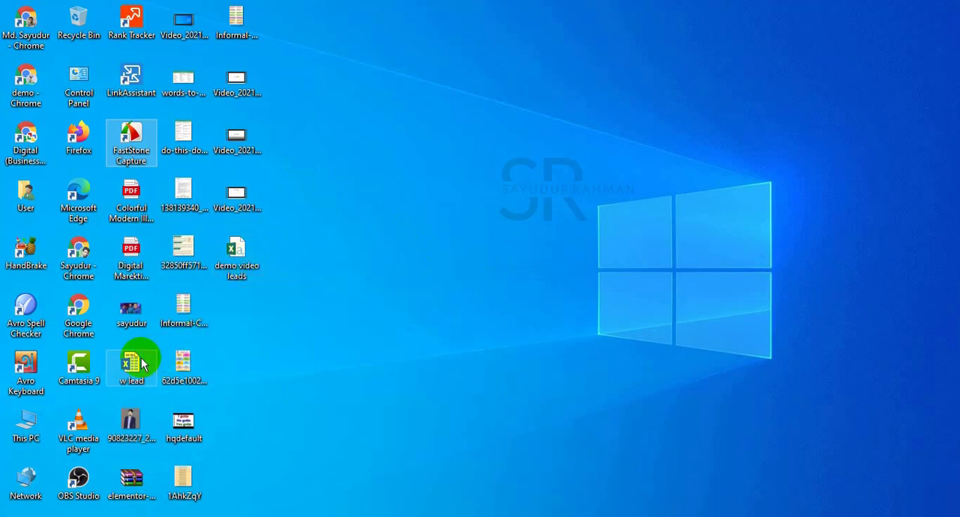
pyautogui.moveTo(134, 363); pyautogui.dragTo(290, 267)
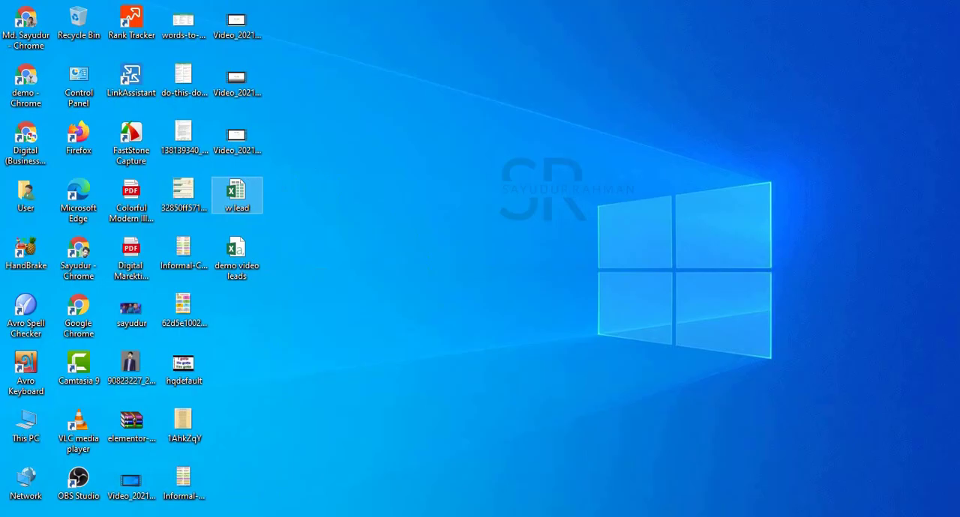
pyautogui.click(241, 516)
# Upload "demo video leads.csv" from the Desktop as the contacts file and continue to the Organize stage.
pyautogui.click(390, 313)
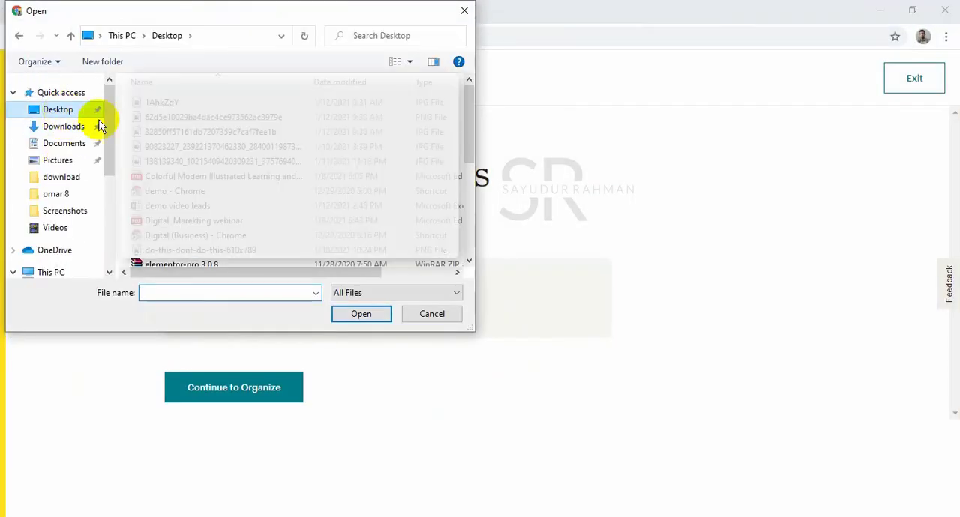
pyautogui.click(208, 210)
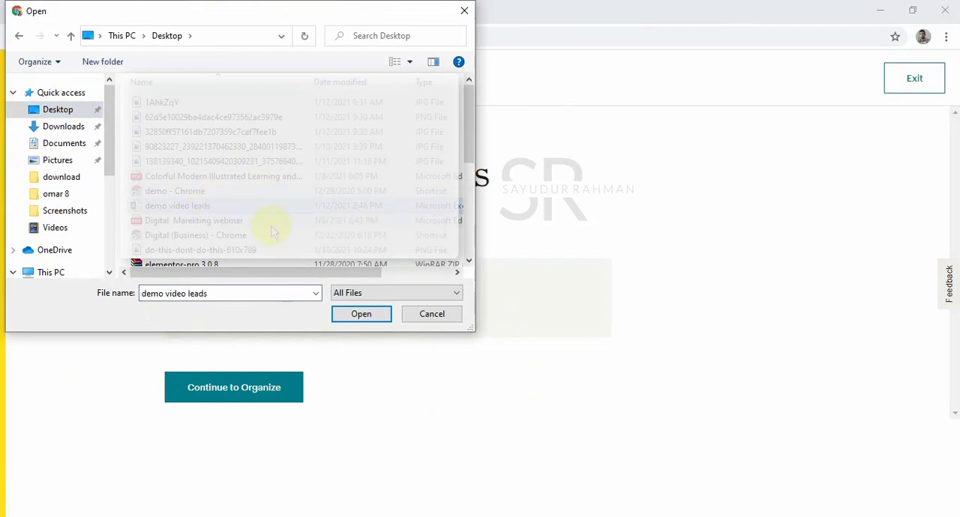
pyautogui.click(353, 312)
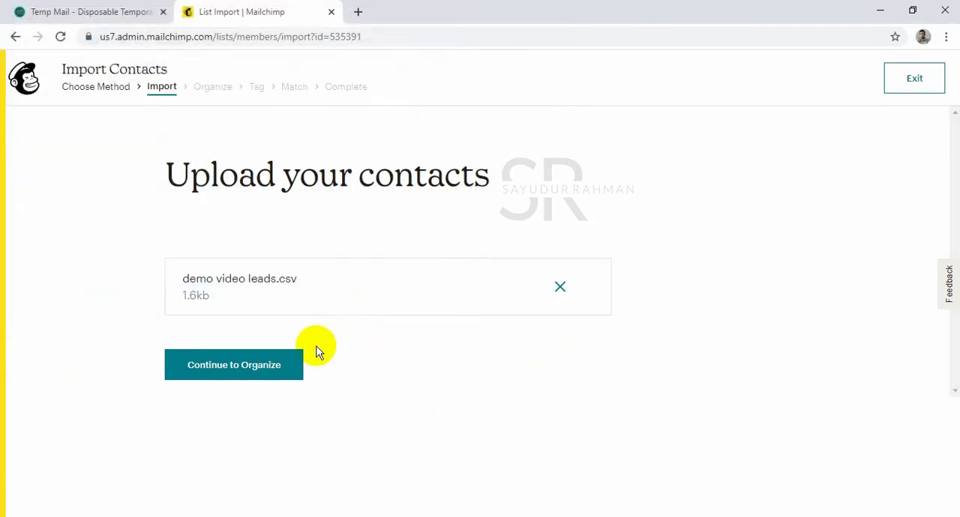
pyautogui.click(258, 364)
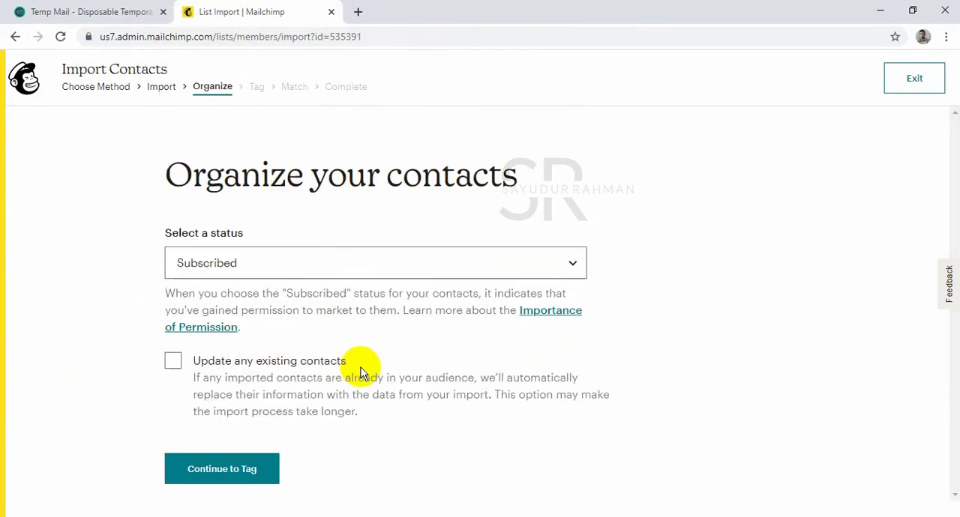
# Set the imported contacts' status to Subscribed, enable updating any existing contacts, and continue to the Tag stage.
pyautogui.click(252, 262)
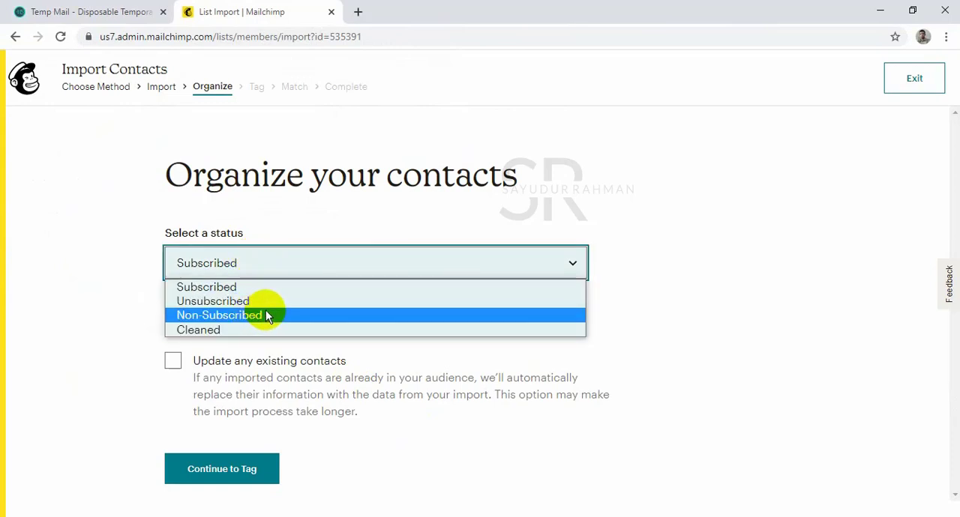
pyautogui.click(278, 289)
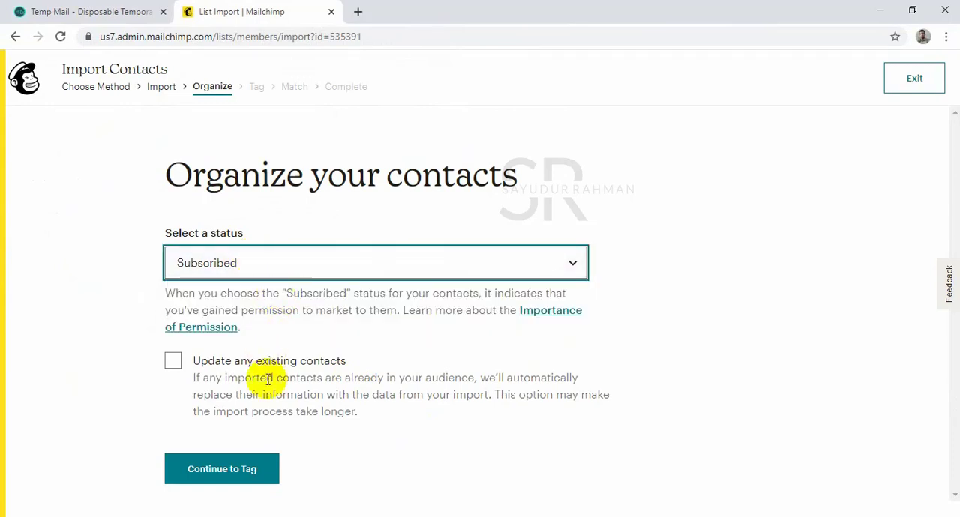
pyautogui.click(178, 363)
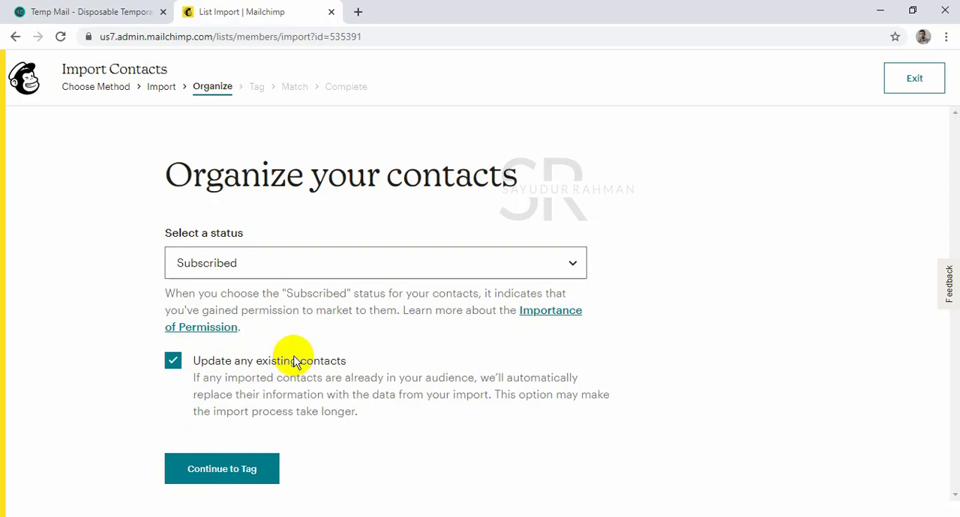
pyautogui.click(252, 484)
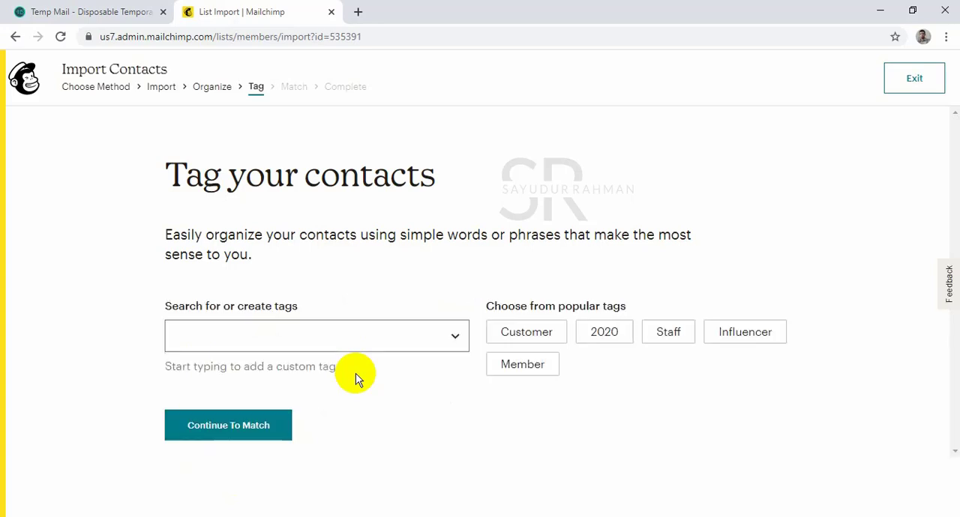
# Tag the imported contacts with "Email marketing" and finalize the column matching to reach the import review.
pyautogui.click(455, 334)
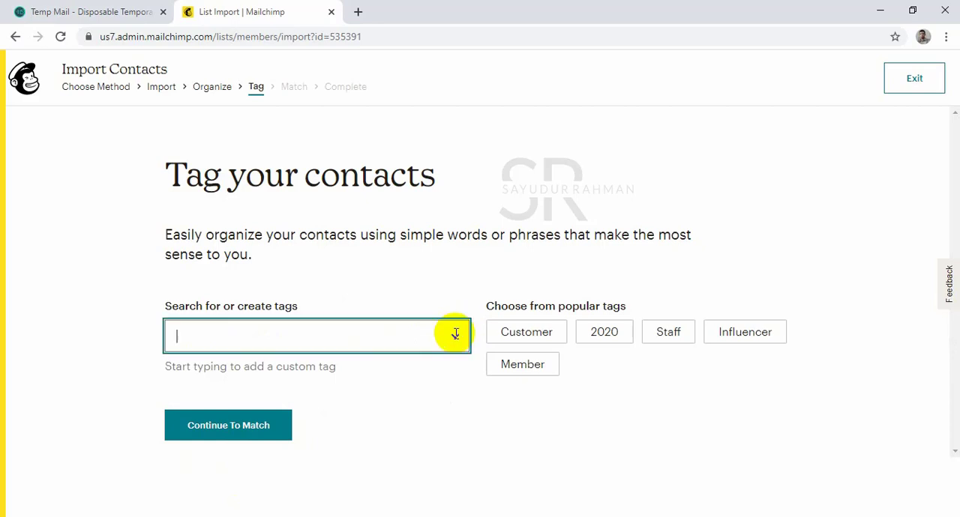
pyautogui.click(222, 370)
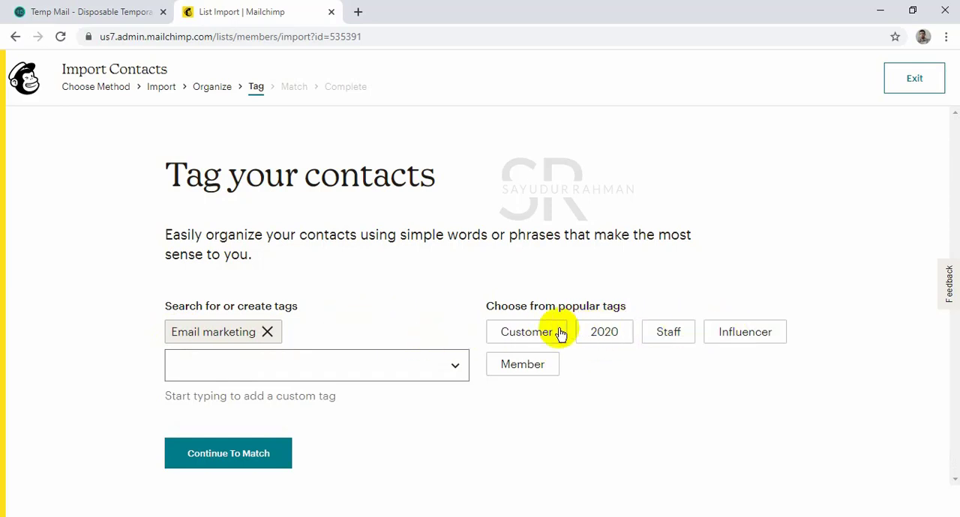
pyautogui.click(246, 468)
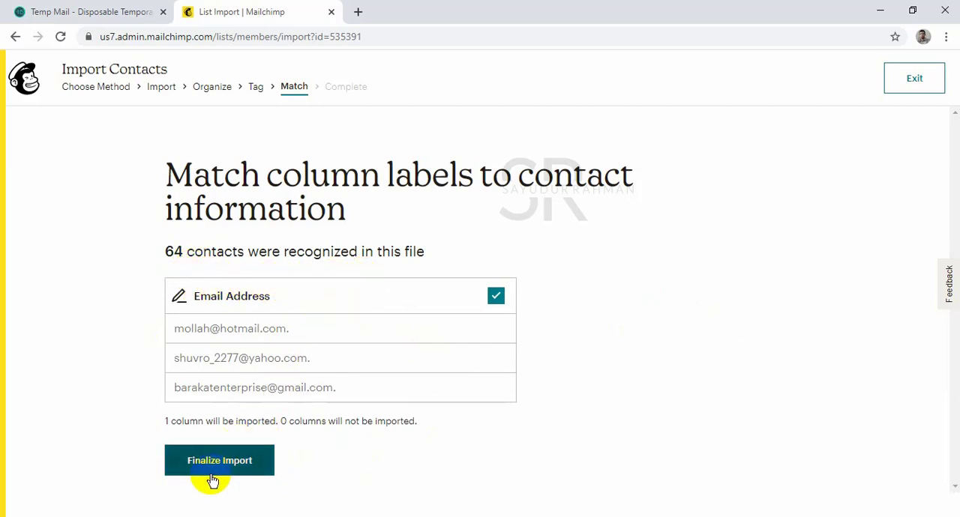
pyautogui.click(248, 463)
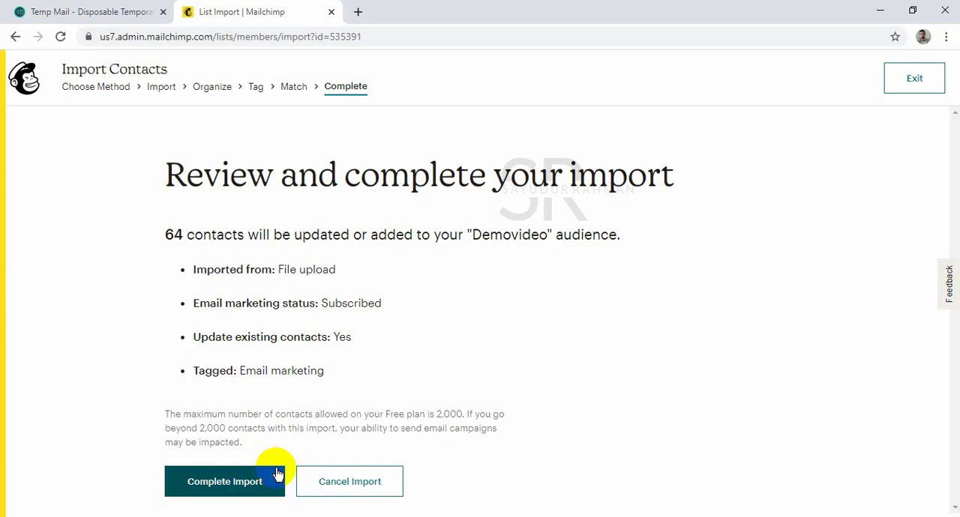
# Open the "demo video leads" file from the desktop in Excel, dismiss the activation wizard and maximize the workbook.
pyautogui.click(274, 471)
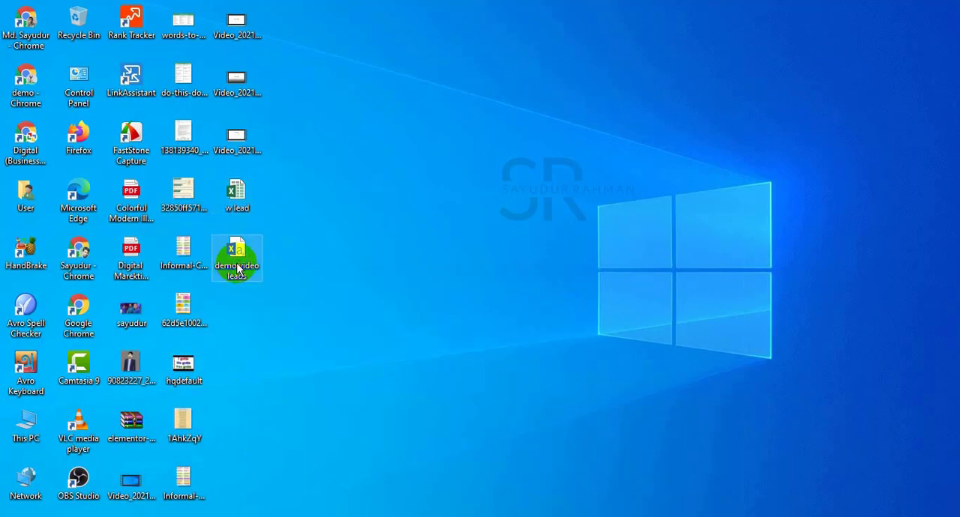
pyautogui.doubleClick(237, 269)
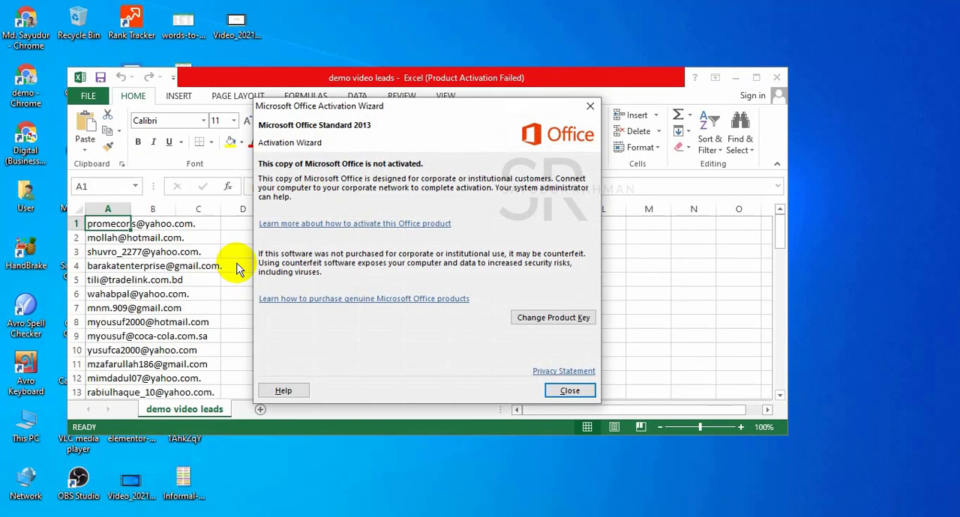
pyautogui.click(570, 391)
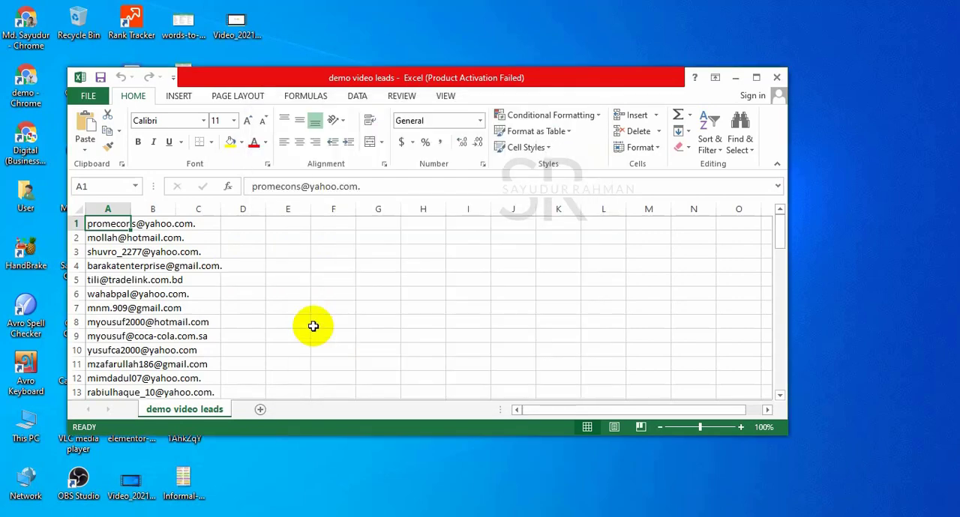
pyautogui.click(756, 77)
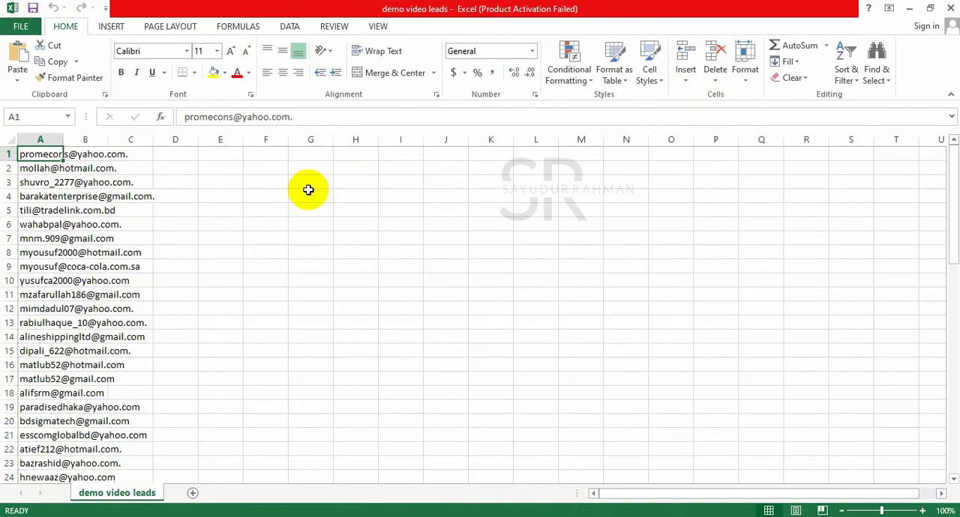
# Examine the email addresses in column A down to the last filled row, including how they end.
pyautogui.doubleClick(141, 195)
pyautogui.click(396, 225)
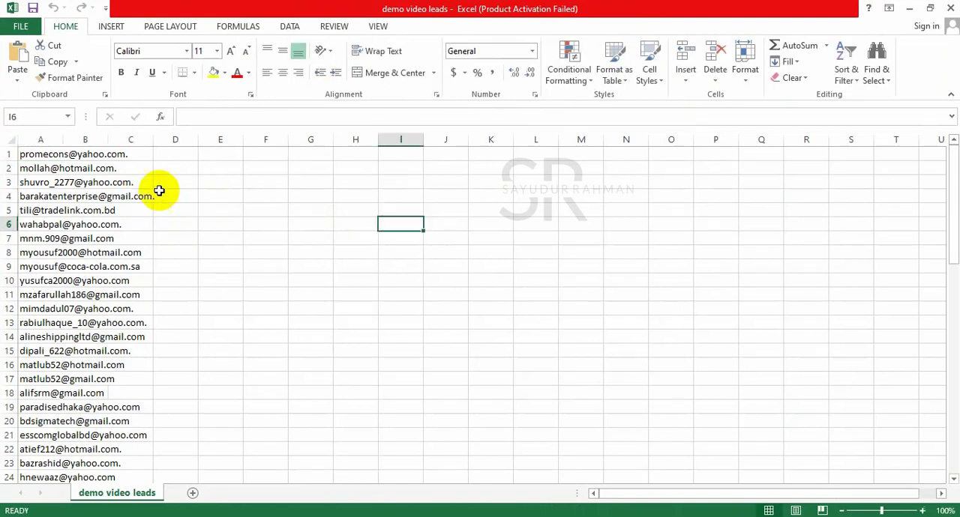
pyautogui.doubleClick(66, 198)
pyautogui.click(255, 184)
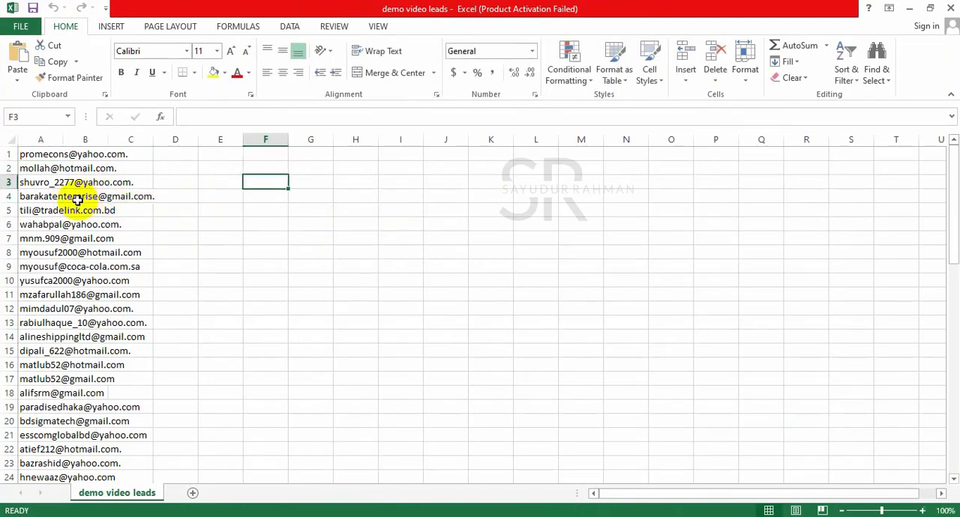
pyautogui.doubleClick(43, 196)
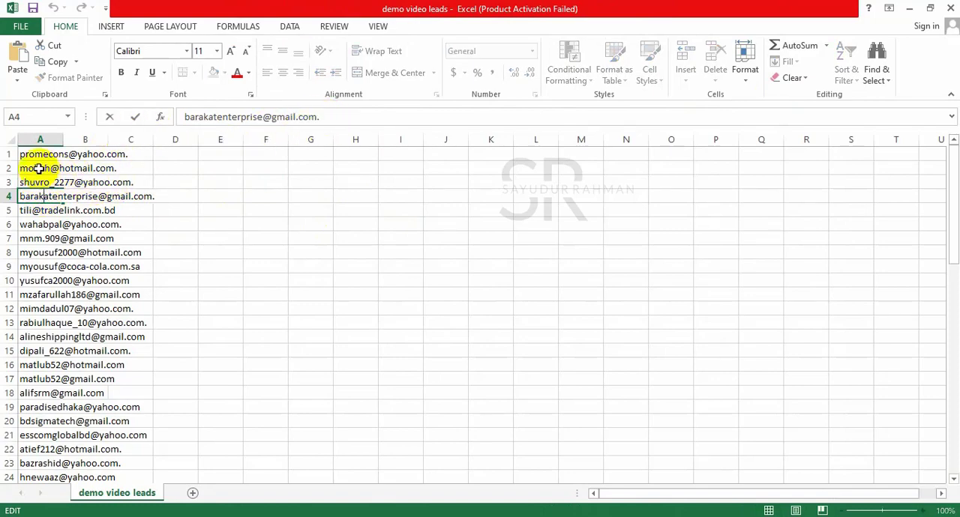
pyautogui.scroll(-10, 90, 202)
pyautogui.click(438, 267)
pyautogui.scroll(-12, 180, 350)
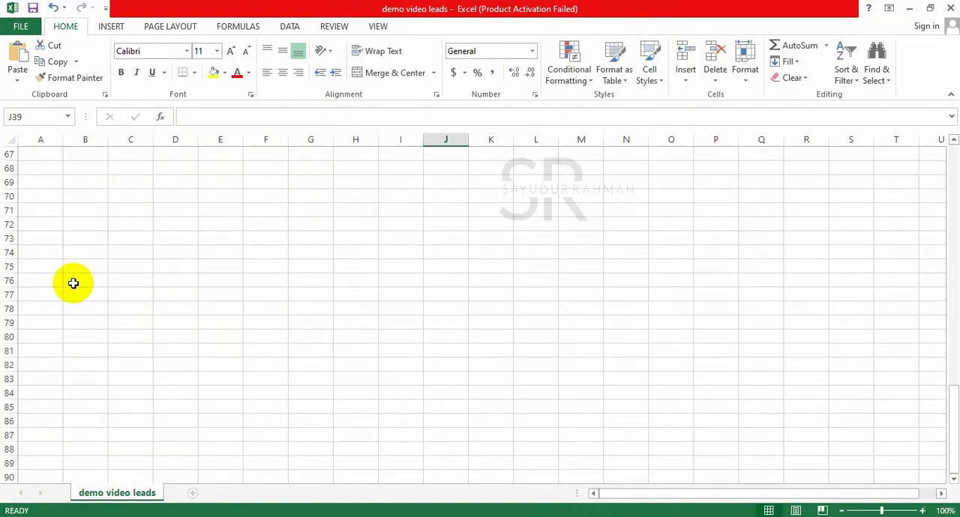
pyautogui.scroll(4, 45, 296)
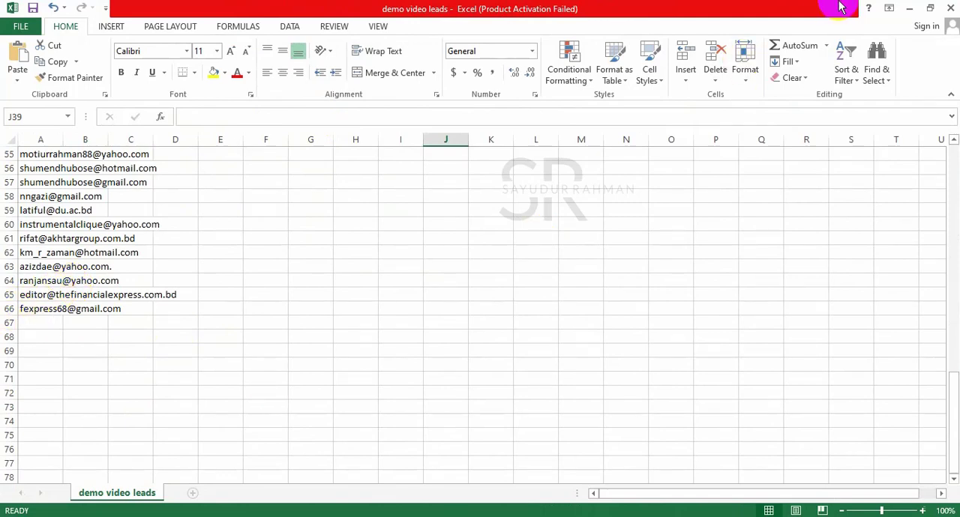
# Close the workbook without saving changes and switch back to the Mailchimp import review in Chrome.
pyautogui.click(946, 8)
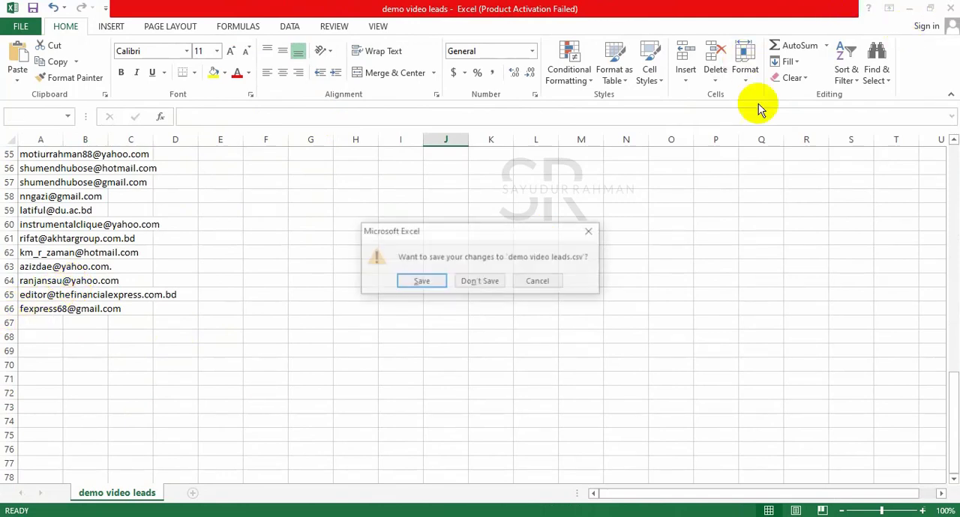
pyautogui.click(484, 285)
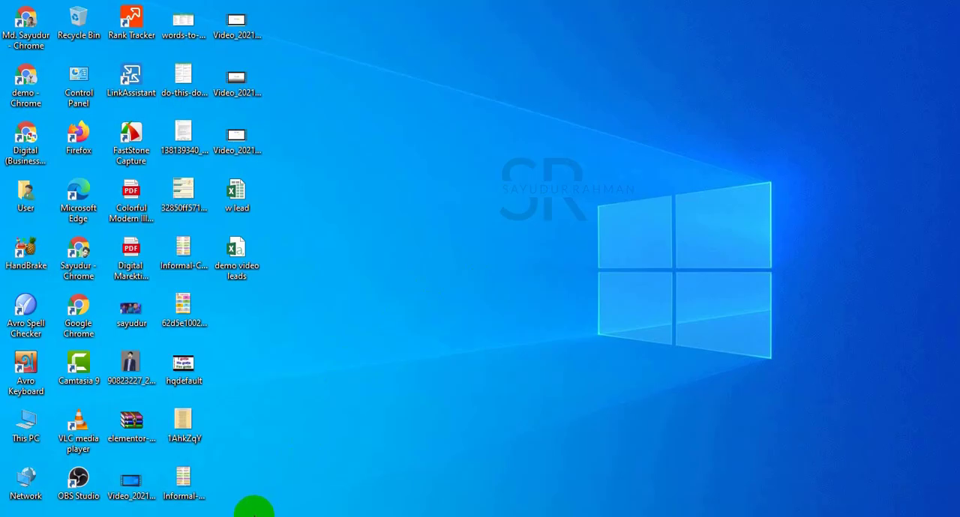
pyautogui.click(248, 514)
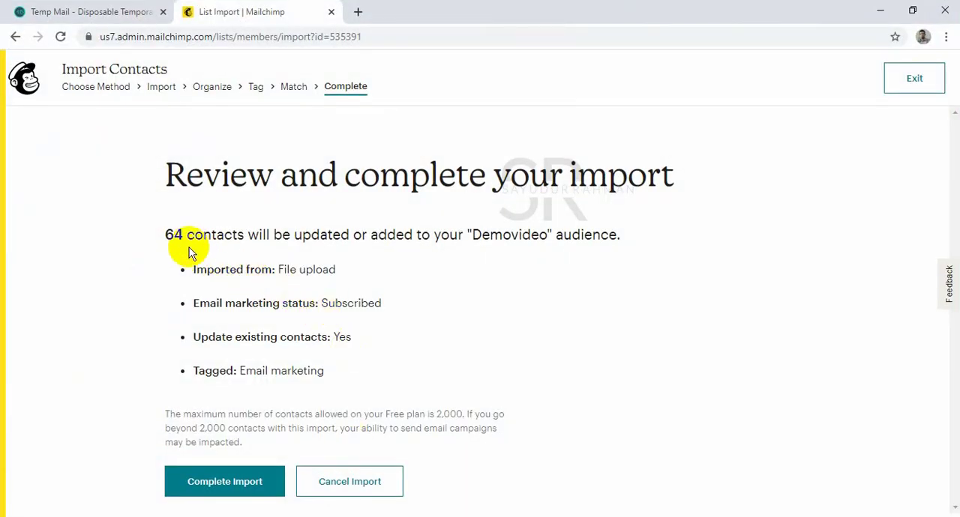
# Complete the contact import into the "Demovideo" audience and go to its contact list.
pyautogui.moveTo(187, 236); pyautogui.dragTo(167, 235)
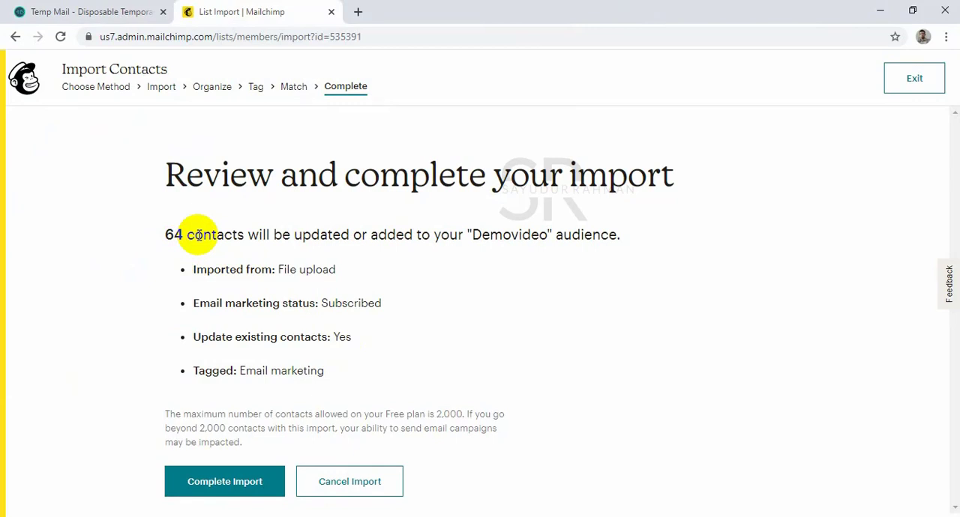
pyautogui.click(245, 489)
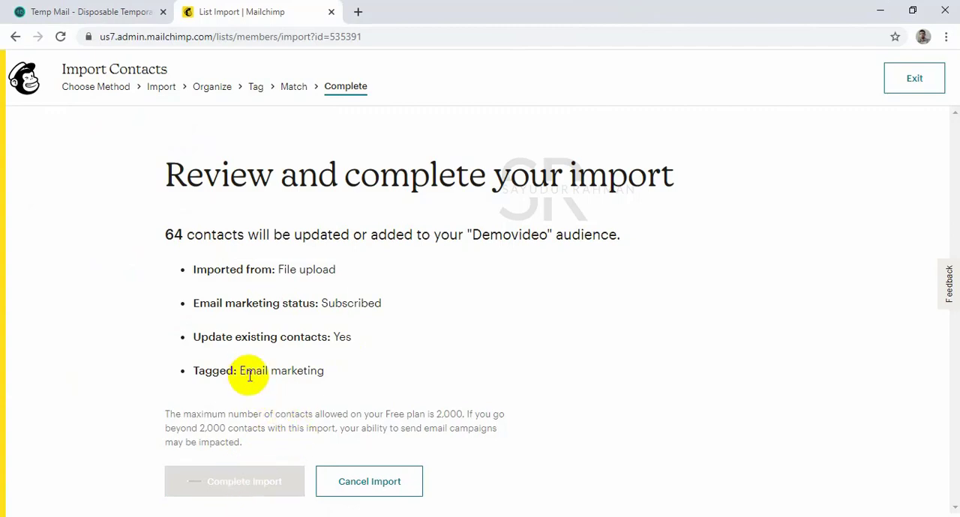
pyautogui.click(350, 313)
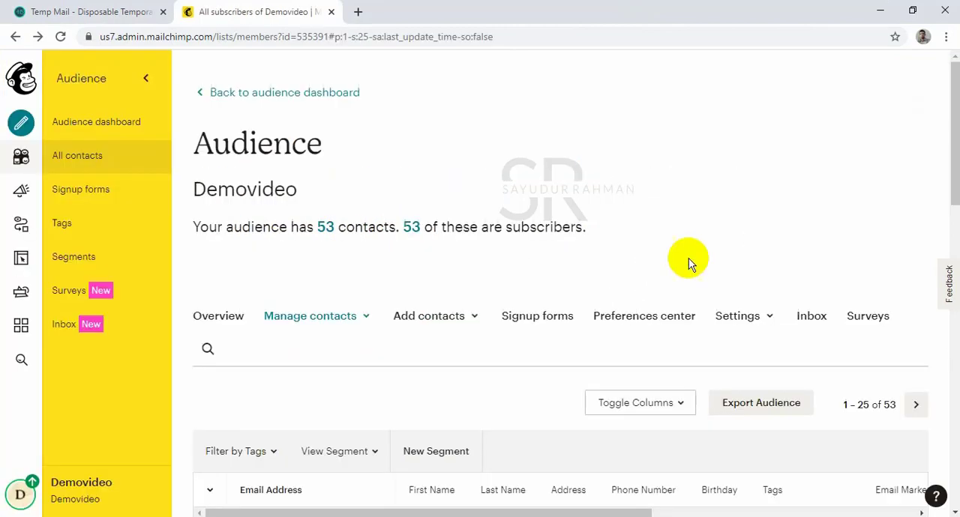
# Look through the audience's contact table to check the imported addresses, their tags and subscription status.
pyautogui.scroll(-4, 439, 252)
pyautogui.scroll(4, 390, 232)
pyautogui.scroll(-9, 362, 260)
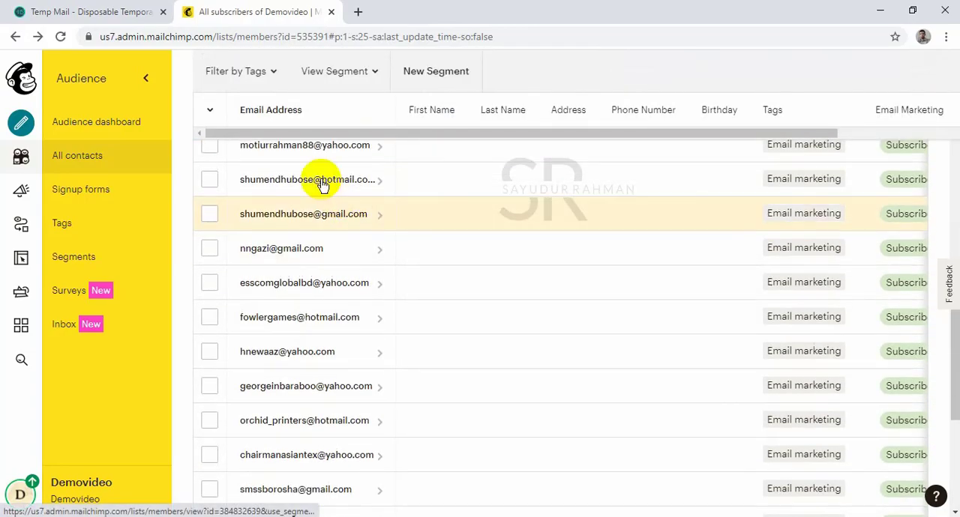
pyautogui.scroll(-6, 315, 247)
pyautogui.scroll(10, 321, 287)
pyautogui.scroll(-3, 322, 291)
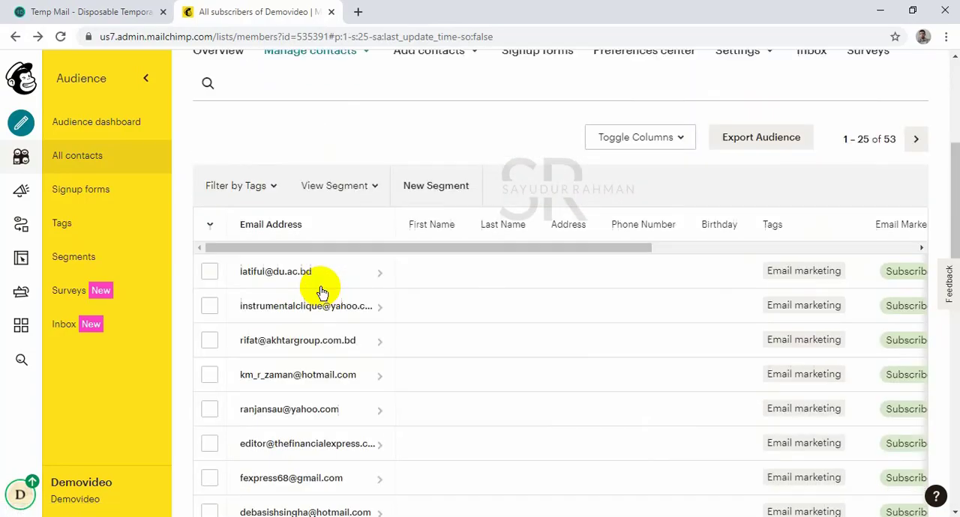
pyautogui.scroll(-5, 321, 291)
pyautogui.scroll(3, 321, 291)
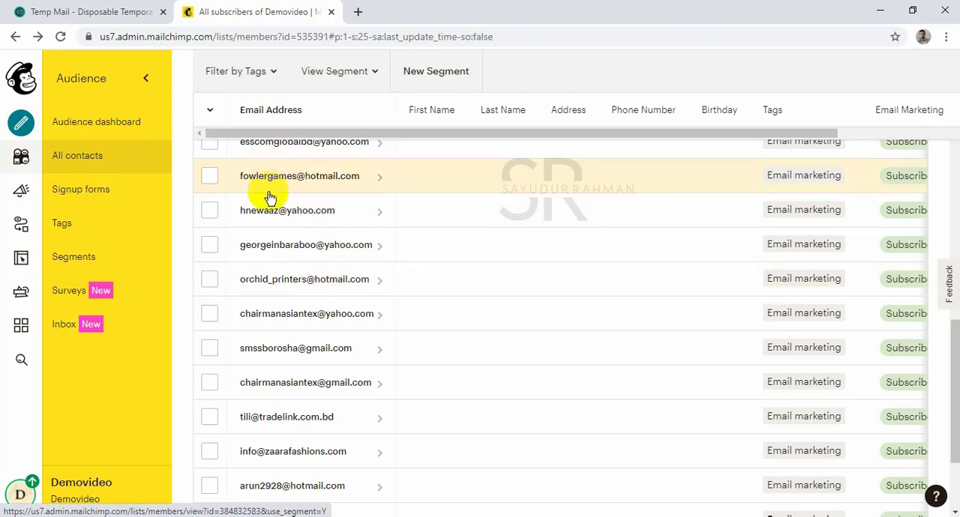
pyautogui.scroll(5, 469, 157)
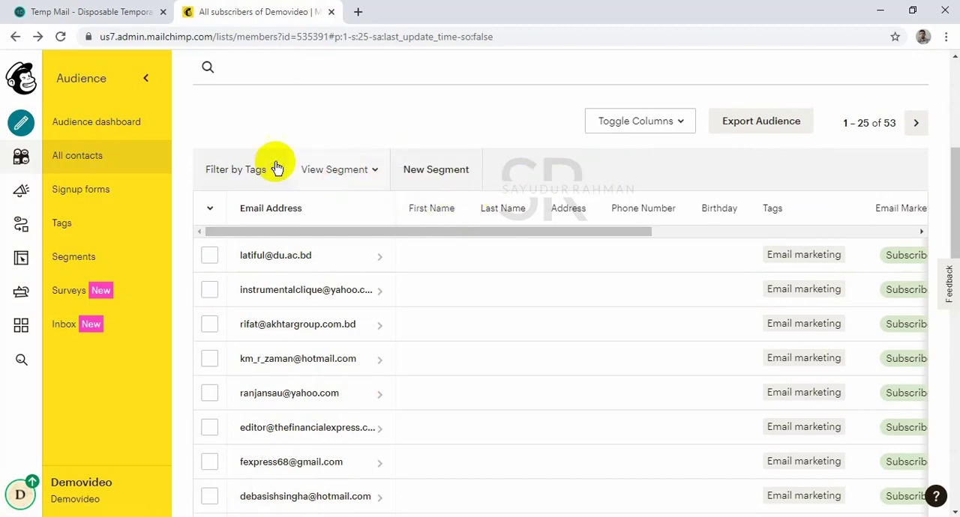
# Check the contact summary on the Audience dashboard and open the audience's contact list from it.
pyautogui.click(21, 157)
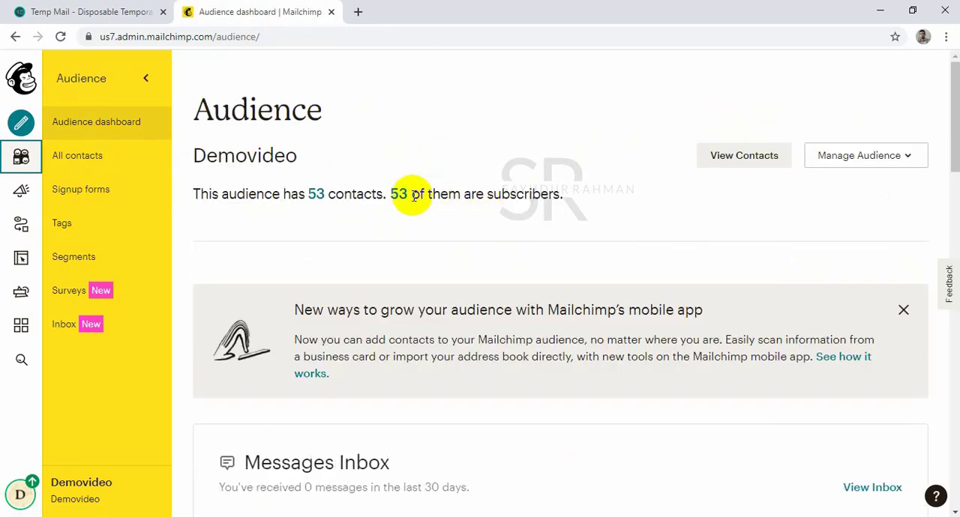
pyautogui.scroll(-4, 408, 193)
pyautogui.scroll(4, 413, 197)
pyautogui.click(312, 190)
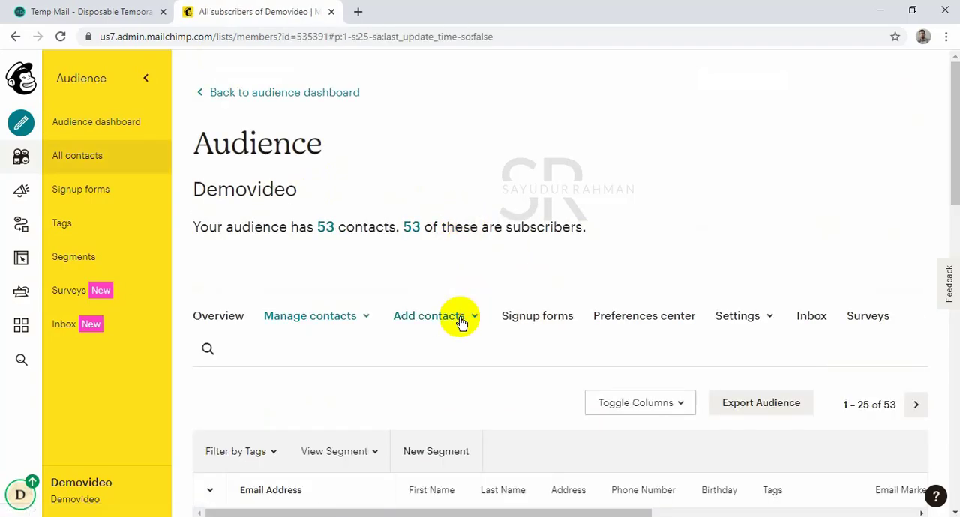
# Start another contact import using the copy and paste method and continue to its upload stage.
pyautogui.click(460, 318)
pyautogui.scroll(-5, 469, 324)
pyautogui.scroll(4, 446, 238)
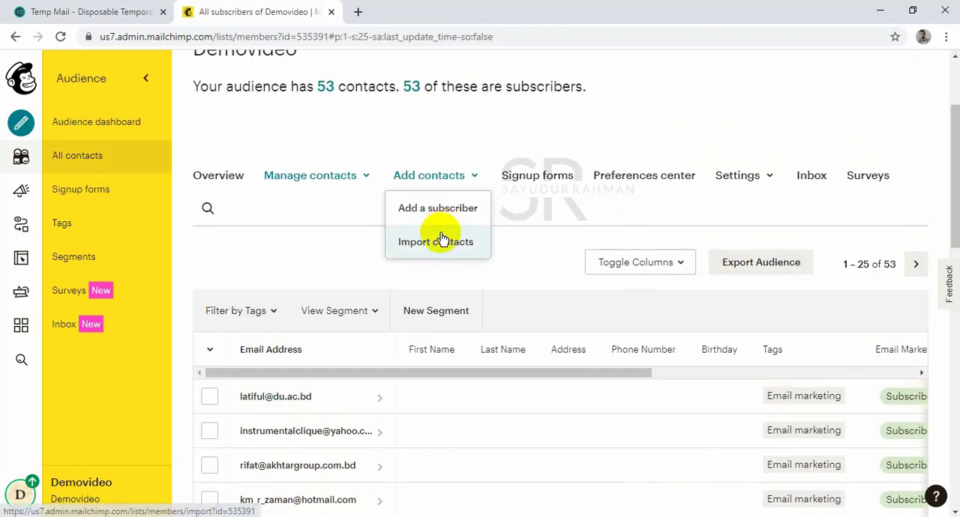
pyautogui.click(441, 240)
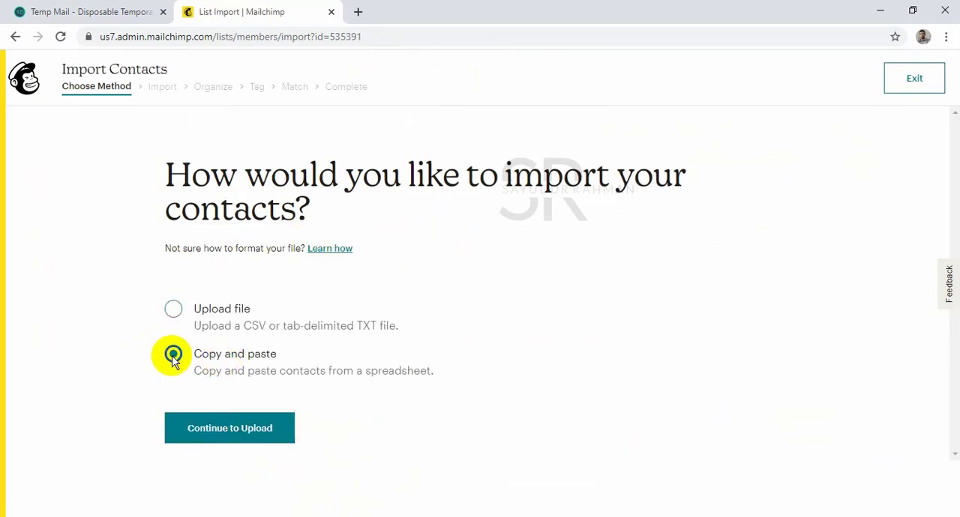
pyautogui.click(250, 428)
# Paste the copied email list as contact information, look through the entries and return to the import method choice.
pyautogui.click(260, 308)
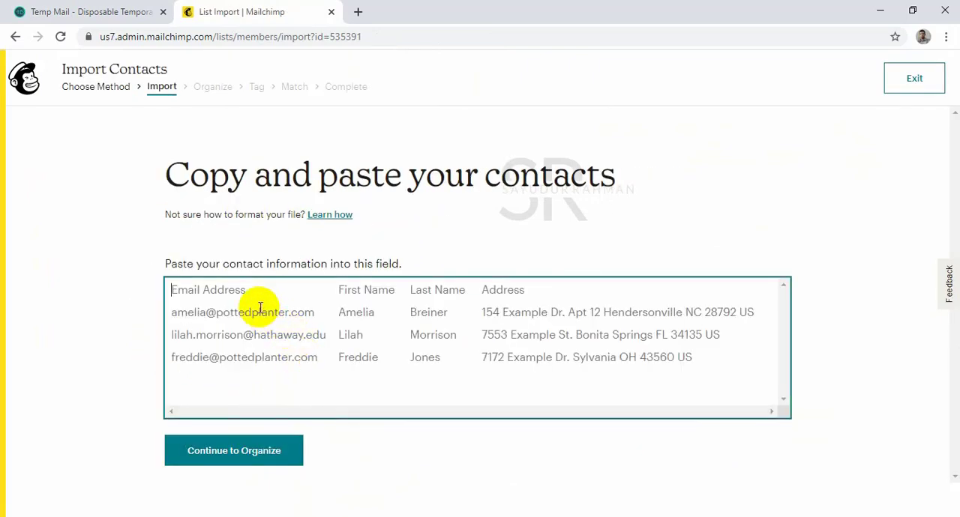
pyautogui.hotkey('ctrl', 'v')
pyautogui.scroll(6, 359, 322)
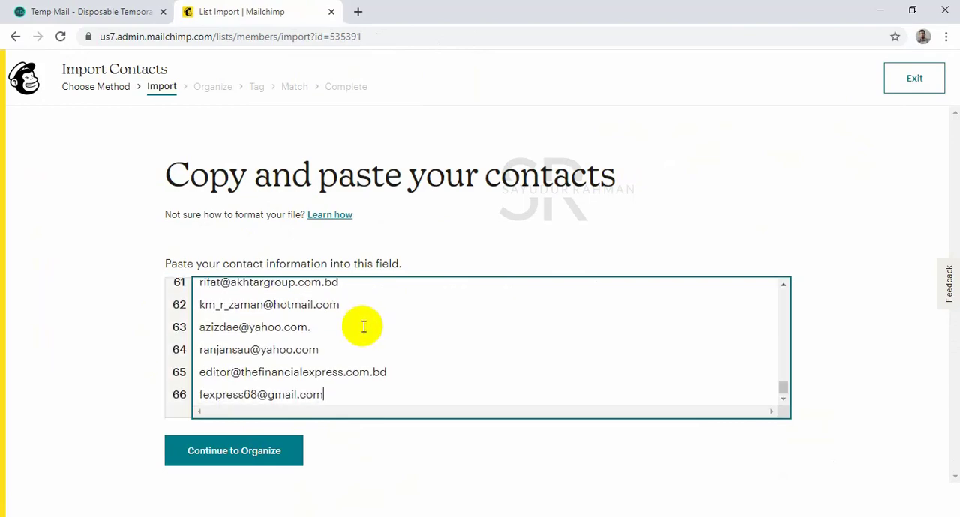
pyautogui.scroll(14, 359, 322)
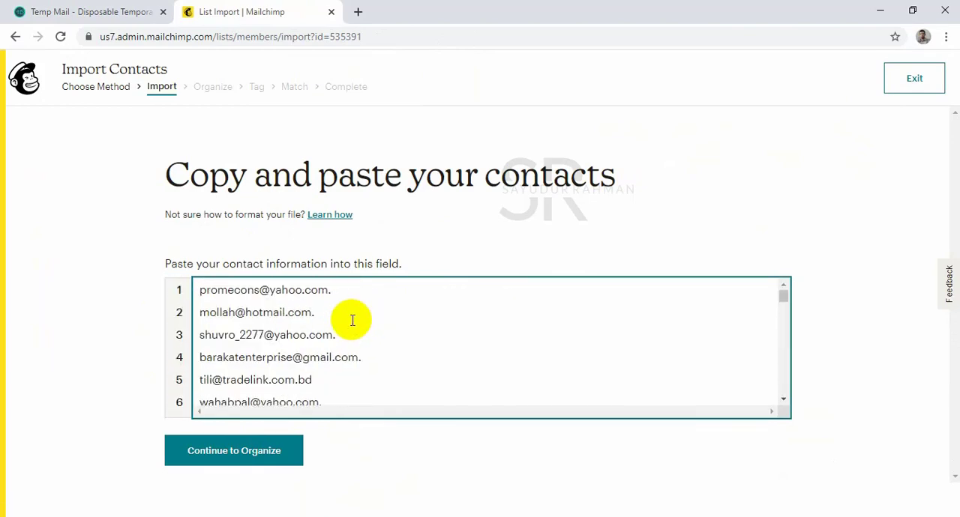
pyautogui.scroll(-6, 349, 319)
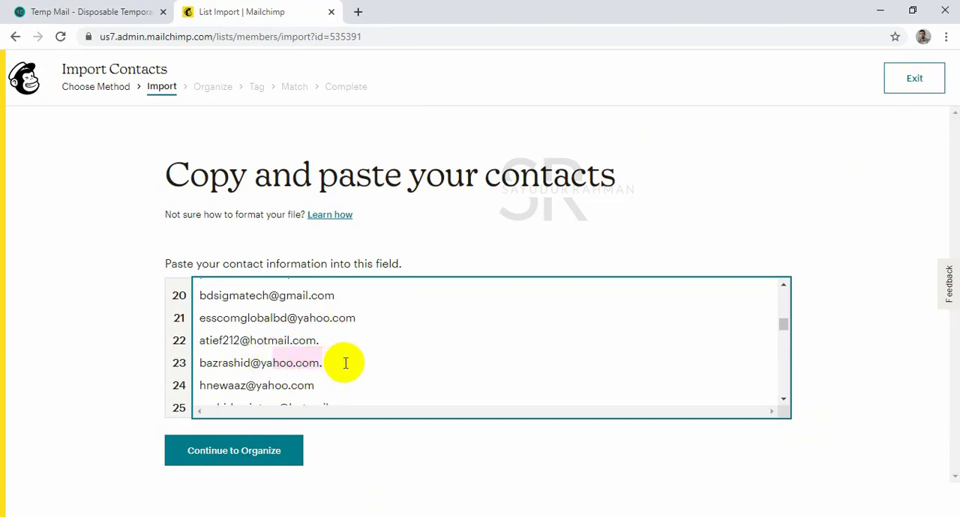
pyautogui.scroll(-2, 342, 360)
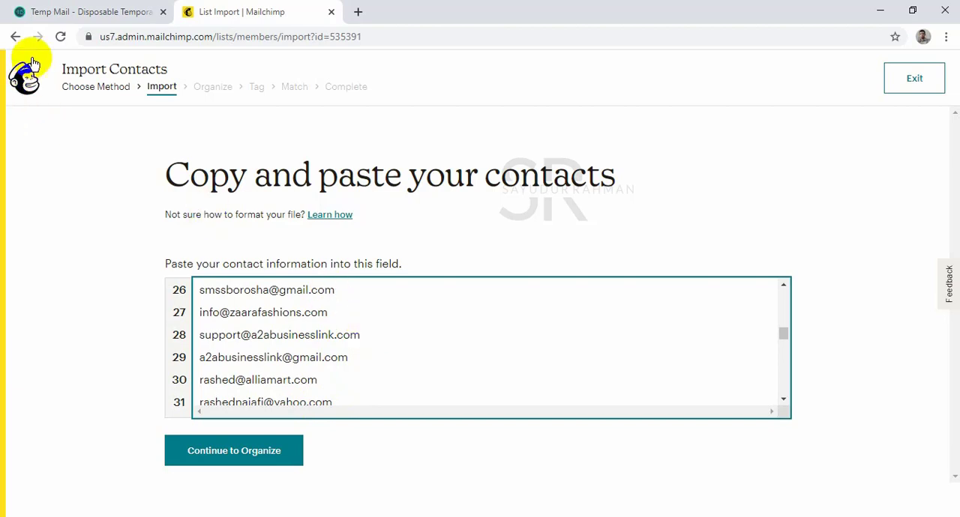
pyautogui.click(121, 88)
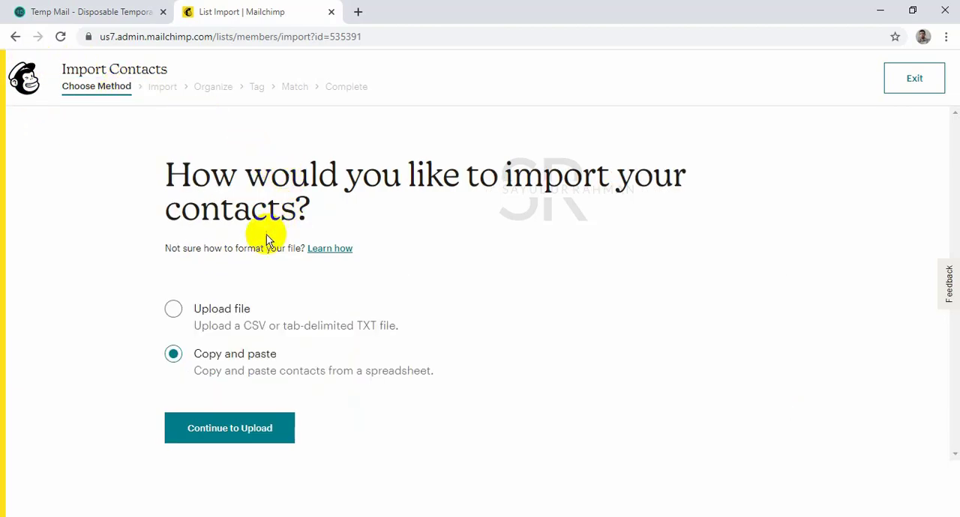
# Leave the import for the Demovideo contact list and open the audience's signup forms.
pyautogui.click(13, 39)
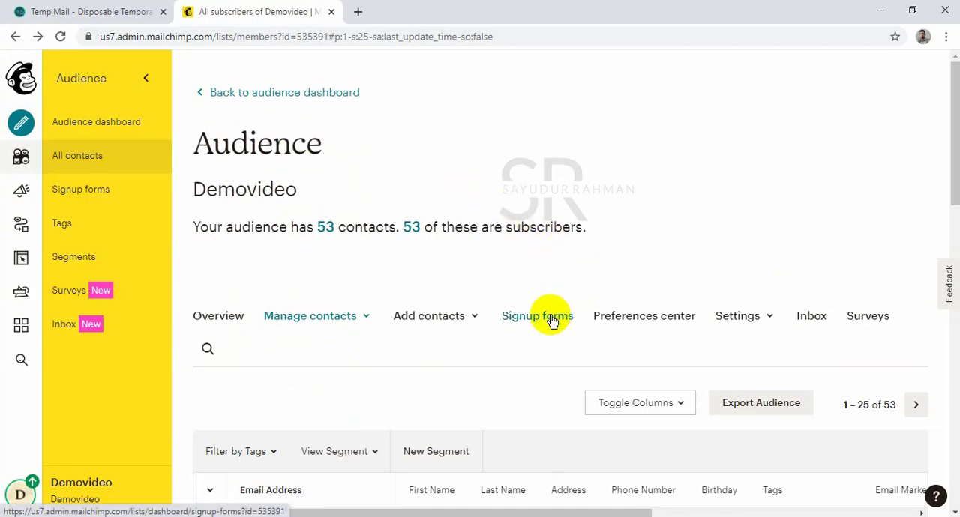
pyautogui.scroll(-2, 556, 314)
pyautogui.click(568, 180)
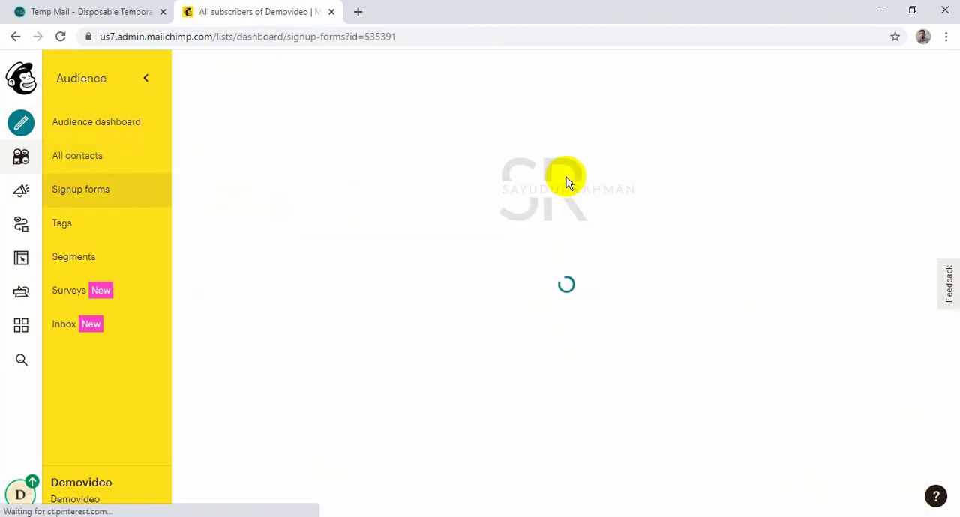
# Look over the available signup form types and open the WordPress admin at ctg41.online/admin in a new browser tab.
pyautogui.scroll(-2, 510, 264)
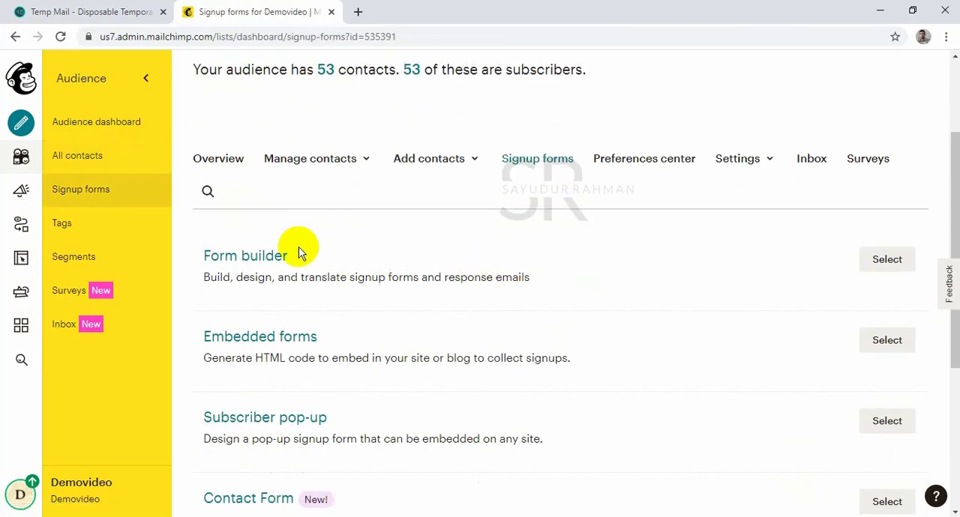
pyautogui.scroll(-2, 323, 232)
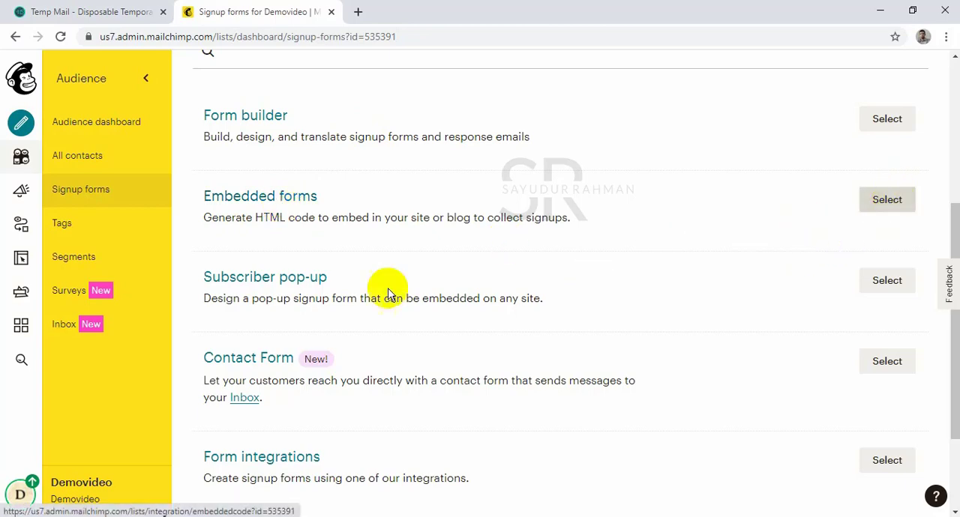
pyautogui.click(357, 13)
pyautogui.write('ctg41')
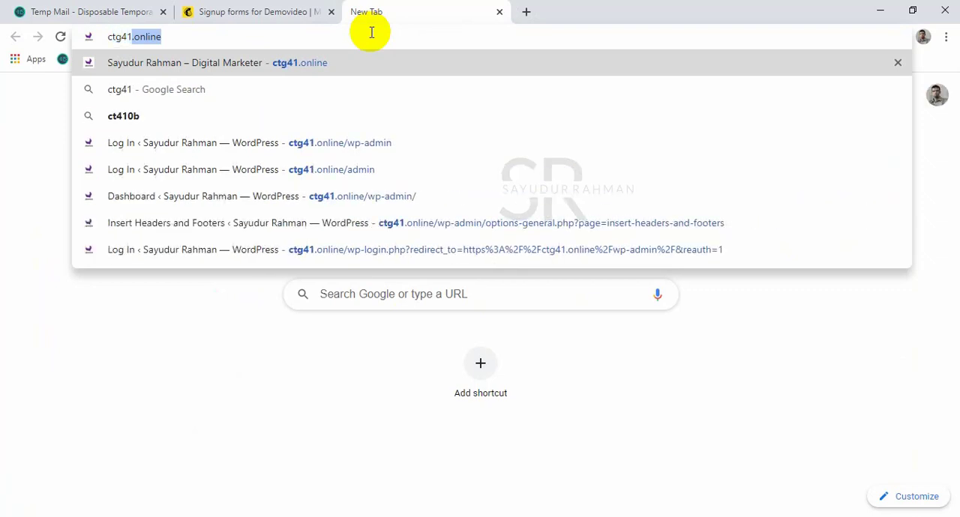
pyautogui.write('.online/admin')
pyautogui.press('Return')
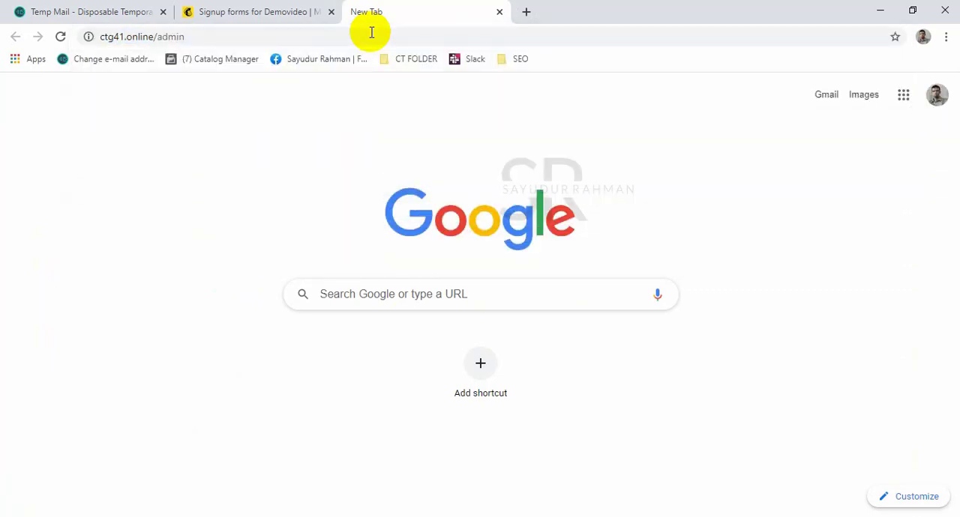
pyautogui.click(79, 8)
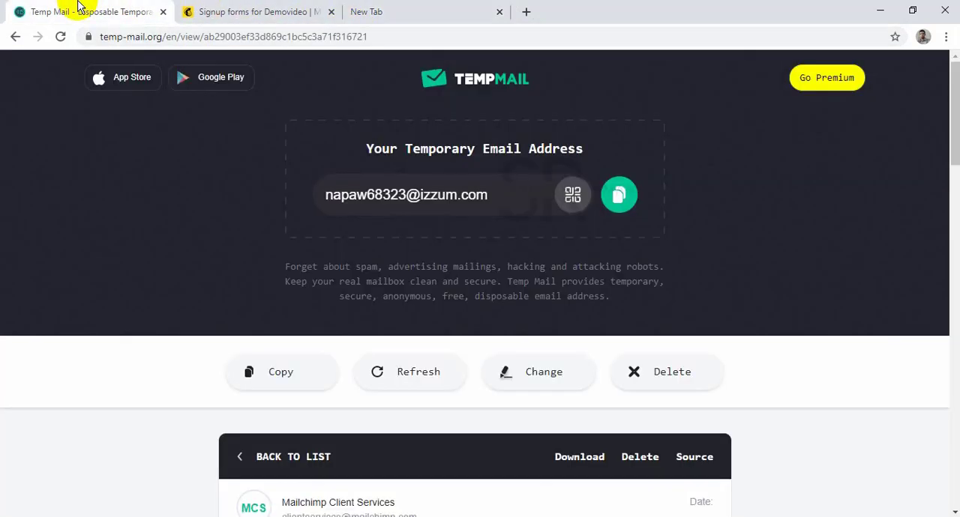
pyautogui.click(379, 8)
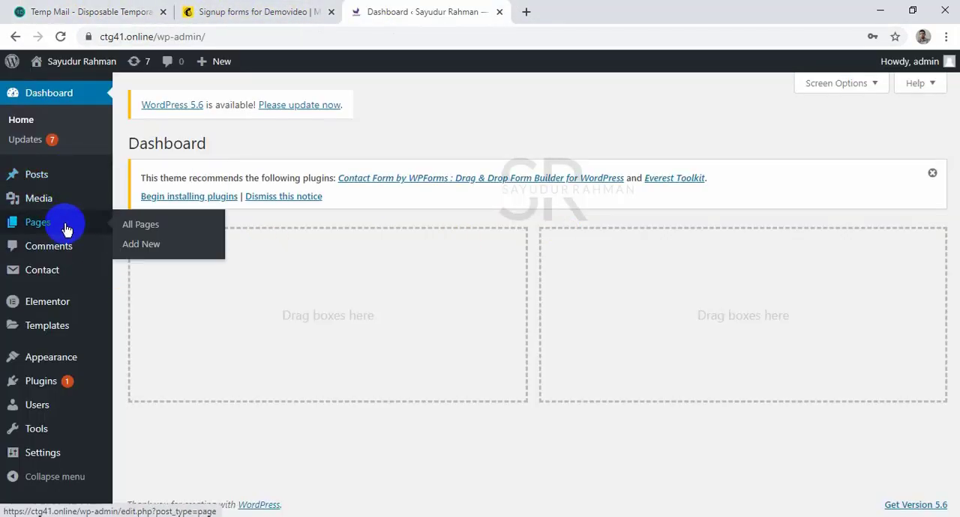
# Create a new WordPress page titled Mailchimp and open its pre-publish checks.
pyautogui.moveTo(62, 187)
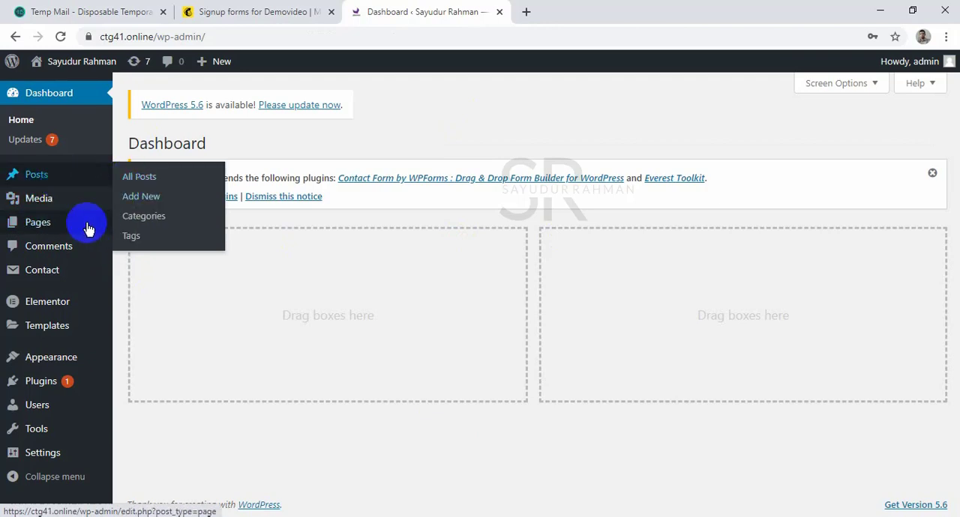
pyautogui.moveTo(26, 227)
pyautogui.click(143, 225)
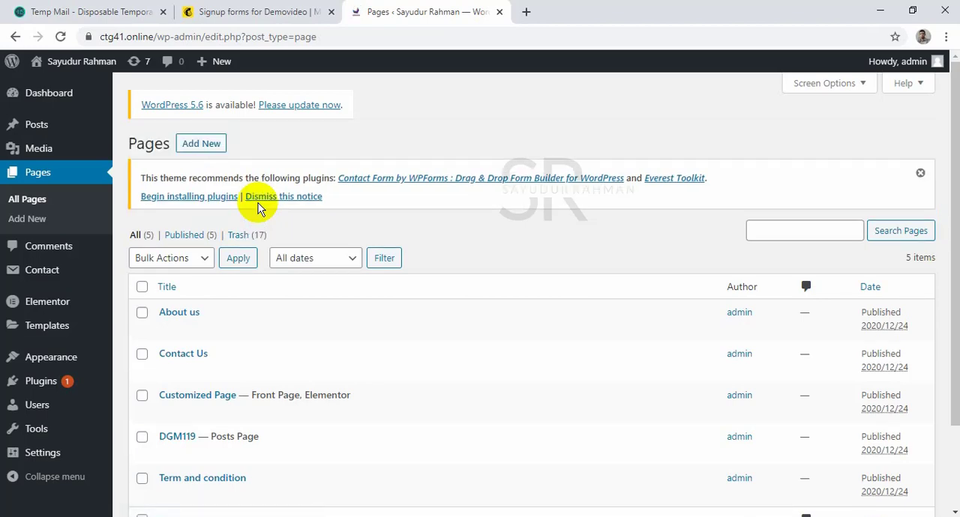
pyautogui.click(213, 145)
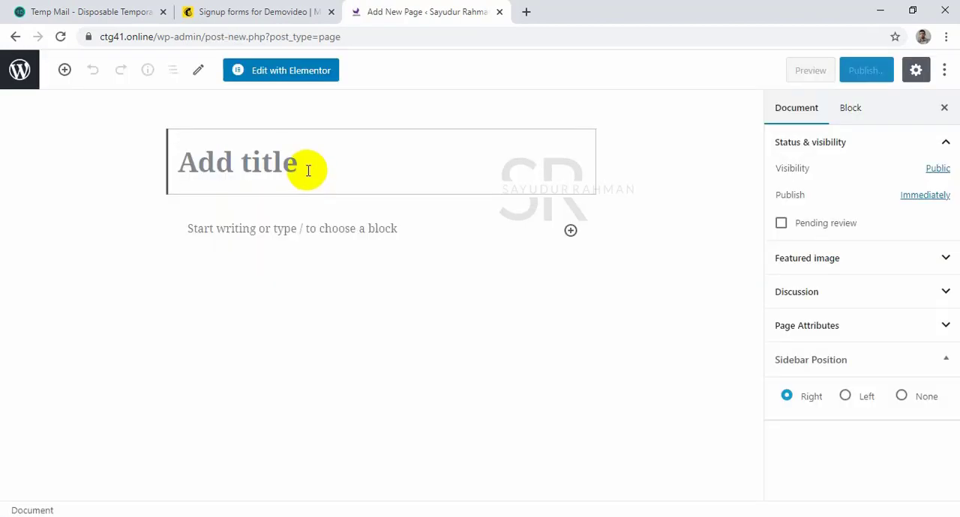
pyautogui.click(270, 161)
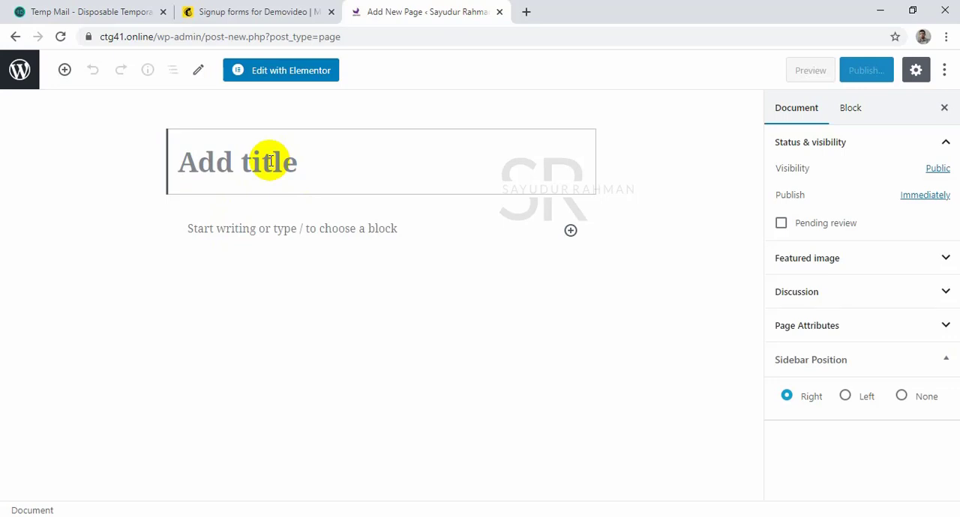
pyautogui.write('Mailchimp')
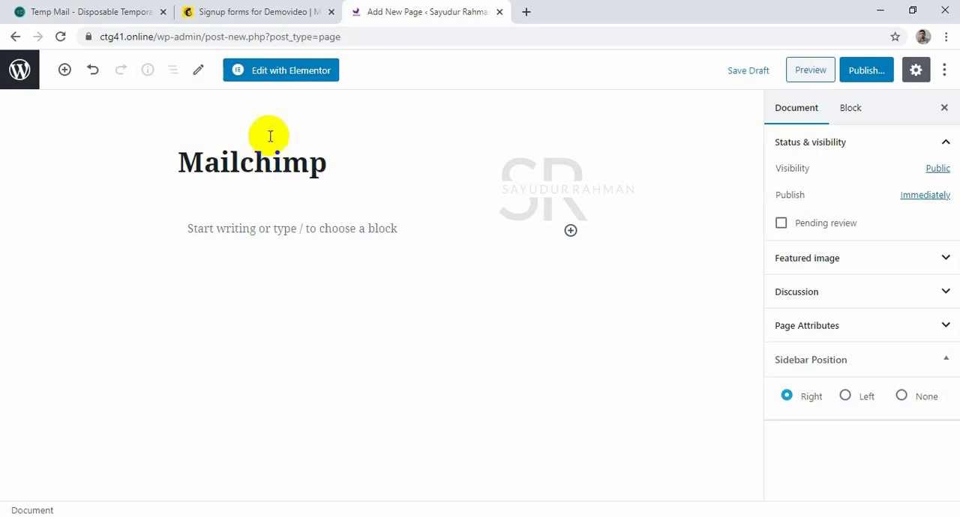
pyautogui.click(866, 71)
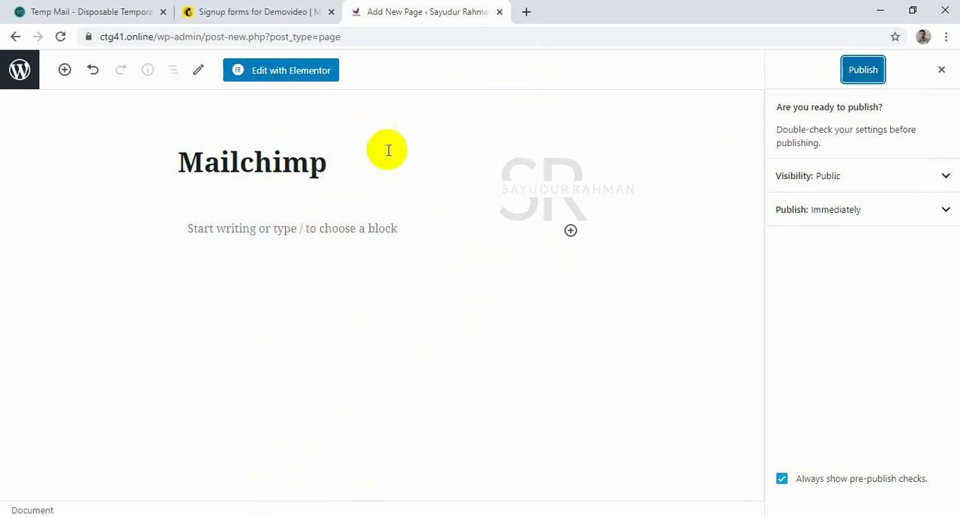
# Switch back to Mailchimp and open the audience's embedded forms.
pyautogui.click(277, 17)
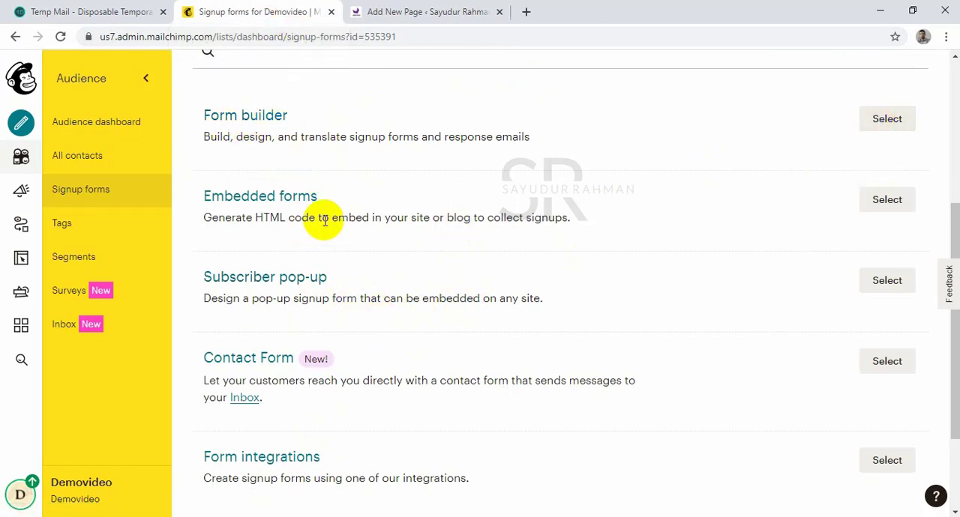
pyautogui.click(886, 202)
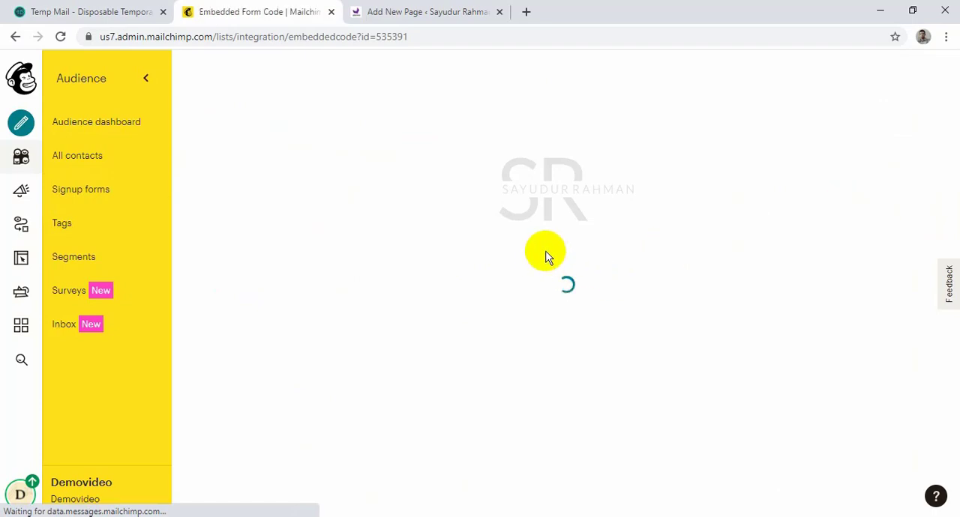
pyautogui.scroll(-4, 431, 296)
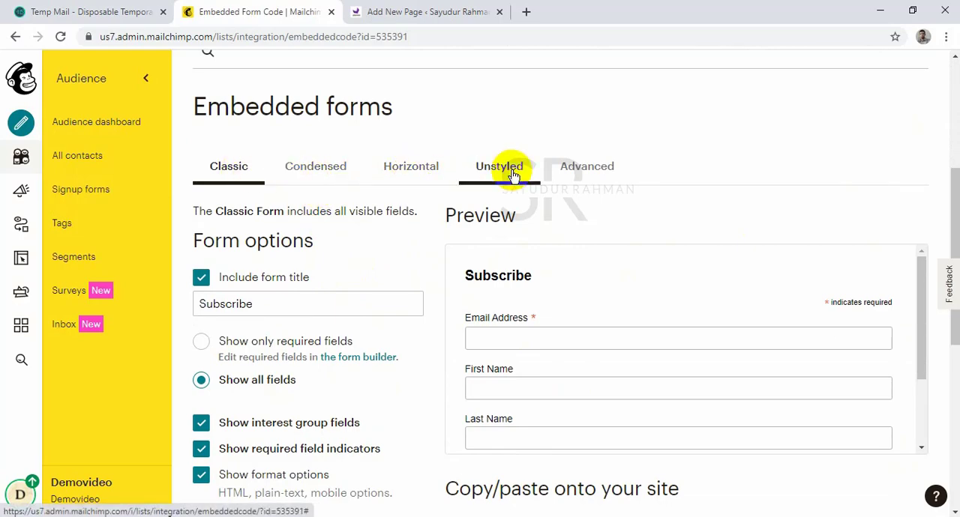
# Compare the previews of the Condensed, Horizontal and Unstyled embedded form styles.
pyautogui.click(334, 167)
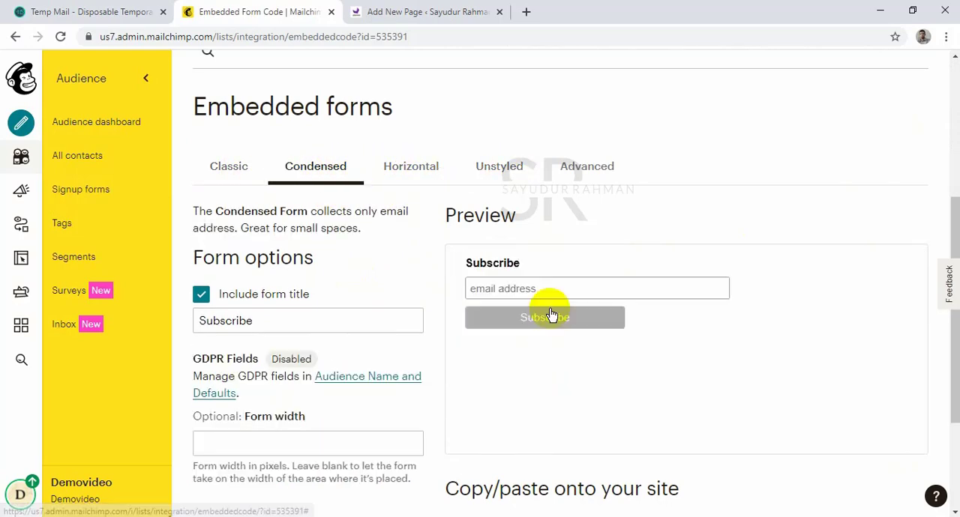
pyautogui.click(398, 170)
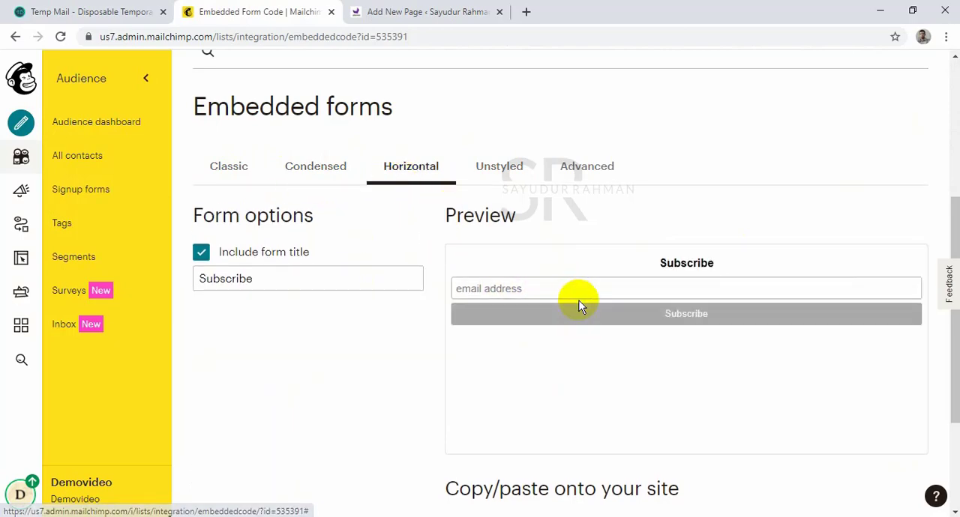
pyautogui.click(507, 170)
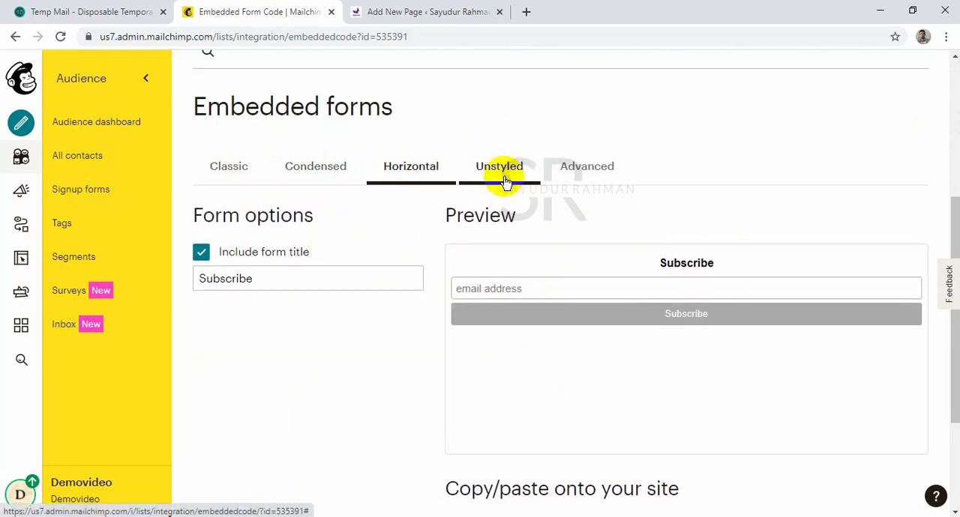
pyautogui.click(583, 166)
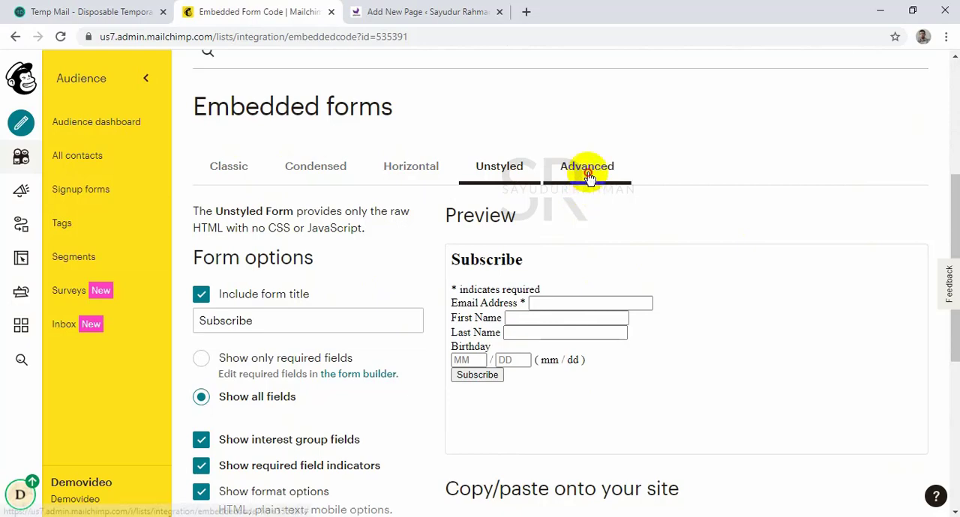
pyautogui.click(422, 196)
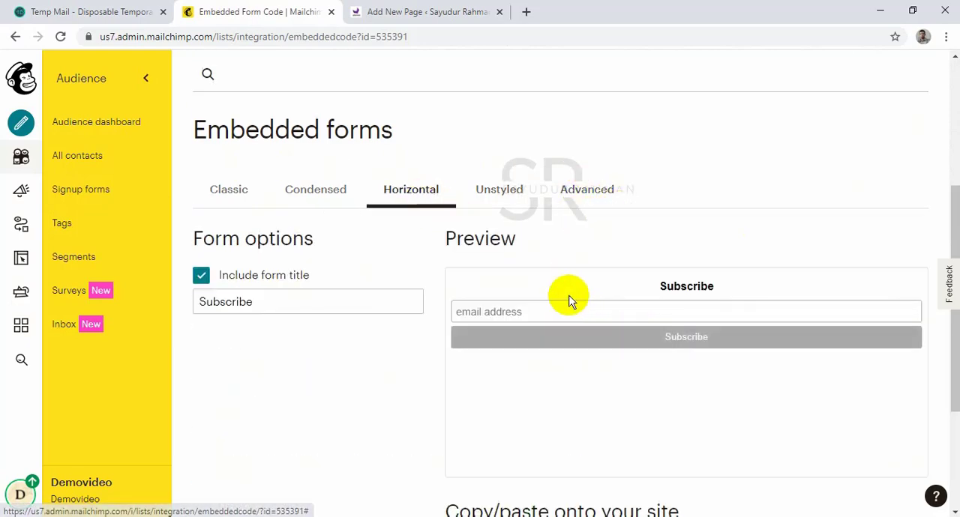
# Choose the Condensed embedded form and copy its HTML code.
pyautogui.click(322, 190)
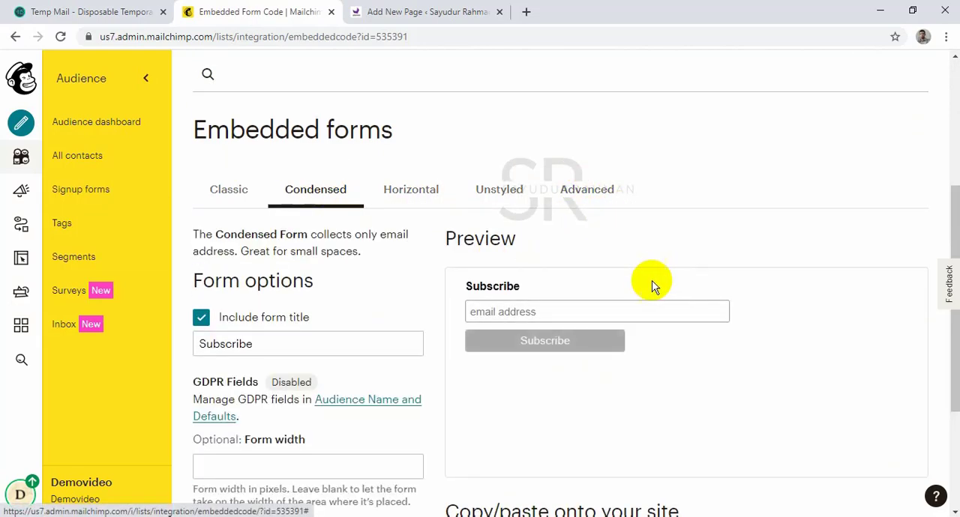
pyautogui.scroll(-3, 538, 310)
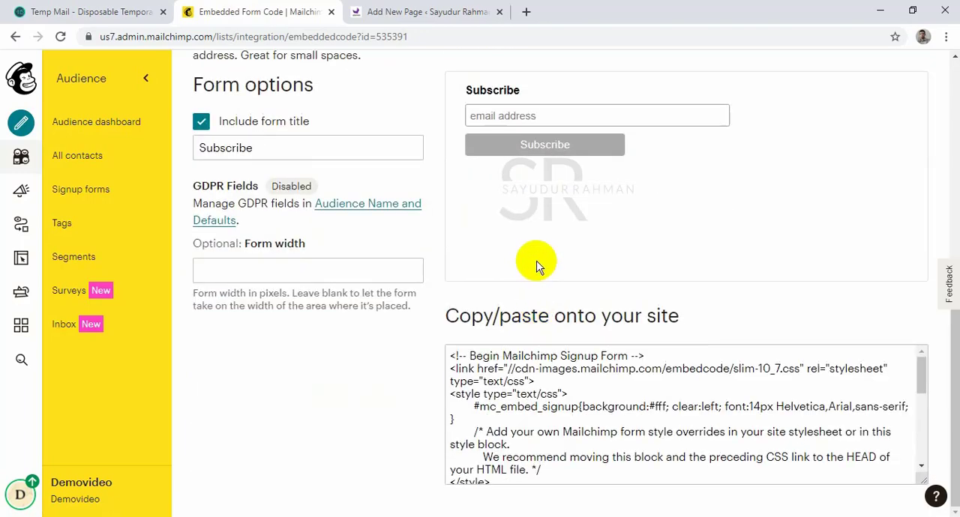
pyautogui.scroll(2, 536, 267)
pyautogui.scroll(-2, 537, 261)
pyautogui.click(584, 443)
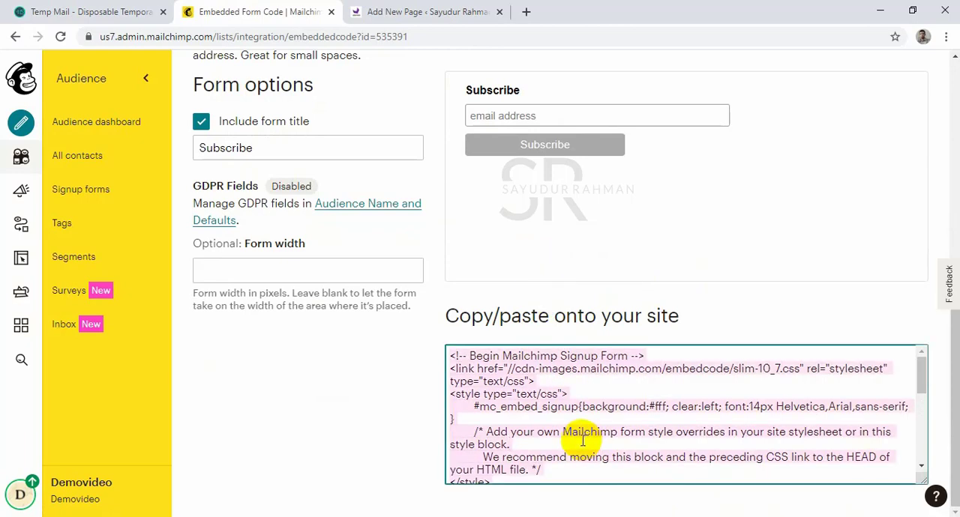
# Switch to the new WordPress page, add a Custom HTML block and paste the copied signup form code into it.
pyautogui.click(428, 12)
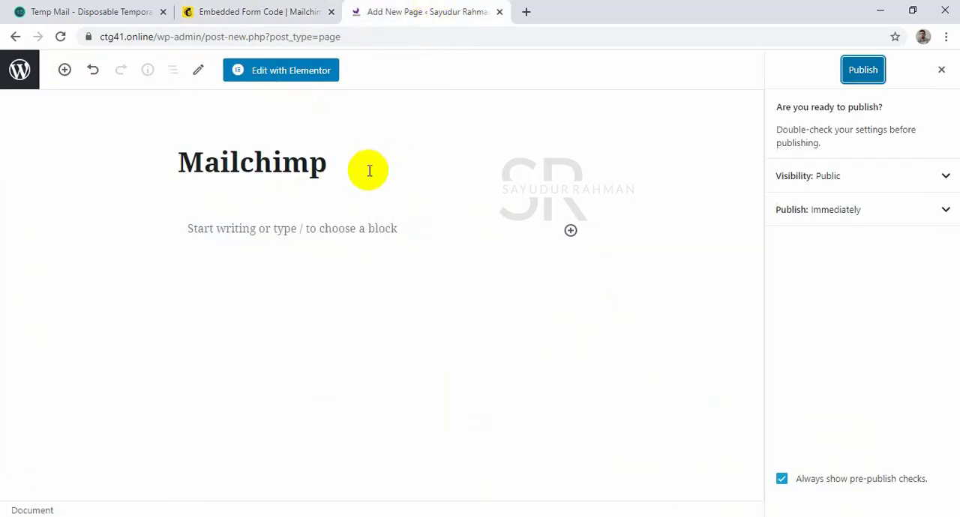
pyautogui.click(571, 232)
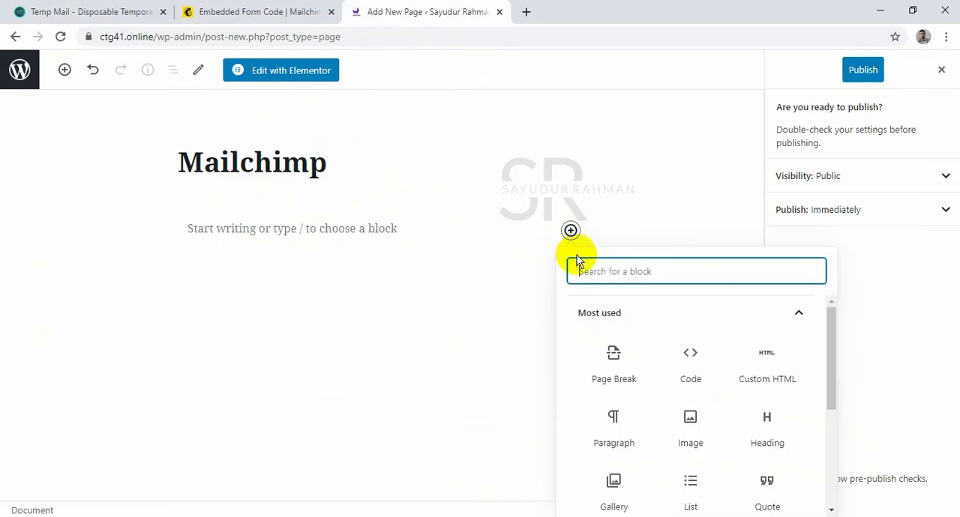
pyautogui.scroll(-2, 703, 427)
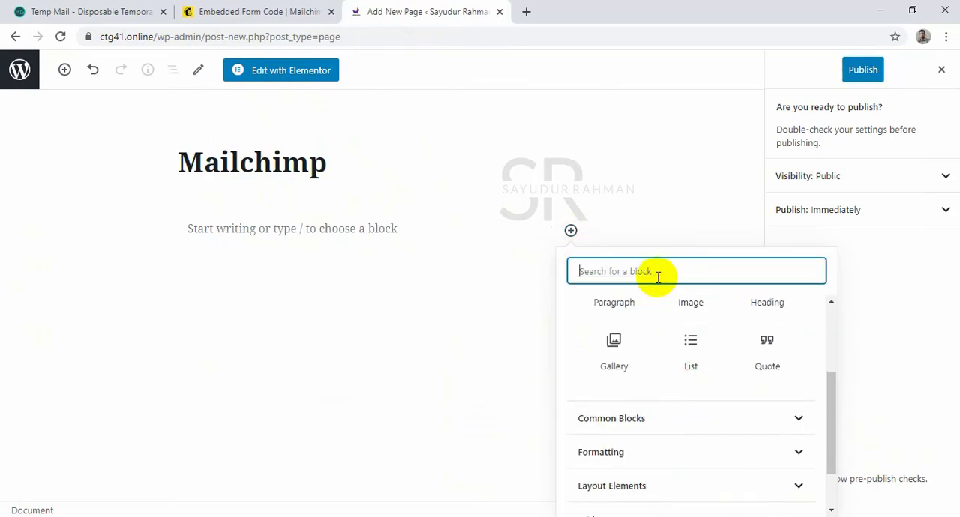
pyautogui.write('html')
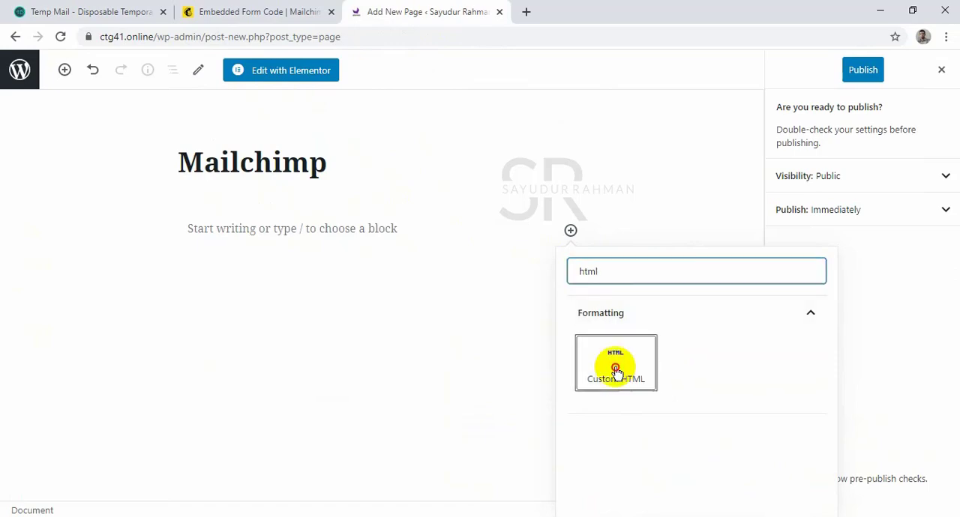
pyautogui.click(616, 371)
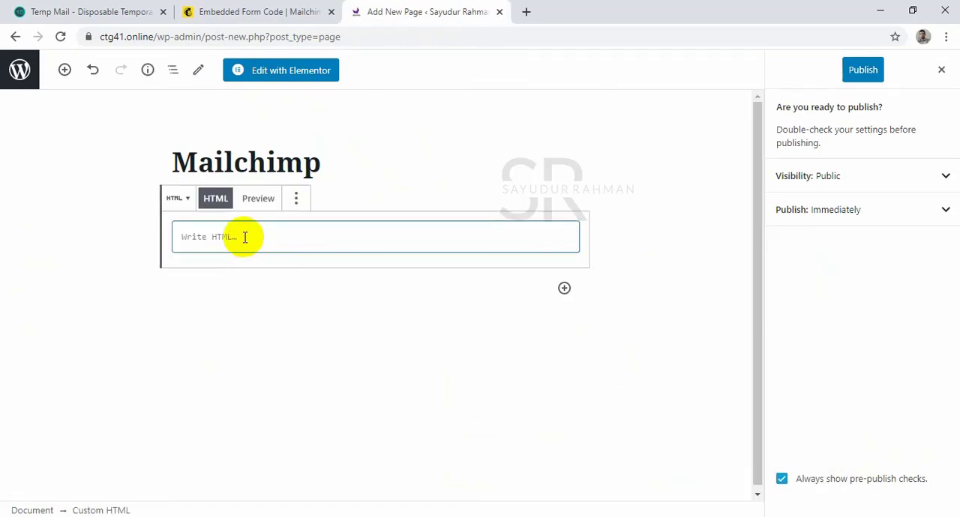
pyautogui.hotkey('ctrl', 'v')
pyautogui.scroll(5, 278, 251)
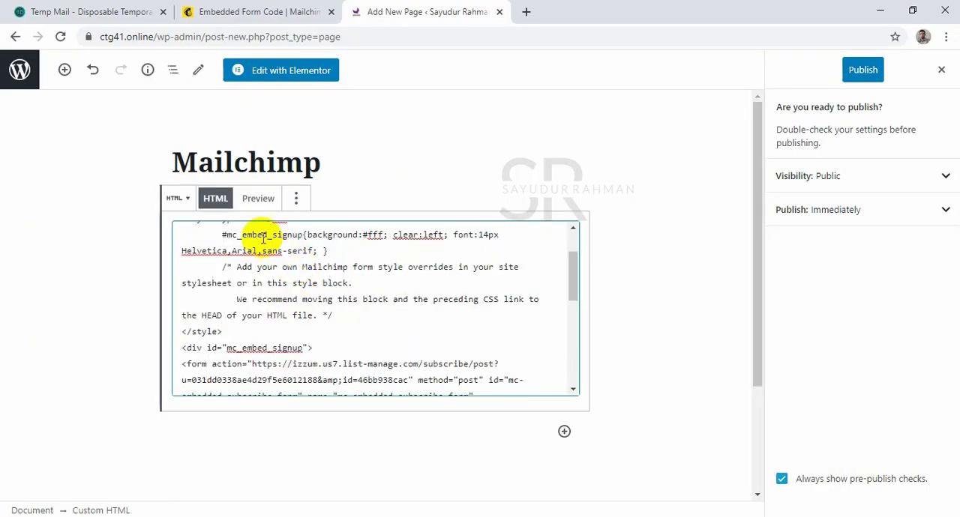
# Publish the Mailchimp page with its form block in preview and view the live page.
pyautogui.click(257, 199)
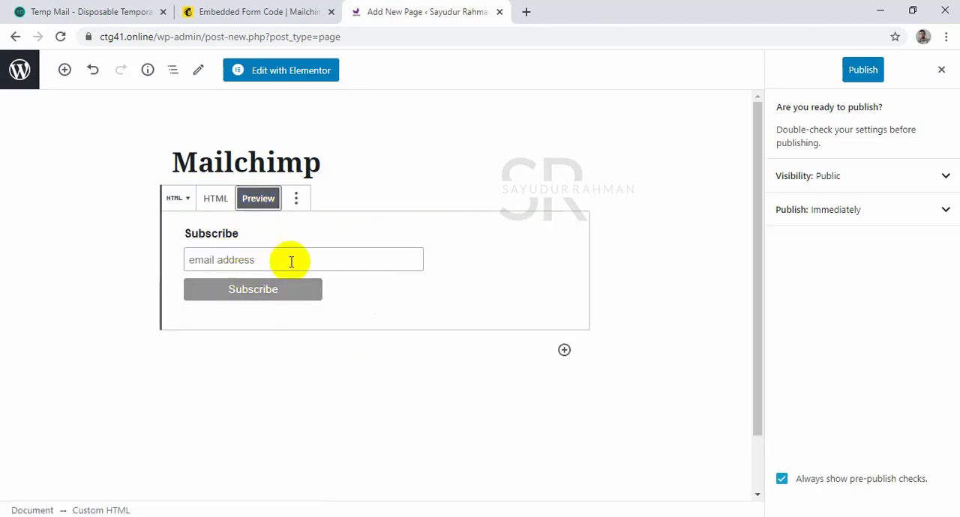
pyautogui.click(265, 342)
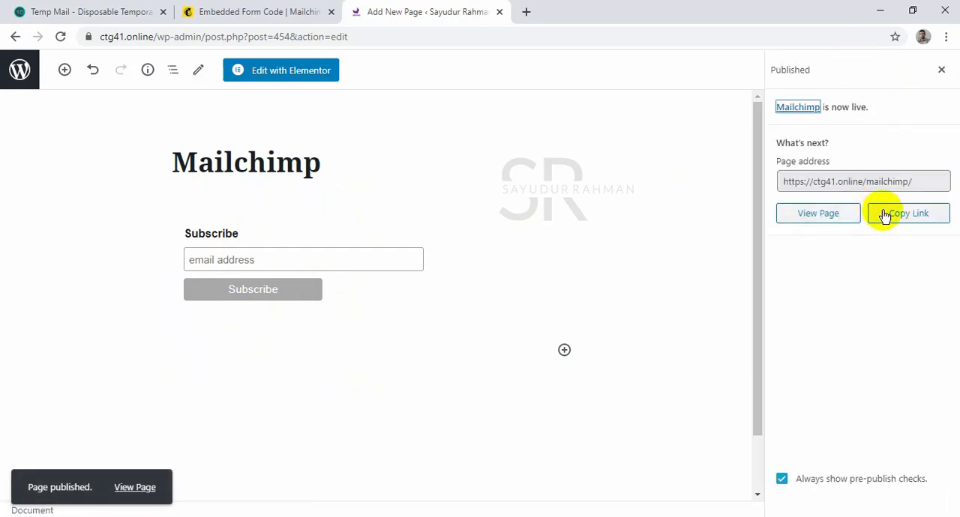
pyautogui.click(843, 220)
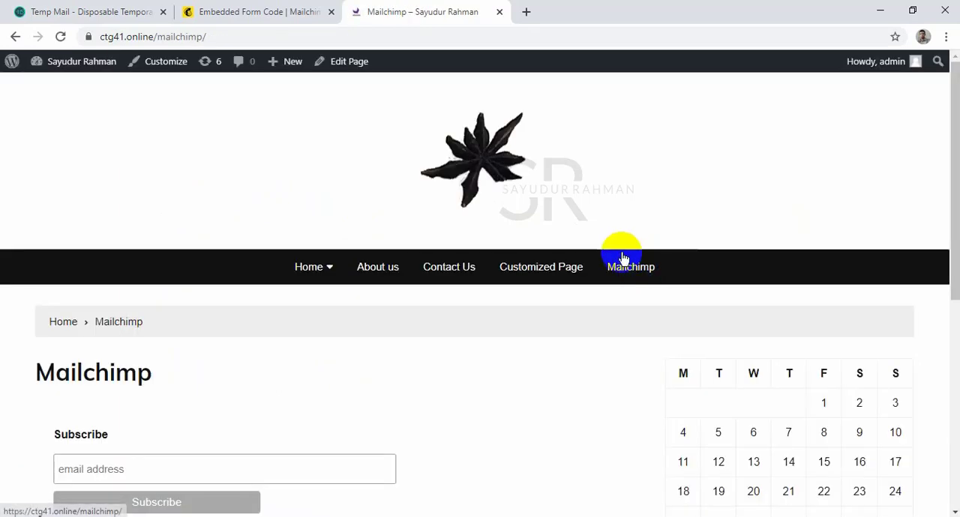
# Subscribe through the form on the live page using the suggested test email address.
pyautogui.scroll(-2, 622, 257)
pyautogui.click(340, 324)
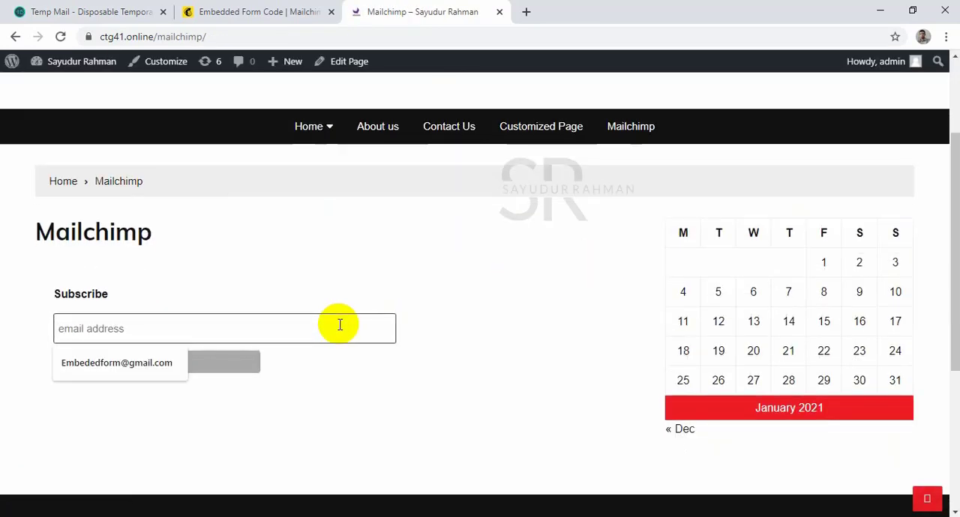
pyautogui.click(134, 363)
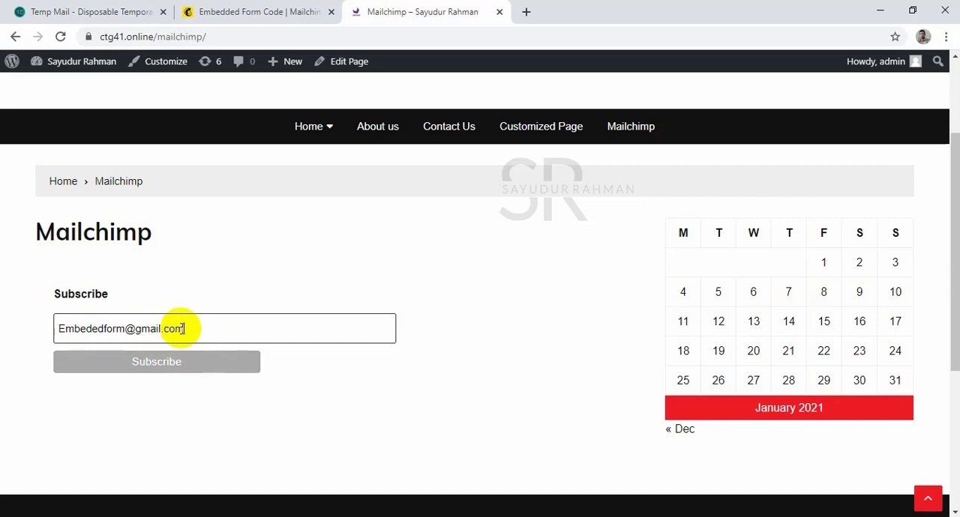
pyautogui.click(181, 365)
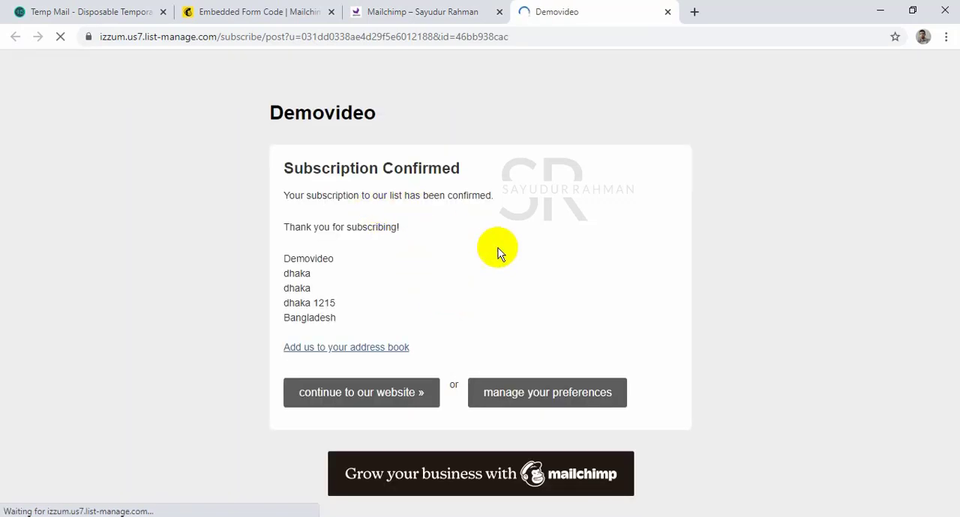
# Close the subscription confirmation page, refresh the Mailchimp audience page and check the contact list for the newly subscribed address.
pyautogui.click(667, 12)
pyautogui.click(268, 8)
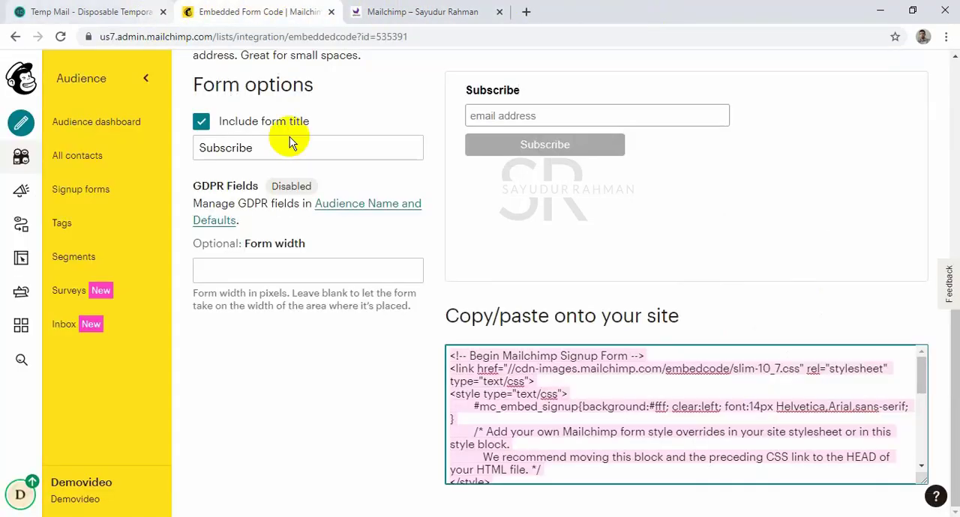
pyautogui.scroll(6, 360, 180)
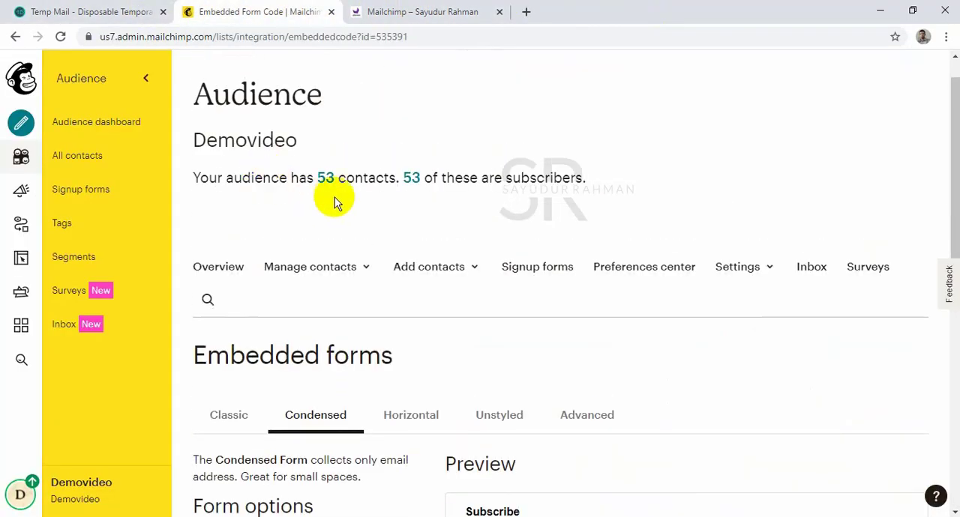
pyautogui.click(60, 36)
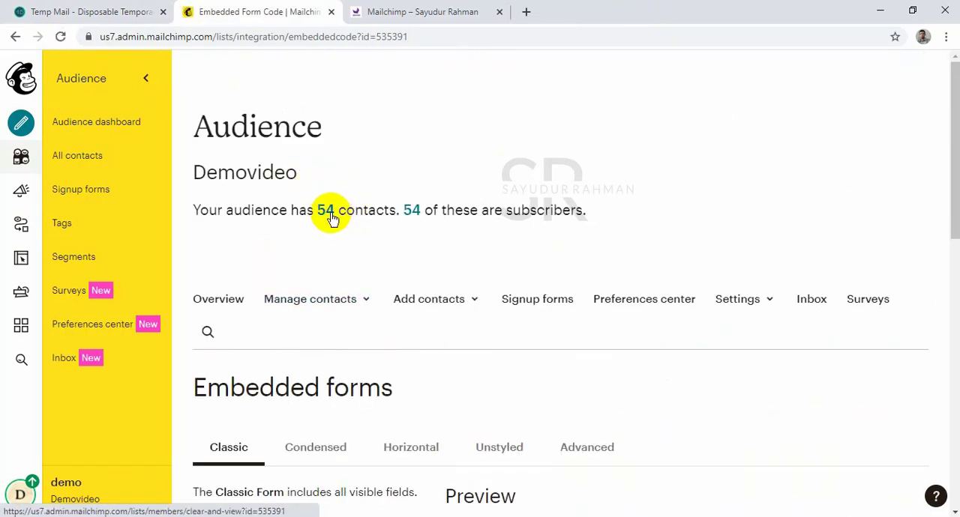
pyautogui.click(326, 211)
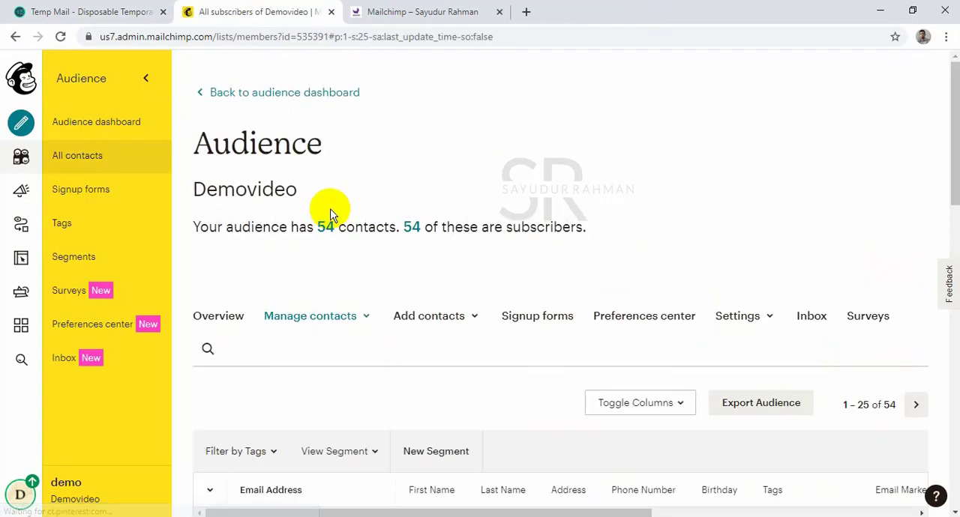
pyautogui.scroll(-4, 332, 215)
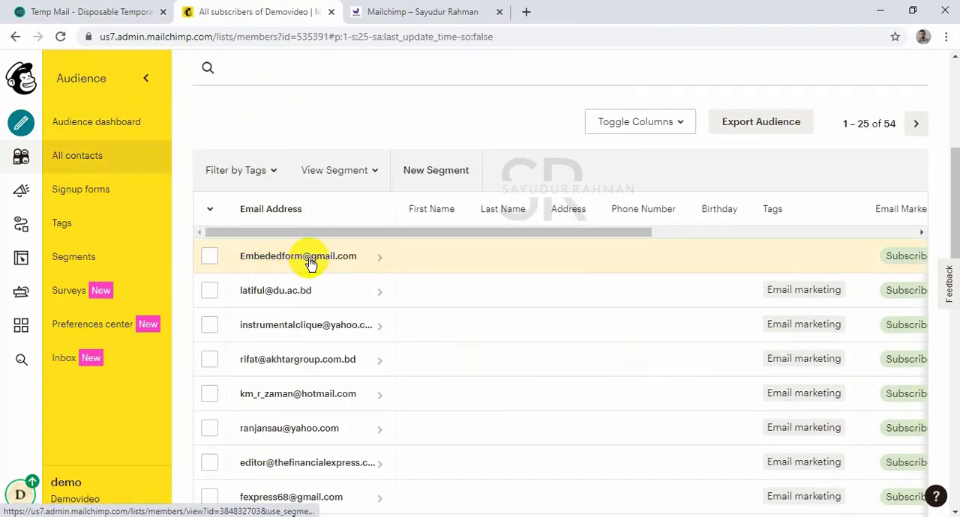
# Go to the audience's signup forms and open the Subscriber pop-up form in the builder.
pyautogui.scroll(4, 457, 187)
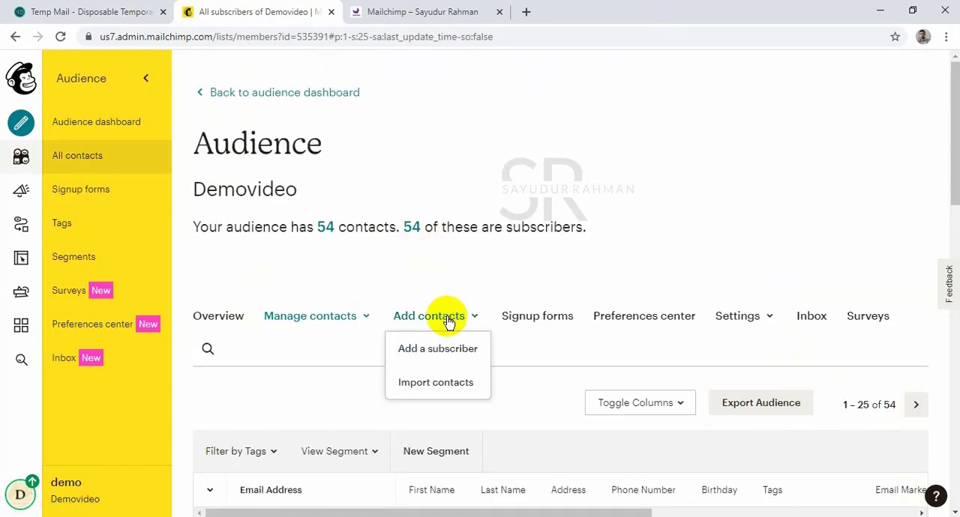
pyautogui.click(555, 317)
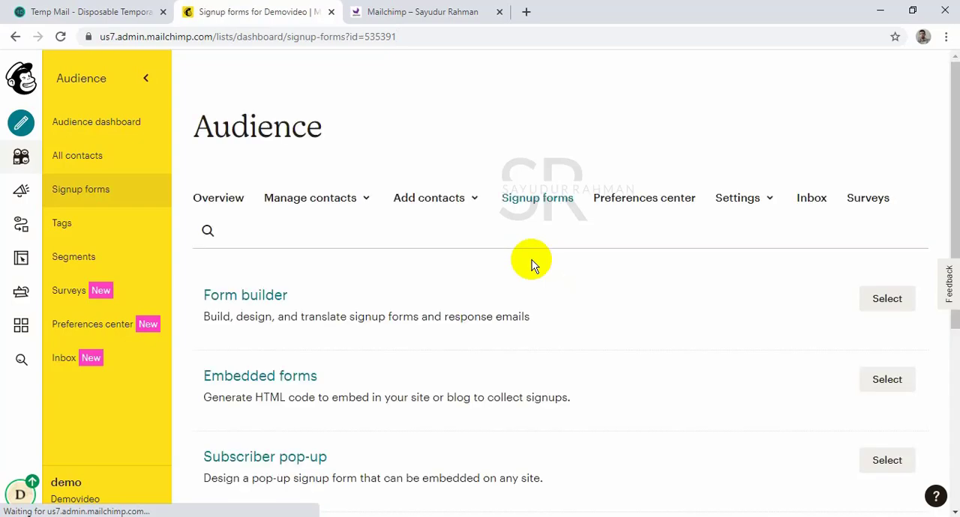
pyautogui.scroll(-2, 506, 248)
pyautogui.scroll(-2, 505, 248)
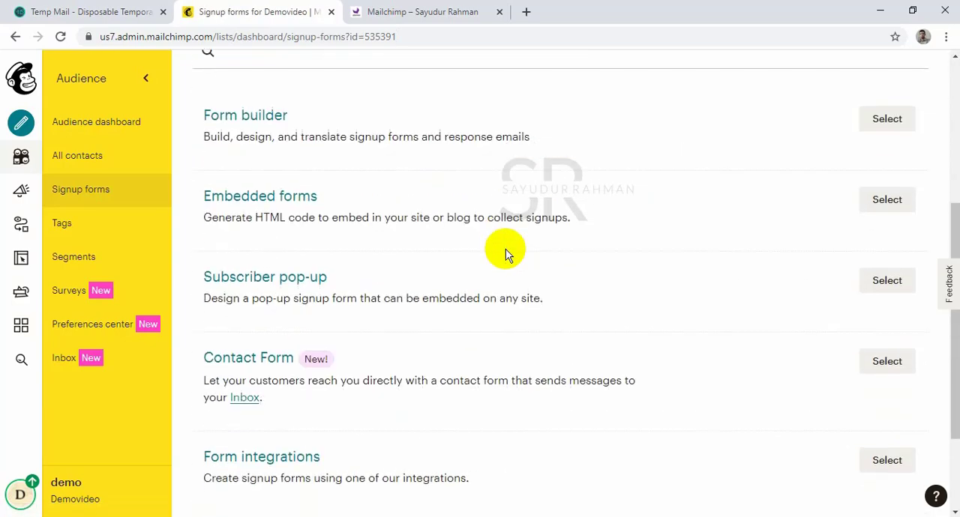
pyautogui.click(889, 283)
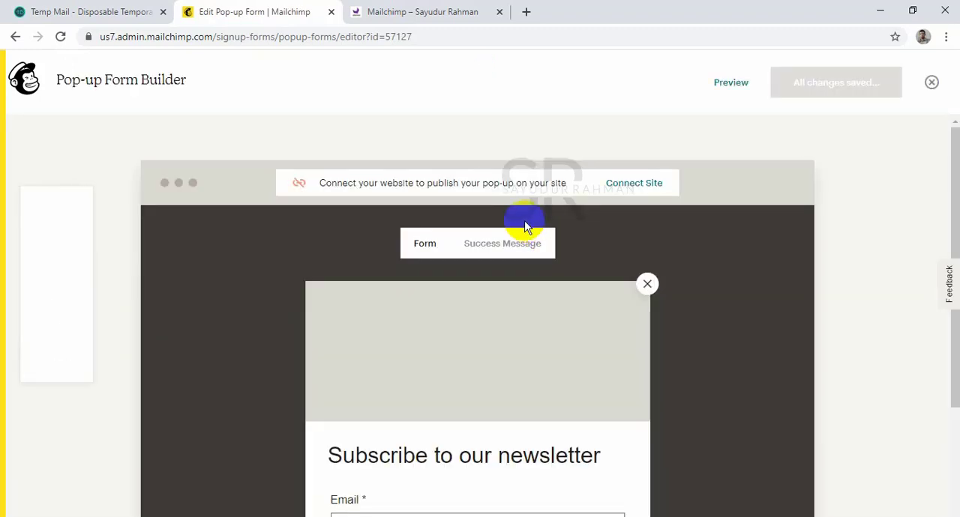
# Look over the pop-up form layout and open Content Studio to choose the form's header image.
pyautogui.scroll(-2, 525, 219)
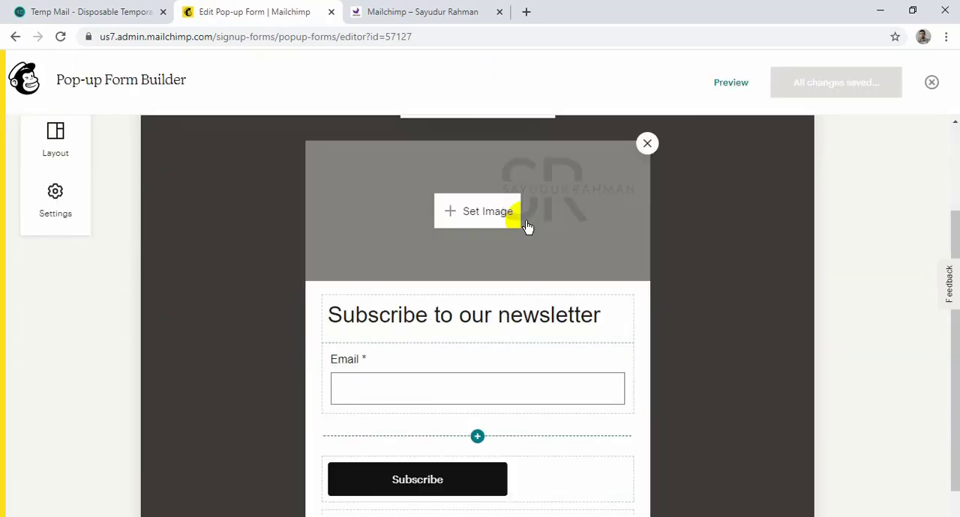
pyautogui.scroll(2, 518, 225)
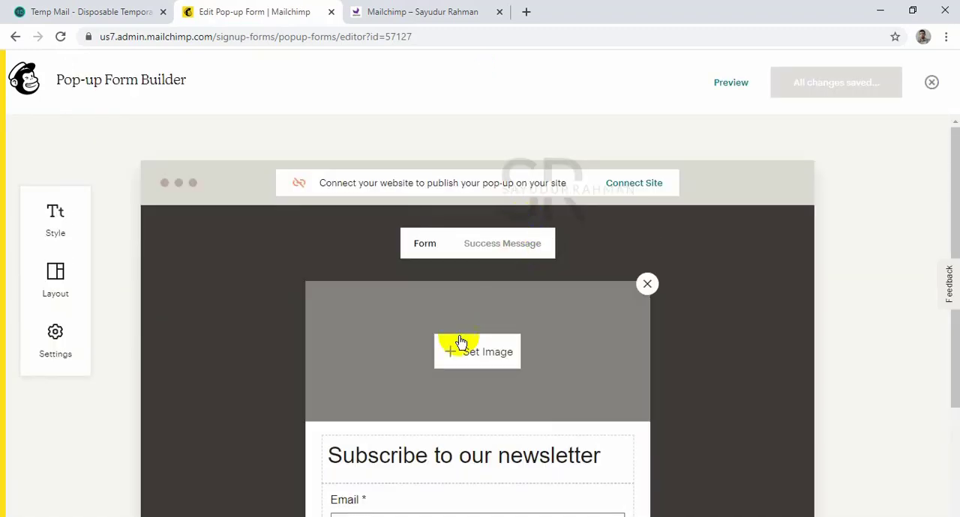
pyautogui.click(487, 360)
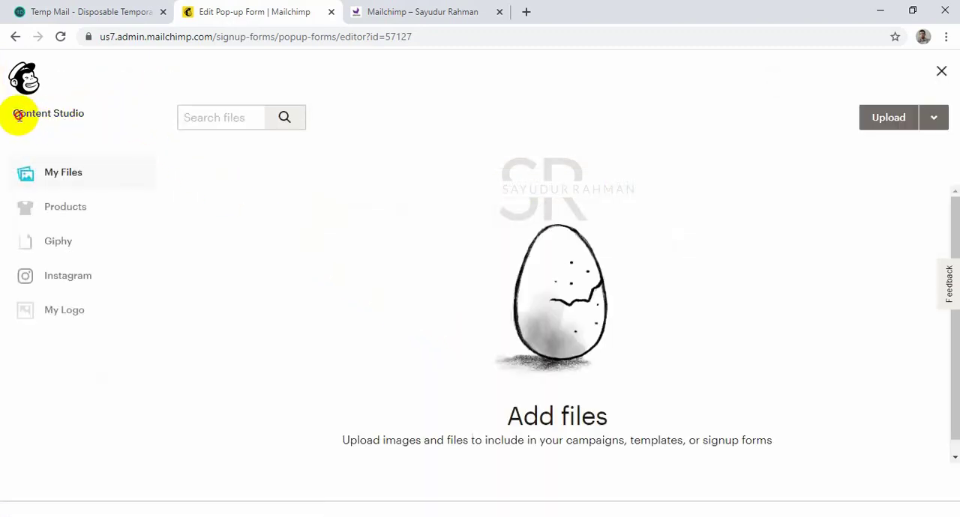
pyautogui.moveTo(19, 116); pyautogui.dragTo(89, 120)
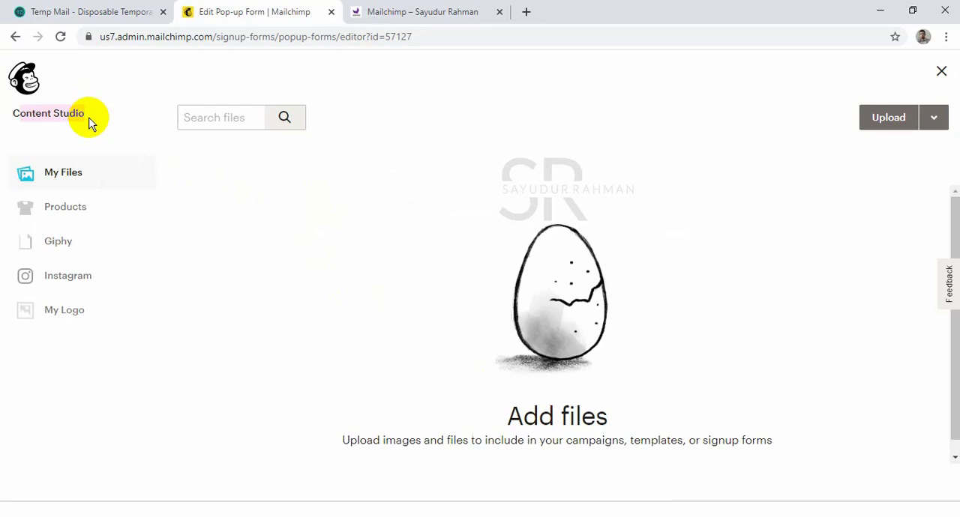
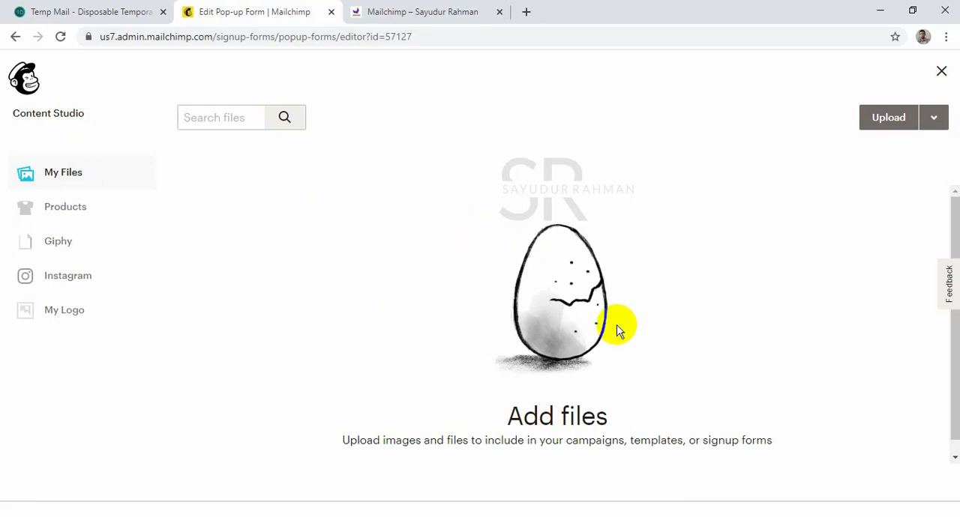
# Upload the SEO magnifying-glass image from the download folder as the pop-up form's header image and set it to Fit.
pyautogui.click(893, 123)
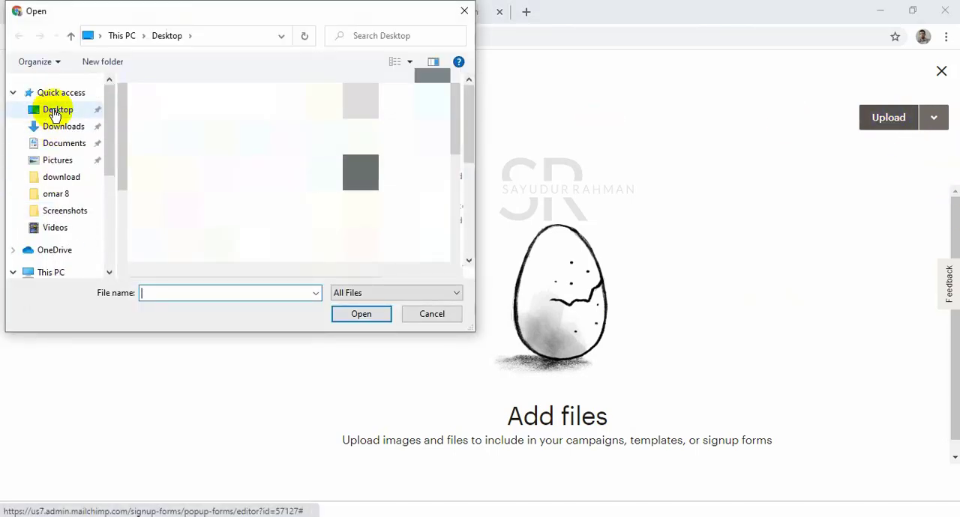
pyautogui.click(52, 112)
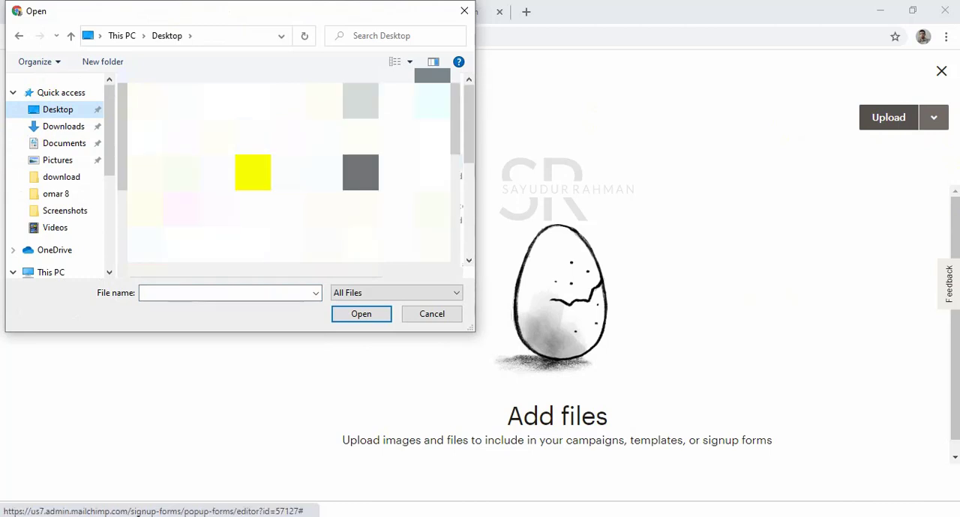
pyautogui.click(56, 180)
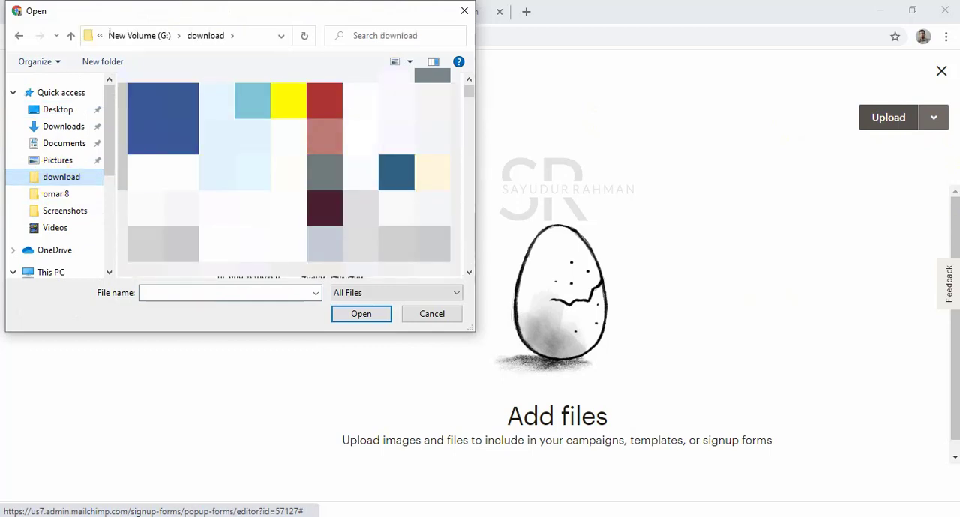
pyautogui.click(234, 135)
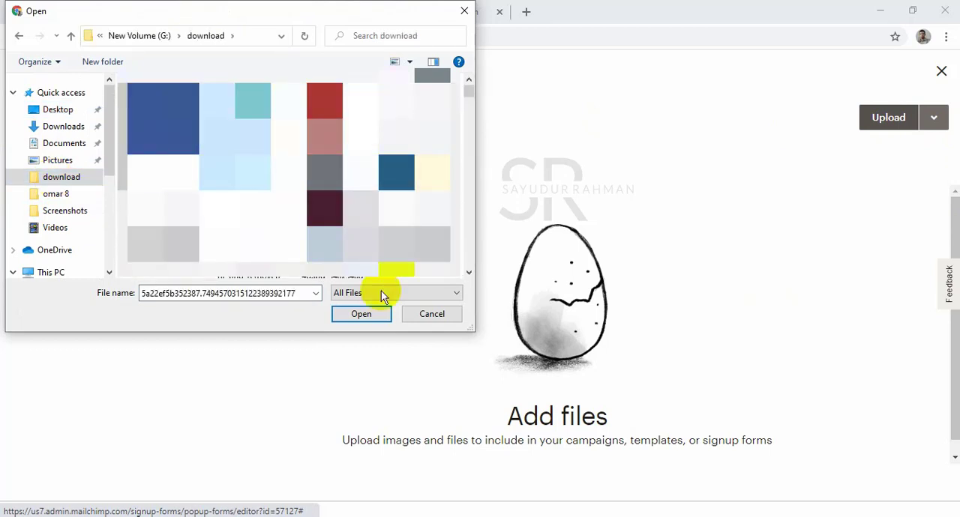
pyautogui.click(356, 319)
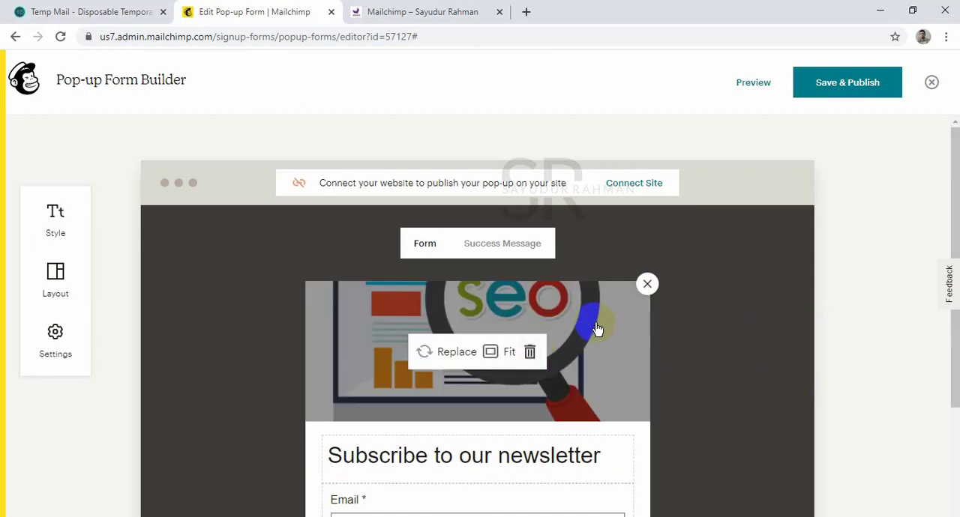
pyautogui.click(490, 353)
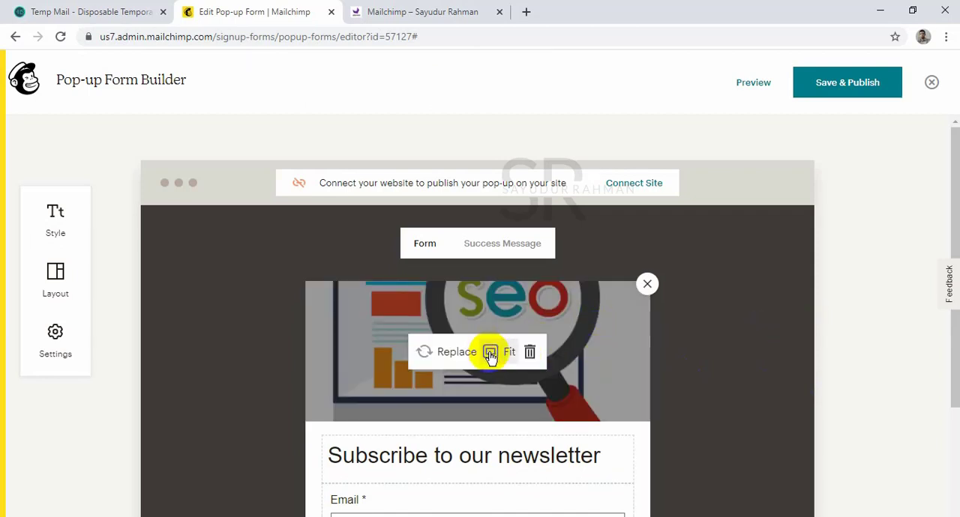
pyautogui.click(491, 354)
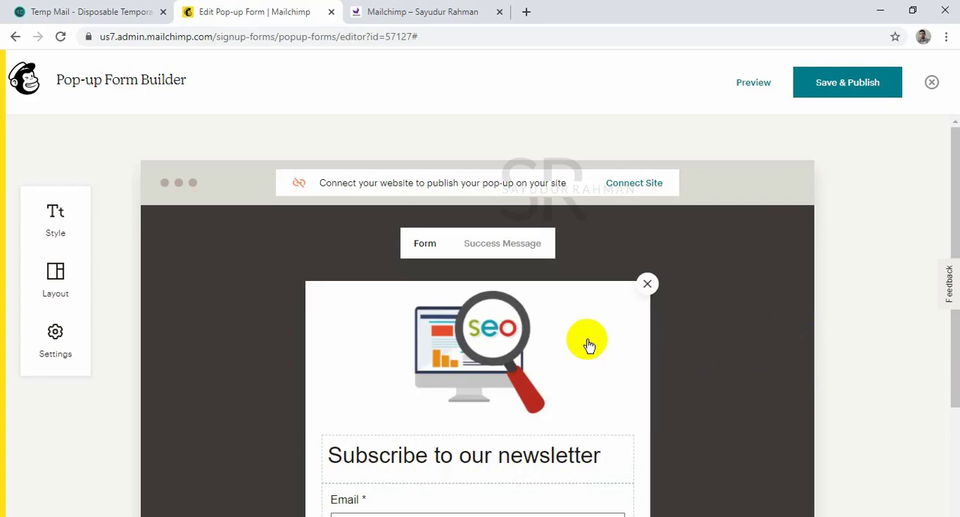
pyautogui.moveTo(578, 369)
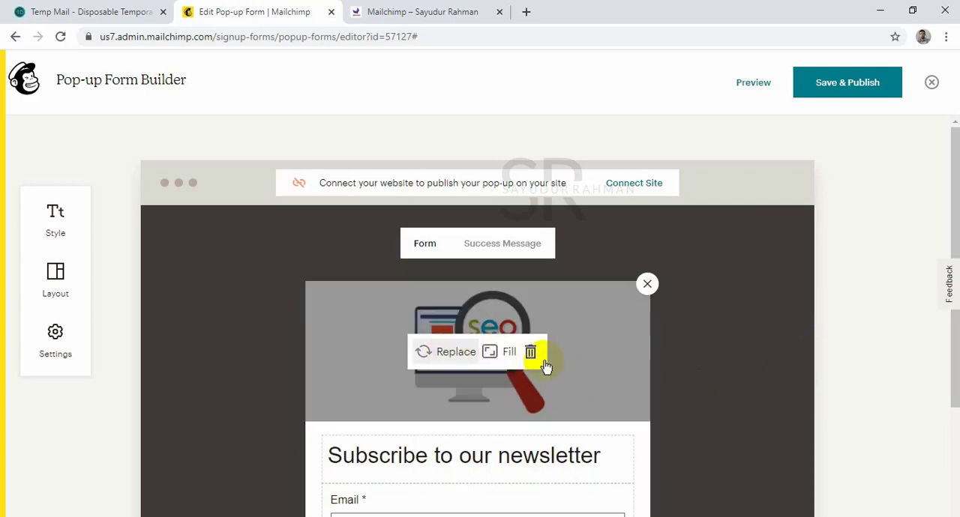
# Make the "Subscribe to our newsletter" heading bold and change its text style to Heading 3.
pyautogui.scroll(-2, 619, 359)
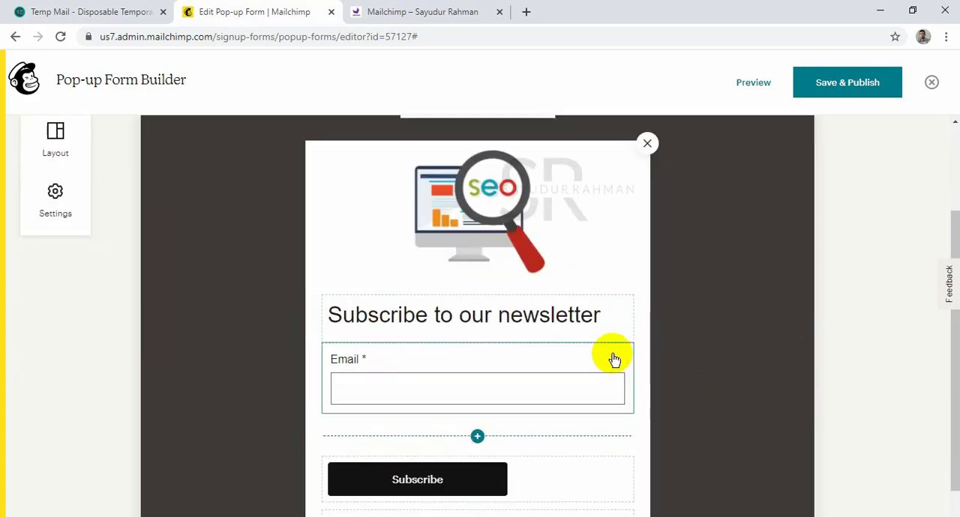
pyautogui.tripleClick(498, 319)
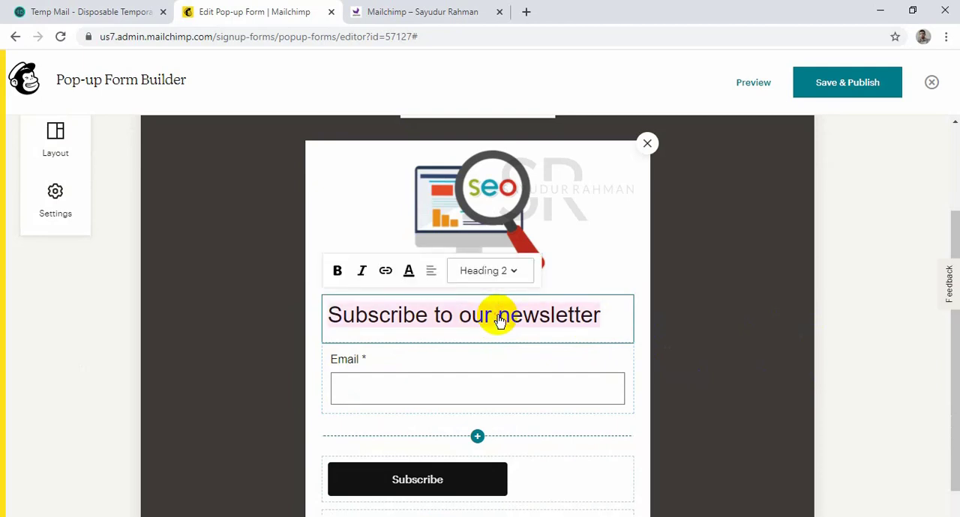
pyautogui.click(337, 272)
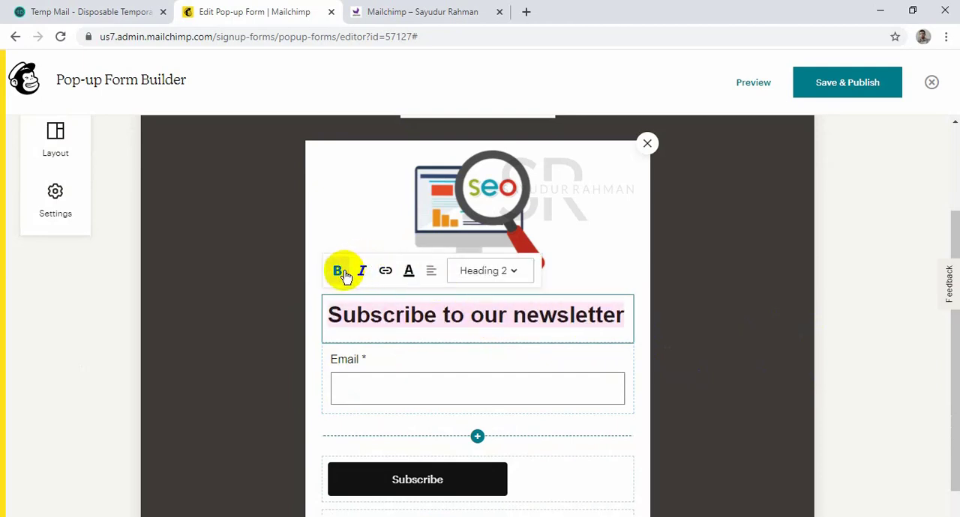
pyautogui.click(484, 273)
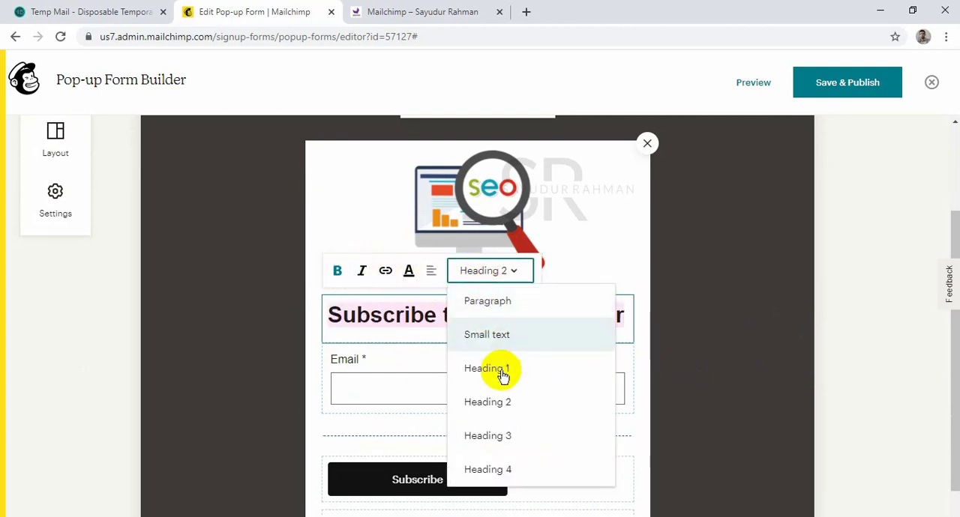
pyautogui.click(488, 436)
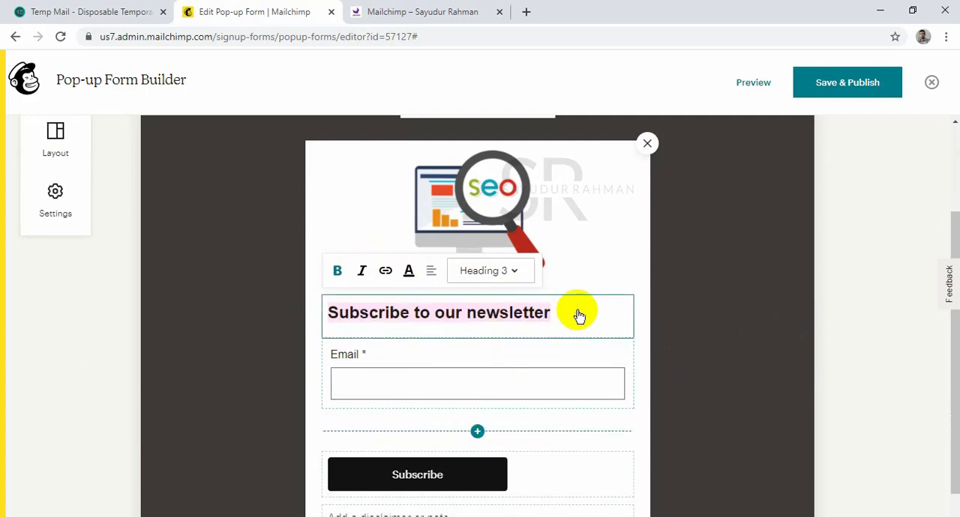
pyautogui.click(574, 315)
pyautogui.click(643, 367)
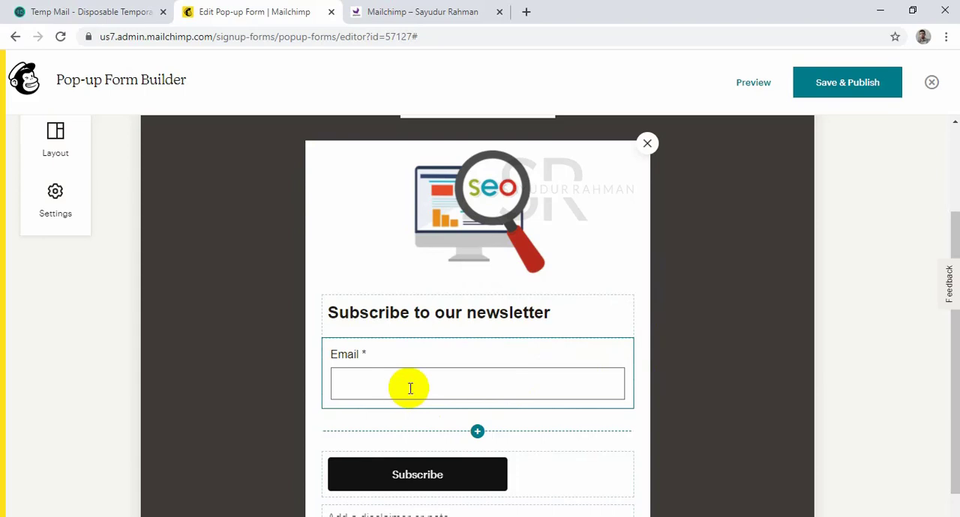
# Add a Phone Number field to the form below the Email field.
pyautogui.click(478, 431)
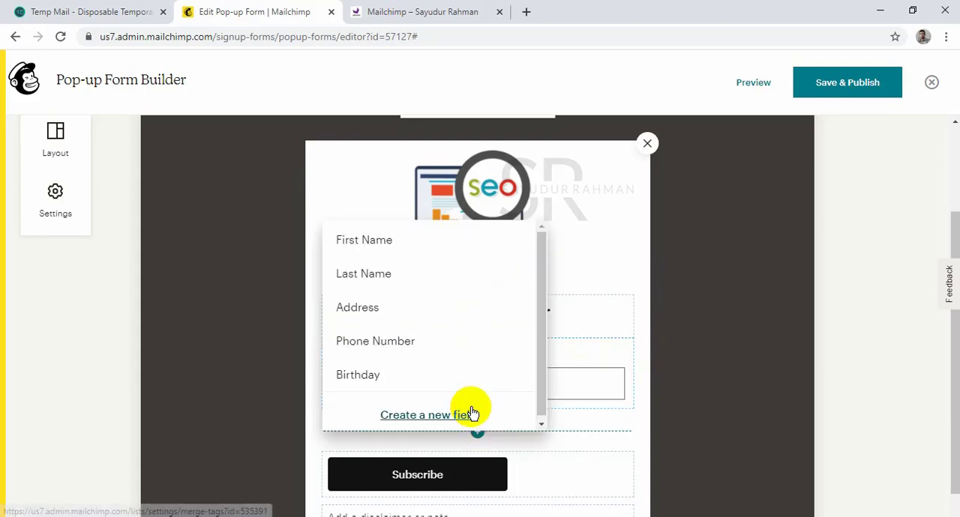
pyautogui.click(393, 334)
pyautogui.scroll(-2, 486, 412)
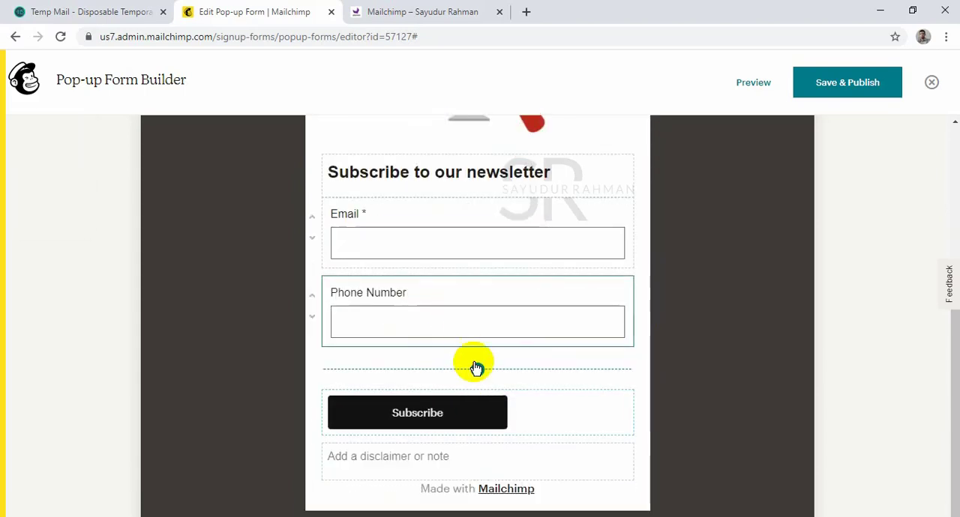
# Center the form's Subscribe button and set its background color to dark green 1F3604.
pyautogui.click(471, 419)
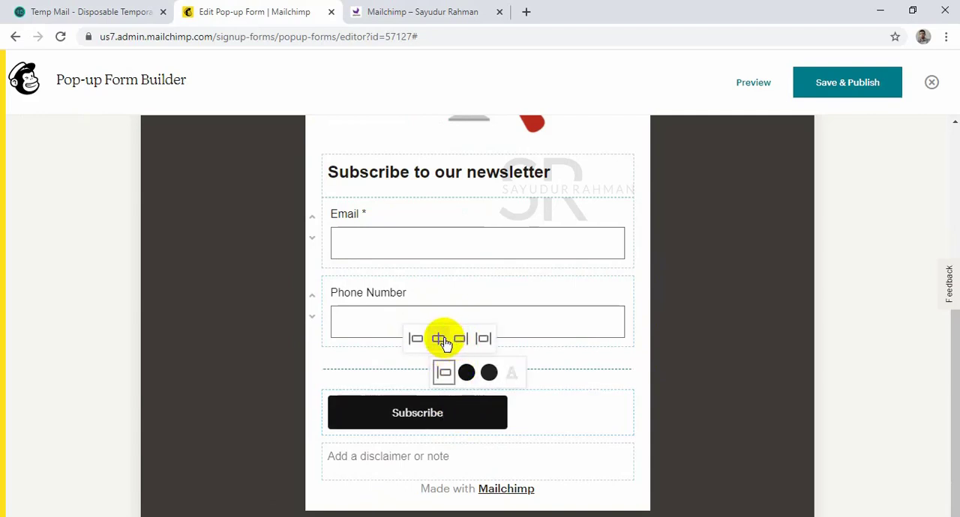
pyautogui.click(440, 337)
pyautogui.click(466, 373)
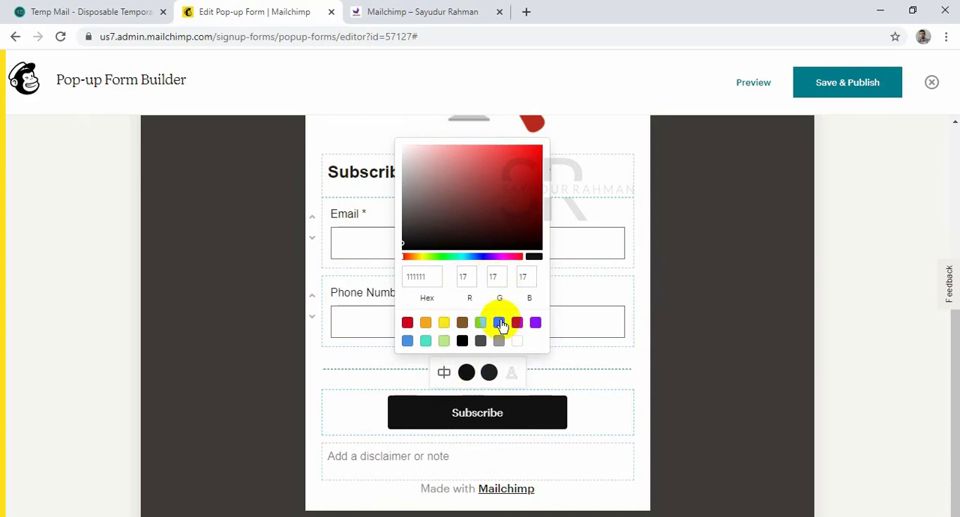
pyautogui.click(498, 324)
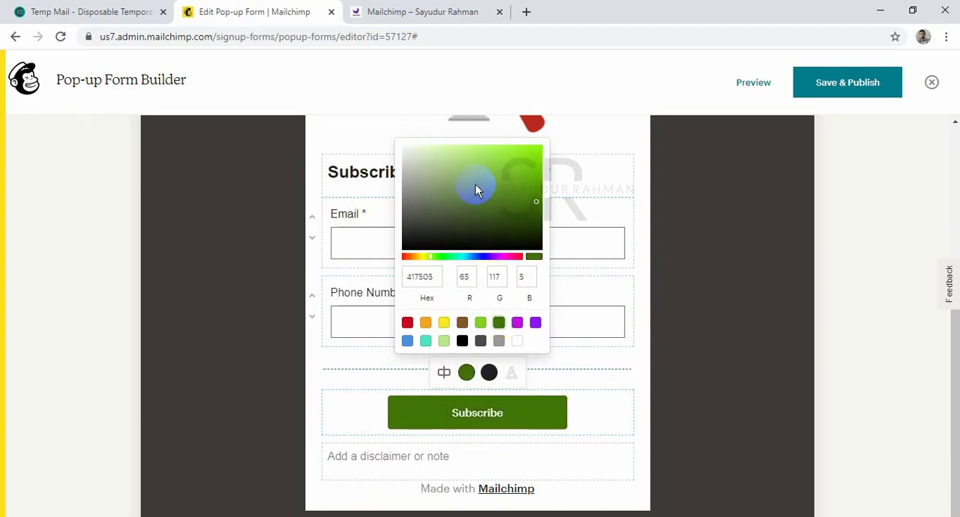
pyautogui.moveTo(475, 191); pyautogui.dragTo(533, 228)
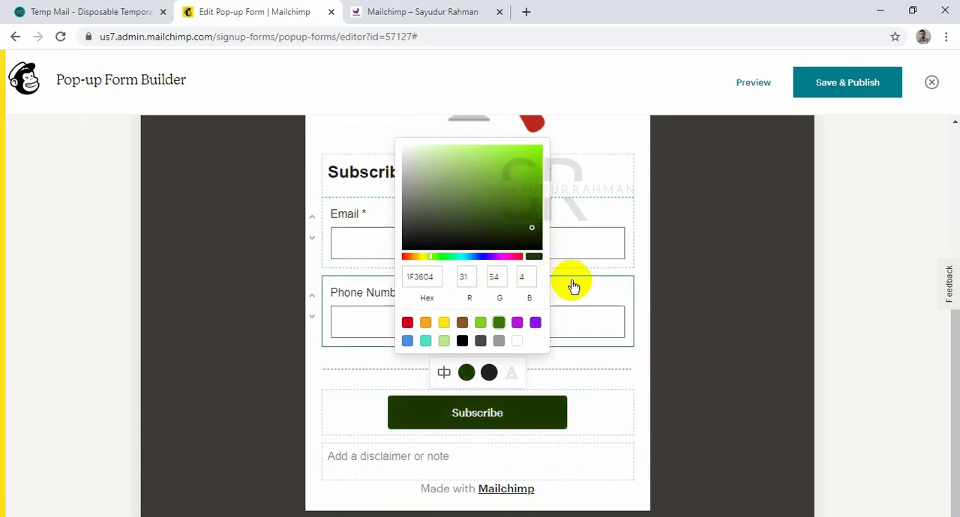
# Set the Subscribe button's second (hover) color to the orange preset F5A623.
pyautogui.click(489, 372)
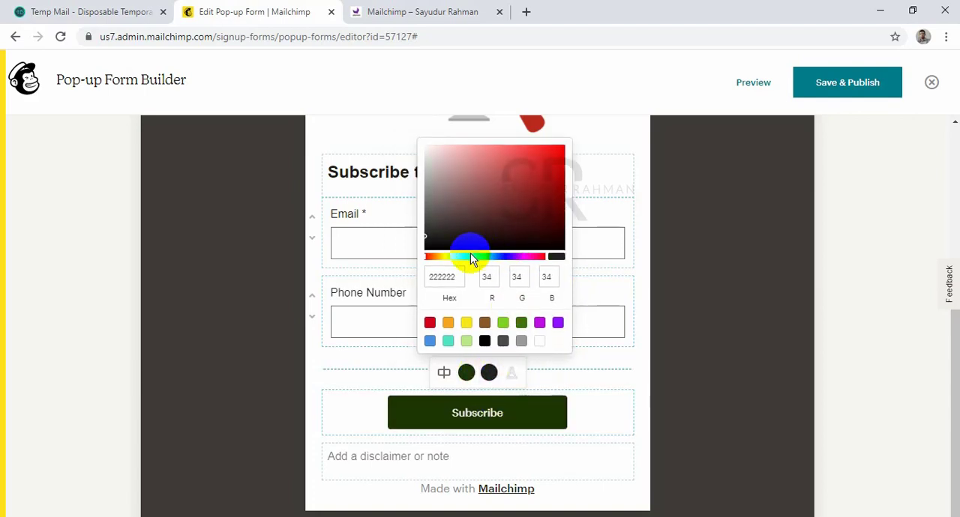
pyautogui.moveTo(472, 257); pyautogui.dragTo(445, 259)
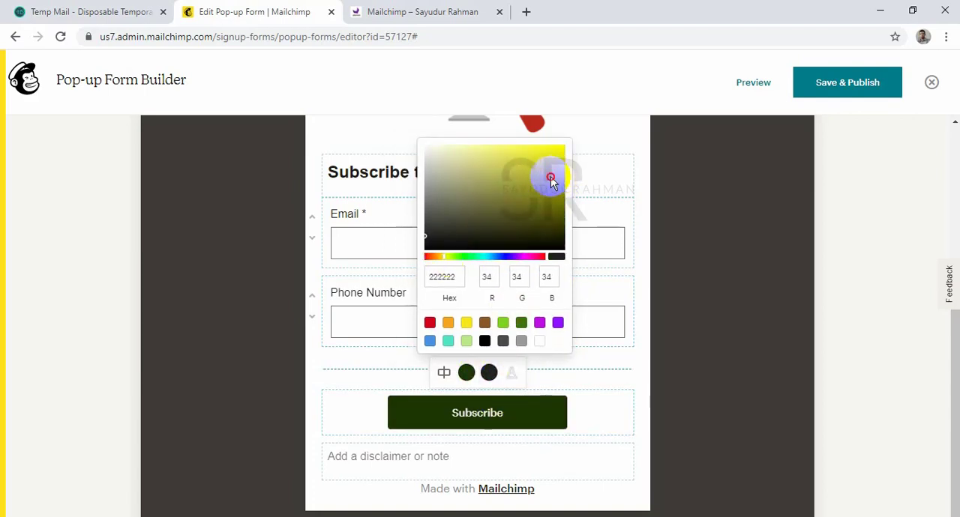
pyautogui.moveTo(551, 181); pyautogui.dragTo(554, 153)
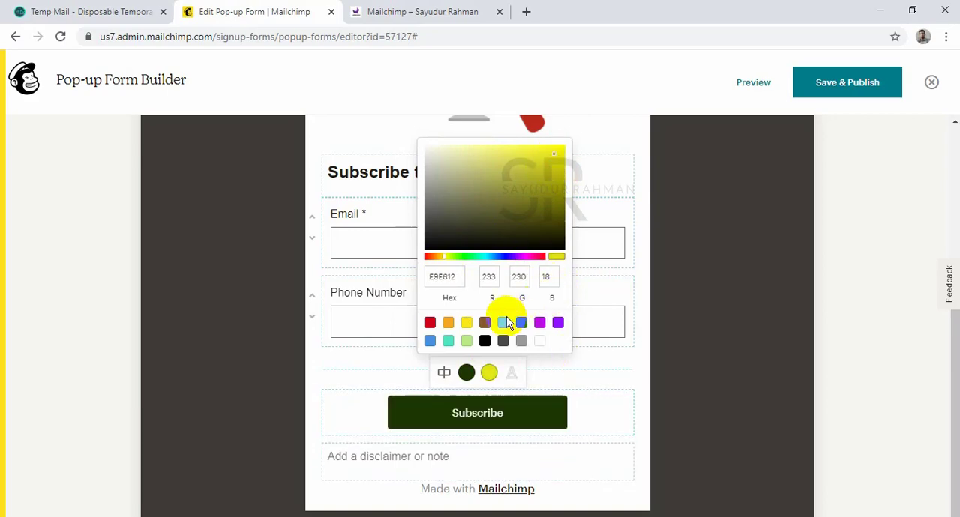
pyautogui.click(448, 323)
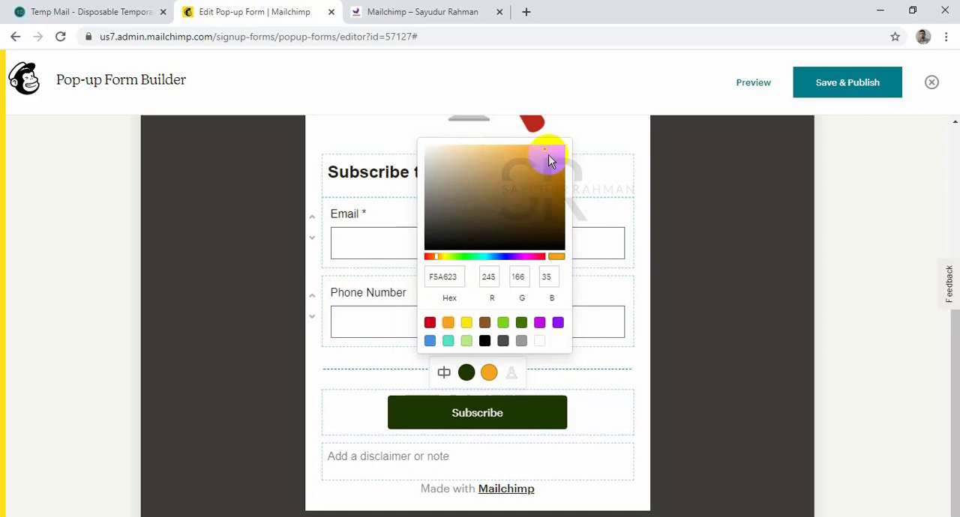
pyautogui.click(646, 332)
# Look over the finished pop-up form, then save and publish it to start connecting the website.
pyautogui.scroll(-1, 518, 441)
pyautogui.scroll(4, 518, 440)
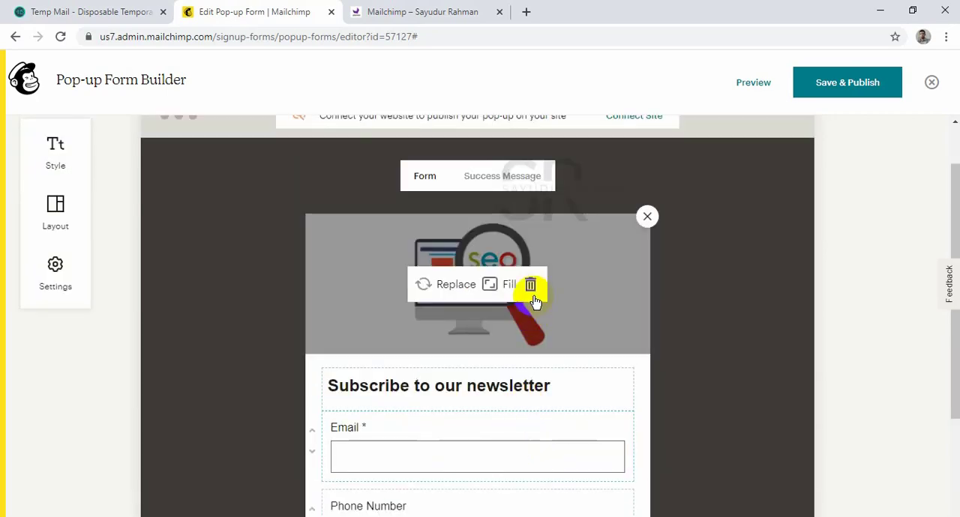
pyautogui.scroll(-4, 562, 315)
pyautogui.scroll(5, 561, 317)
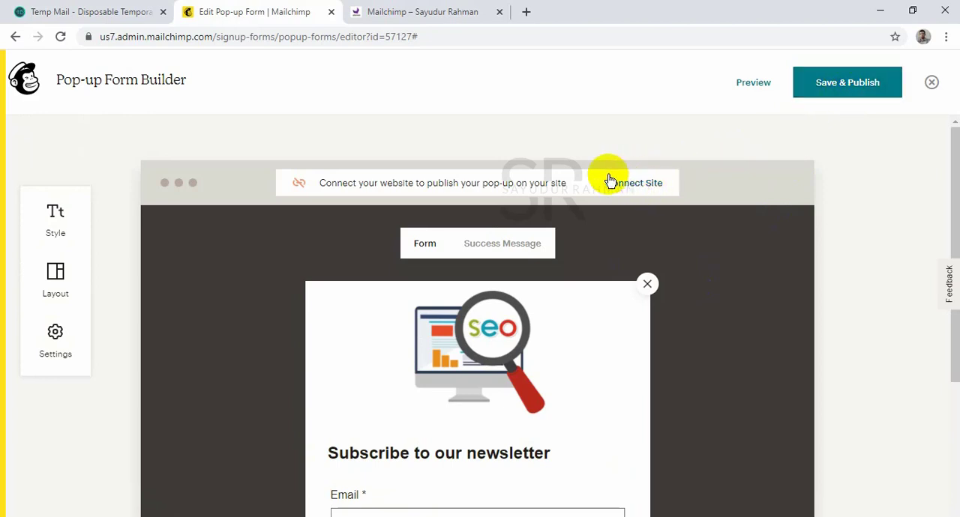
pyautogui.click(634, 197)
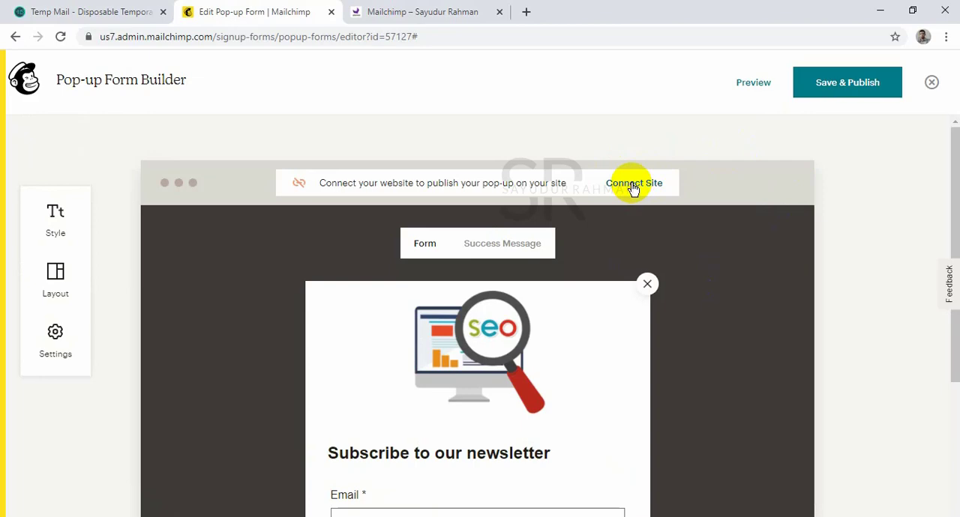
pyautogui.click(840, 88)
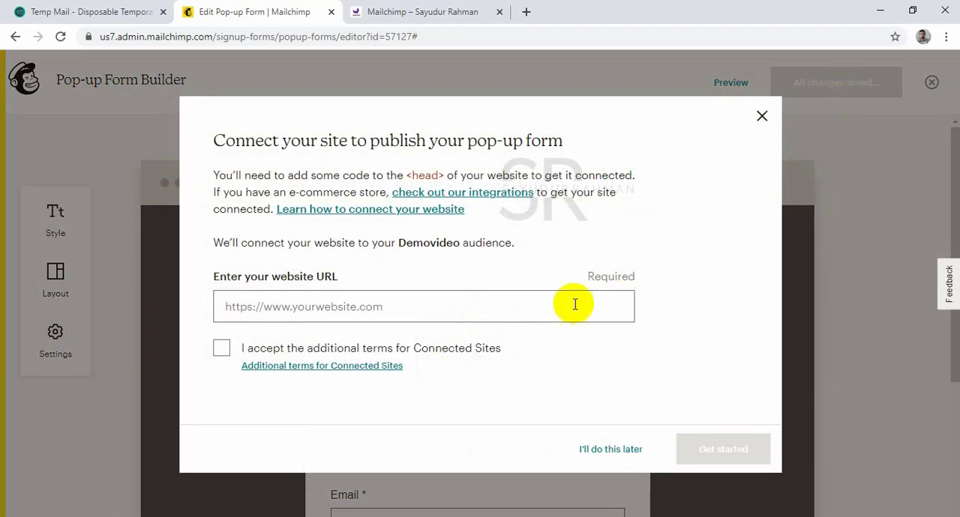
pyautogui.click(375, 307)
pyautogui.click(407, 15)
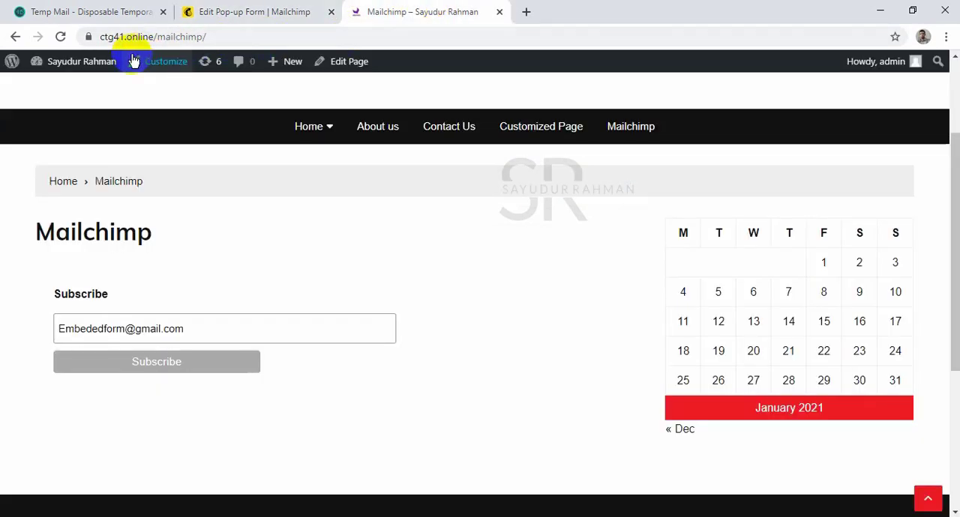
pyautogui.moveTo(153, 37); pyautogui.dragTo(74, 38)
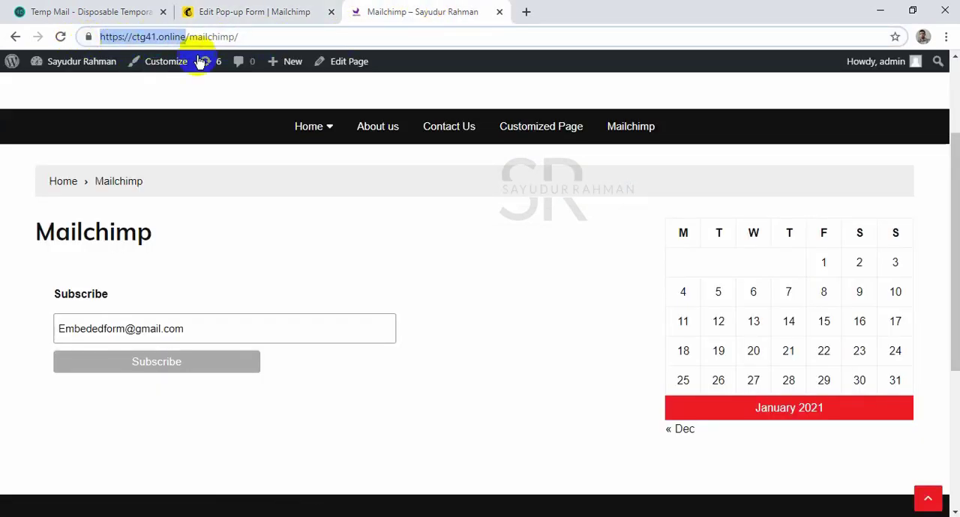
pyautogui.click(270, 11)
pyautogui.click(380, 300)
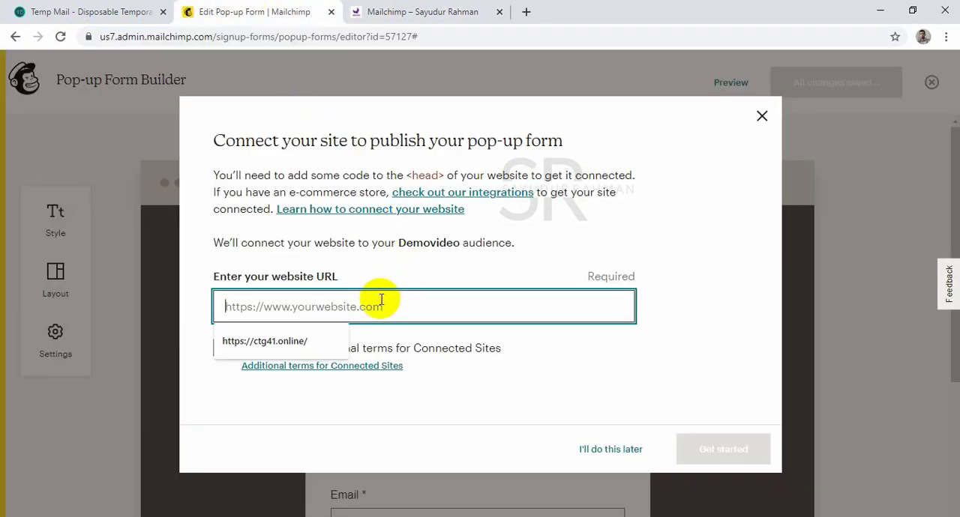
pyautogui.click(247, 341)
pyautogui.click(223, 351)
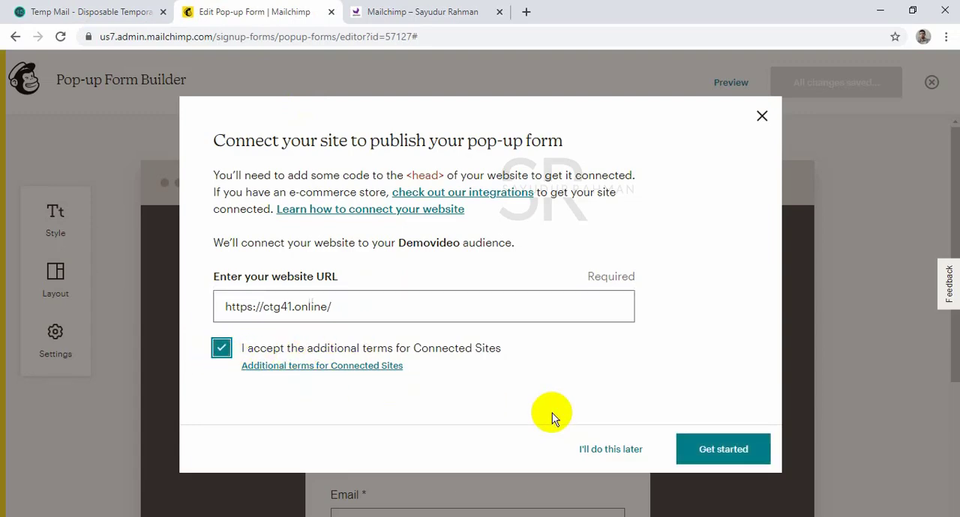
pyautogui.click(680, 449)
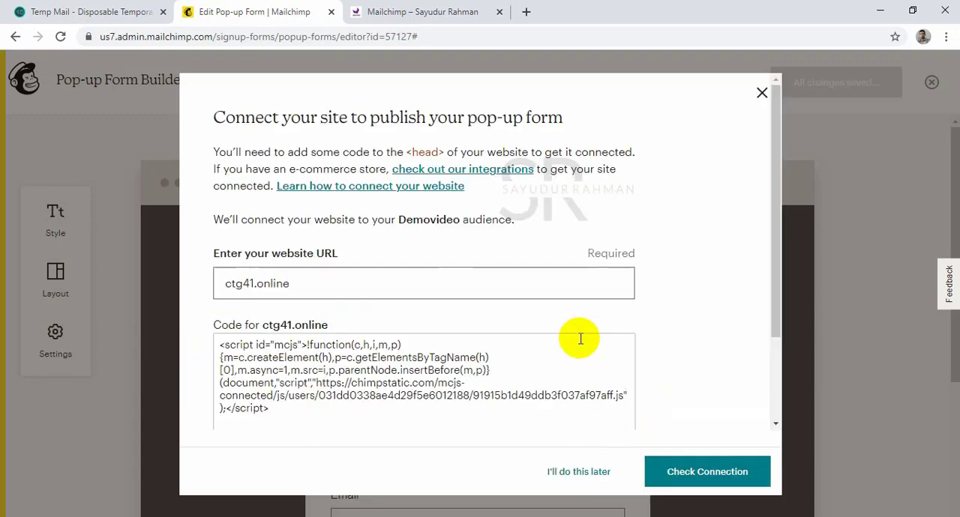
# Copy the full connection code generated for ctg41.online and note that it belongs in the website's <head>.
pyautogui.click(440, 365)
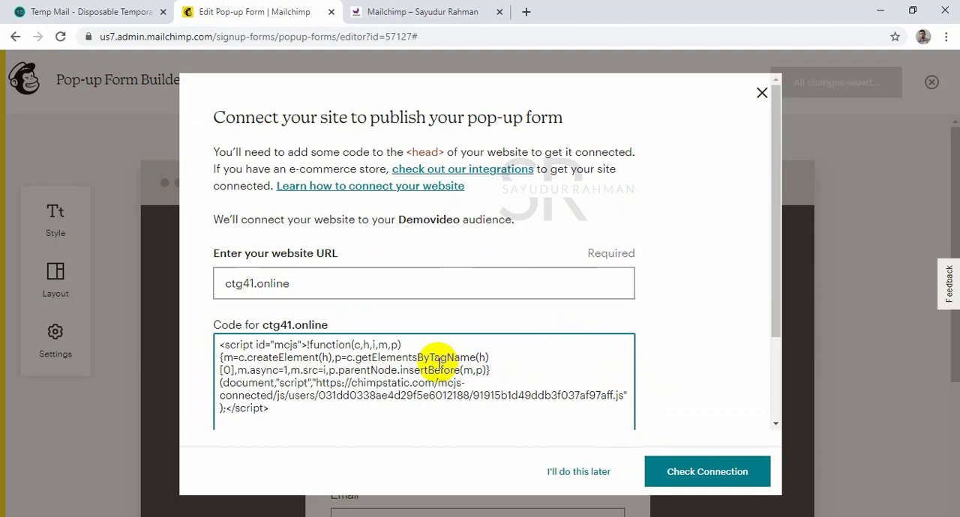
pyautogui.hotkey('ctrl', 'a')
pyautogui.hotkey('ctrl', 'c')
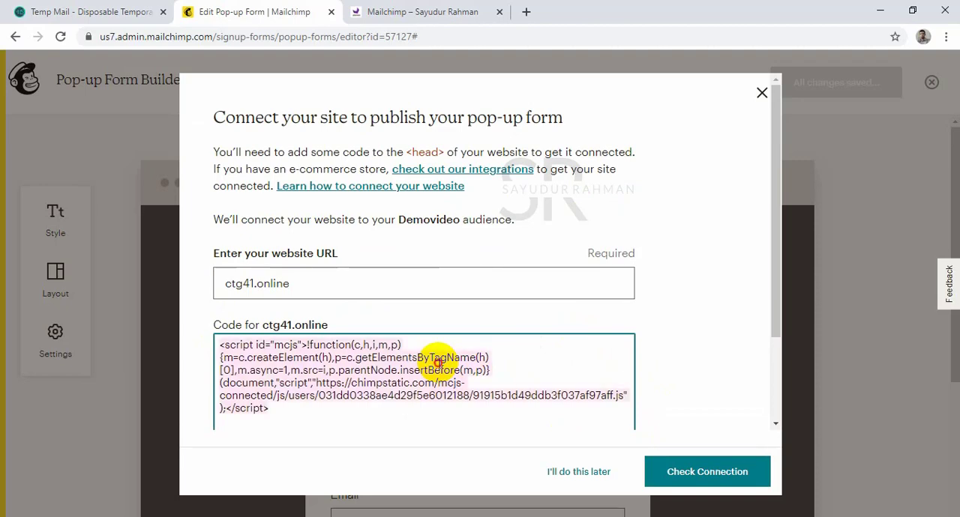
pyautogui.click(439, 363)
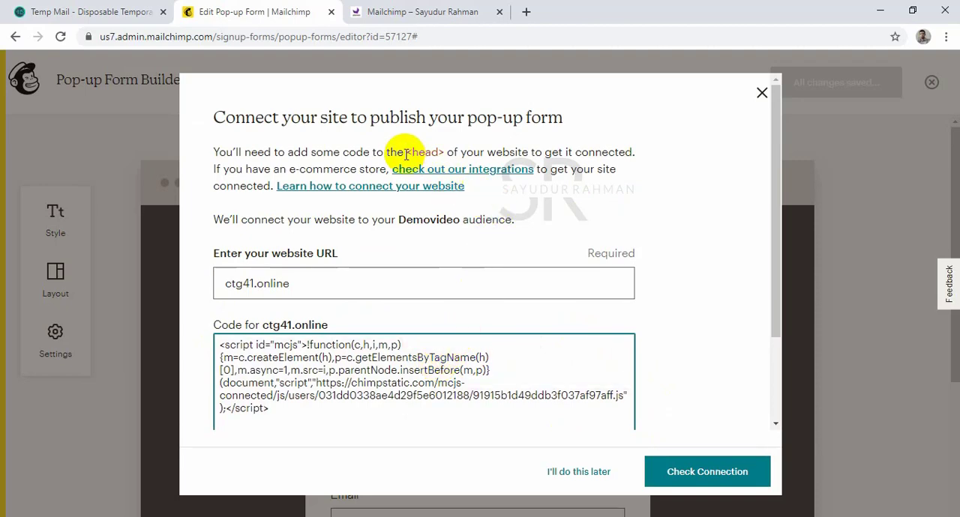
pyautogui.moveTo(405, 152); pyautogui.dragTo(443, 153)
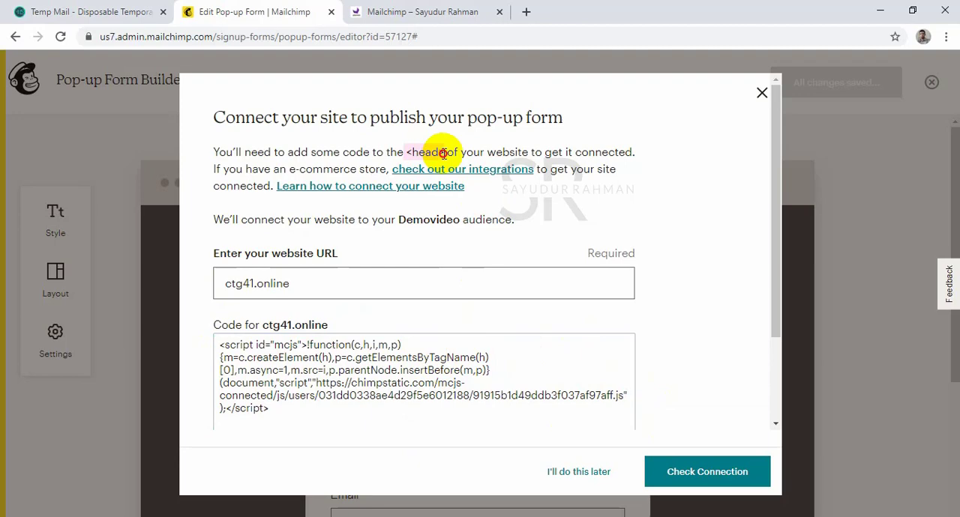
# Switch to the WordPress site, go to its dashboard and open the Insert Headers and Footers settings.
pyautogui.click(439, 15)
pyautogui.scroll(3, 333, 157)
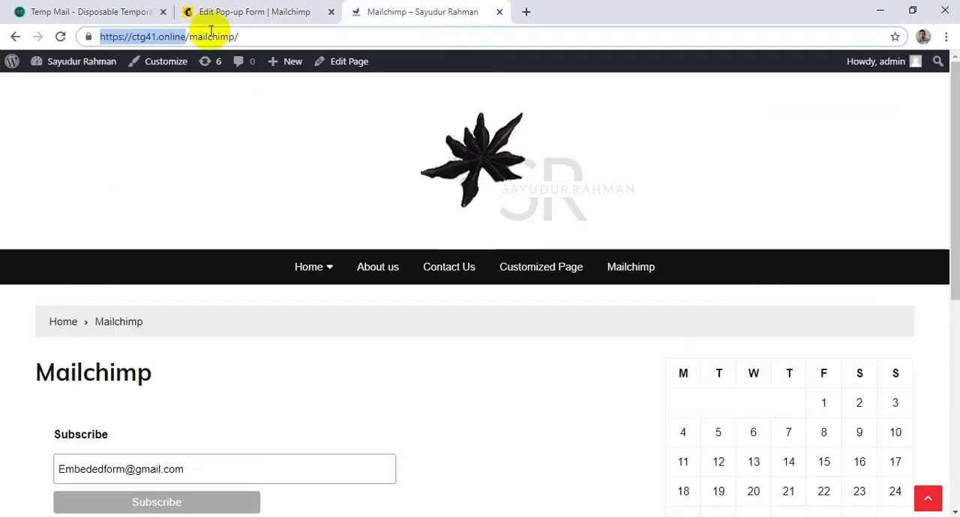
pyautogui.moveTo(78, 66)
pyautogui.click(56, 91)
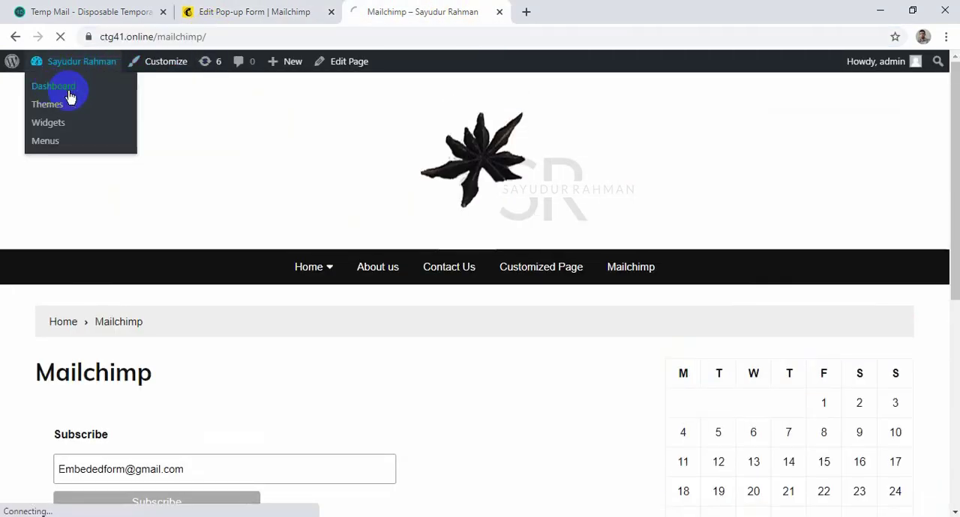
pyautogui.moveTo(65, 454)
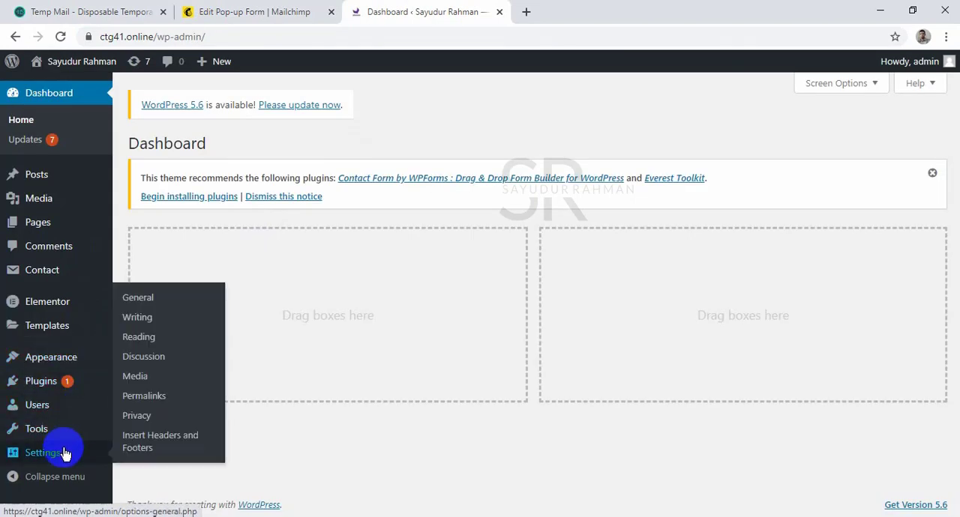
pyautogui.click(126, 440)
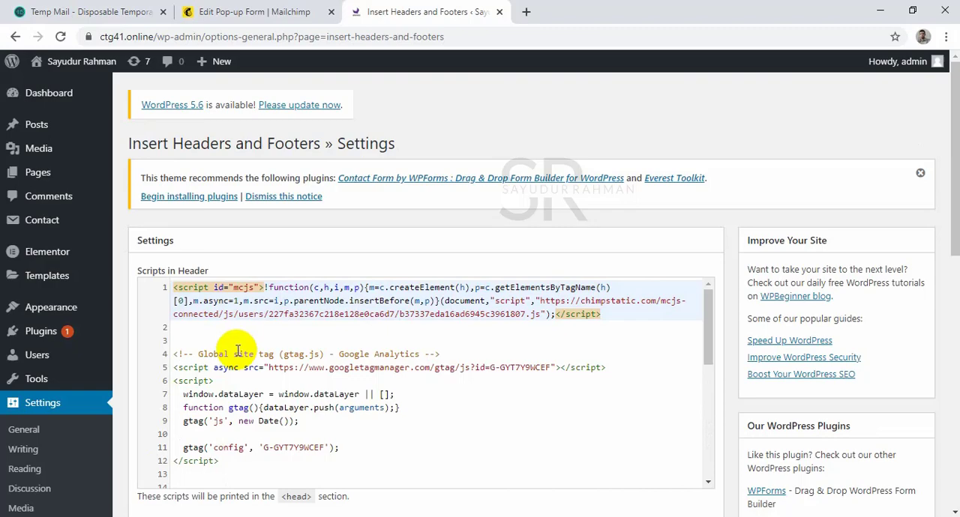
# Paste the Mailchimp connection code above the existing code in Scripts in Header and save the settings.
pyautogui.scroll(-2, 238, 350)
pyautogui.scroll(-3, 235, 350)
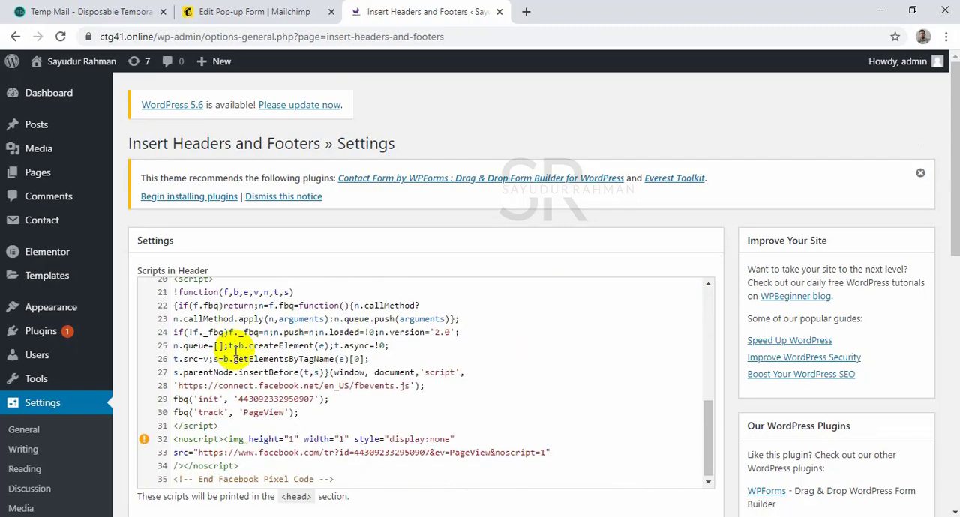
pyautogui.scroll(5, 239, 330)
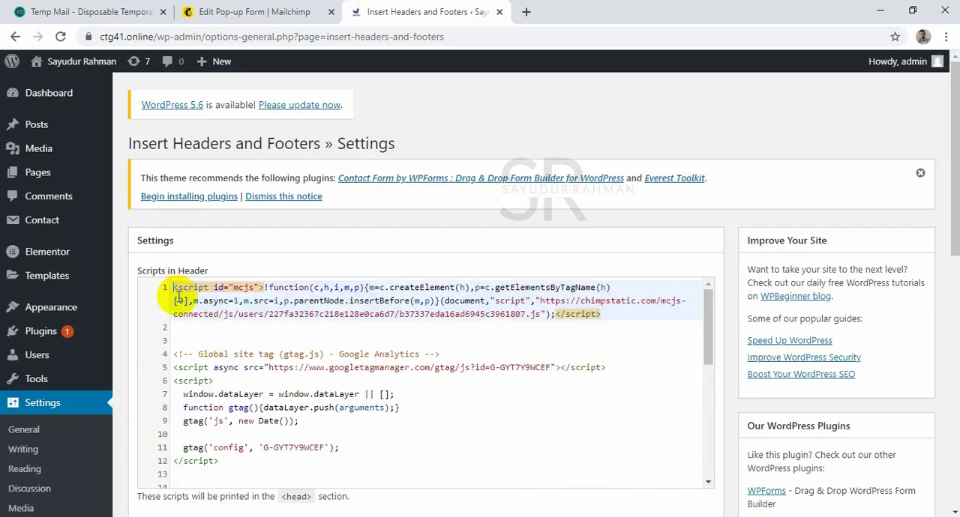
pyautogui.press('Return')
pyautogui.press('Return')
pyautogui.press('Return')
pyautogui.press('Return')
pyautogui.press('Return')
pyautogui.press('Up')
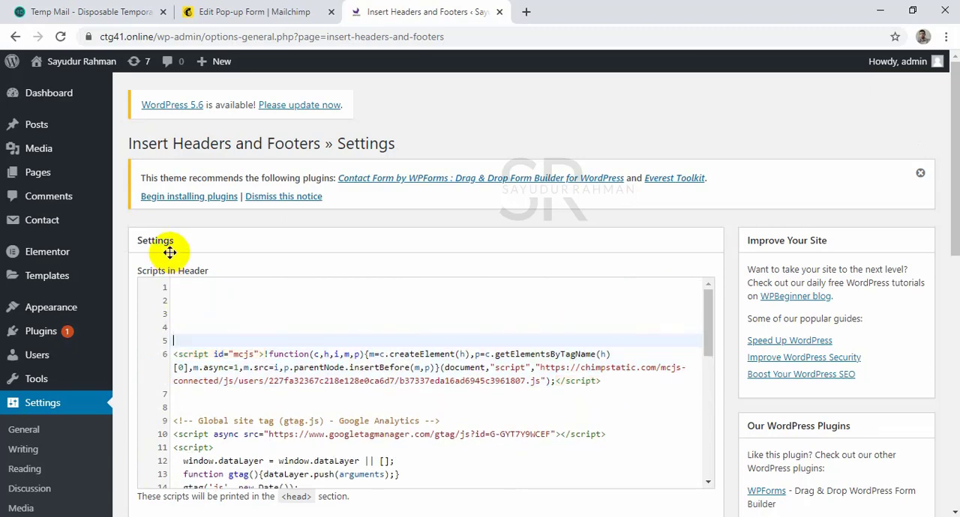
pyautogui.click(190, 293)
pyautogui.hotkey('ctrl', 'v')
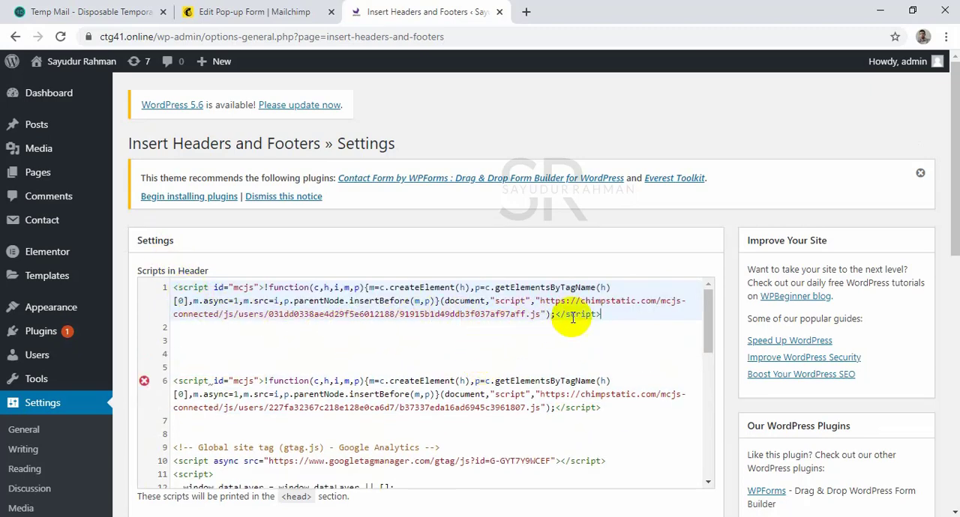
pyautogui.scroll(-10, 455, 418)
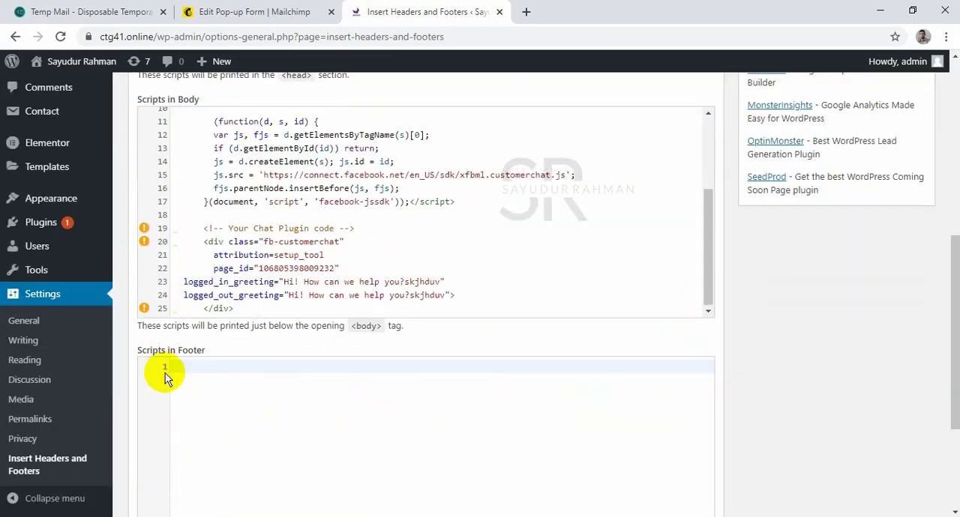
pyautogui.scroll(-3, 165, 368)
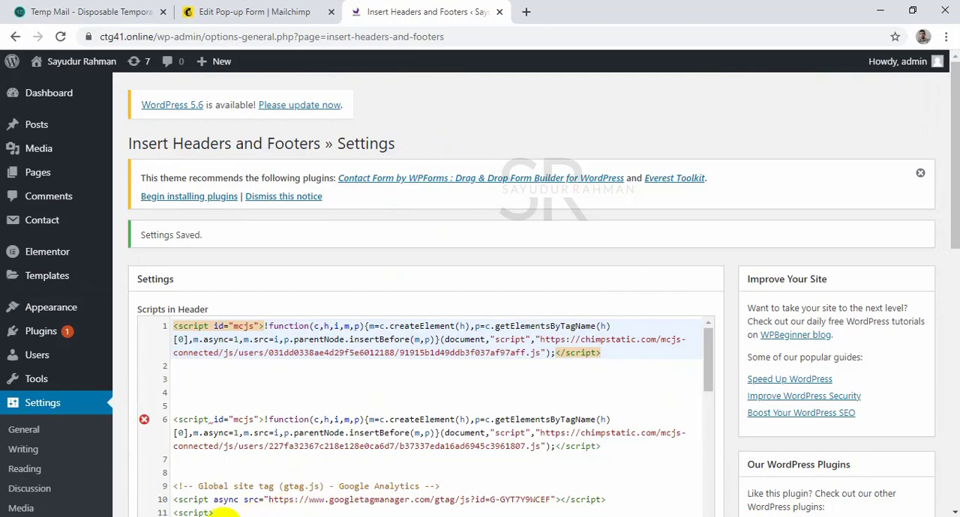
# Try to open the website in an incognito window using an entry from the clipboard history.
pyautogui.click(947, 37)
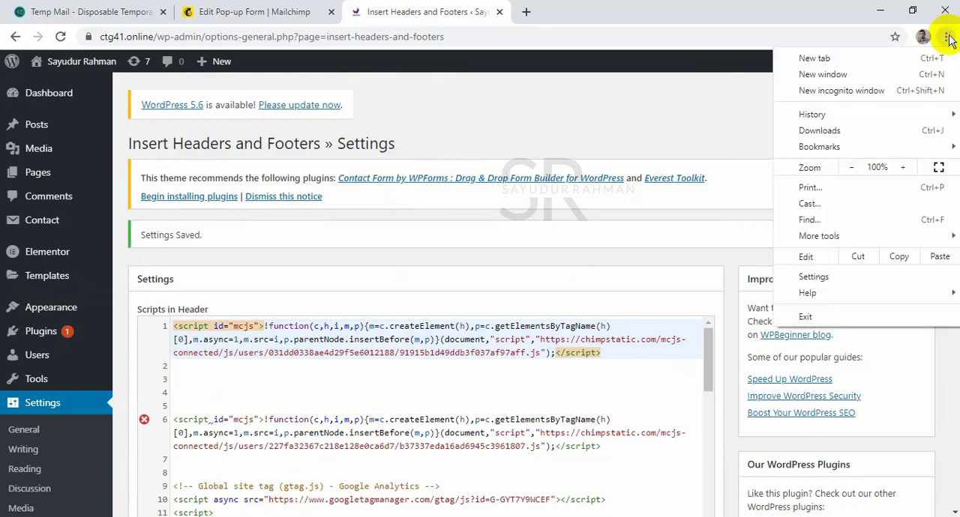
pyautogui.click(873, 91)
pyautogui.press('super+v')
pyautogui.click(442, 195)
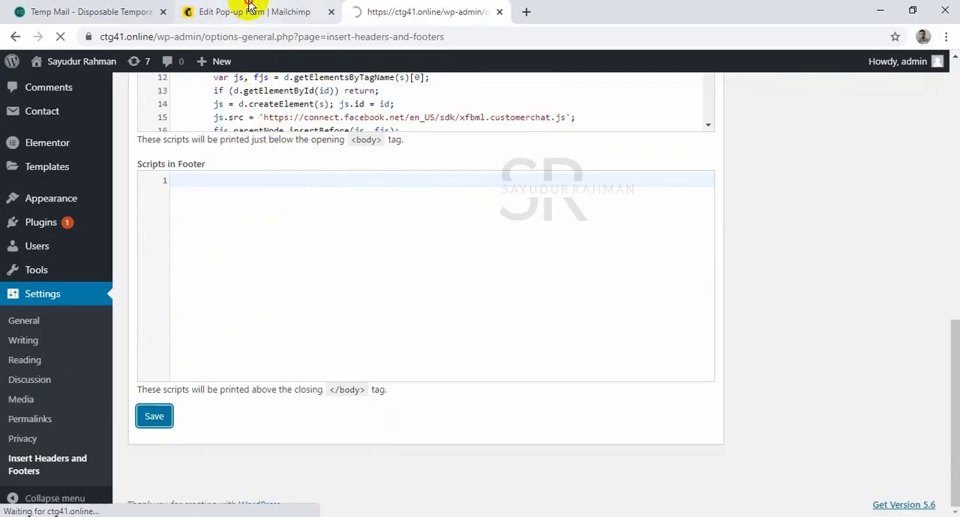
# Return to the Mailchimp pop-up form editor and check the website's connection.
pyautogui.click(232, 11)
pyautogui.scroll(-3, 617, 349)
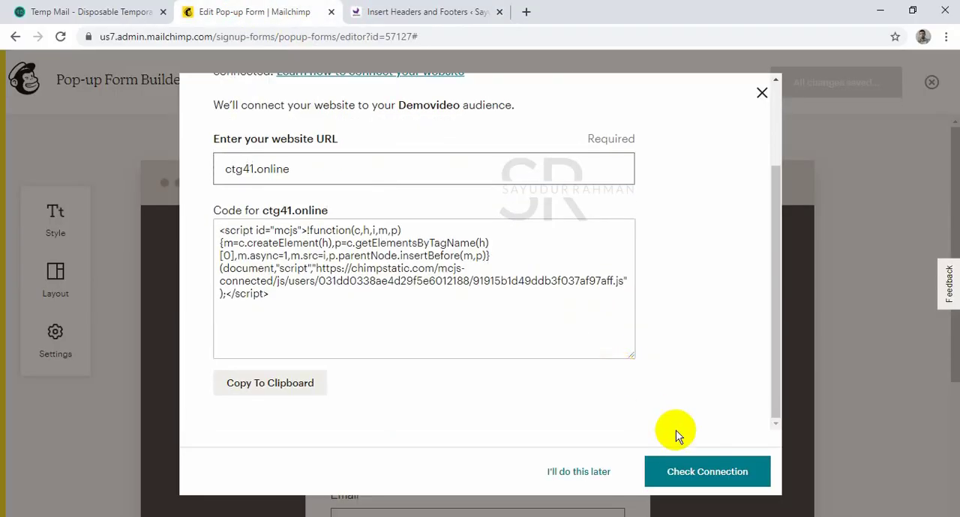
pyautogui.click(707, 480)
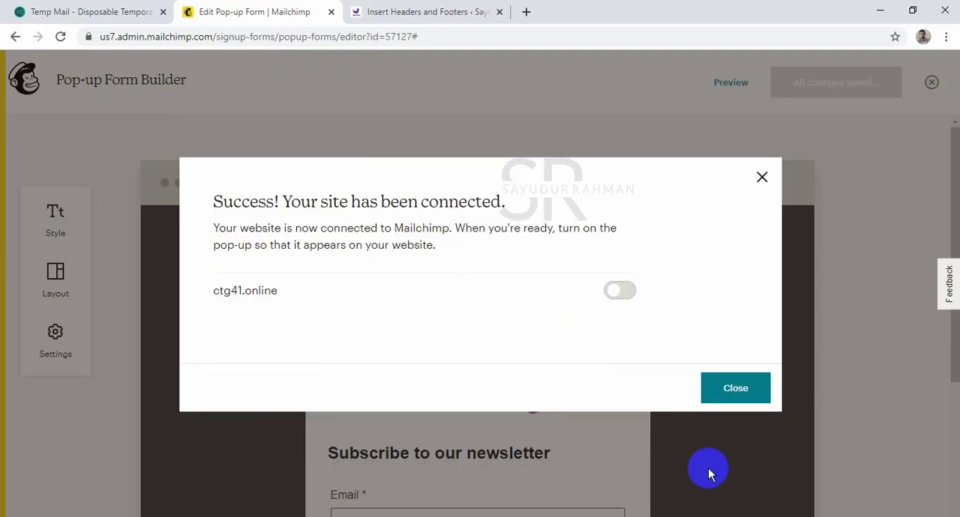
# Turn on the pop-up form for ctg41.online and close the connection dialog.
pyautogui.moveTo(319, 207); pyautogui.dragTo(435, 204)
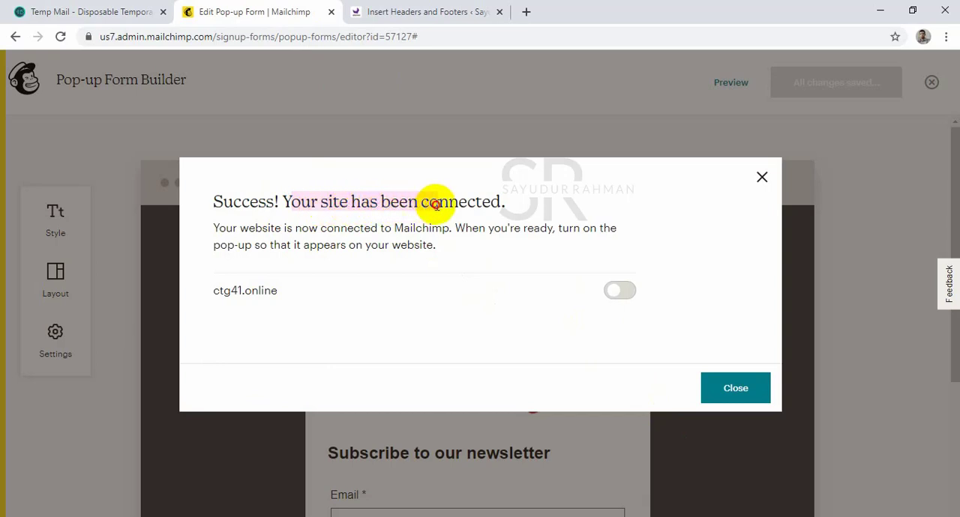
pyautogui.click(628, 287)
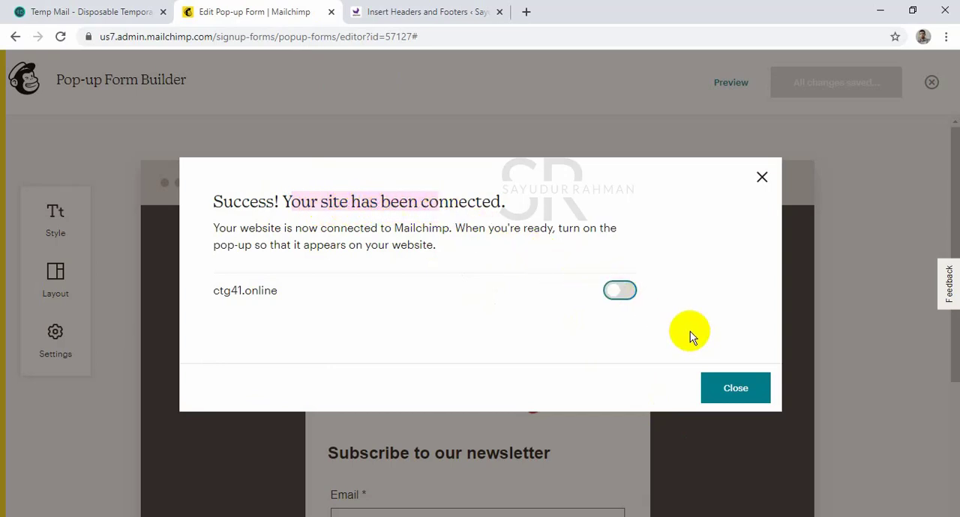
pyautogui.click(754, 393)
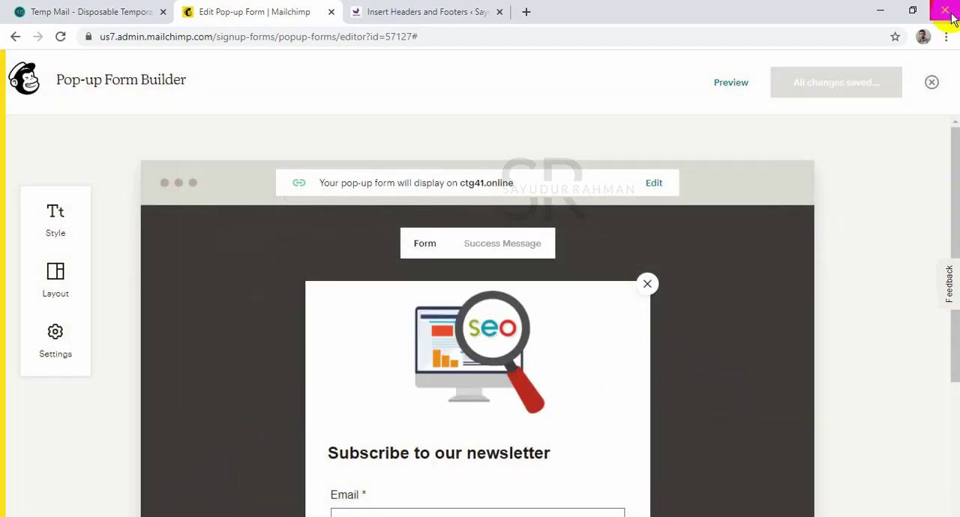
# Open a new incognito window and load the ctg41.online website to bring up the pop-up form.
pyautogui.click(946, 36)
pyautogui.click(895, 93)
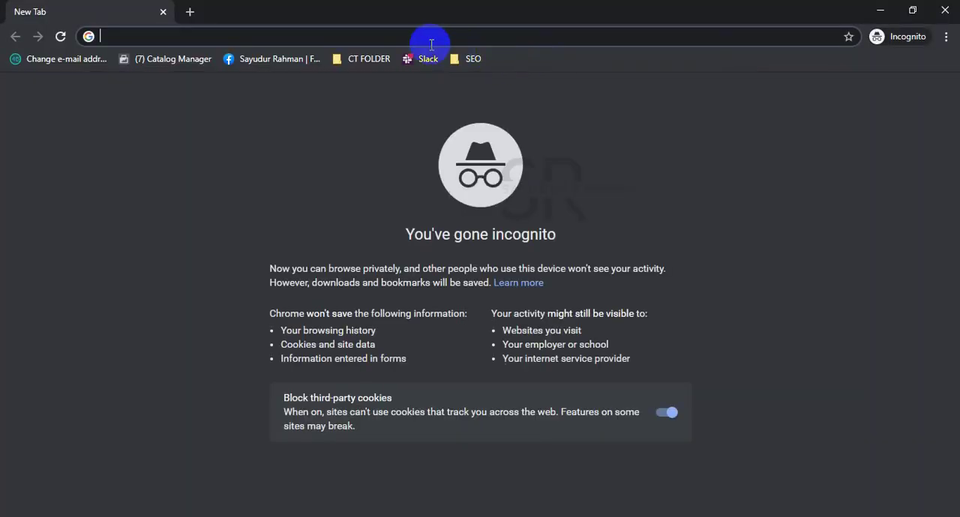
pyautogui.write('https://ctg41.online/')
pyautogui.press('Return')
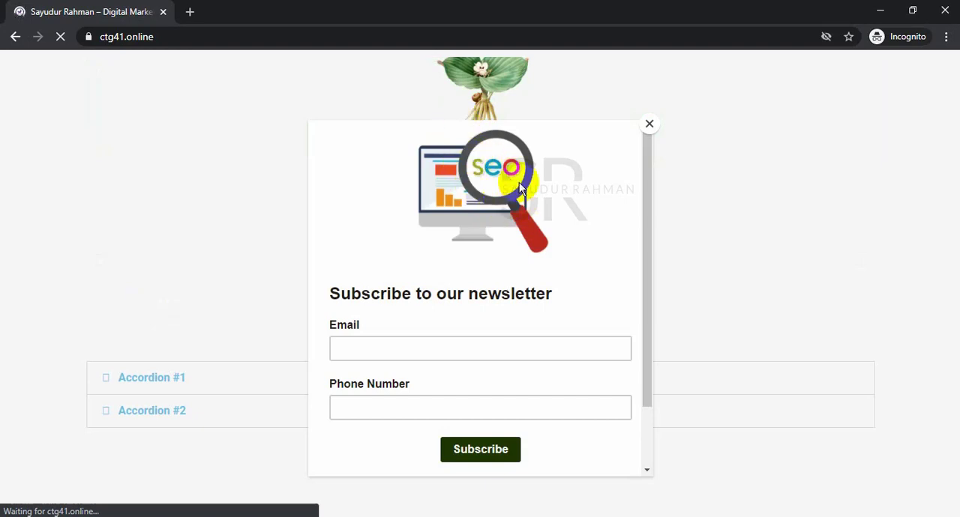
# Enter "subscriber pop up" as the email, fill in the suggested phone number and try to submit the signup form.
pyautogui.click(435, 353)
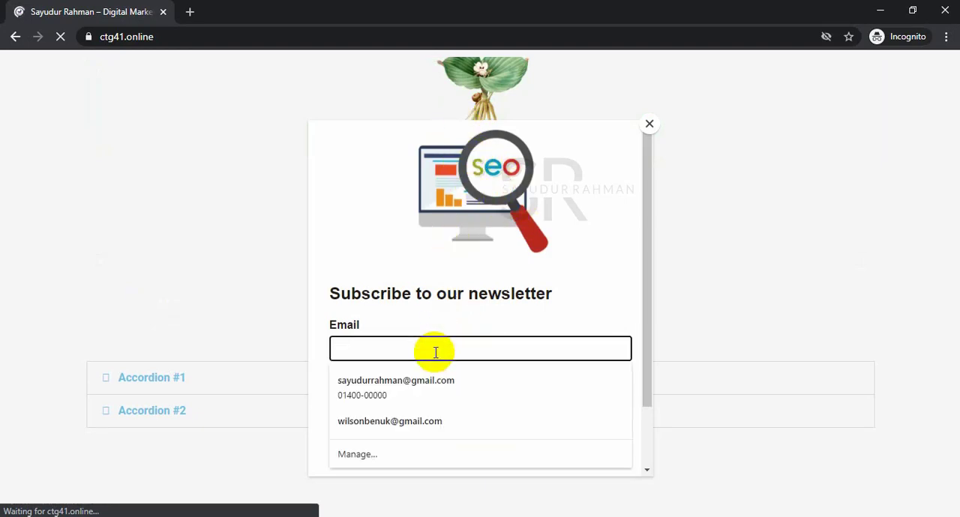
pyautogui.write('subscriber')
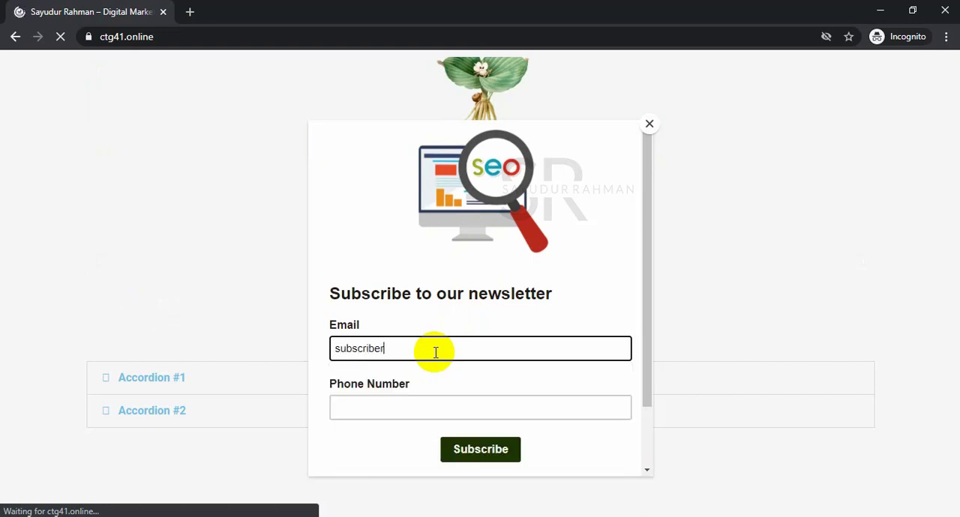
pyautogui.write(' pop')
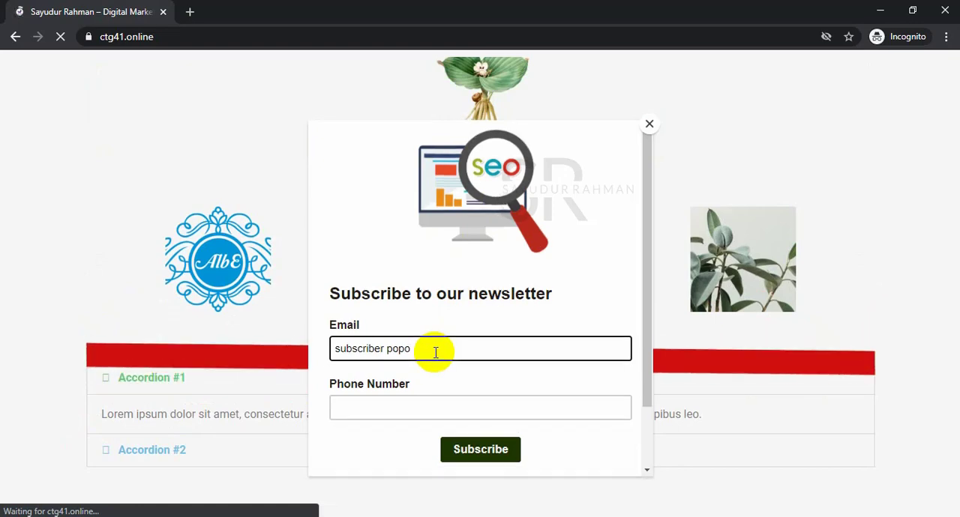
pyautogui.write(' up')
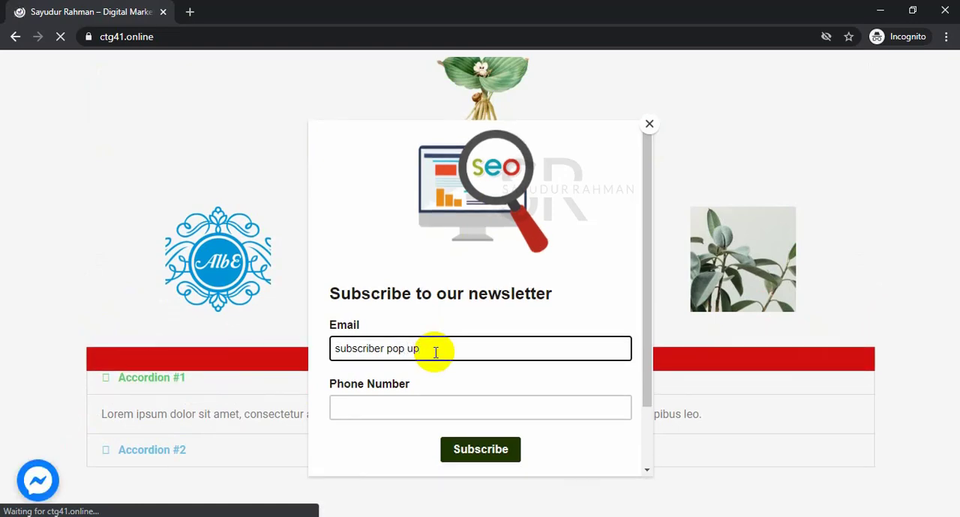
pyautogui.click(433, 401)
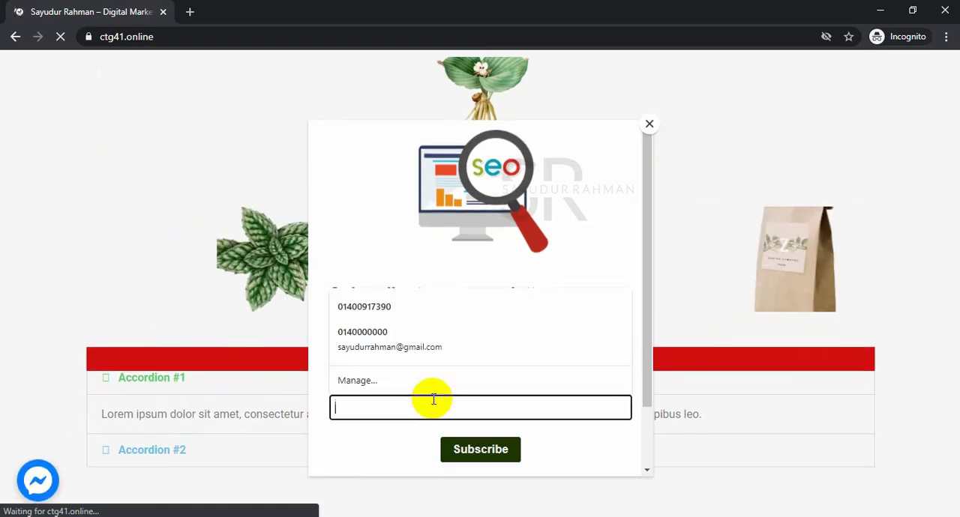
pyautogui.click(401, 331)
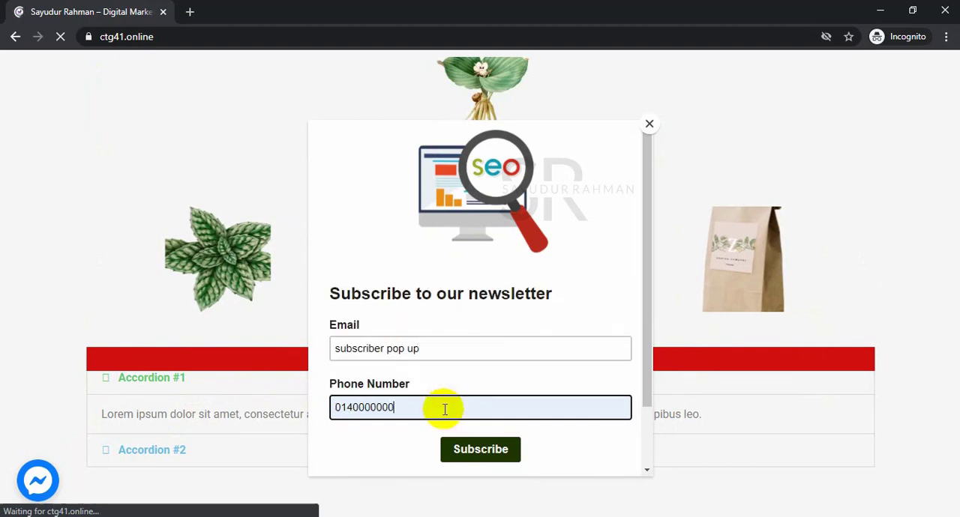
pyautogui.click(497, 453)
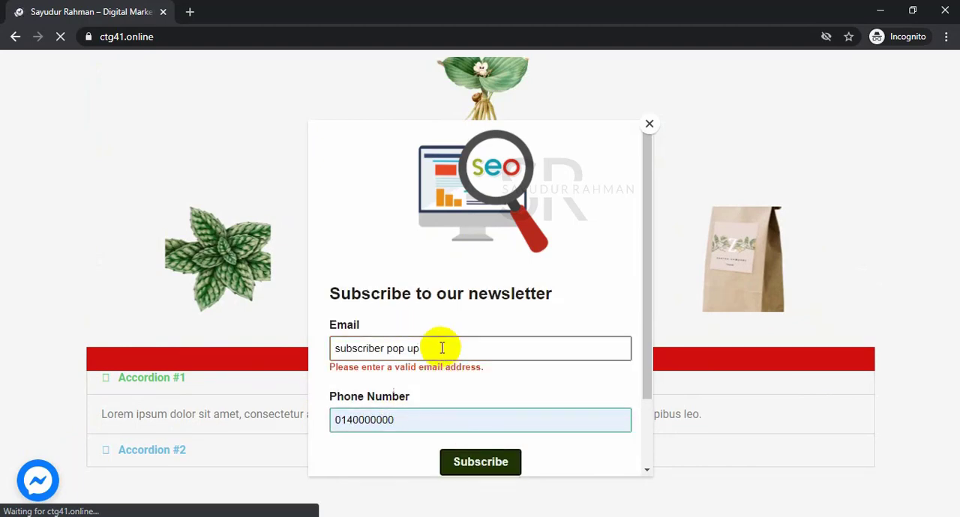
# Replace the email entry with a complete Gmail address, submit the subscription and close the thank-you message.
pyautogui.moveTo(442, 348); pyautogui.dragTo(390, 348)
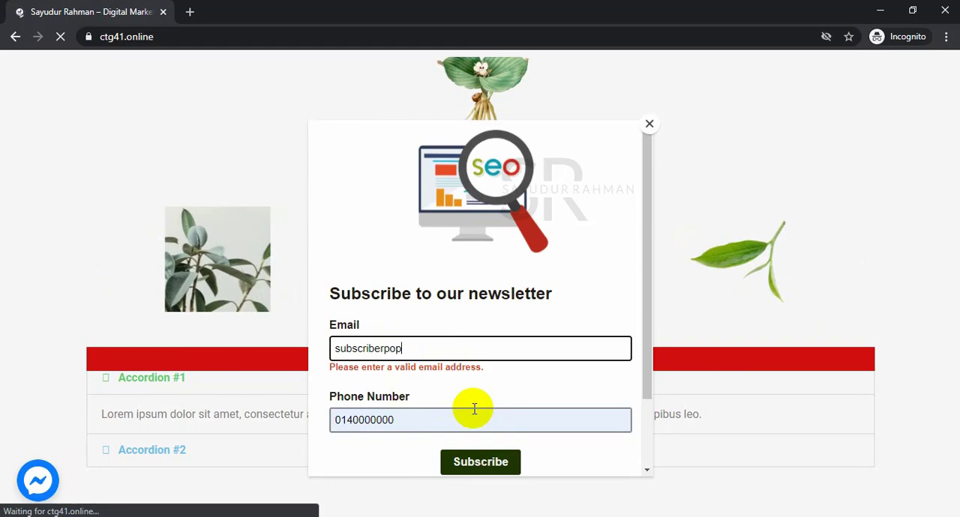
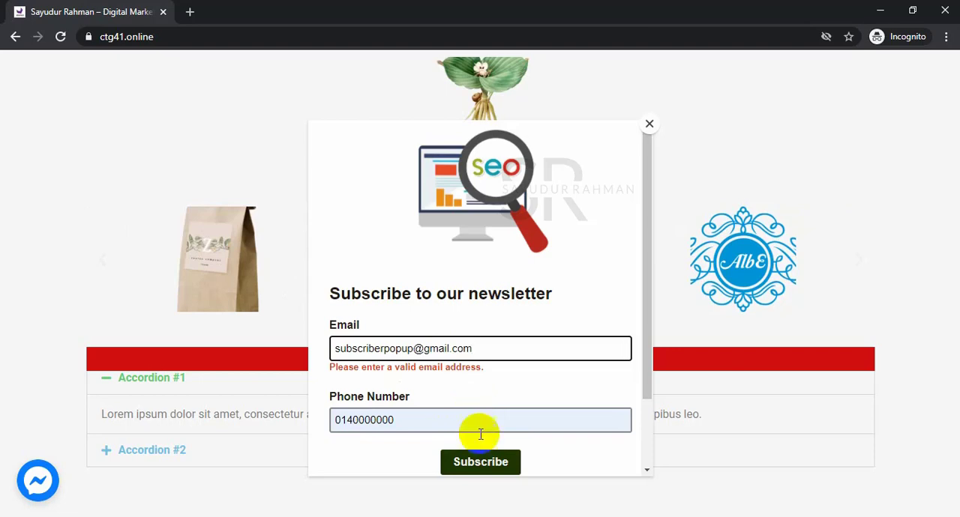
pyautogui.click(484, 460)
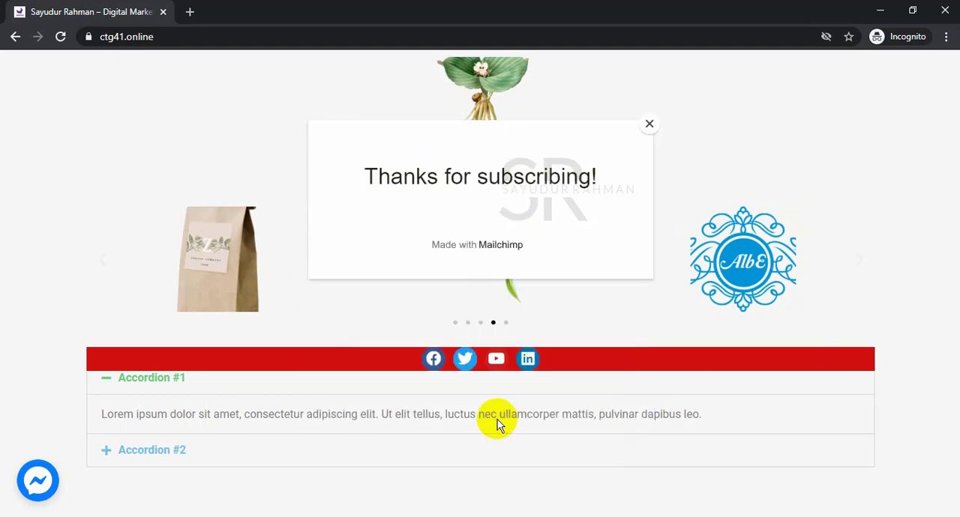
pyautogui.click(649, 125)
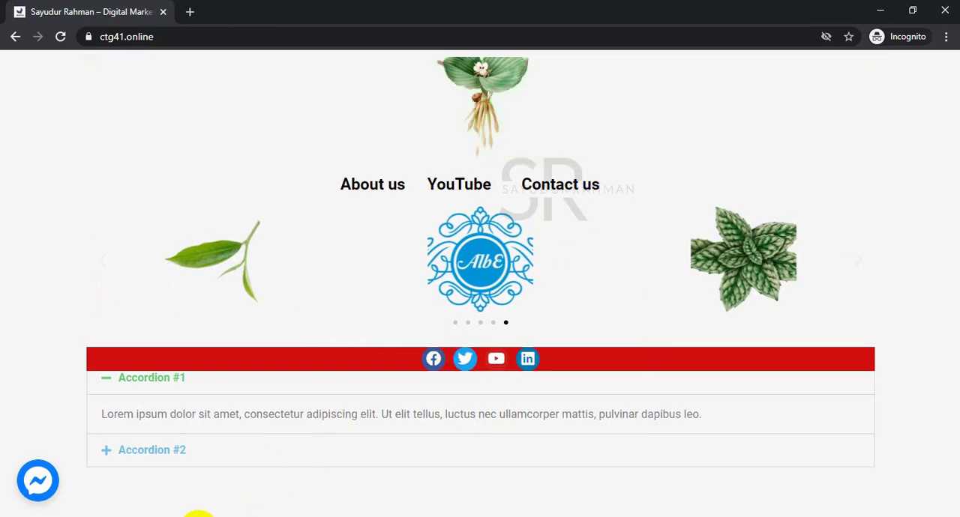
# Return to Mailchimp, leave the pop-up form builder and check the Demovideo audience's contact list for the pop-up subscriber.
pyautogui.click(199, 516)
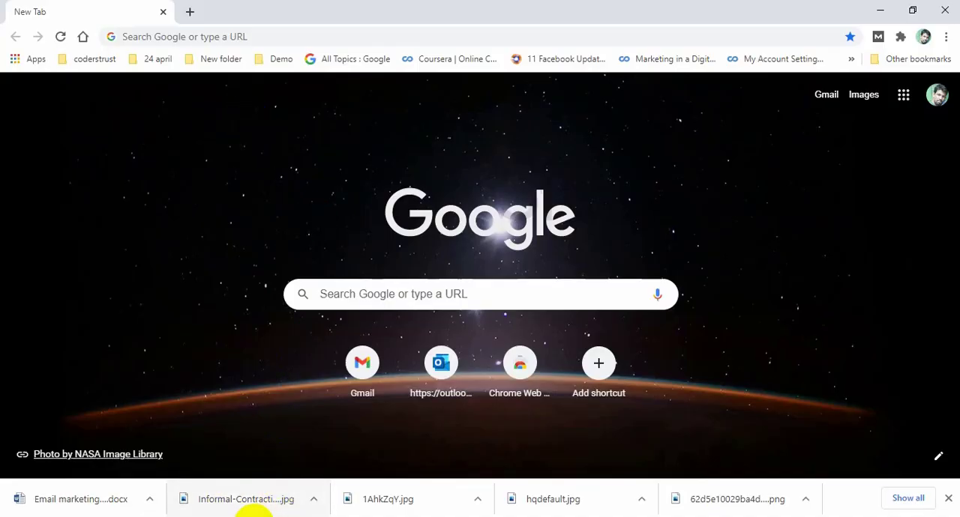
pyautogui.moveTo(253, 514)
pyautogui.click(244, 487)
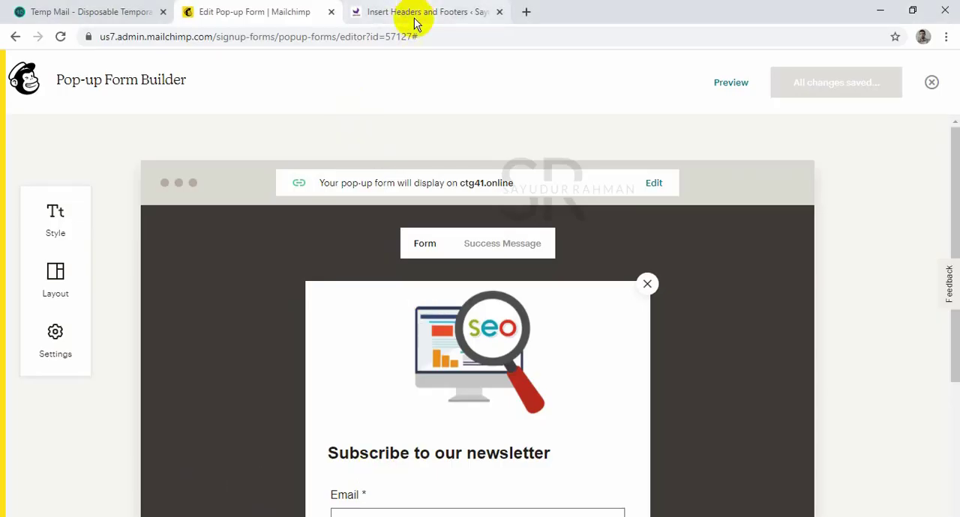
pyautogui.click(15, 37)
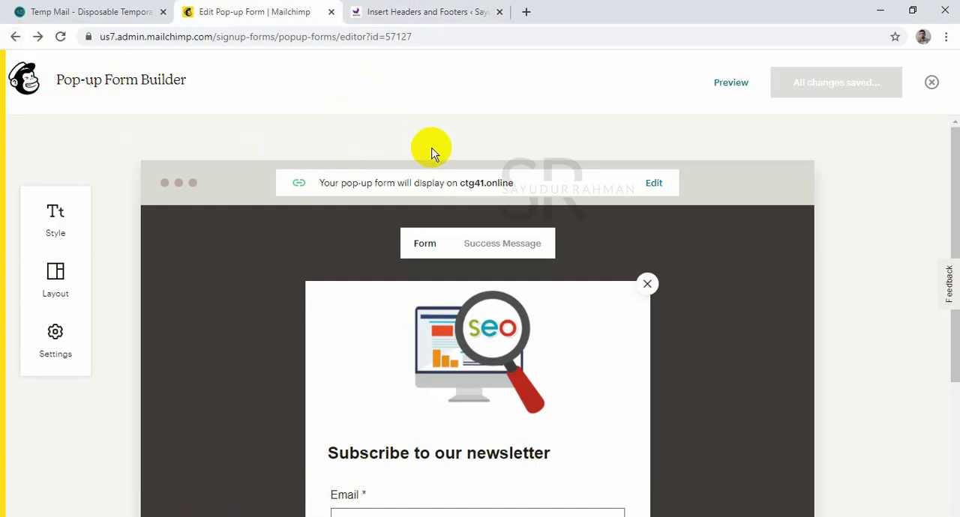
pyautogui.click(15, 38)
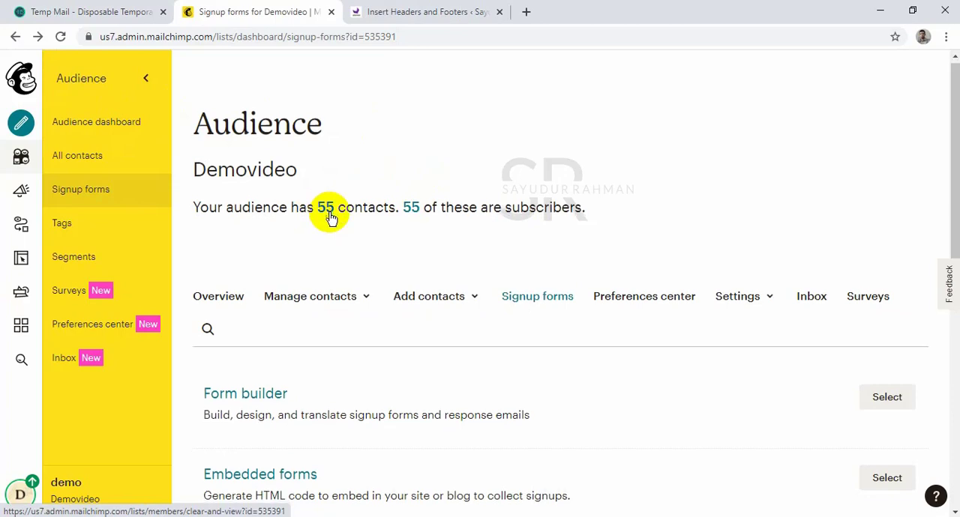
pyautogui.click(328, 214)
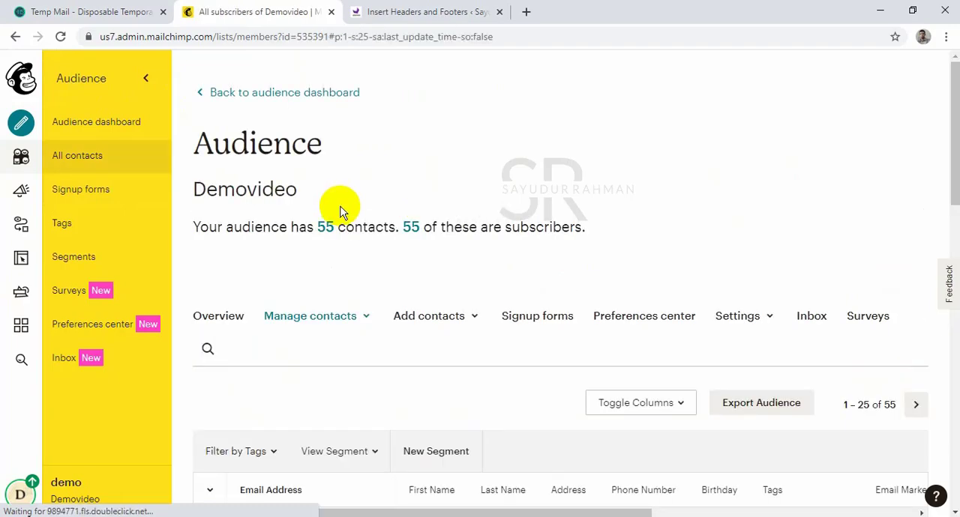
pyautogui.scroll(-4, 420, 255)
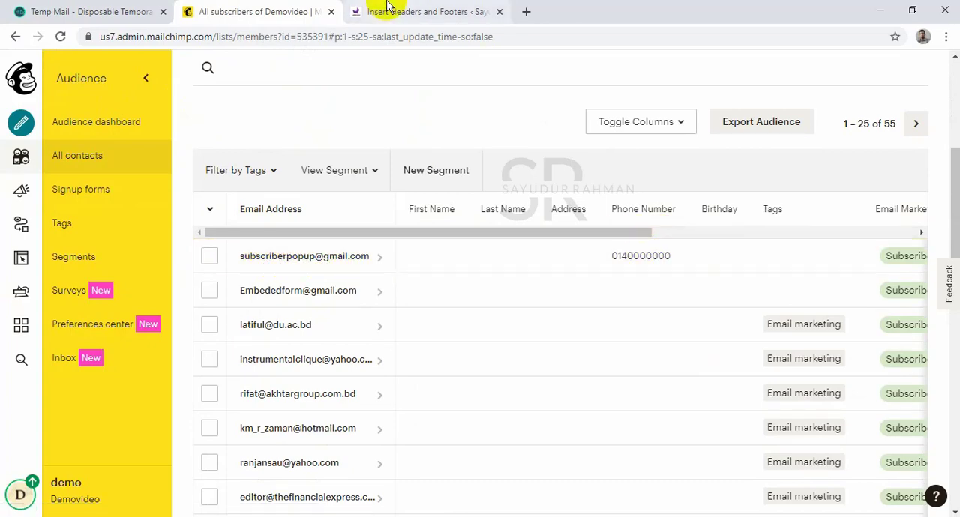
pyautogui.scroll(4, 547, 197)
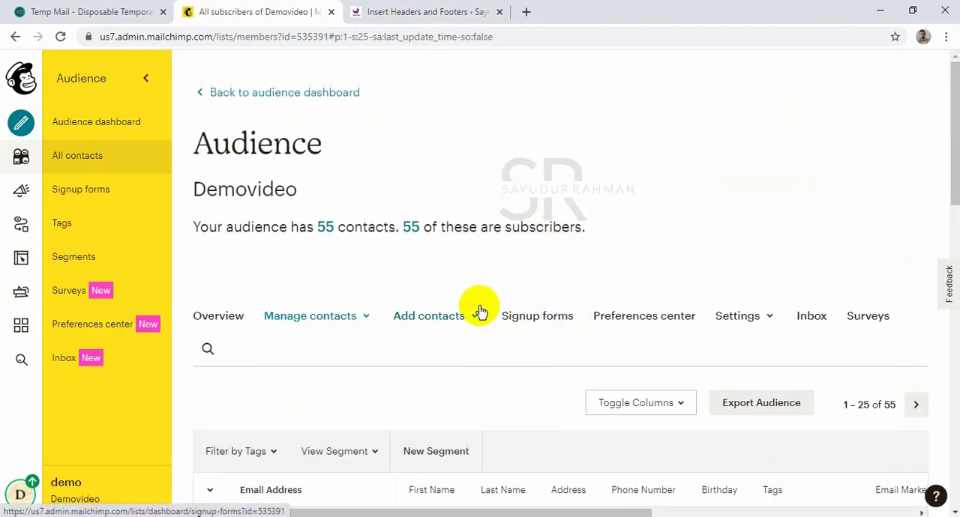
# Open the Demovideo audience's signup forms page and review the available form types.
pyautogui.click(546, 322)
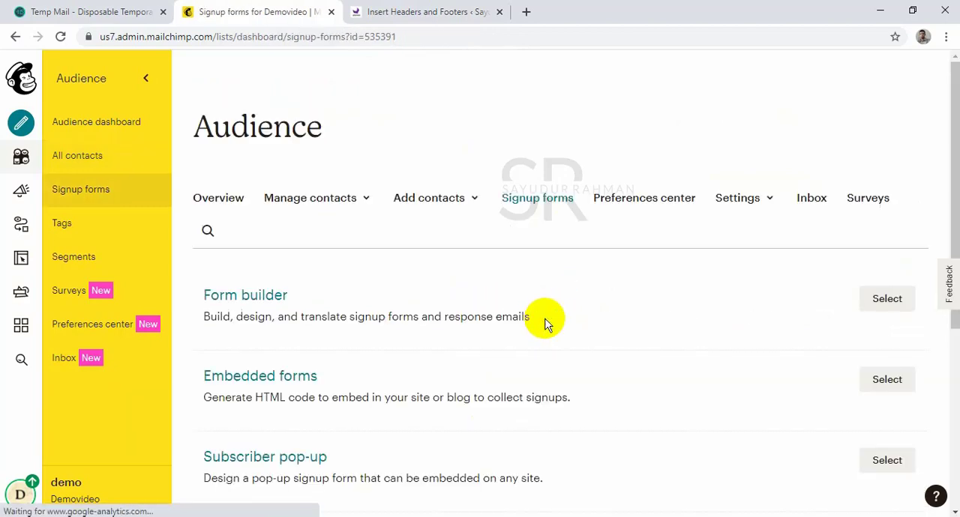
pyautogui.scroll(-2, 549, 324)
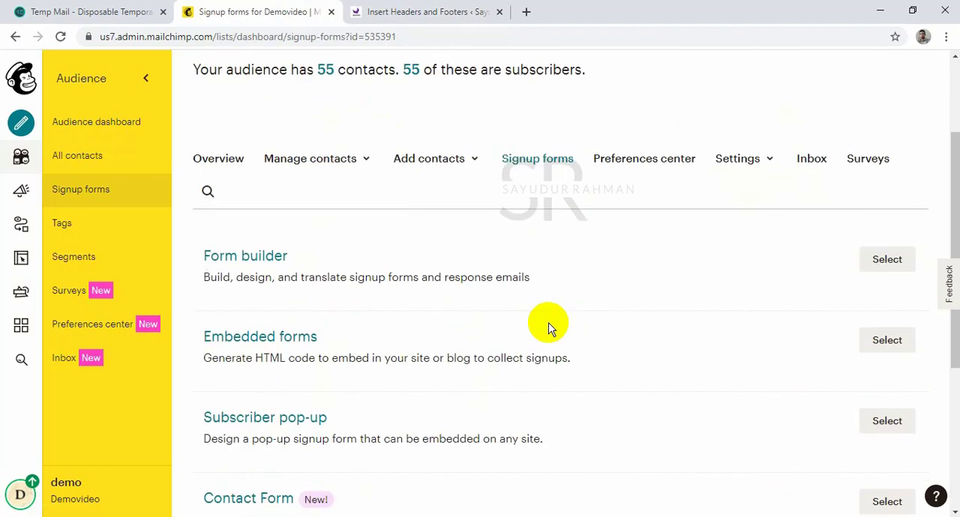
pyautogui.scroll(-4, 548, 328)
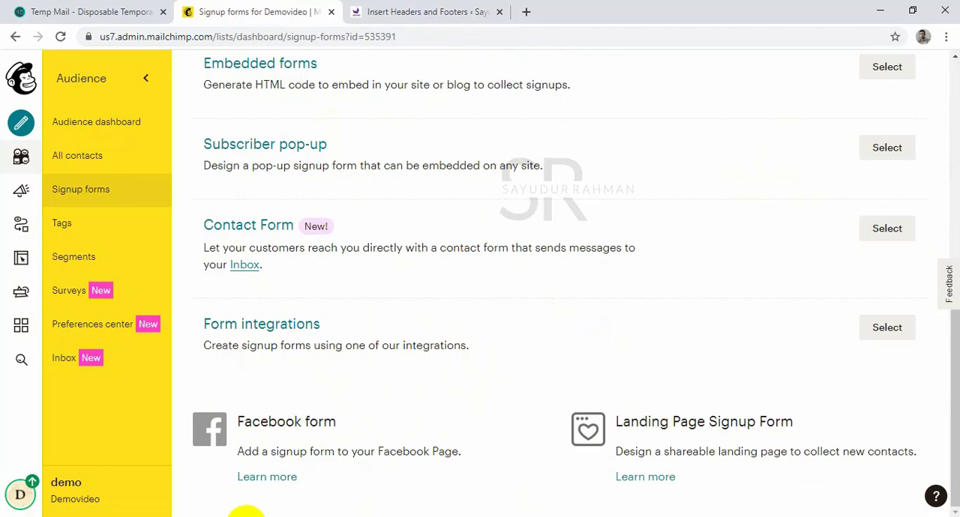
# Switch to the WordPress admin site and search the plugins available to add for "mailchimp".
pyautogui.click(411, 11)
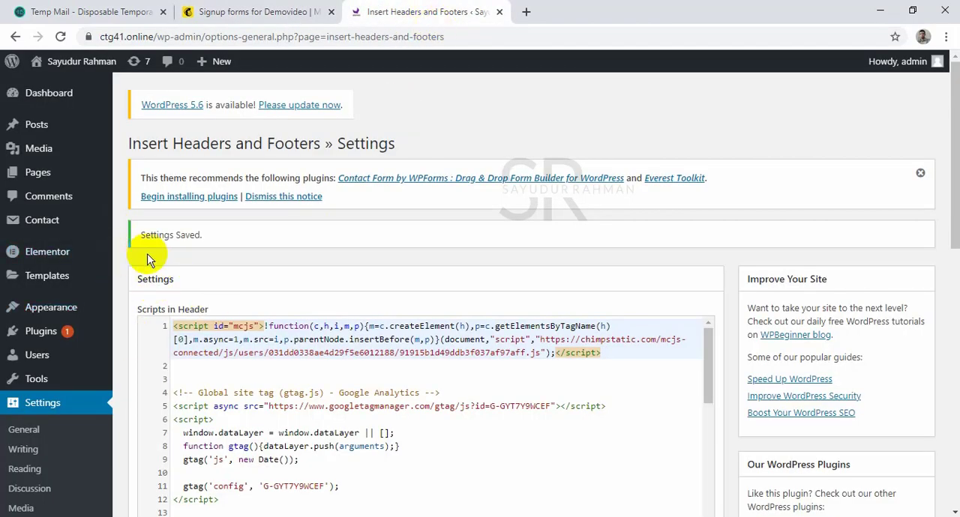
pyautogui.moveTo(79, 332)
pyautogui.click(137, 341)
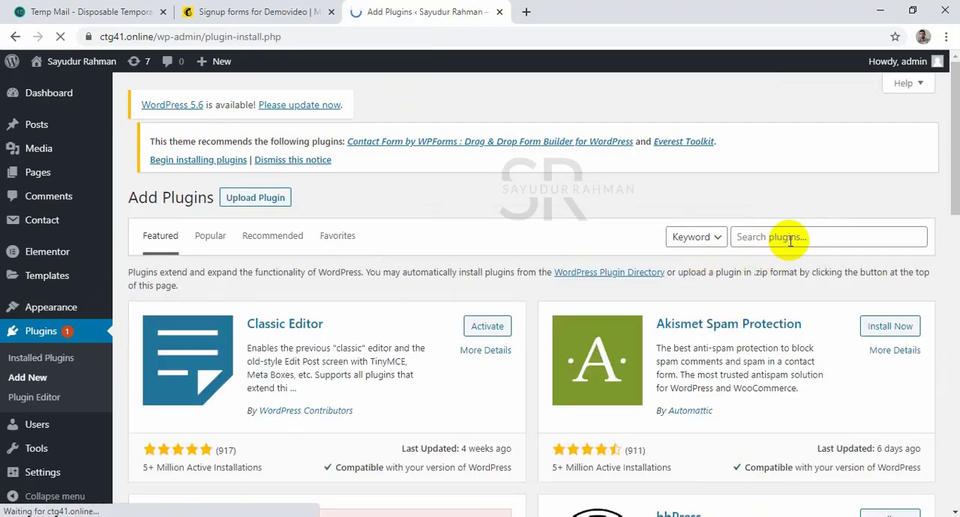
pyautogui.click(787, 237)
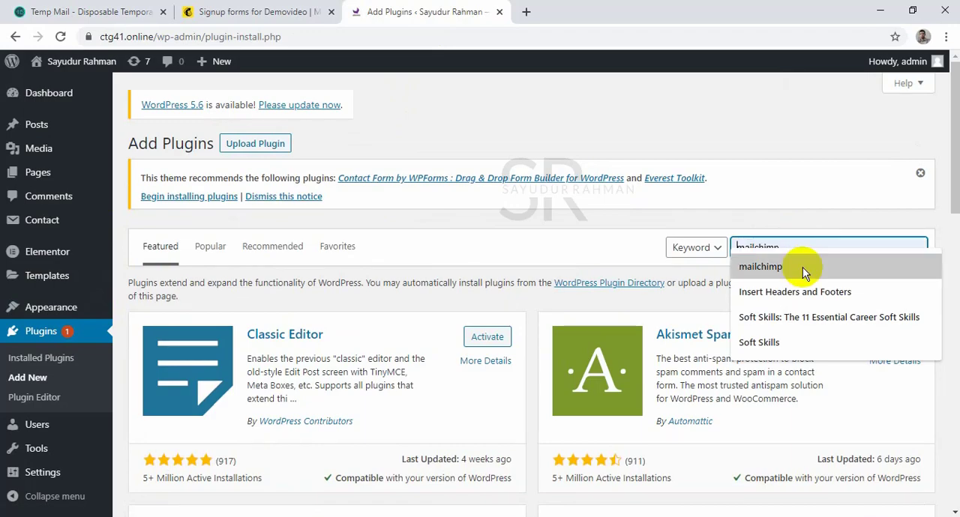
pyautogui.click(801, 269)
# Browse the Mailchimp plugins and install Contact Form 7 Extension For Mailchimp.
pyautogui.scroll(-4, 750, 247)
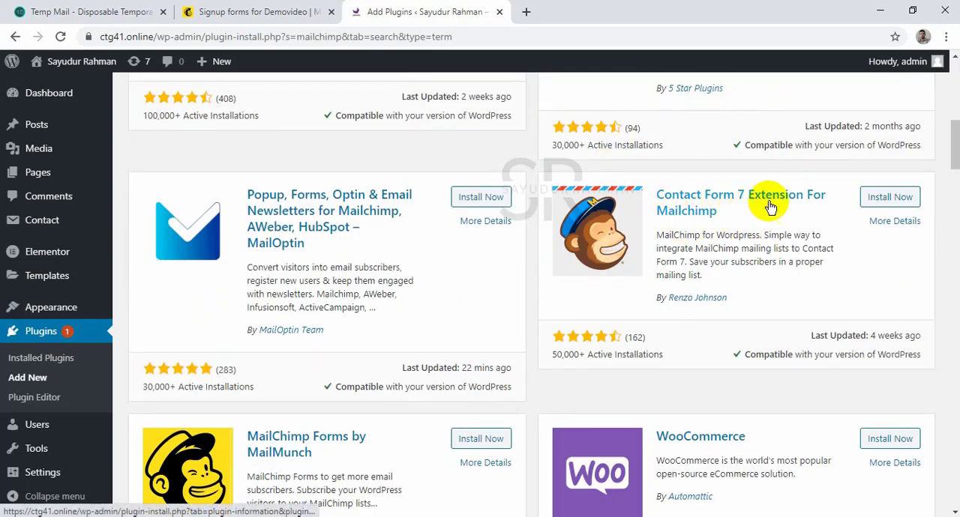
pyautogui.scroll(5, 780, 202)
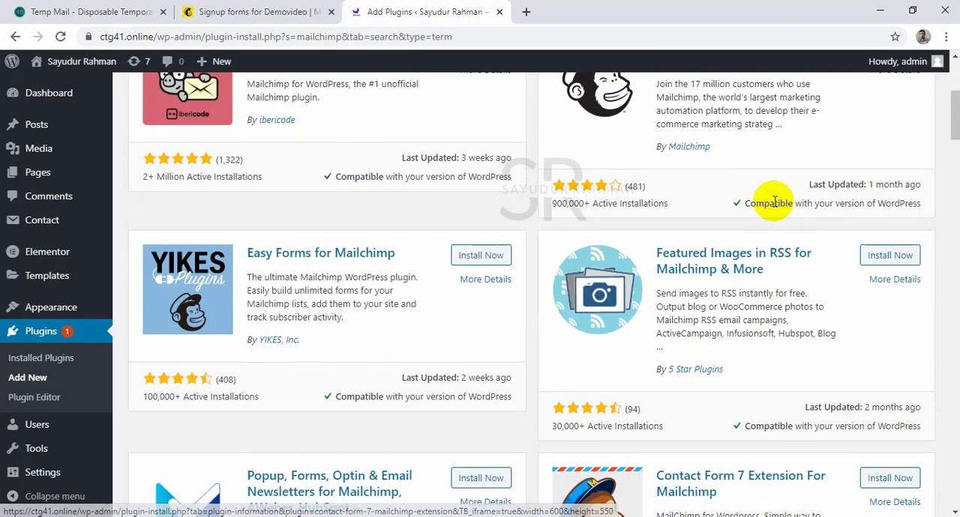
pyautogui.scroll(-7, 775, 206)
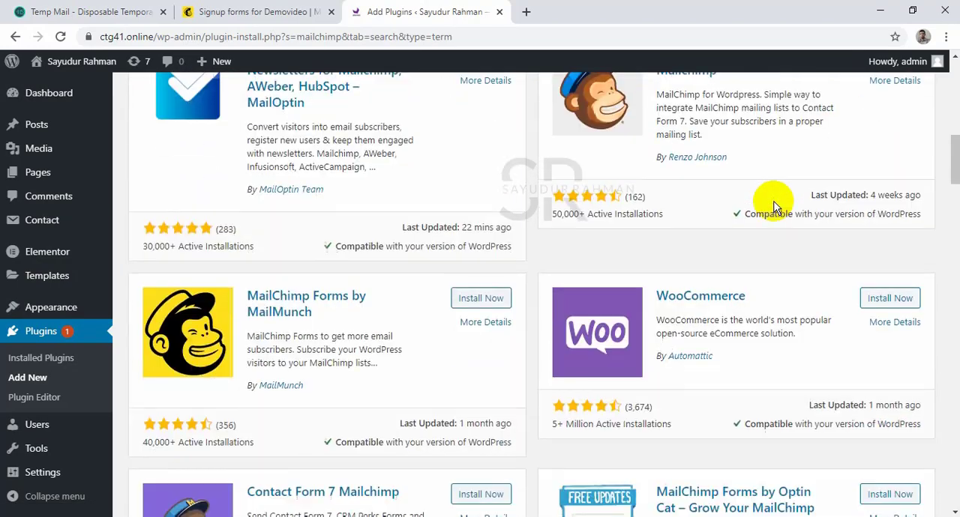
pyautogui.scroll(-4, 774, 206)
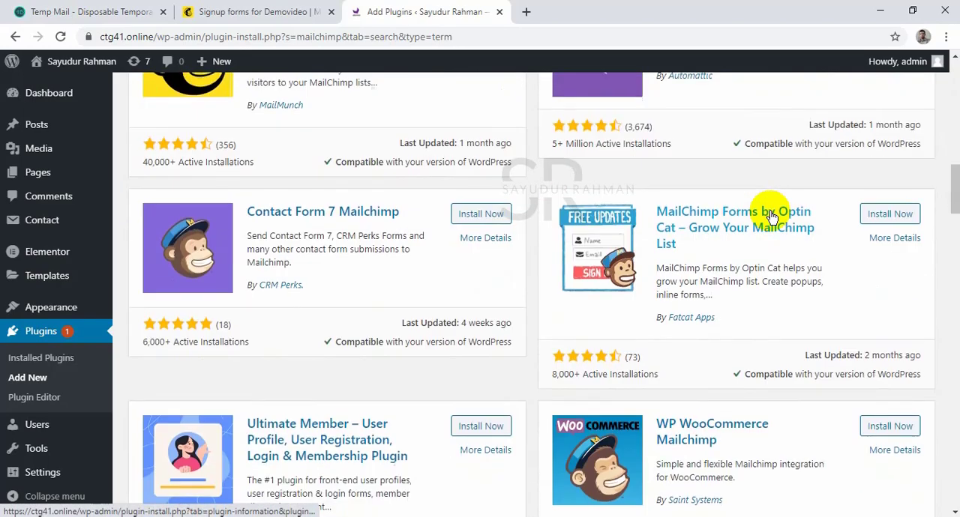
pyautogui.scroll(4, 760, 210)
pyautogui.scroll(2, 837, 238)
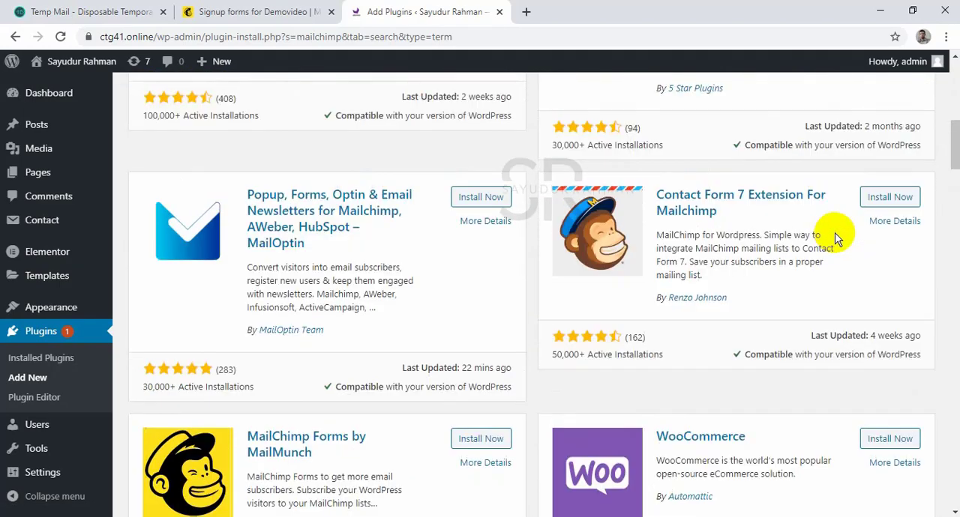
pyautogui.click(898, 196)
# Activate the Contact Form 7 Extension For Mailchimp plugin once its installation completes.
pyautogui.scroll(-4, 796, 206)
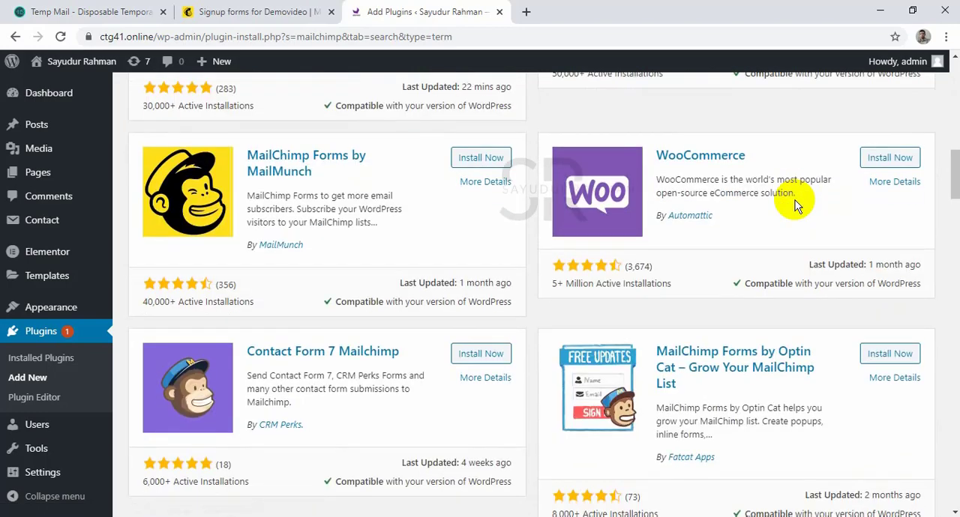
pyautogui.scroll(2, 795, 203)
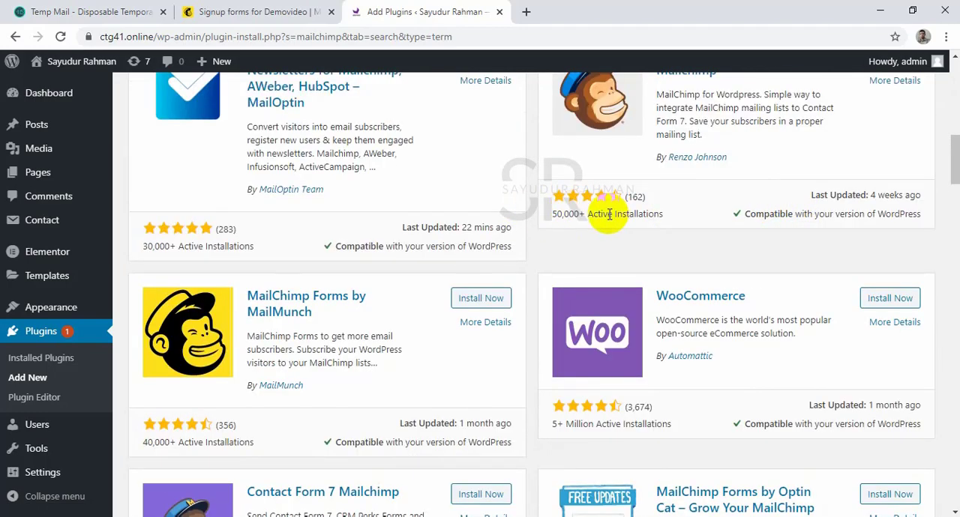
pyautogui.scroll(-6, 609, 214)
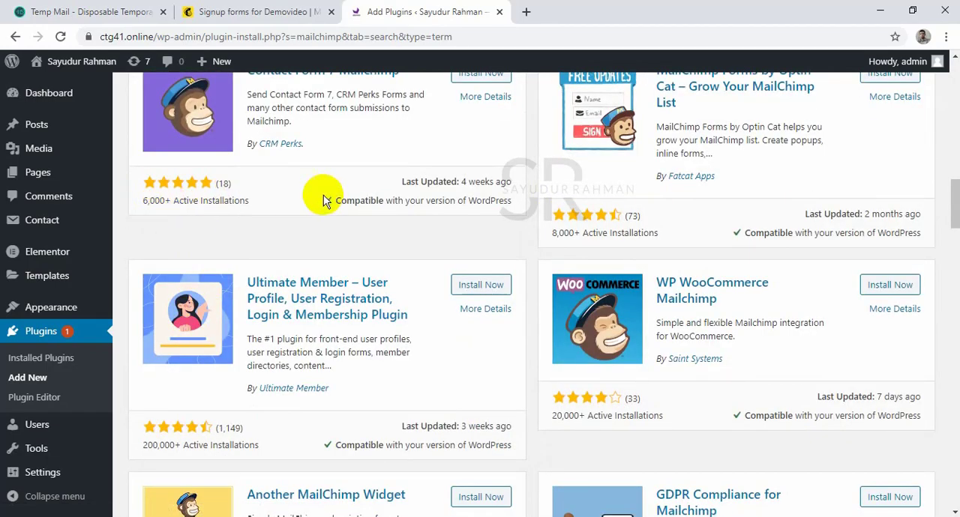
pyautogui.scroll(6, 772, 174)
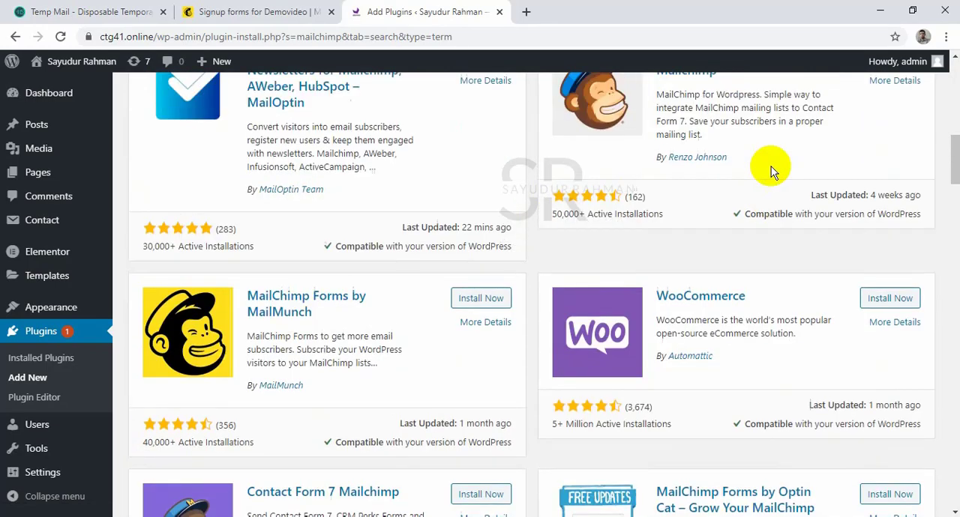
pyautogui.scroll(2, 888, 225)
pyautogui.click(912, 201)
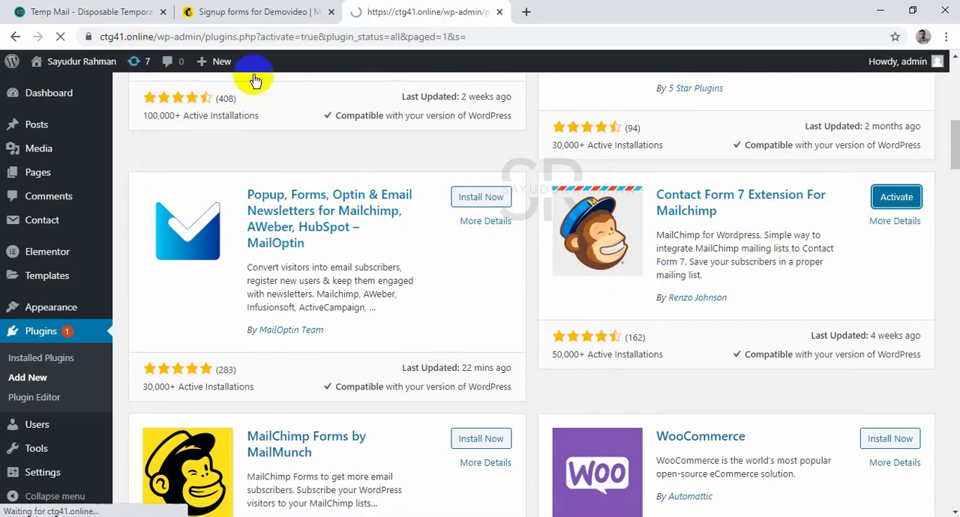
# Find the new extension among the installed plugins and view the list of existing contact forms.
pyautogui.scroll(-5, 642, 230)
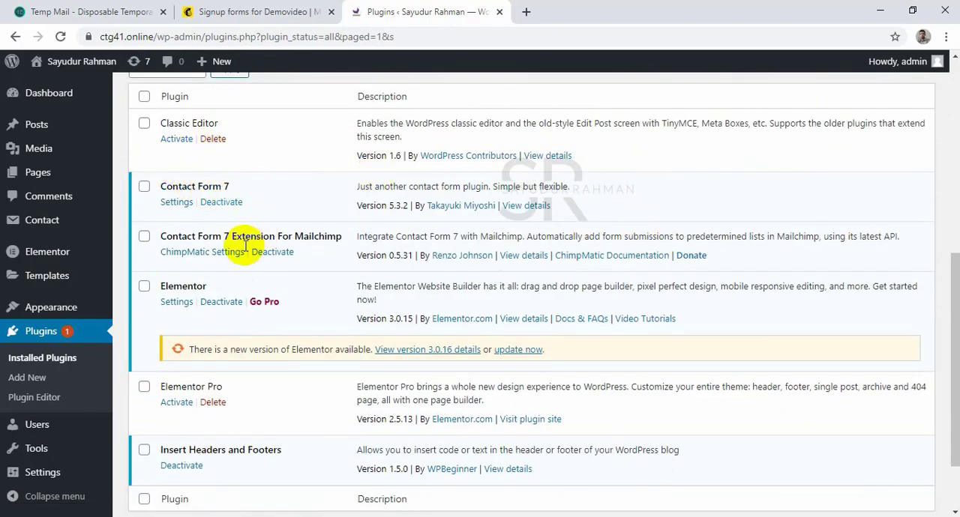
pyautogui.click(56, 223)
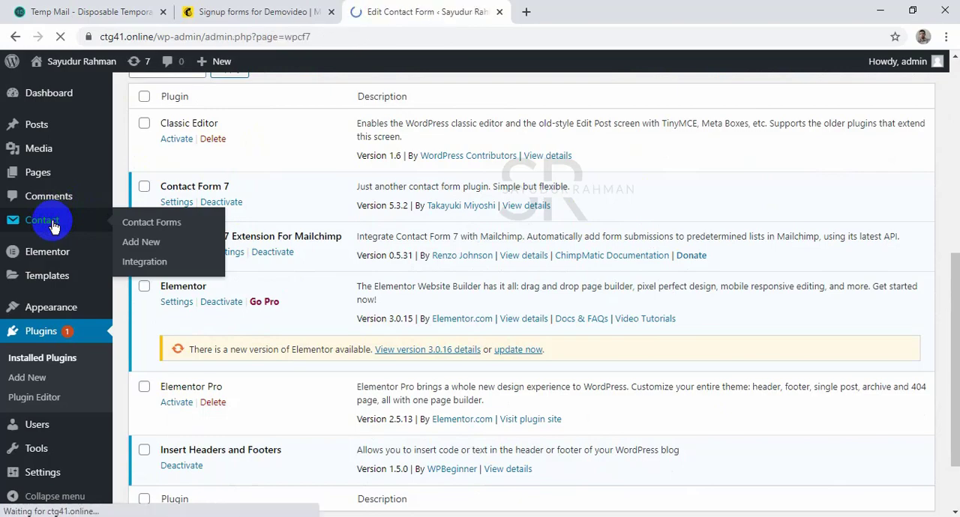
pyautogui.scroll(-3, 413, 285)
pyautogui.scroll(-2, 390, 270)
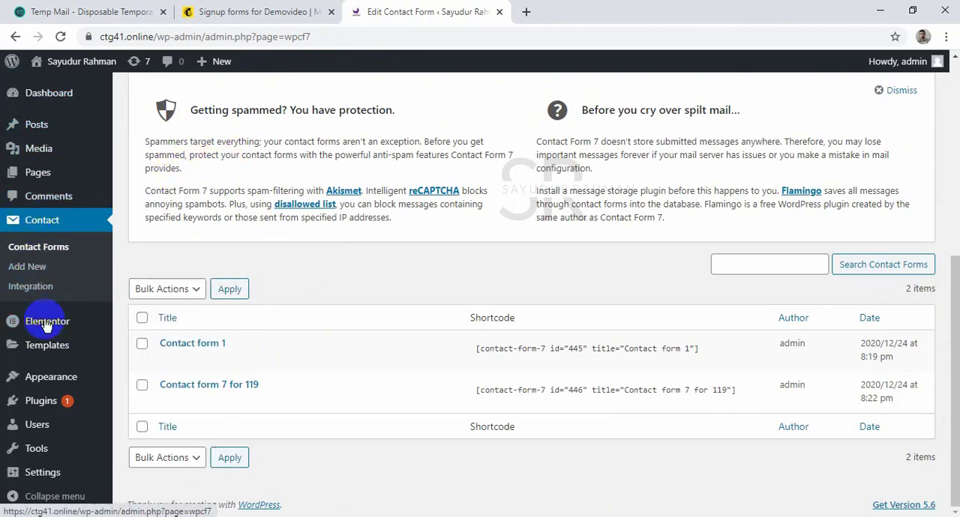
# Open the extension's ChimpMatic settings from the installed plugins and show the ChimpMatic Lite options of "Contact form 7 for 119".
pyautogui.moveTo(69, 399)
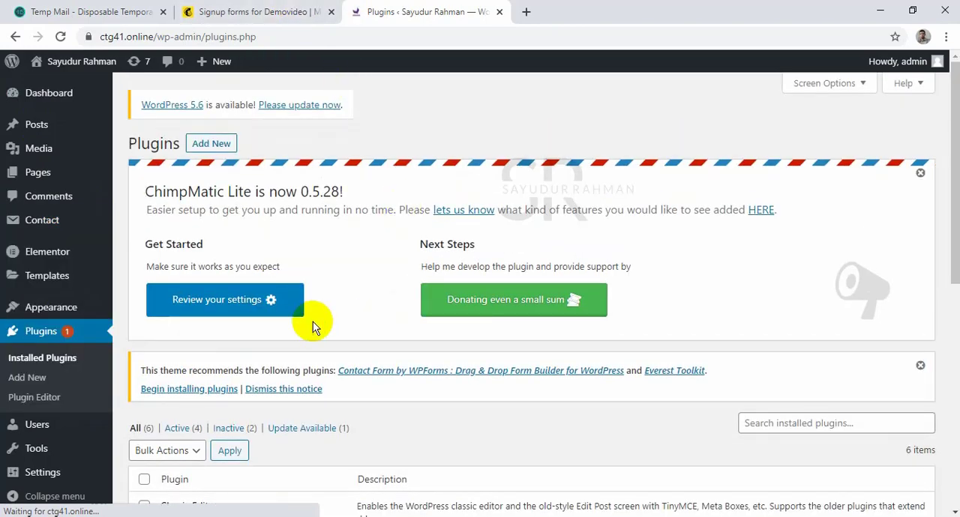
pyautogui.scroll(-4, 315, 319)
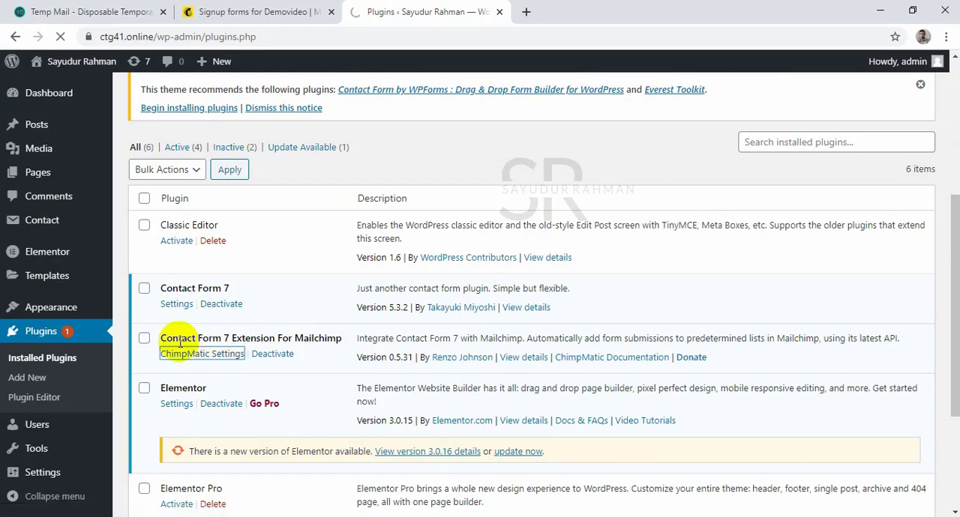
pyautogui.click(251, 11)
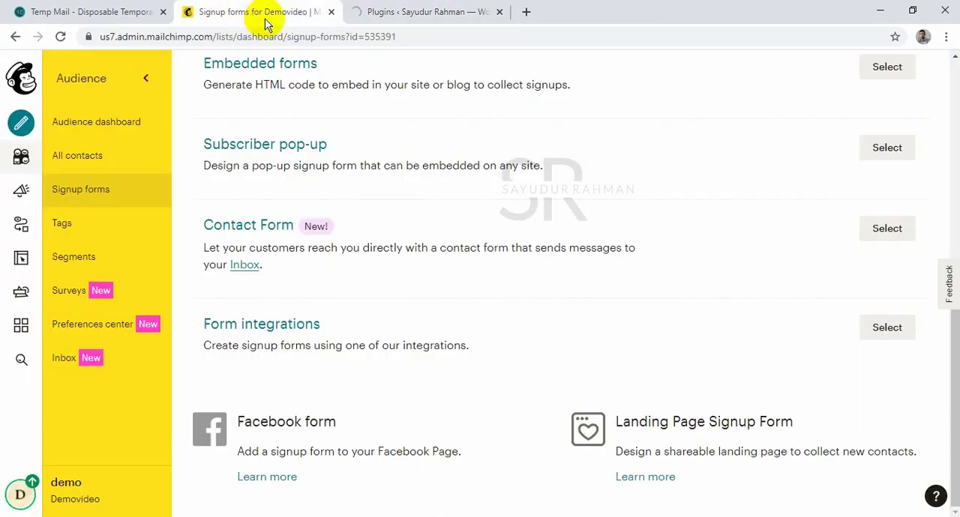
pyautogui.click(453, 15)
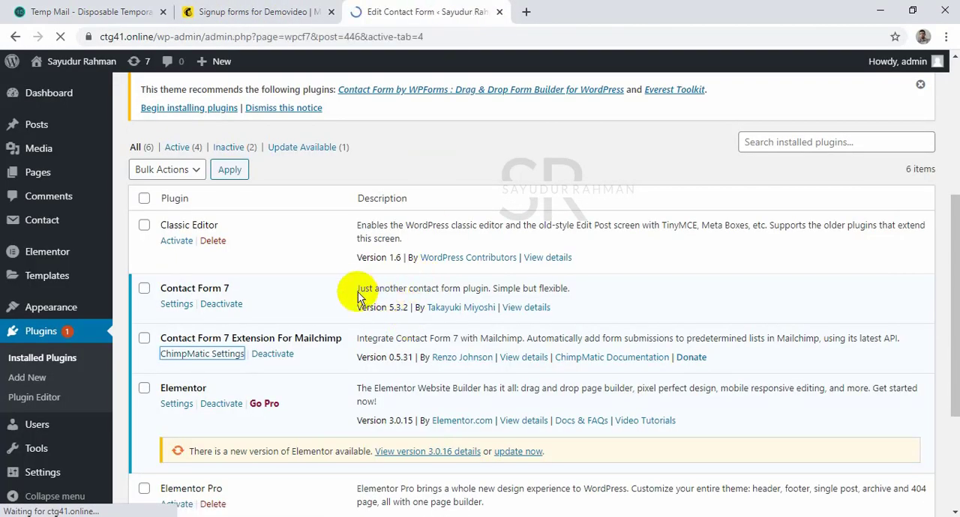
pyautogui.scroll(-5, 420, 343)
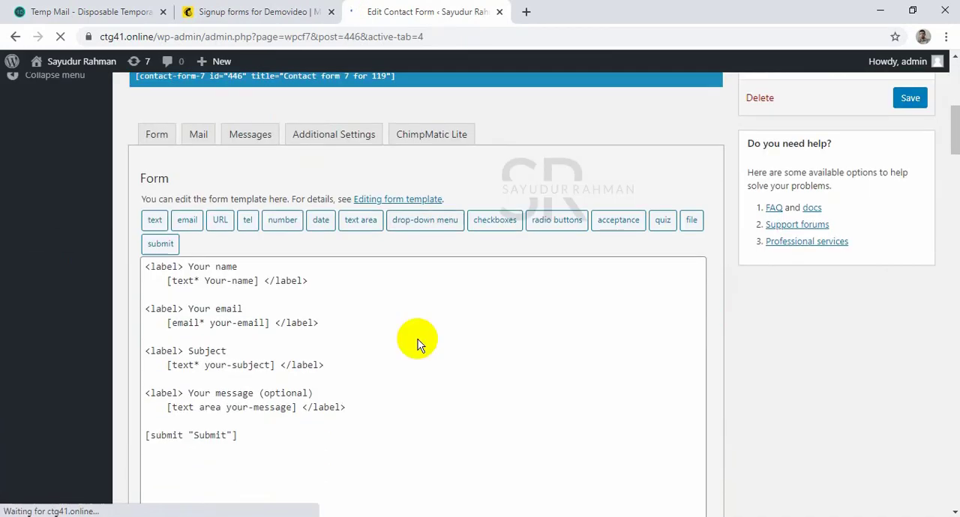
pyautogui.scroll(2, 409, 334)
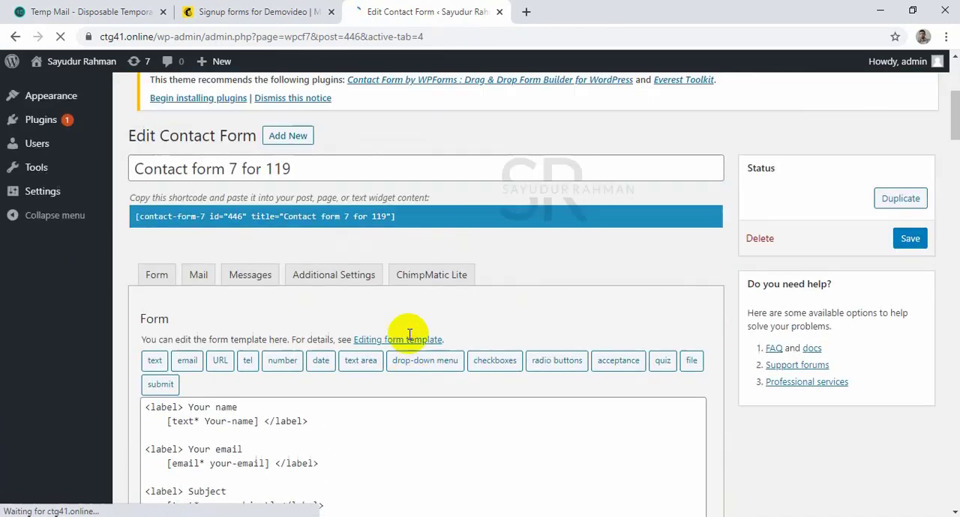
pyautogui.click(419, 283)
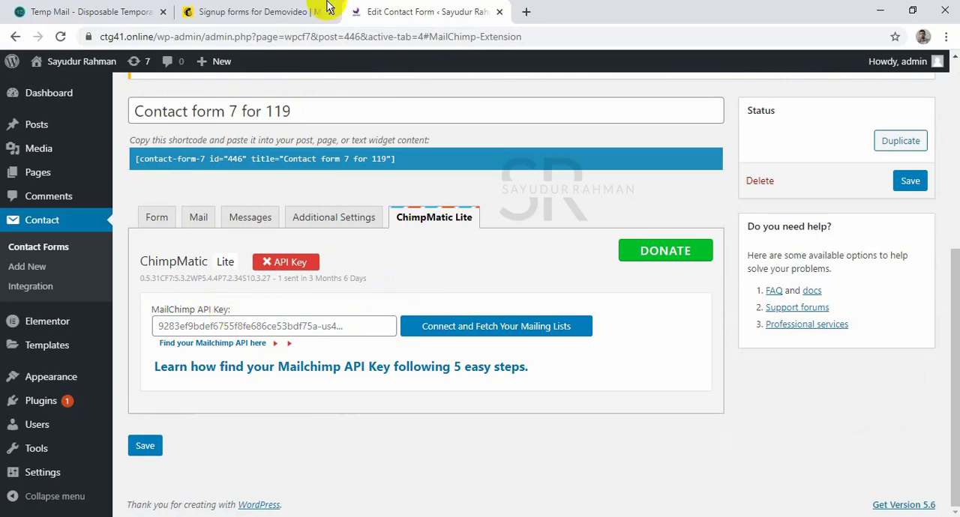
# Switch to the Mailchimp account and open its API keys page from the account's extras.
pyautogui.click(251, 11)
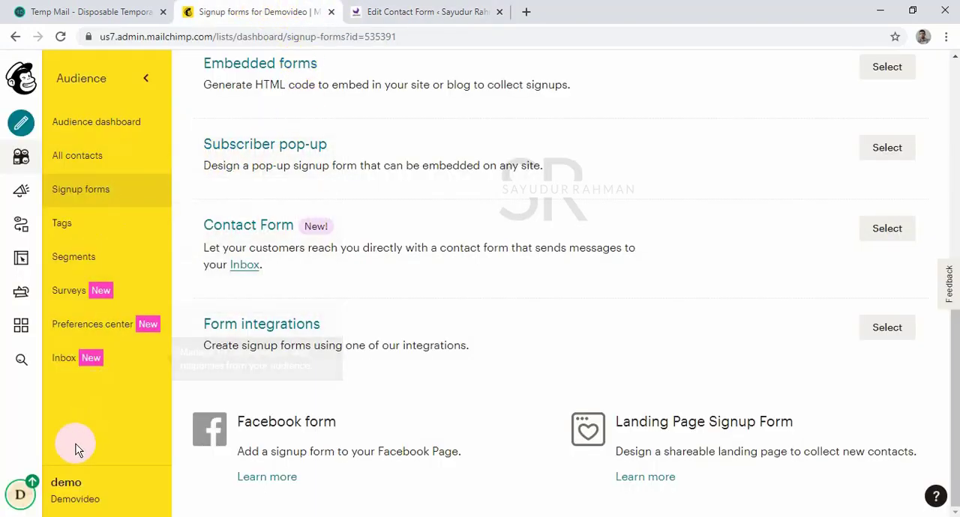
pyautogui.click(25, 495)
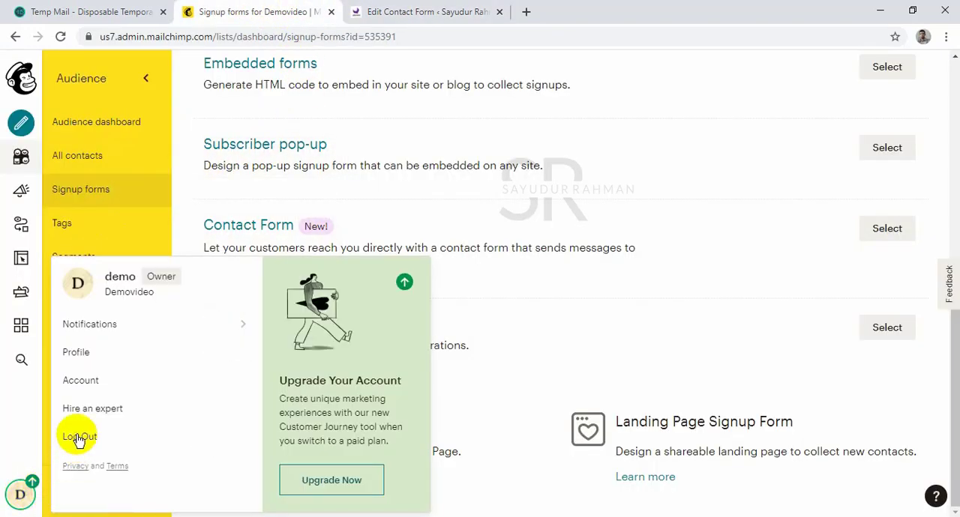
pyautogui.click(76, 385)
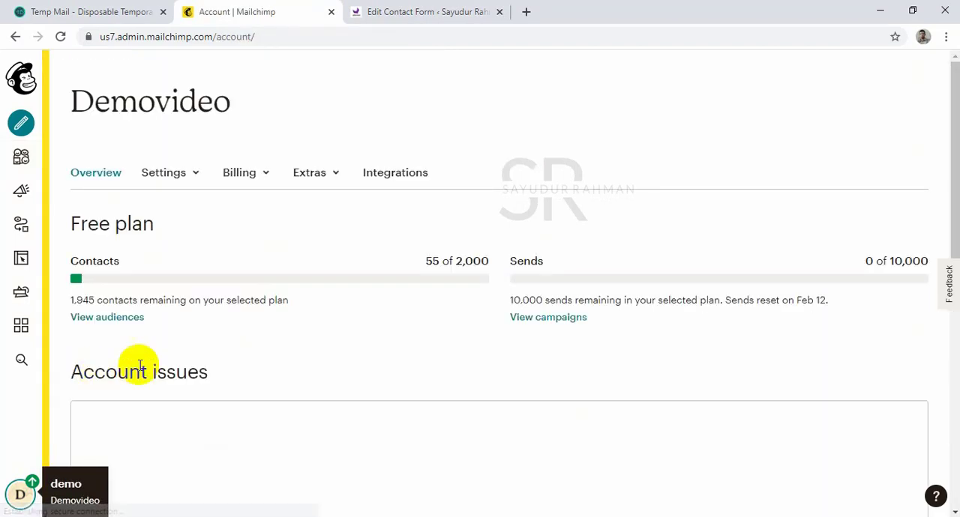
pyautogui.click(194, 174)
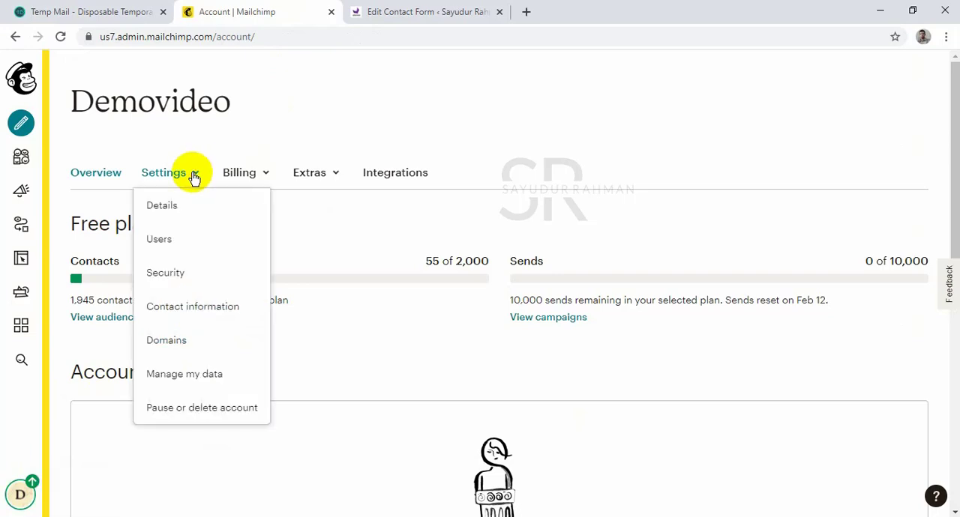
pyautogui.click(331, 175)
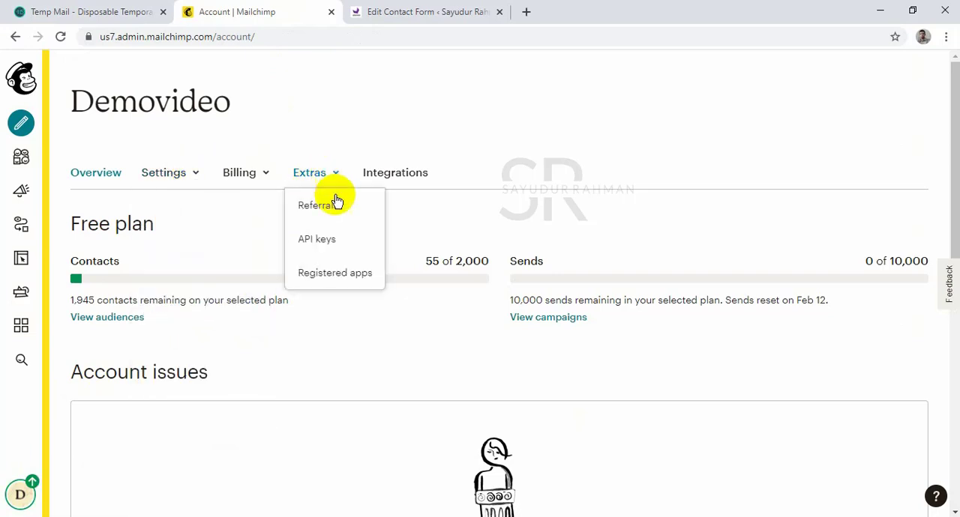
pyautogui.click(327, 242)
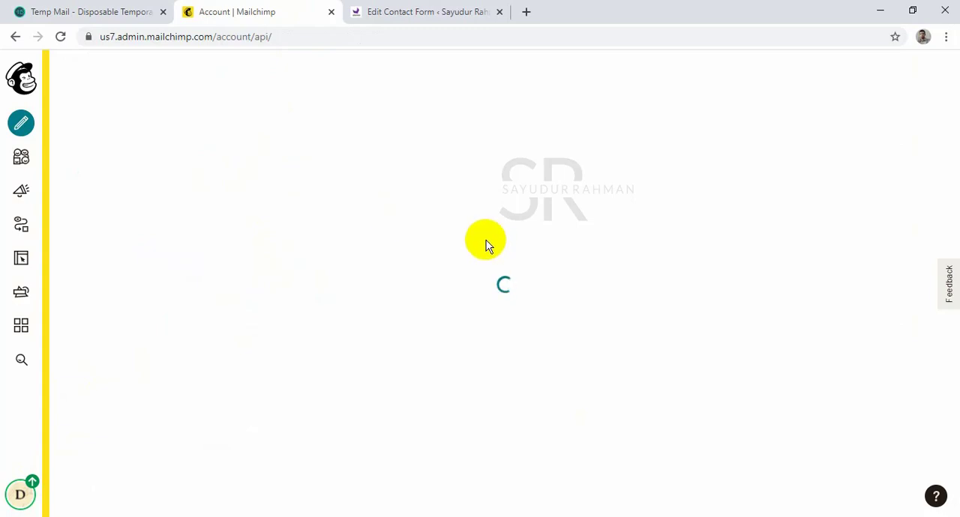
# Create a new Mailchimp API key and copy it from the list of API keys.
pyautogui.scroll(-5, 337, 232)
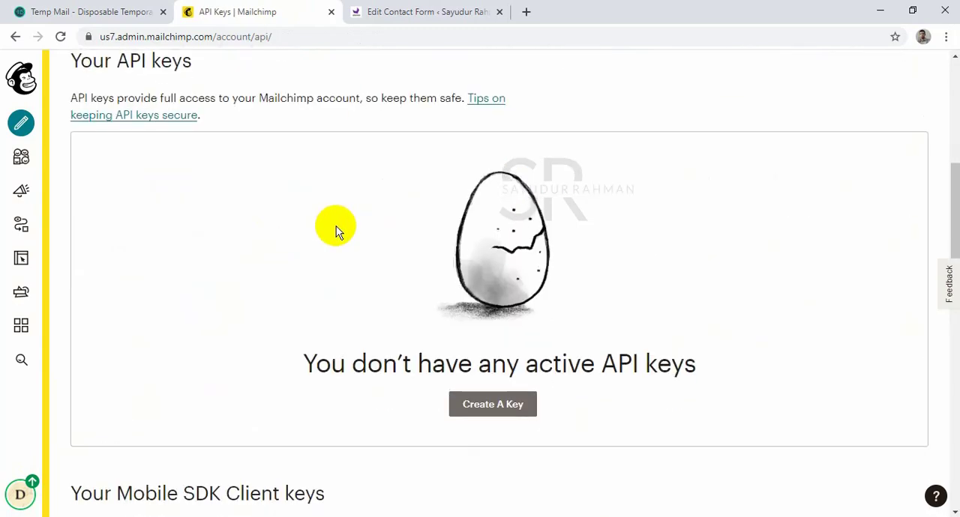
pyautogui.scroll(-5, 375, 234)
pyautogui.scroll(3, 440, 242)
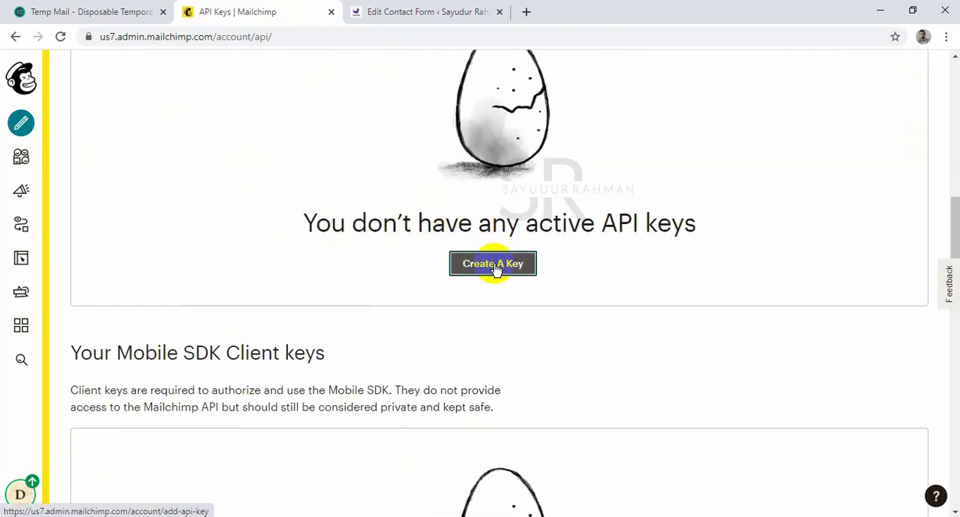
pyautogui.click(493, 267)
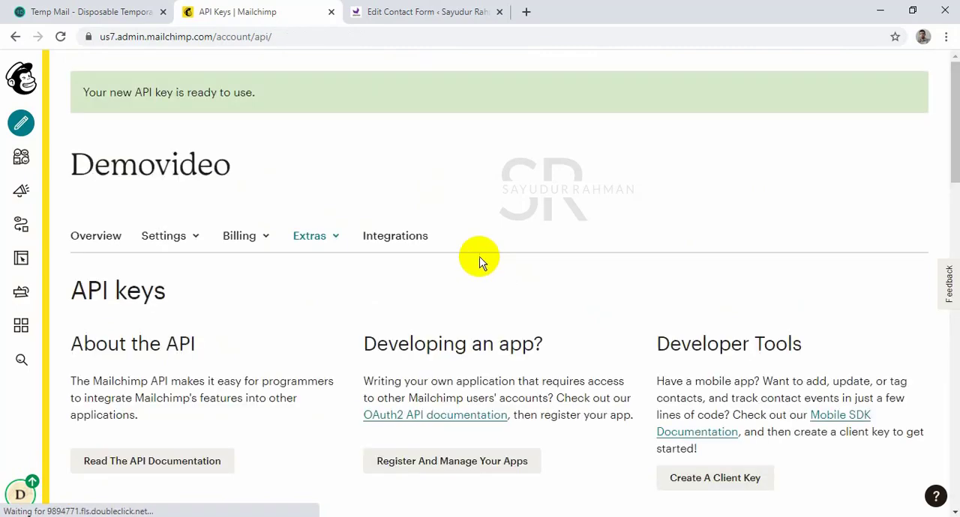
pyautogui.scroll(-5, 480, 259)
pyautogui.click(600, 259)
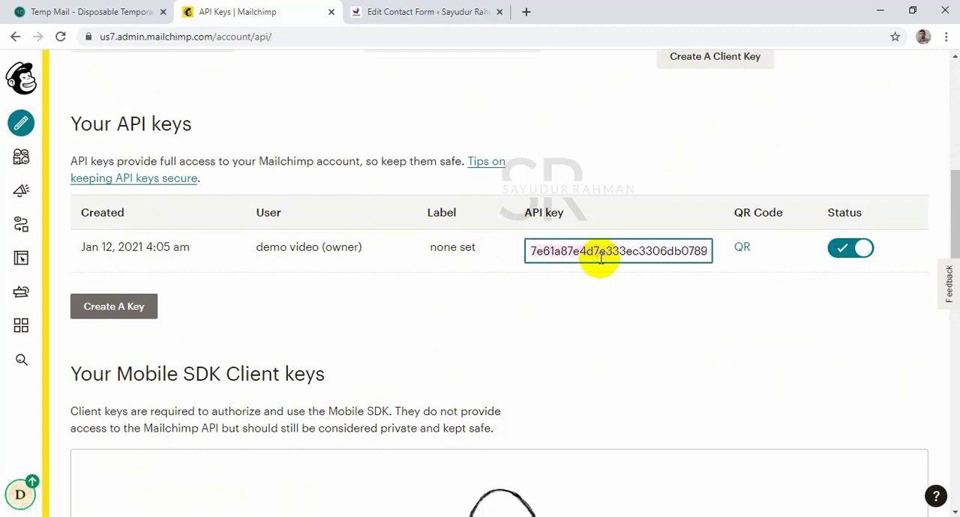
# Paste the API key into the MailChimp API Key field of the contact form's ChimpMatic Lite settings and fetch the mailing lists.
pyautogui.click(425, 11)
pyautogui.click(370, 321)
pyautogui.hotkey('ctrl', 'v')
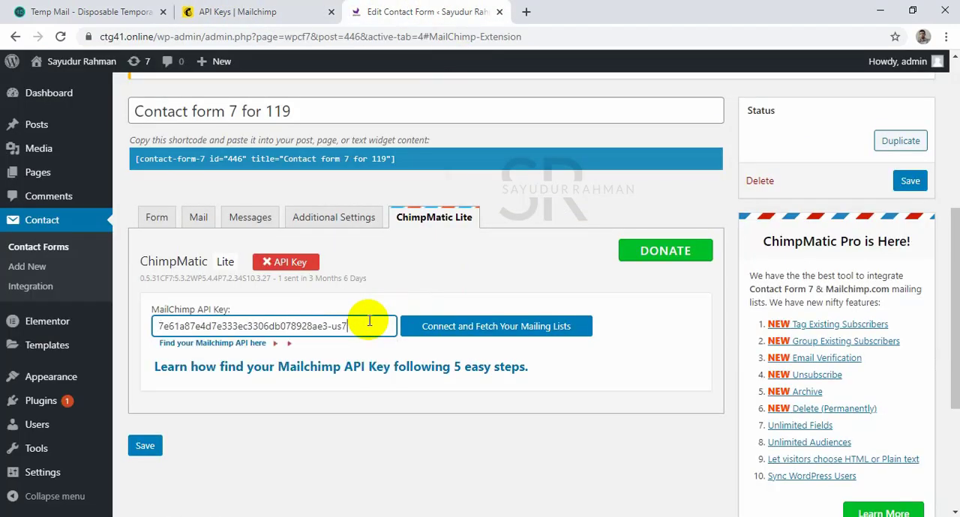
pyautogui.click(460, 330)
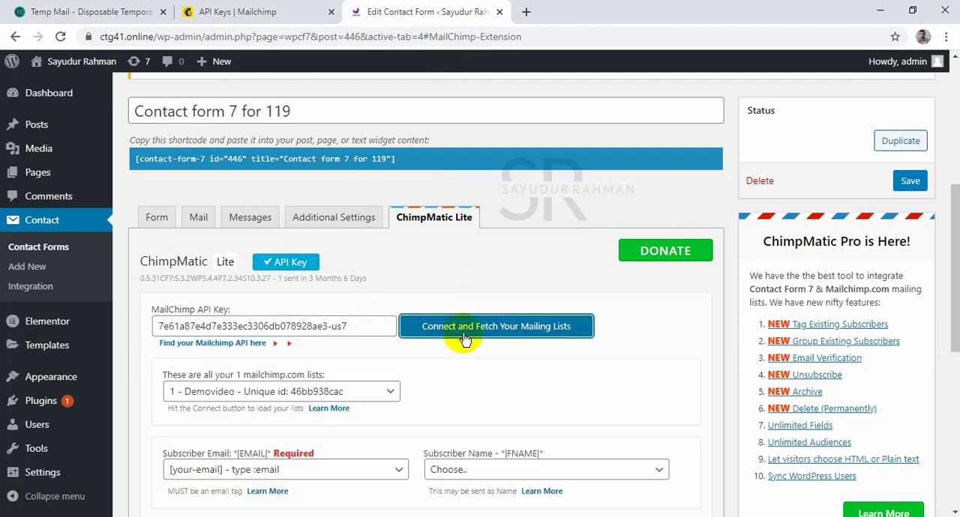
# Map the Subscriber Name field to [Your-name] and check the Demovideo list and the remaining ChimpMatic Lite options.
pyautogui.scroll(-2, 482, 347)
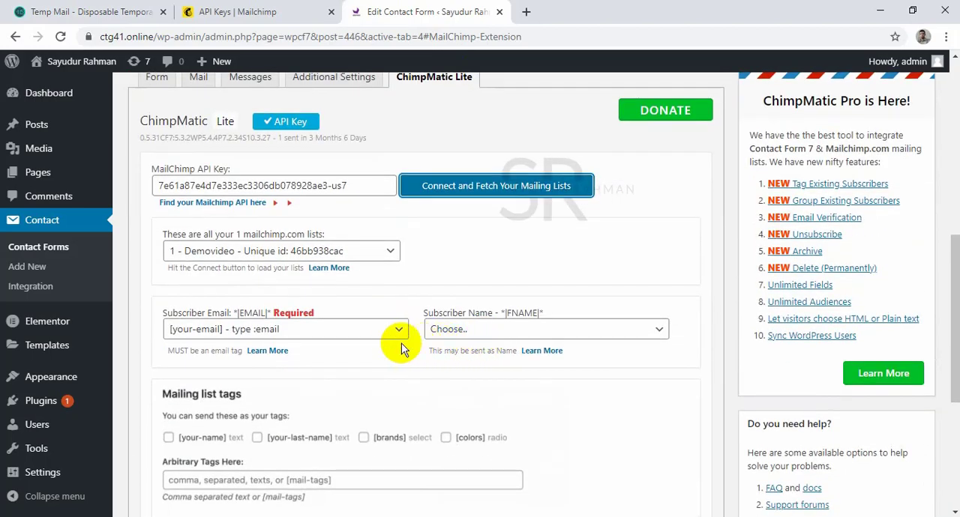
pyautogui.click(475, 338)
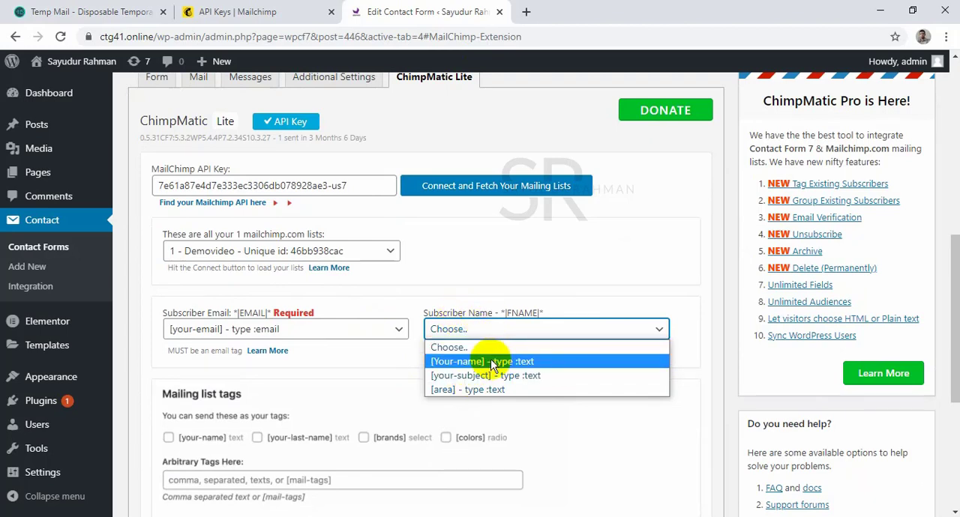
pyautogui.click(492, 363)
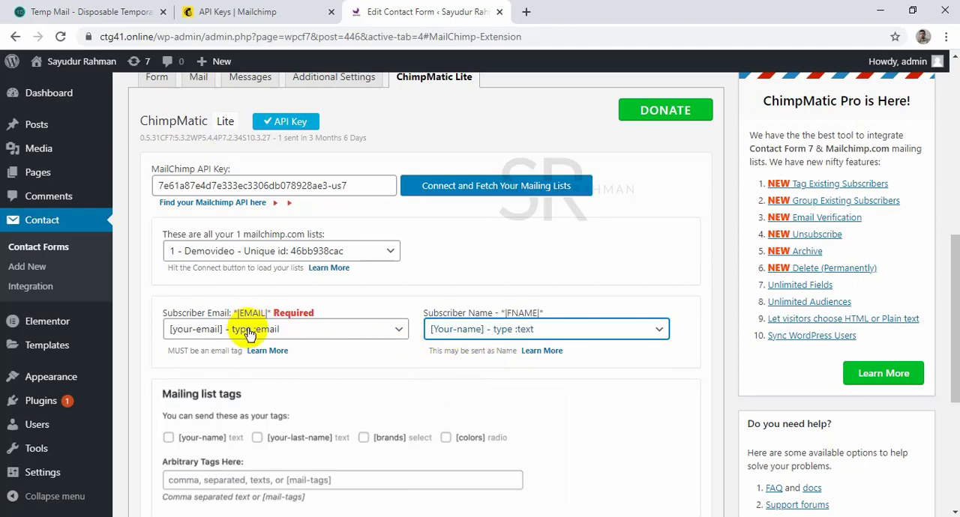
pyautogui.scroll(-3, 261, 405)
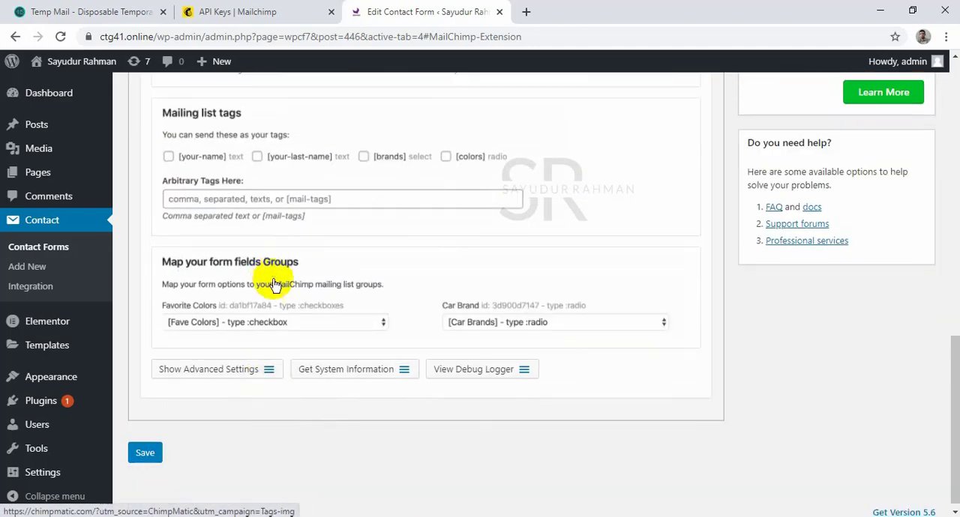
pyautogui.scroll(4, 300, 294)
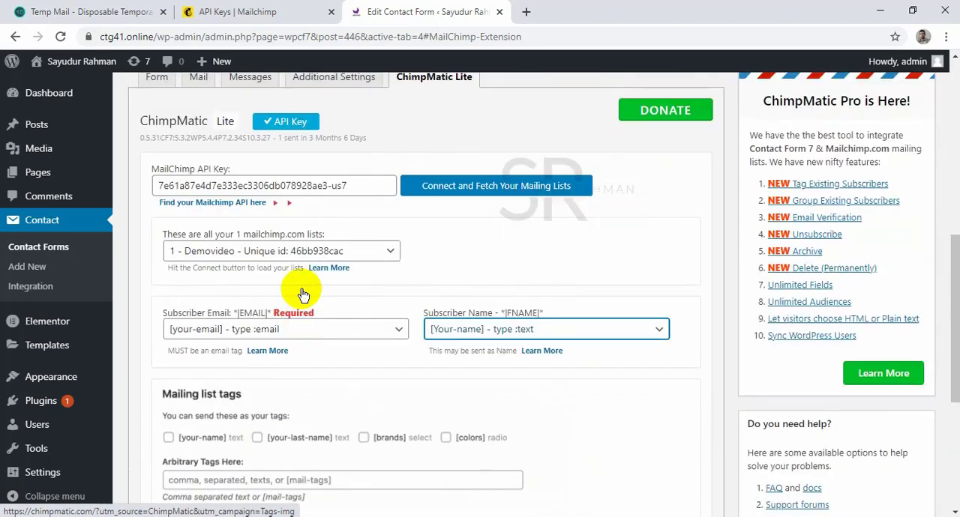
pyautogui.click(304, 256)
pyautogui.click(465, 235)
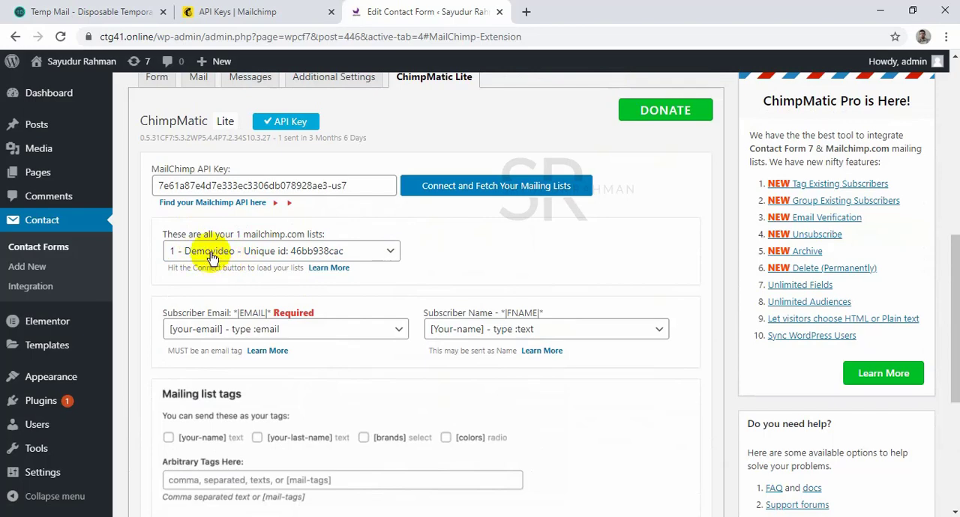
# Review the form template of "Contact form 7 for 119" and save the contact form.
pyautogui.scroll(2, 525, 173)
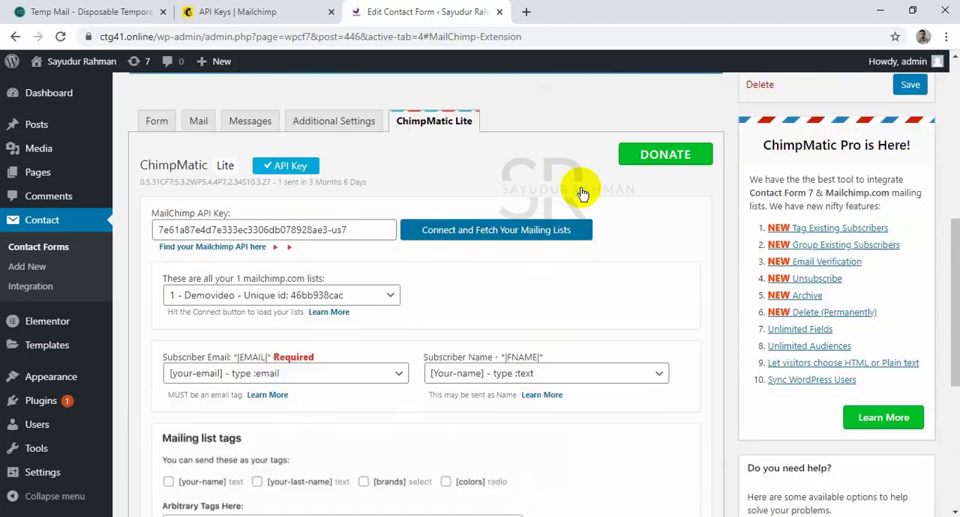
pyautogui.click(170, 218)
pyautogui.scroll(-2, 367, 287)
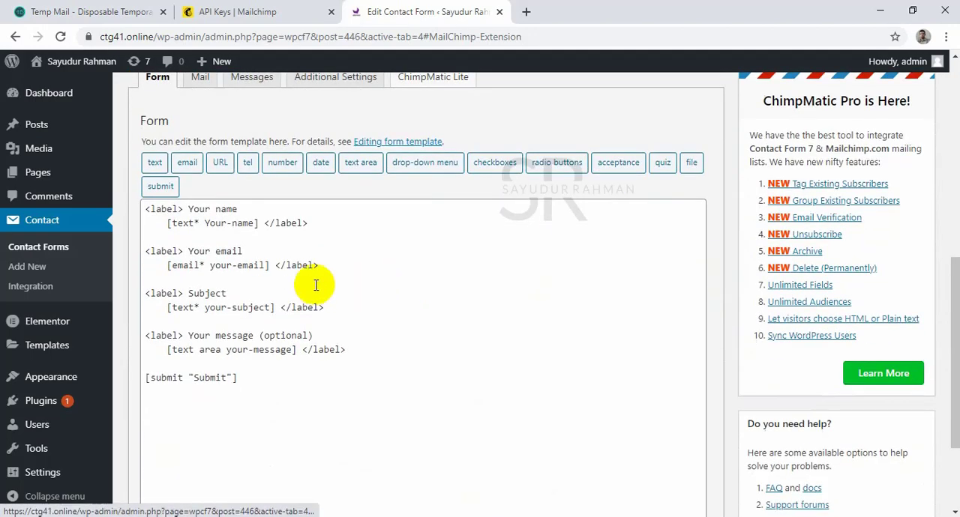
pyautogui.scroll(-2, 310, 270)
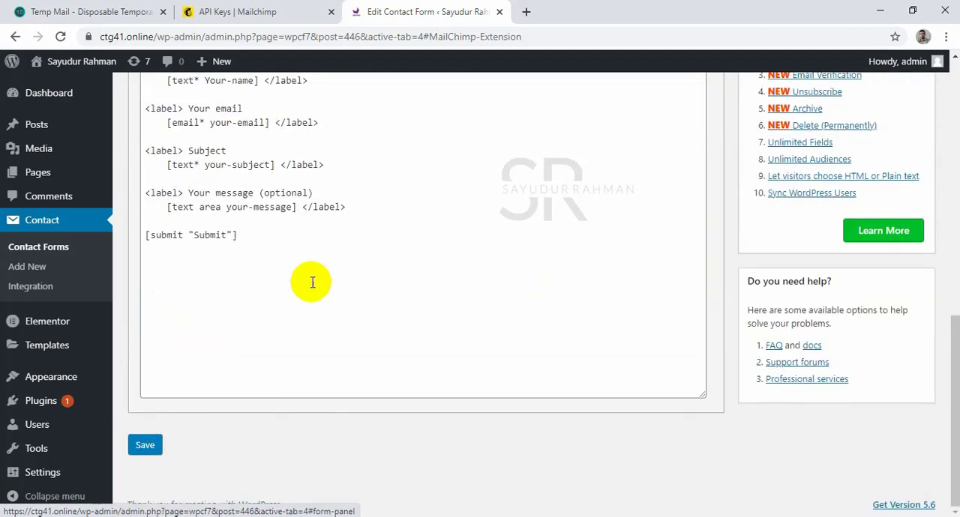
pyautogui.click(147, 444)
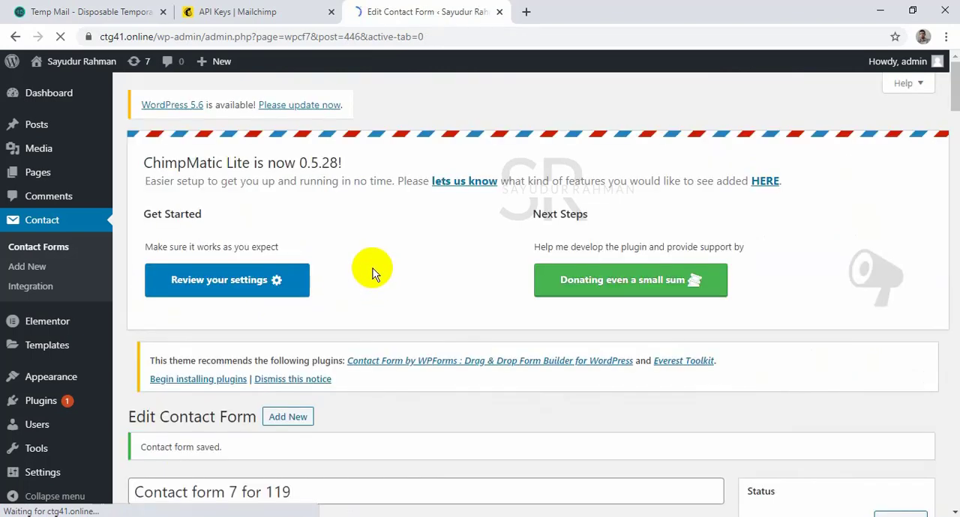
# Copy the shortcode of "Contact form 7 for 119".
pyautogui.scroll(-4, 375, 274)
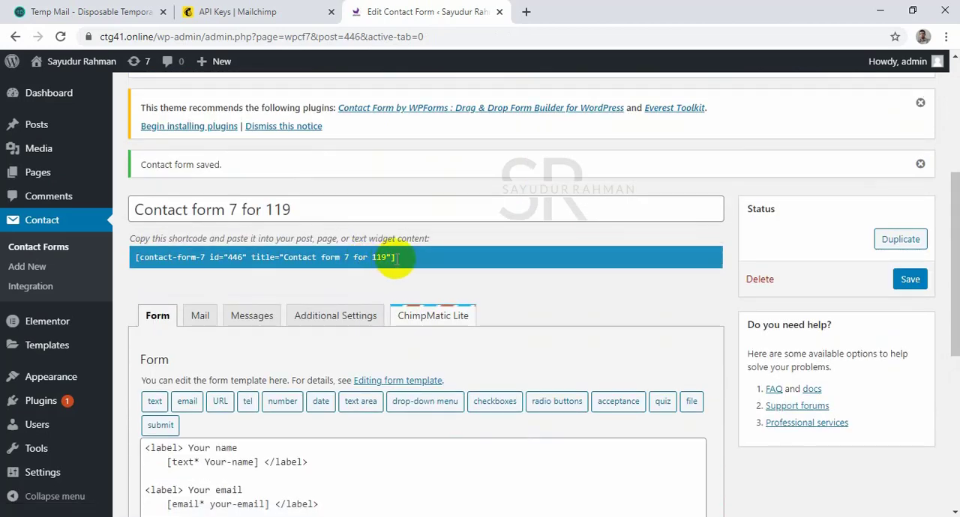
pyautogui.click(395, 259)
pyautogui.hotkey('ctrl', 'c')
pyautogui.rightClick(289, 263)
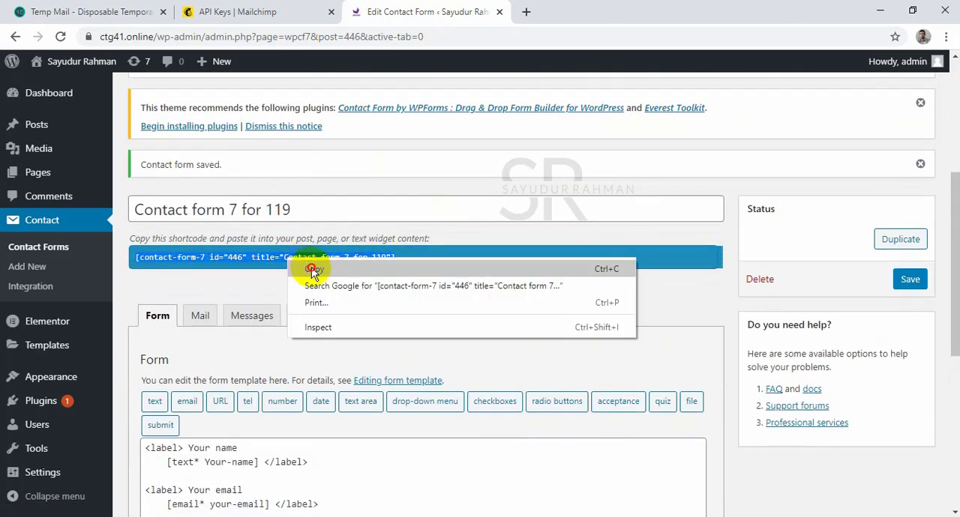
pyautogui.click(316, 268)
# Open the Mailchimp page for editing from the list of all pages and dismiss the backup notice.
pyautogui.moveTo(71, 178)
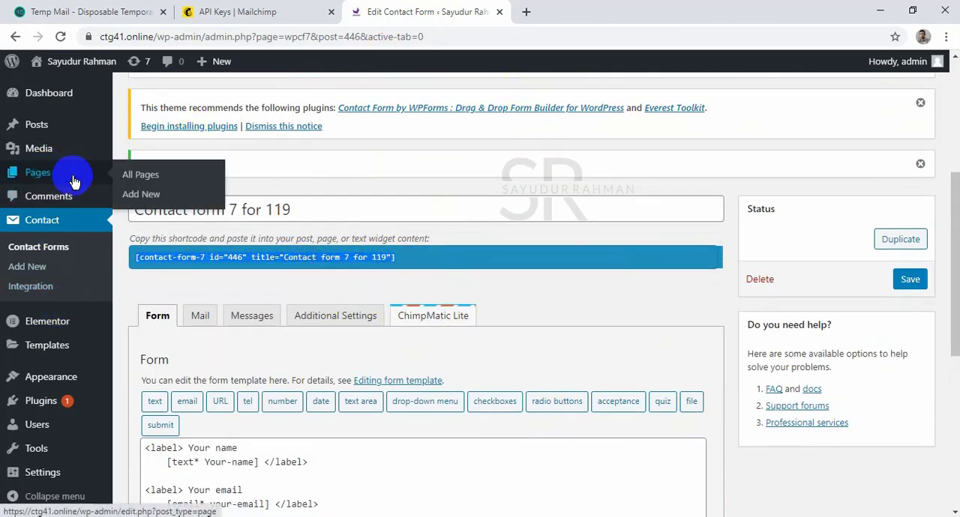
pyautogui.click(144, 174)
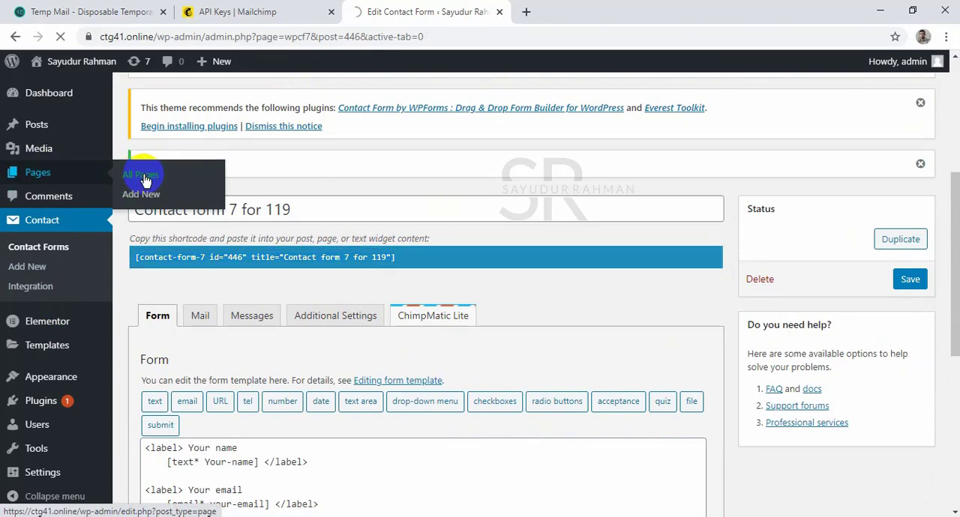
pyautogui.scroll(-4, 259, 247)
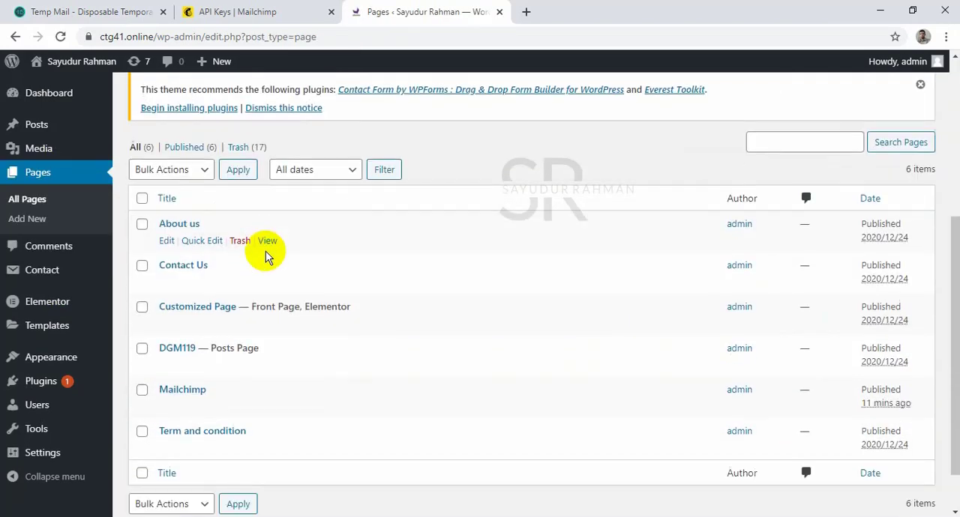
pyautogui.scroll(-1, 266, 250)
pyautogui.click(166, 351)
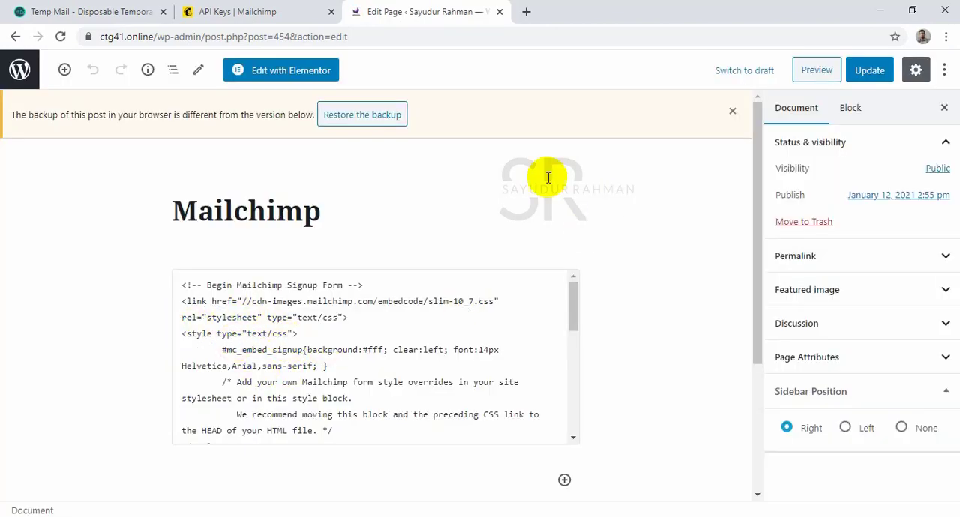
pyautogui.click(733, 111)
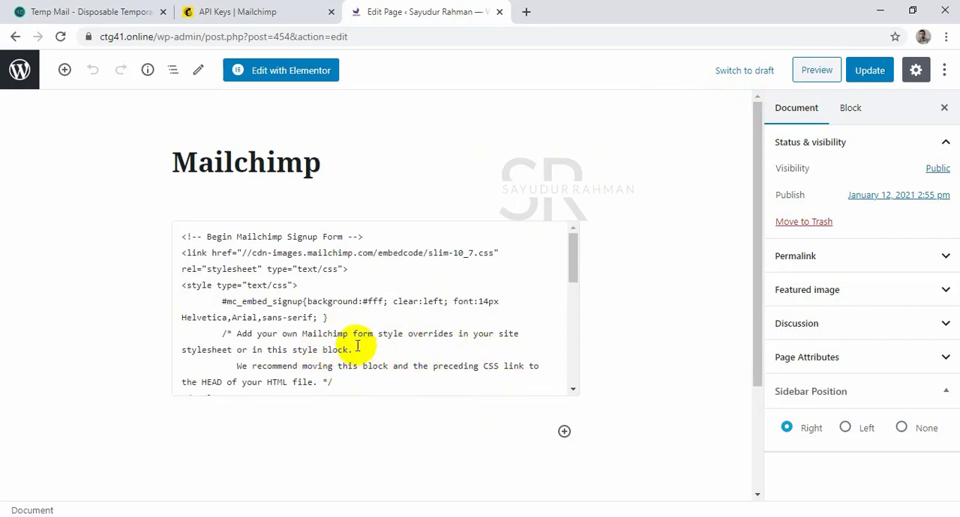
# Add a Shortcode block below the signup form code and paste [contact-form-7 id="446" title="Contact form 7 for 119"] into it.
pyautogui.click(563, 432)
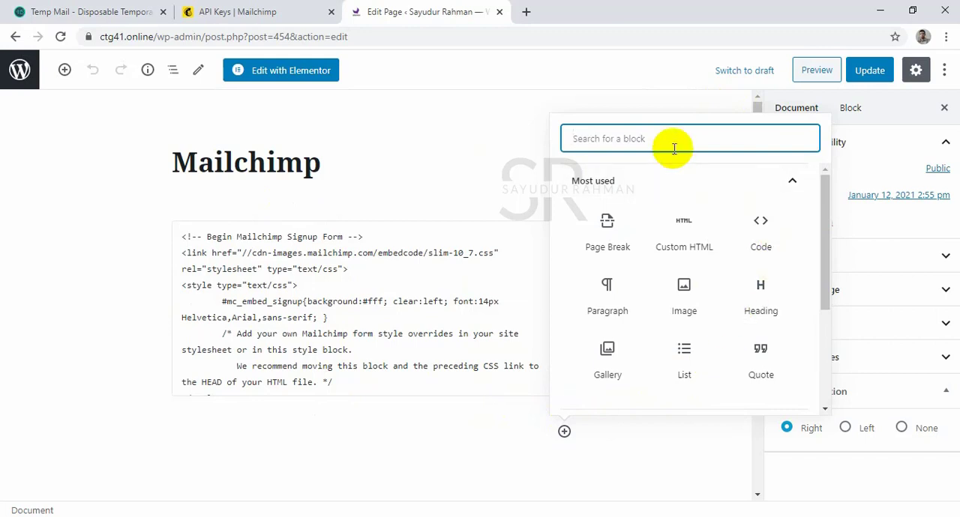
pyautogui.write('sho')
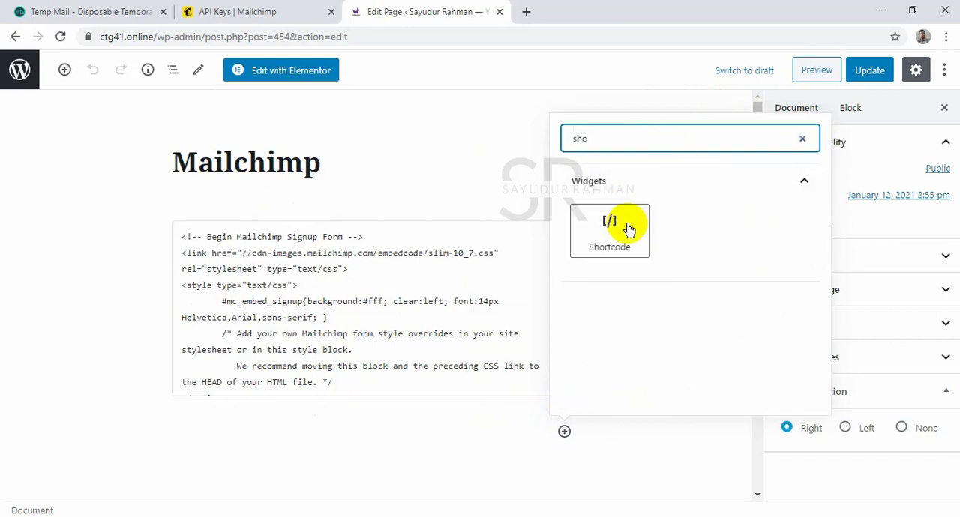
pyautogui.click(627, 226)
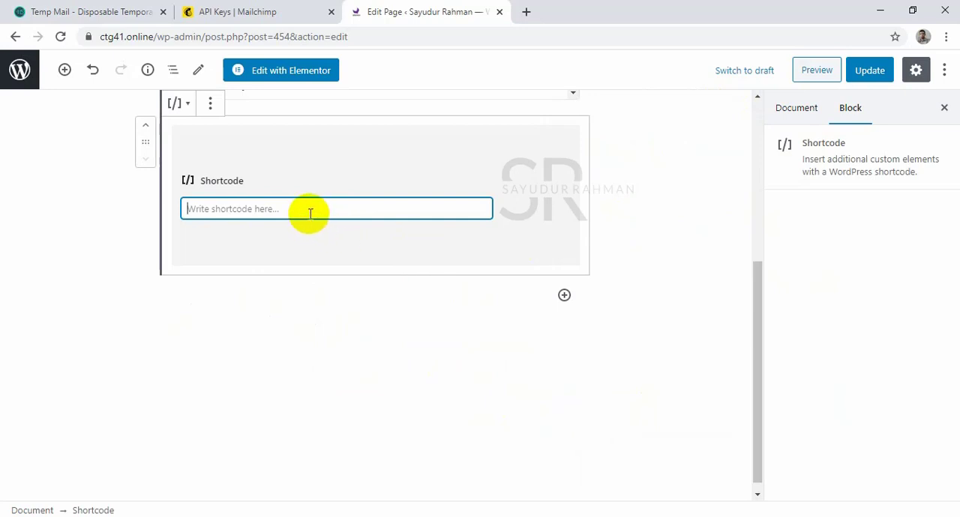
pyautogui.hotkey('ctrl', 'v')
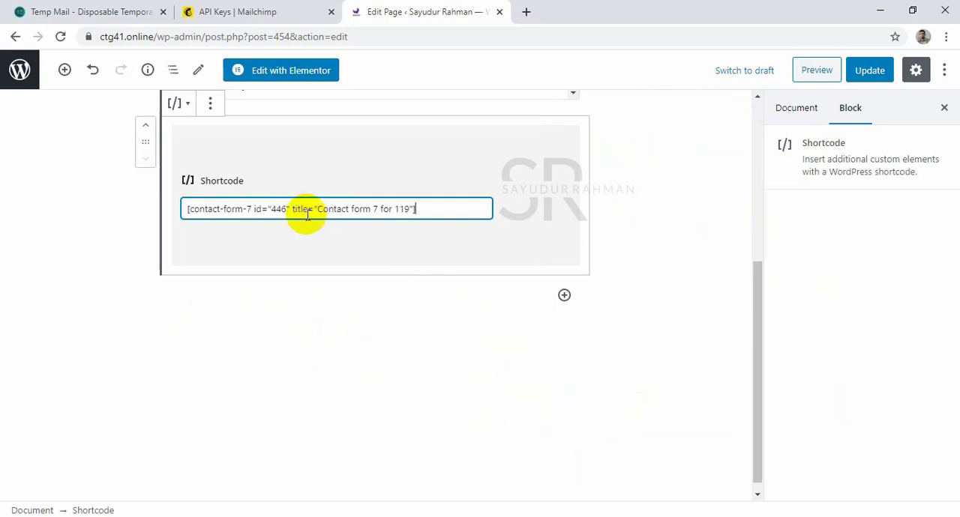
# Update the Mailchimp page and open its published version.
pyautogui.click(873, 75)
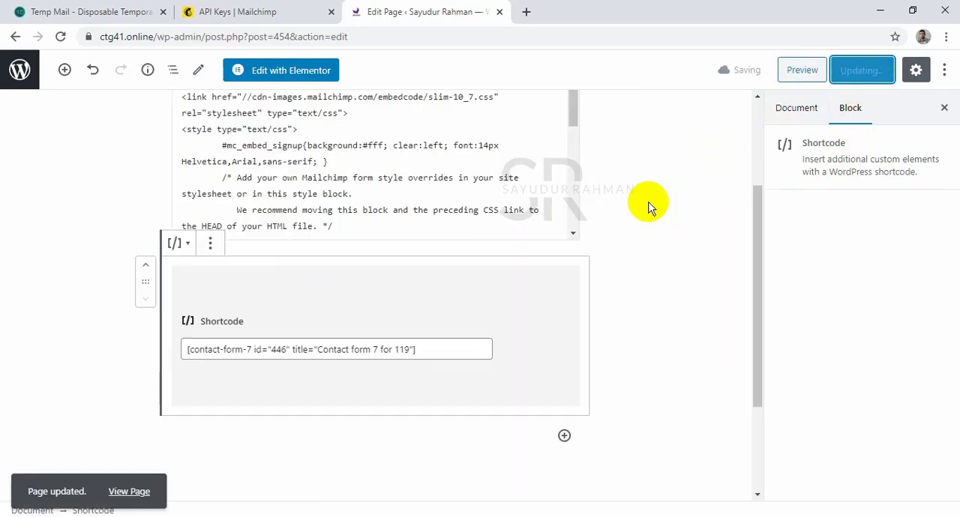
pyautogui.click(142, 489)
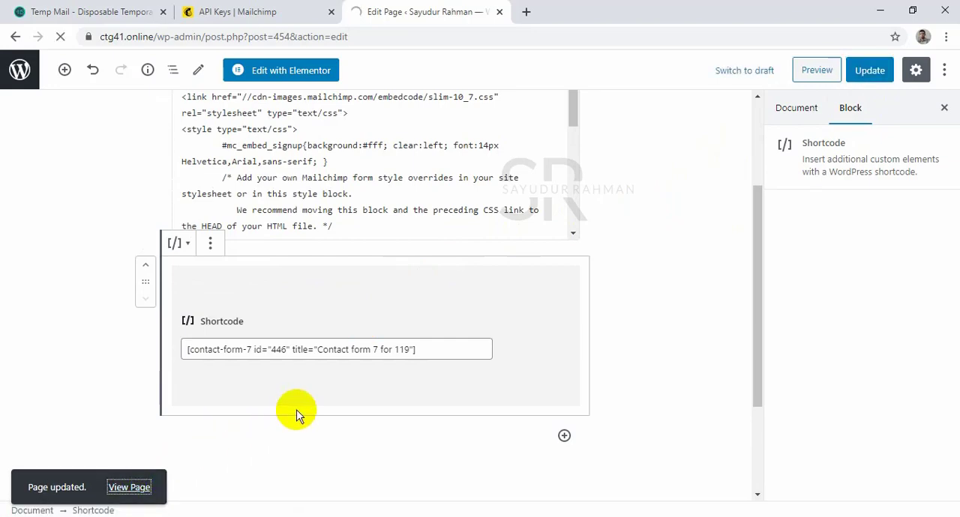
# Fill in the contact form below the signup form with a first name, a test email entry, subject "demo" and message "test".
pyautogui.scroll(-4, 379, 350)
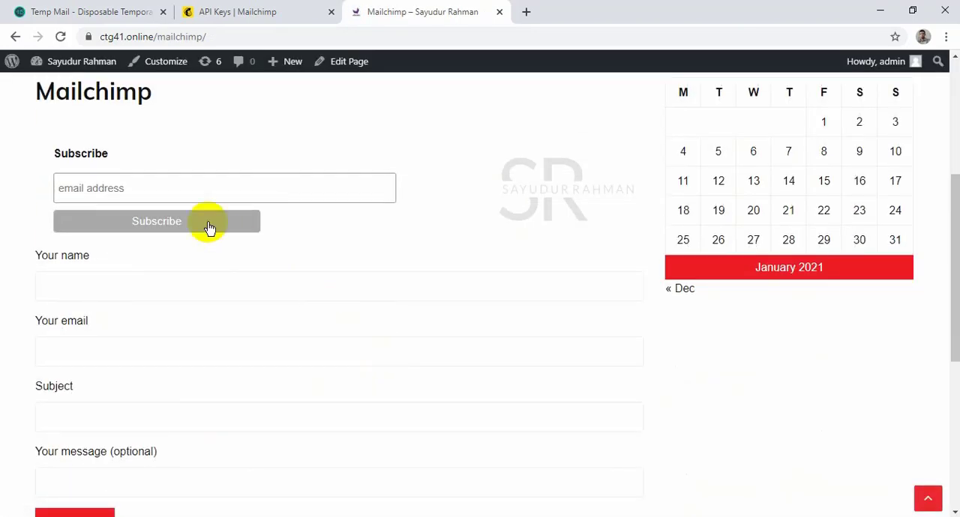
pyautogui.moveTo(49, 145); pyautogui.dragTo(287, 216)
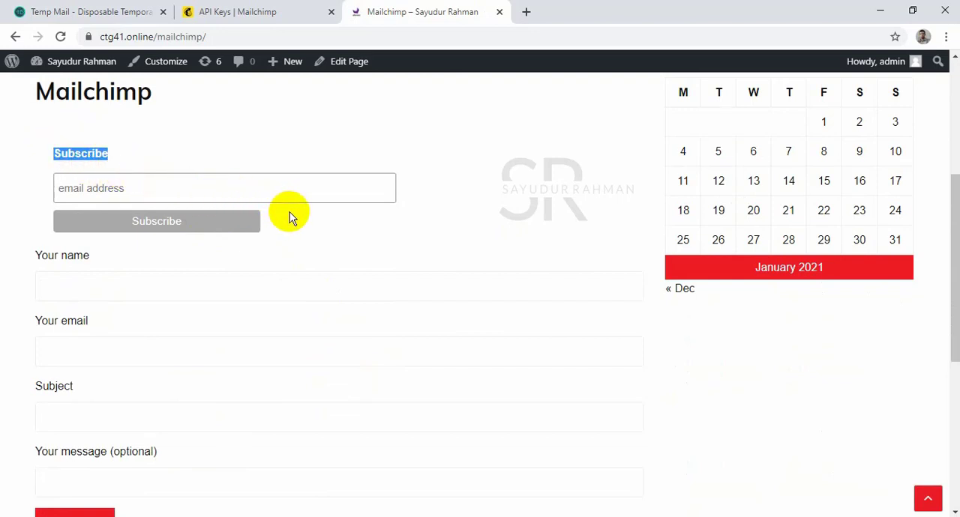
pyautogui.click(294, 222)
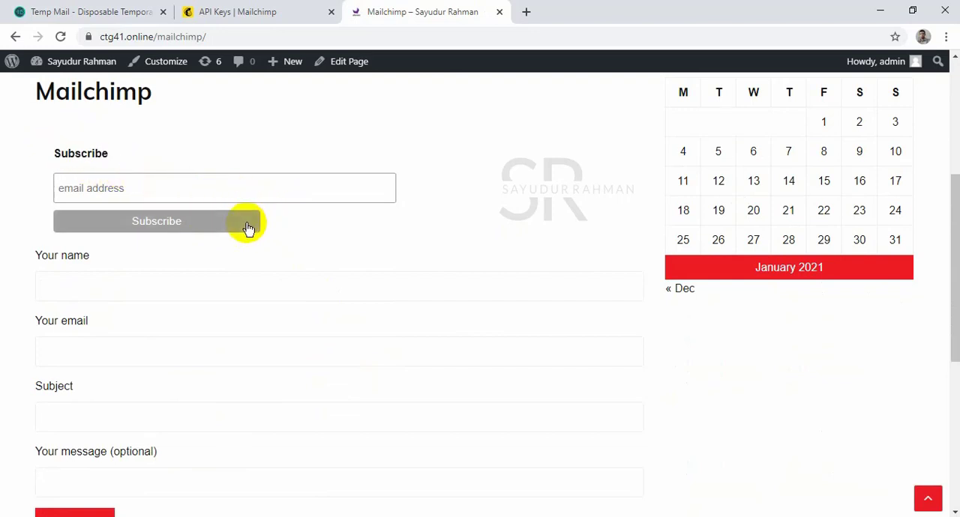
pyautogui.scroll(-2, 157, 290)
pyautogui.scroll(2, 154, 247)
pyautogui.click(173, 284)
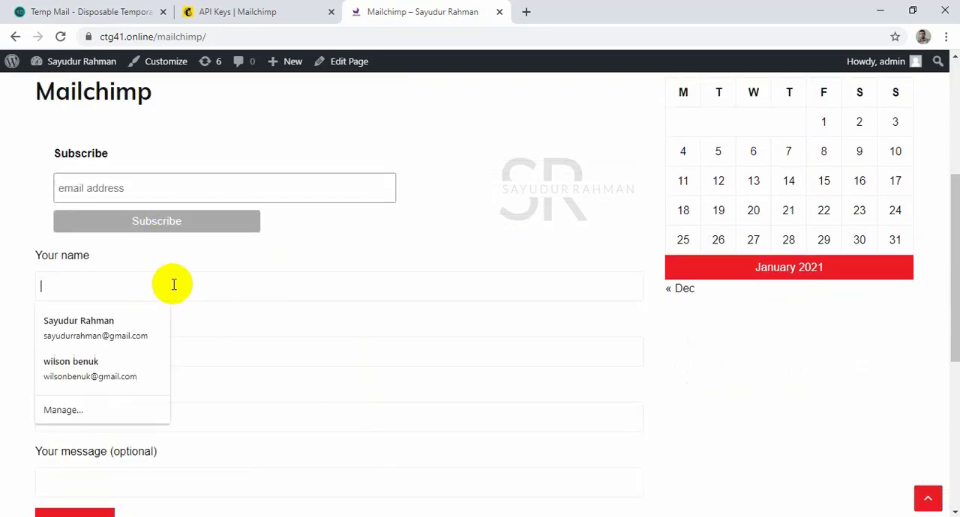
pyautogui.write('sayudur')
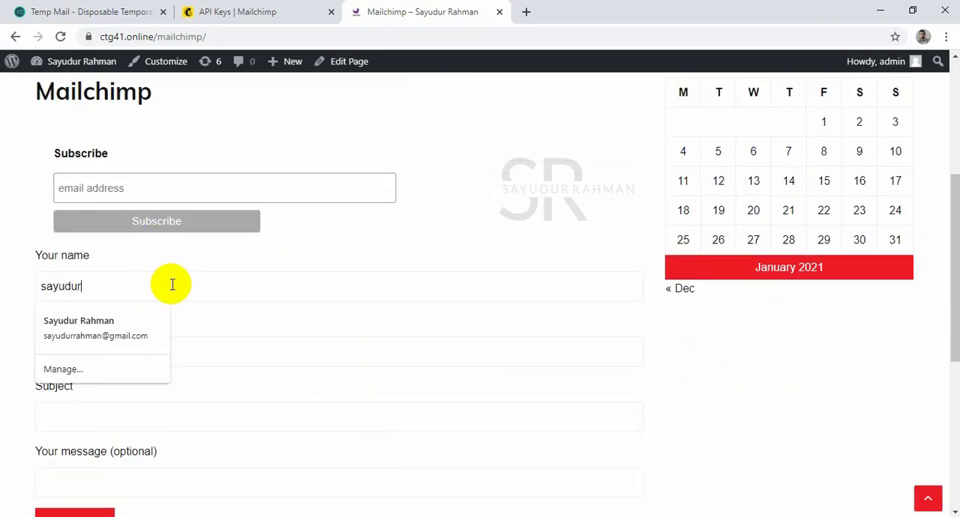
pyautogui.press('Tab')
pyautogui.write('r')
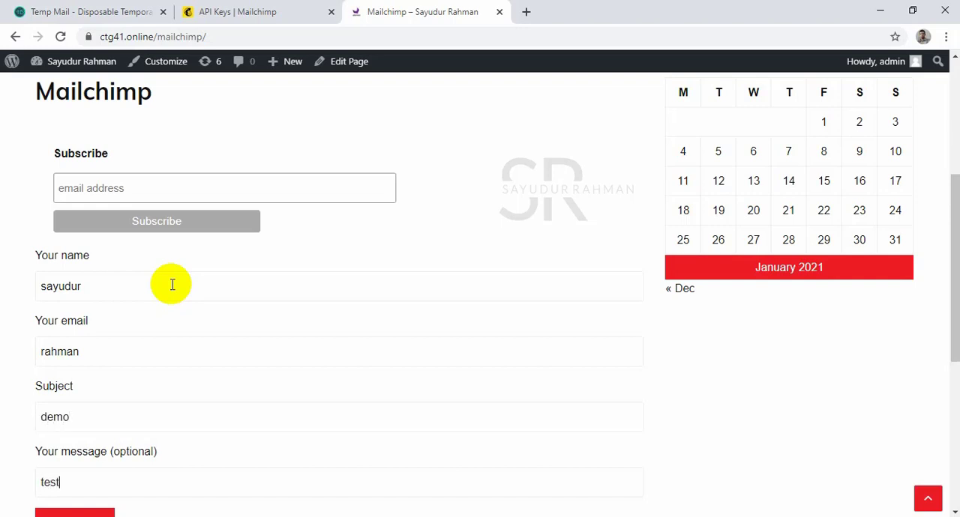
# Complete the email field with a full test address and submit the contact form.
pyautogui.scroll(-3, 204, 199)
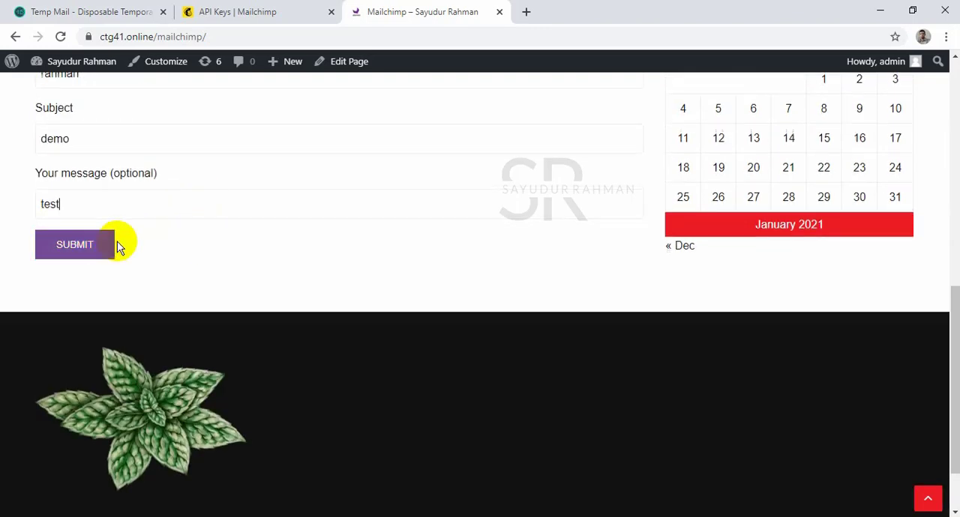
pyautogui.scroll(2, 117, 248)
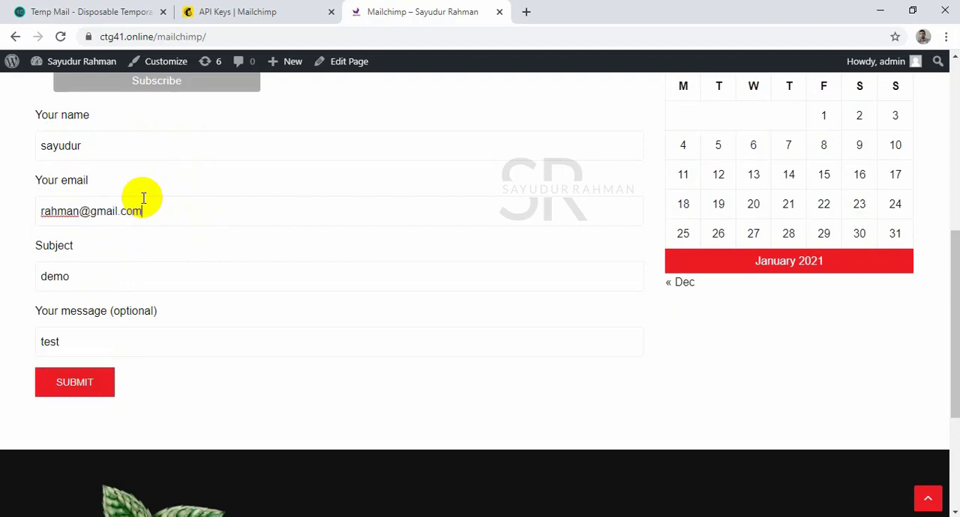
pyautogui.click(87, 390)
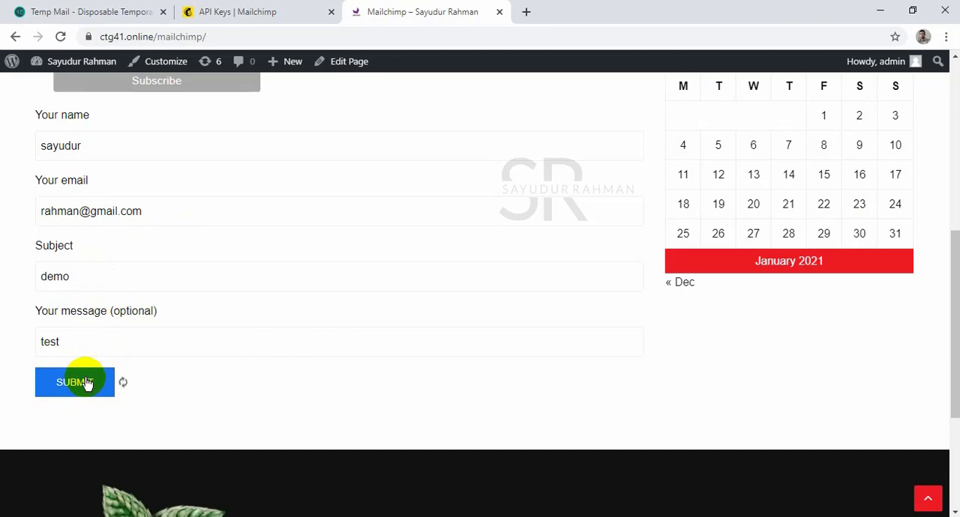
pyautogui.moveTo(202, 433); pyautogui.dragTo(285, 430)
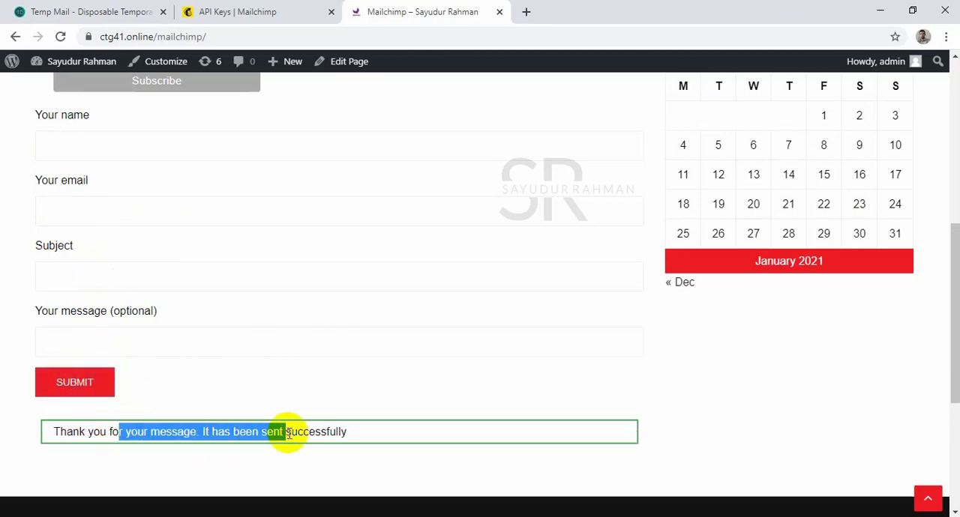
# Switch to Mailchimp and check the Demovideo audience's full contact list for the contact submitted through the form.
pyautogui.click(232, 12)
pyautogui.scroll(6, 292, 229)
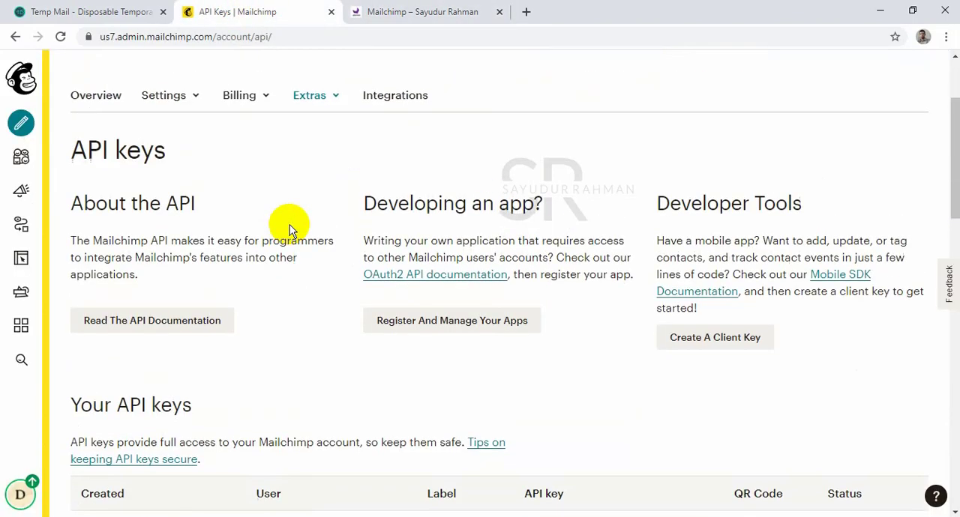
pyautogui.click(23, 159)
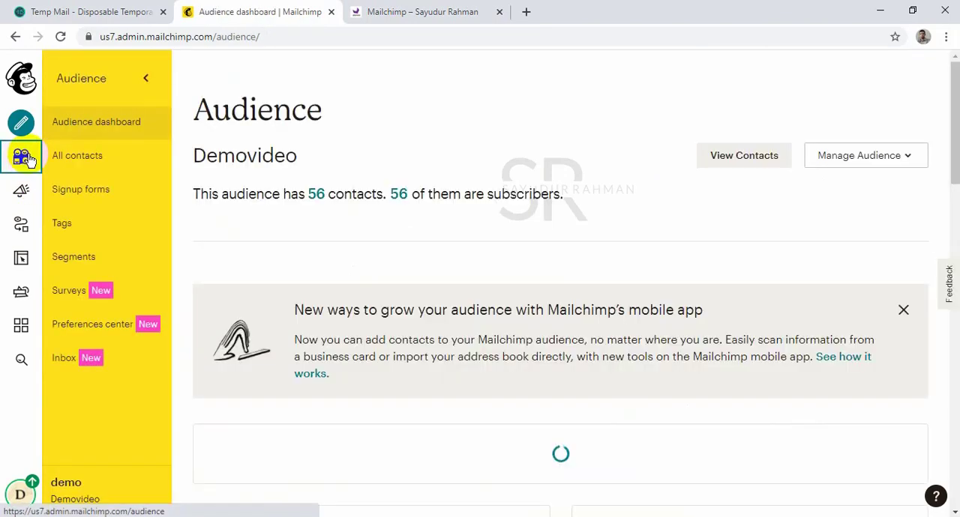
pyautogui.scroll(-13, 318, 196)
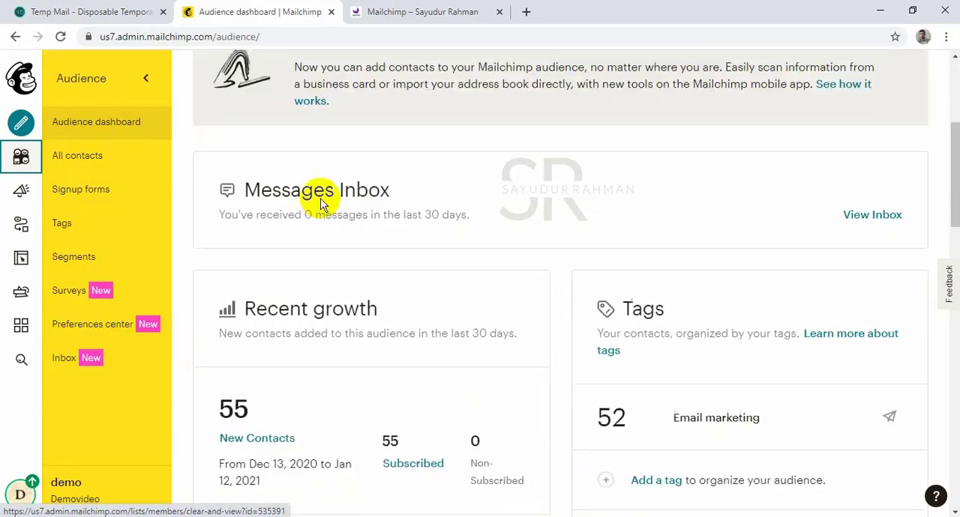
pyautogui.scroll(13, 318, 247)
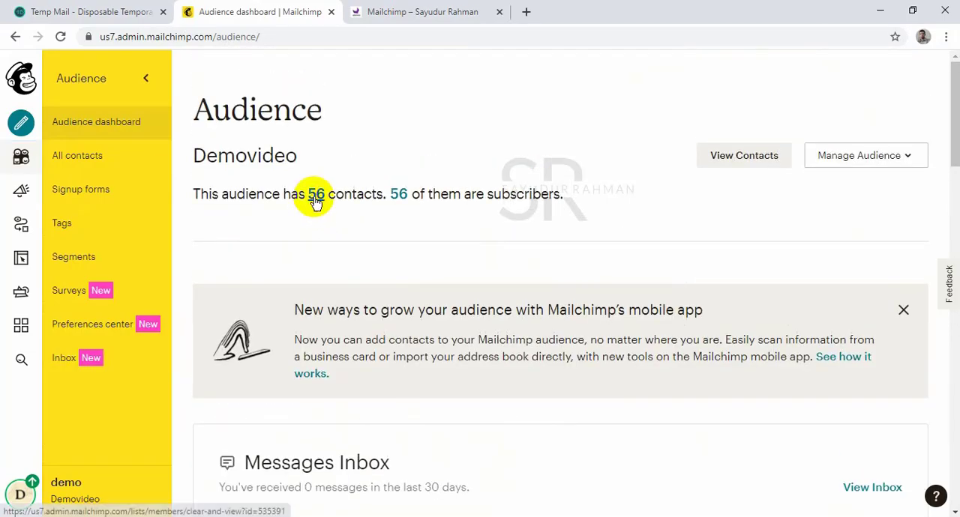
pyautogui.click(316, 197)
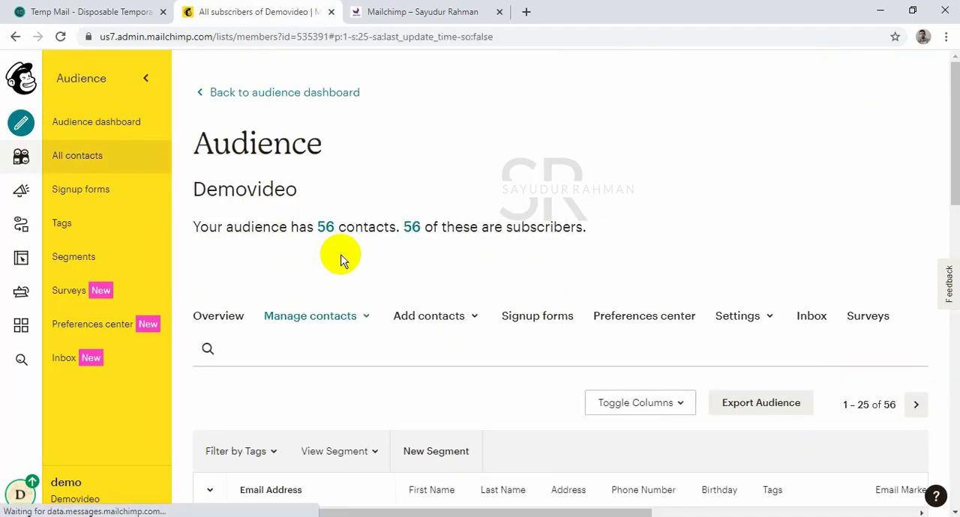
pyautogui.scroll(-4, 343, 266)
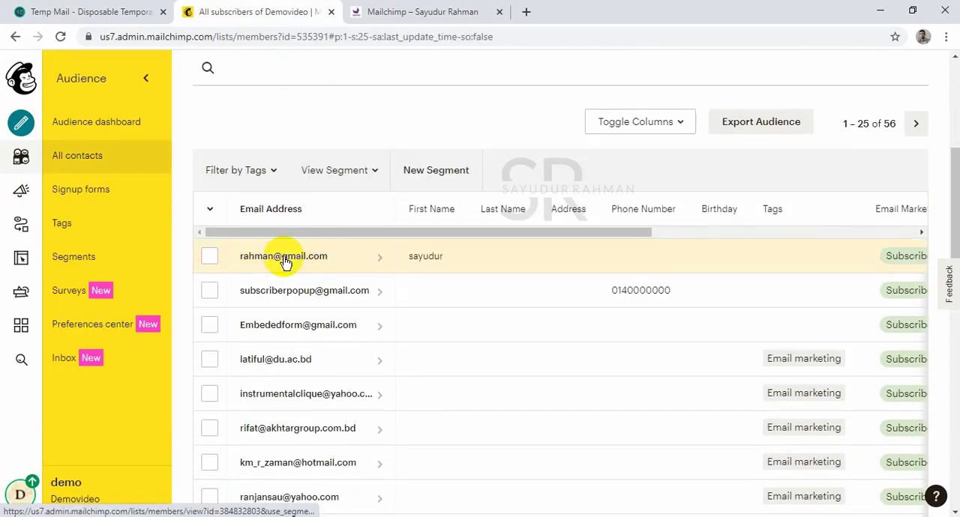
pyautogui.click(299, 266)
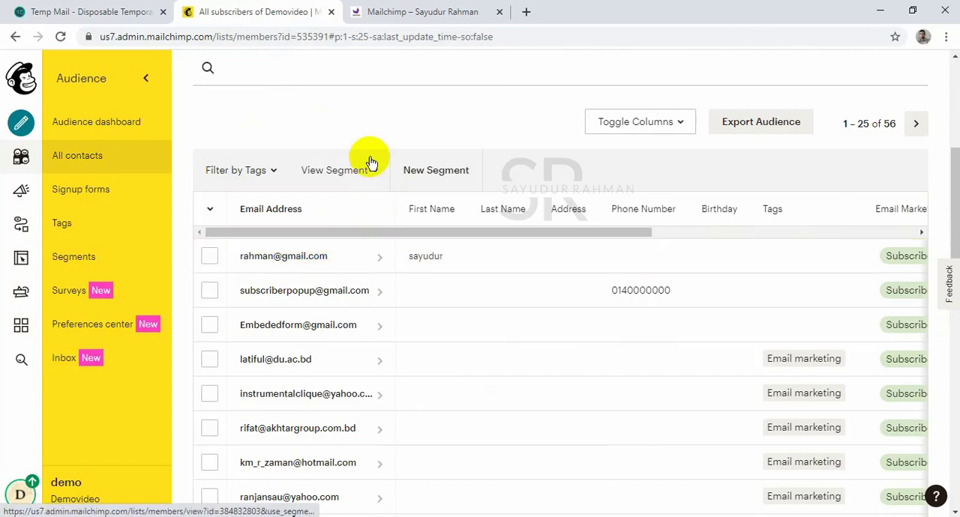
pyautogui.click(402, 6)
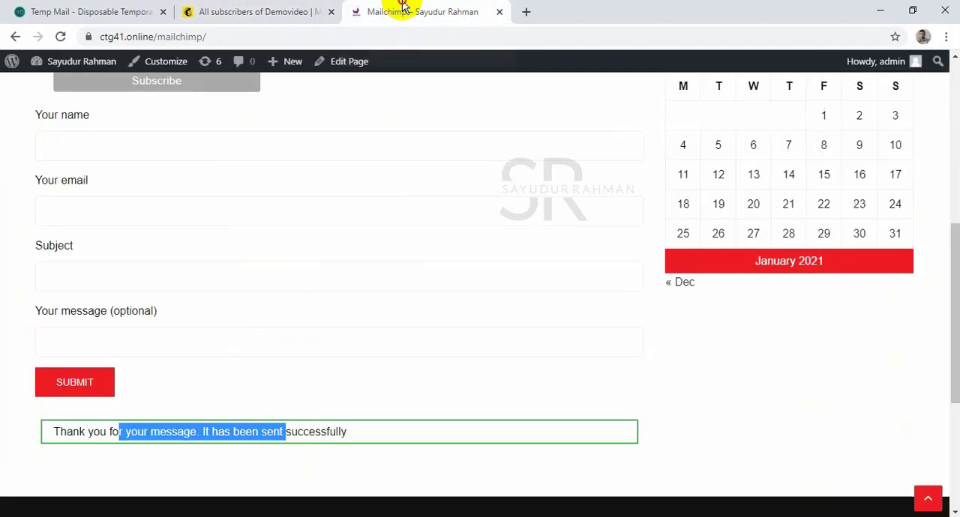
pyautogui.click(264, 13)
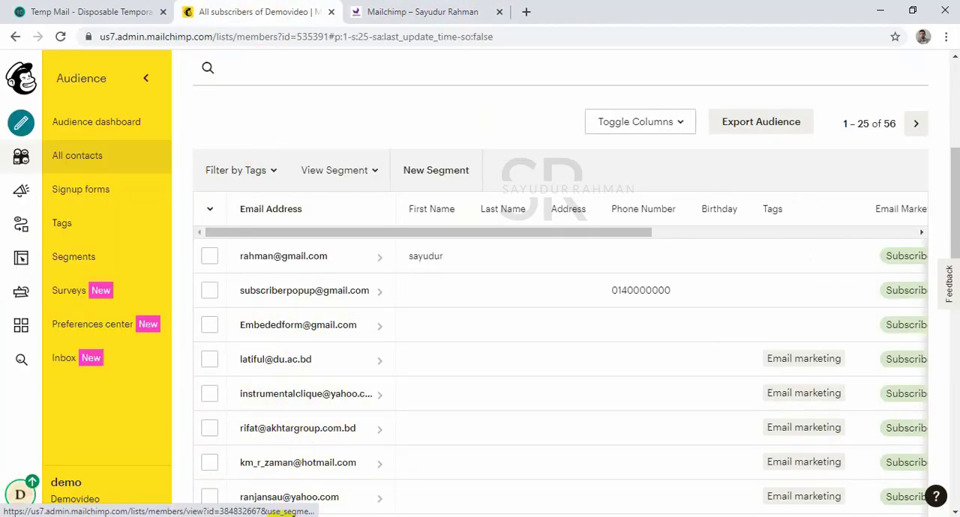
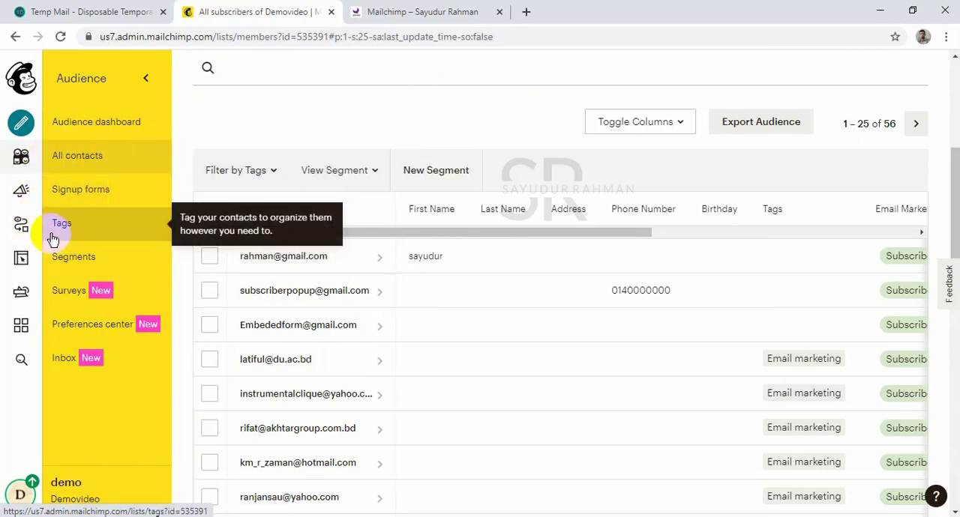
# Create a new email template from the featured Boutique theme.
pyautogui.click(21, 123)
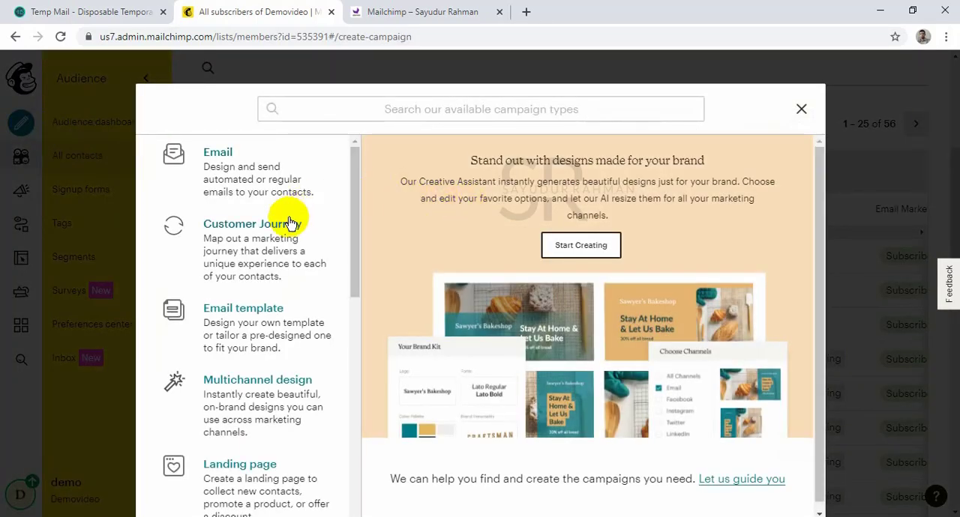
pyautogui.click(243, 318)
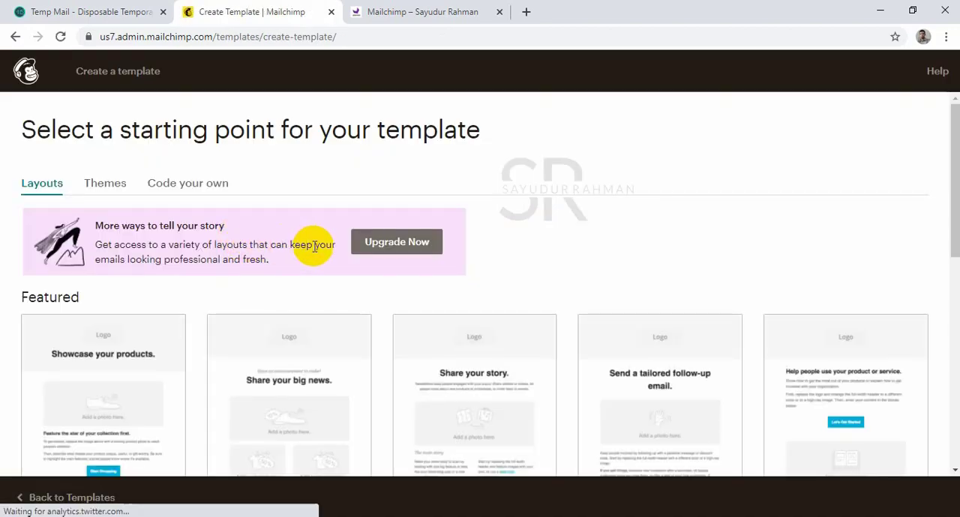
pyautogui.click(126, 190)
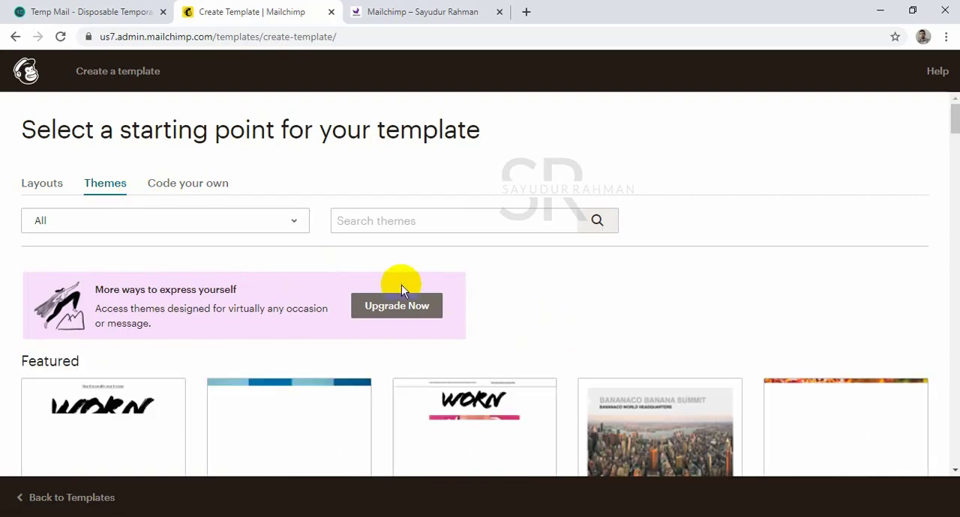
pyautogui.scroll(-4, 401, 285)
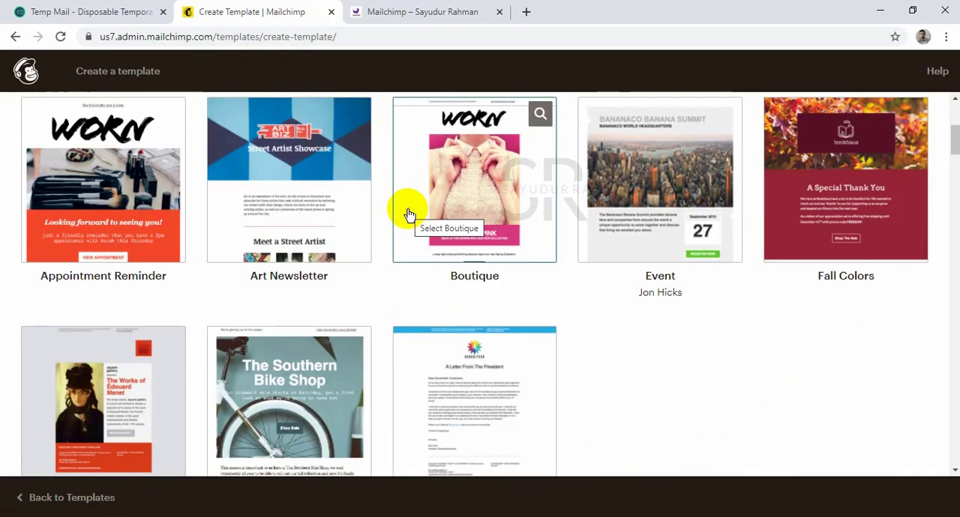
pyautogui.scroll(-2, 408, 215)
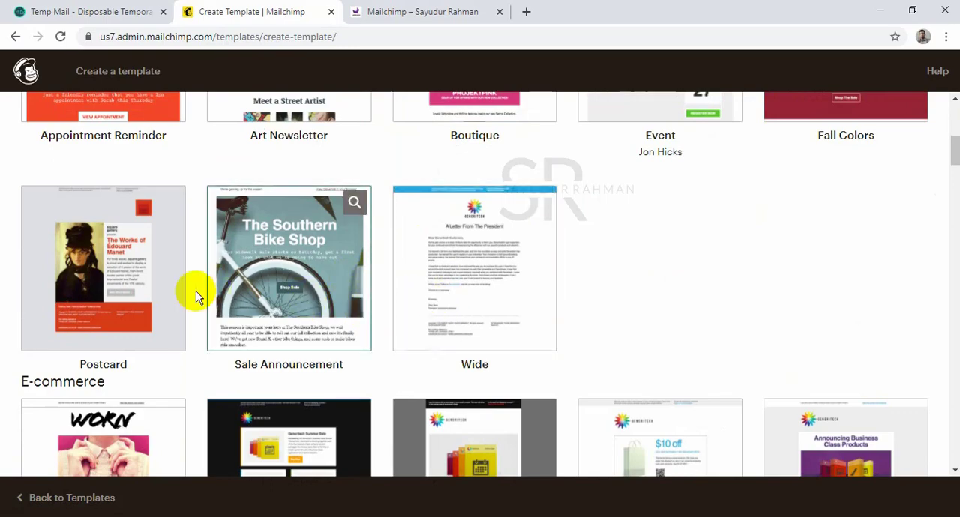
pyautogui.scroll(2, 420, 255)
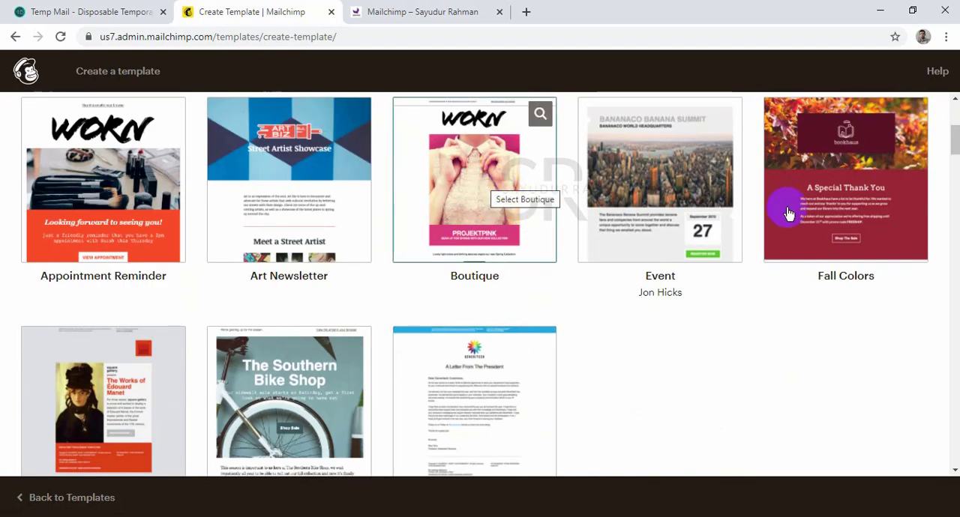
pyautogui.click(499, 189)
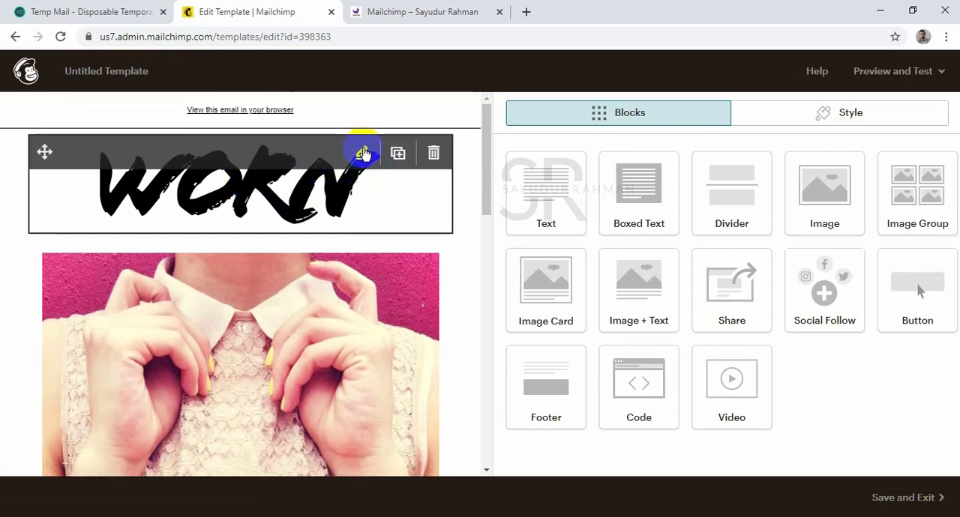
# Open the WORN logo image block and reduce its display size to less than half.
pyautogui.click(363, 153)
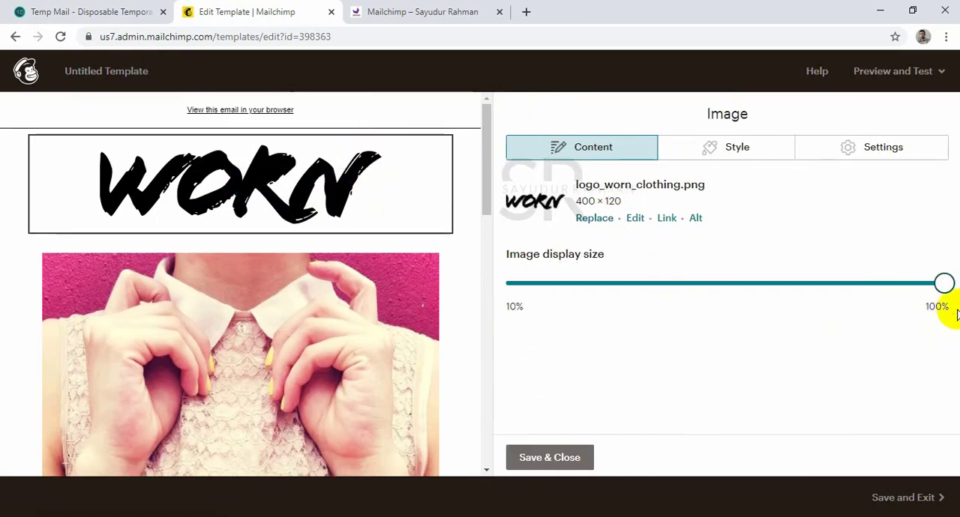
pyautogui.moveTo(943, 291); pyautogui.dragTo(663, 291)
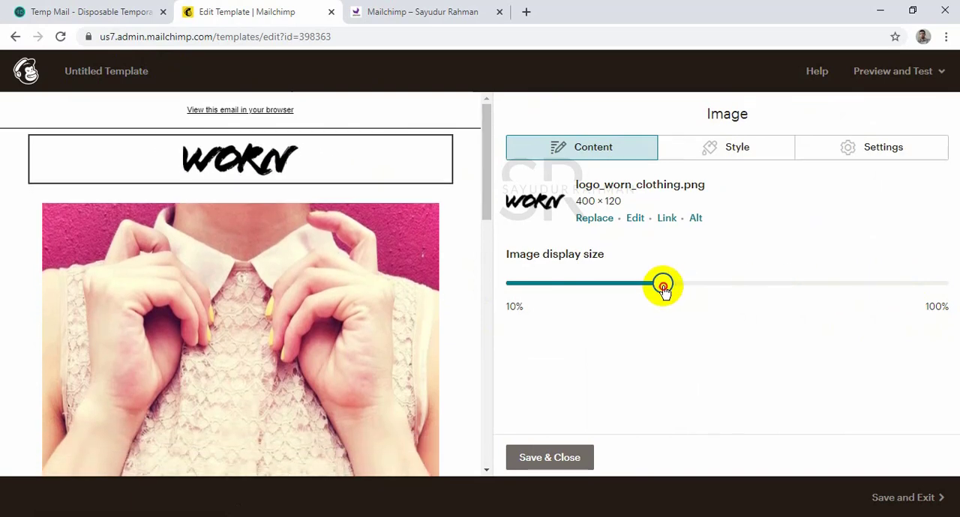
# Edit the logo image by adding a text design reading "WARN" and enlarging it across the middle of the logo.
pyautogui.click(635, 219)
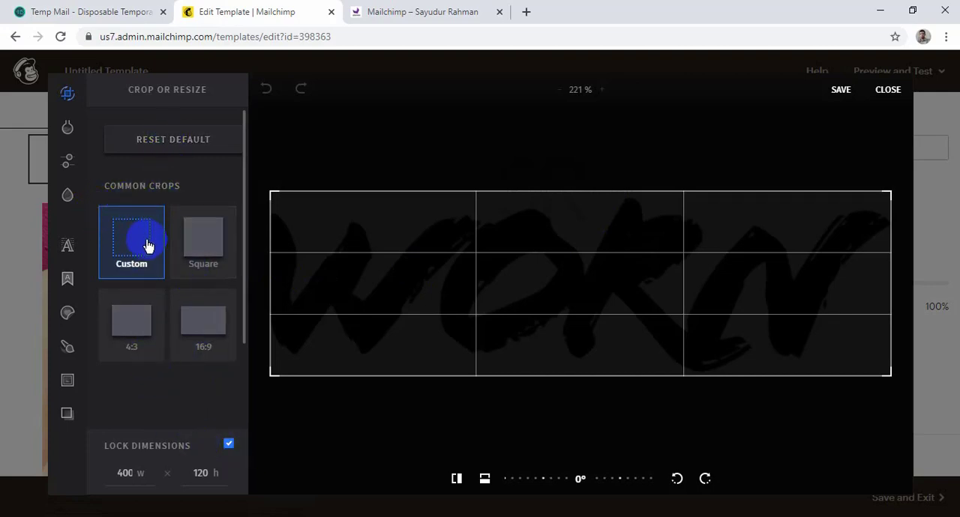
pyautogui.moveTo(71, 249)
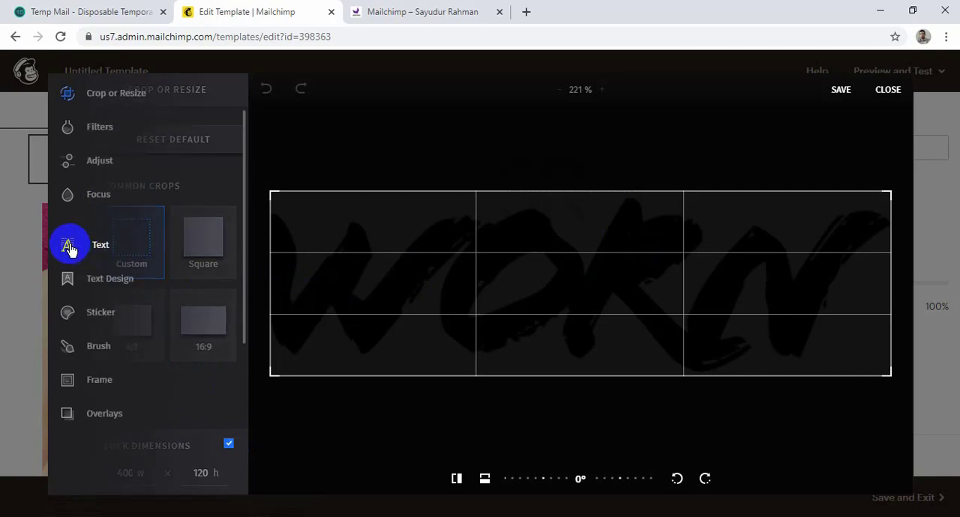
pyautogui.click(69, 278)
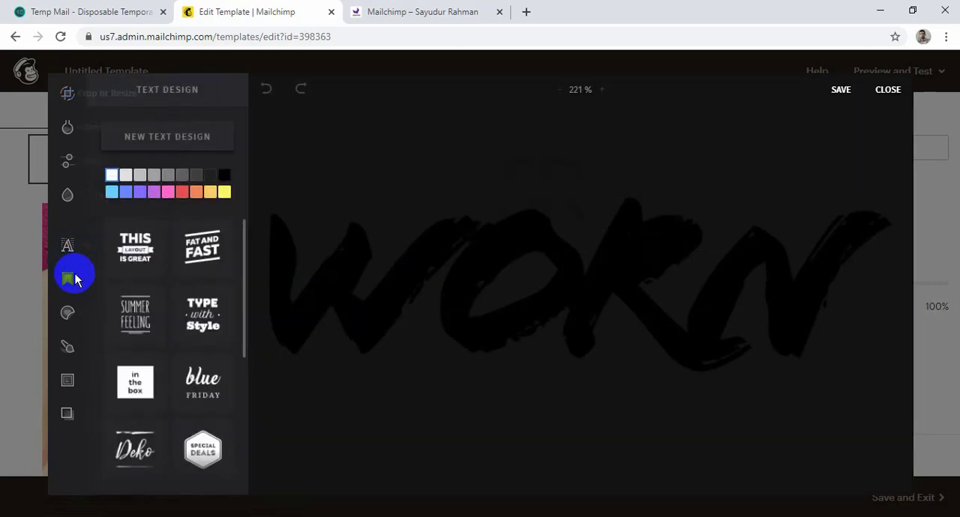
pyautogui.click(212, 193)
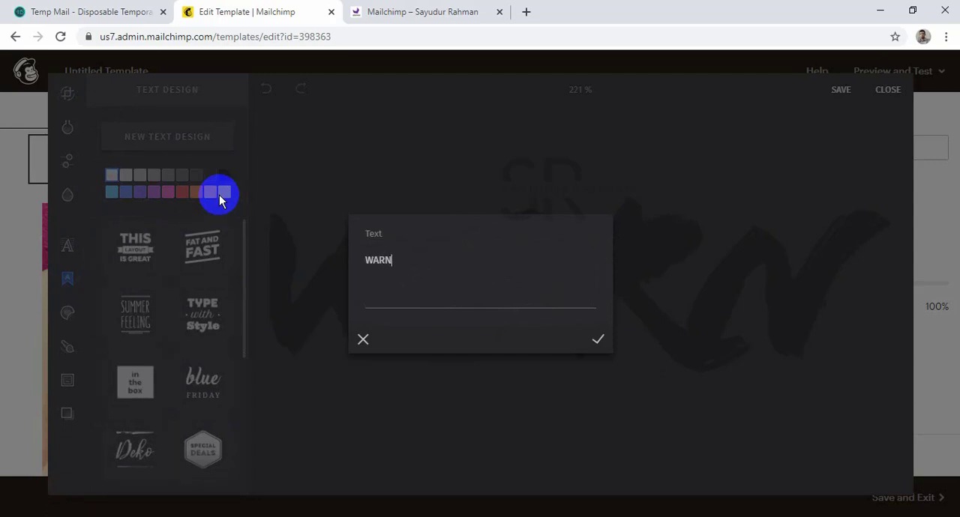
pyautogui.click(598, 339)
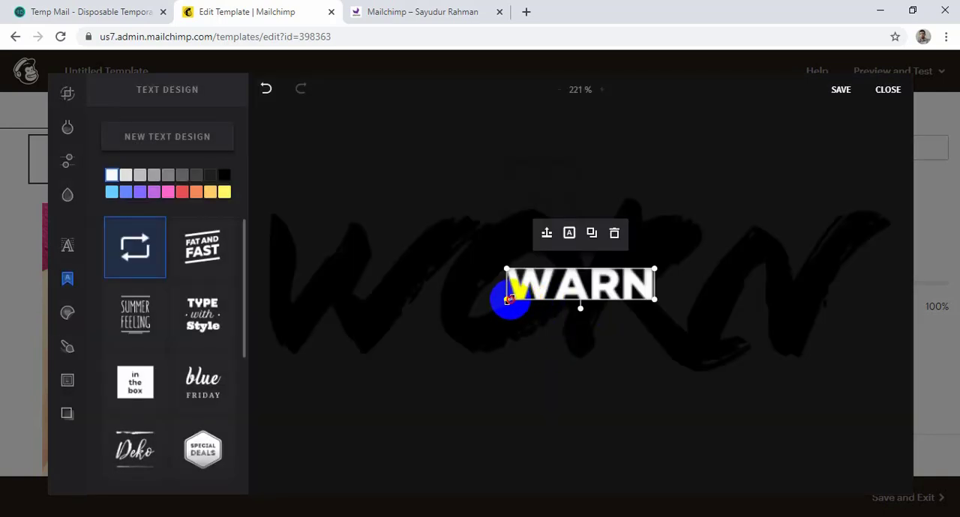
pyautogui.moveTo(508, 300); pyautogui.dragTo(379, 368)
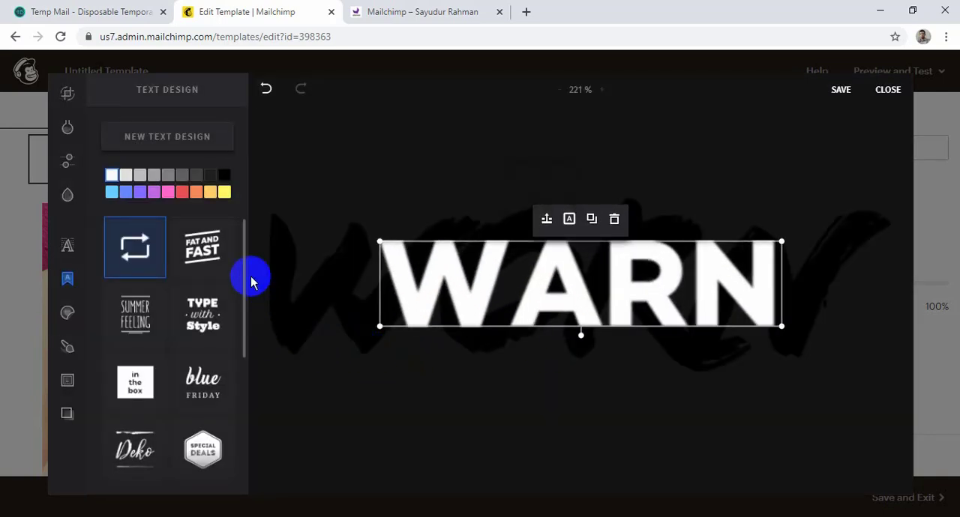
# Try to restyle the WARN text with the slanted "Fat and Fast" design, colour it pink and save the edited logo.
pyautogui.click(224, 193)
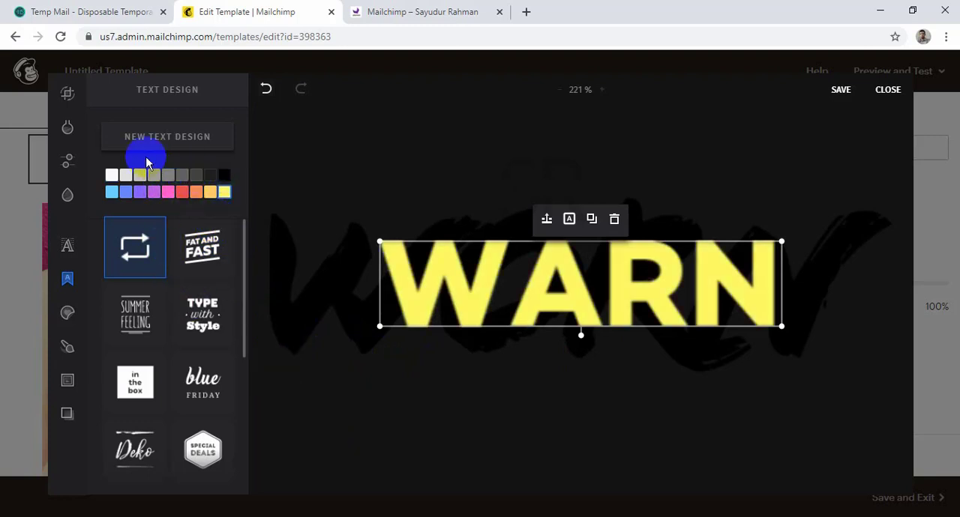
pyautogui.click(127, 191)
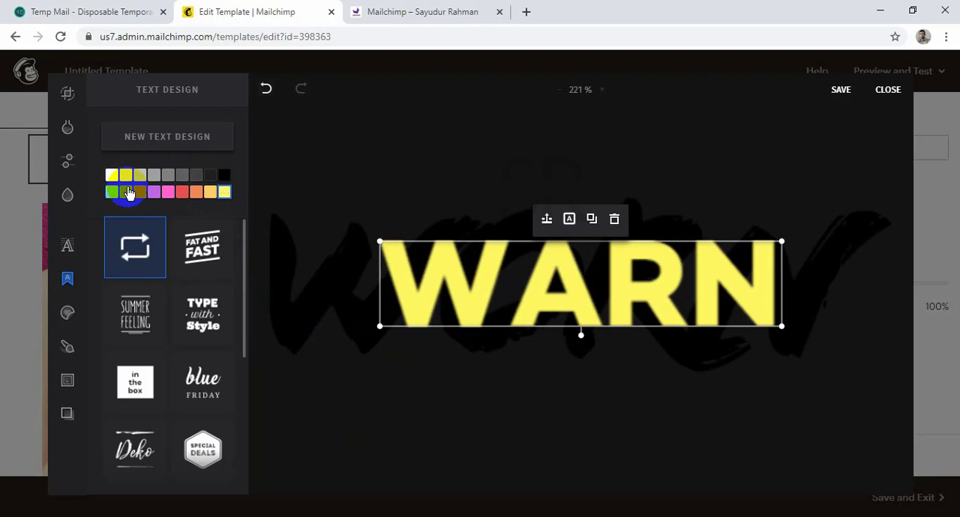
pyautogui.click(197, 254)
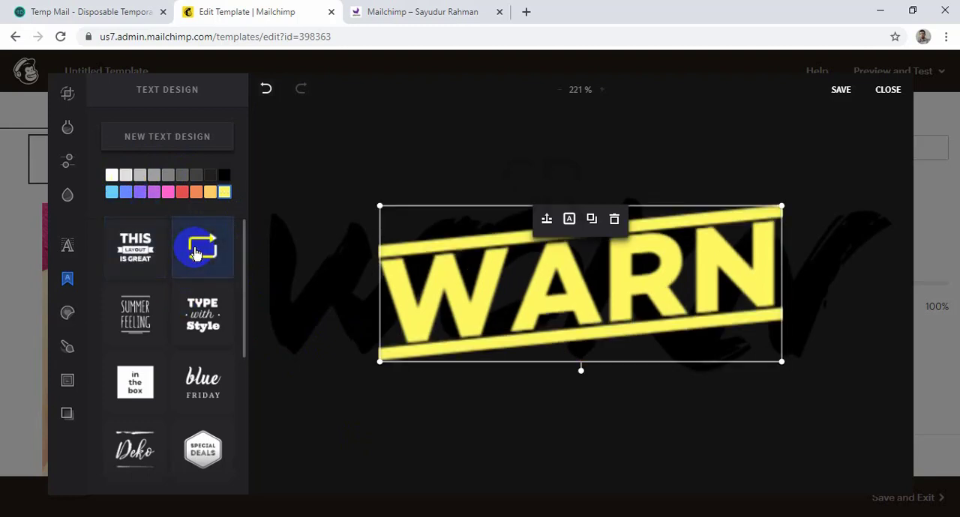
pyautogui.click(173, 194)
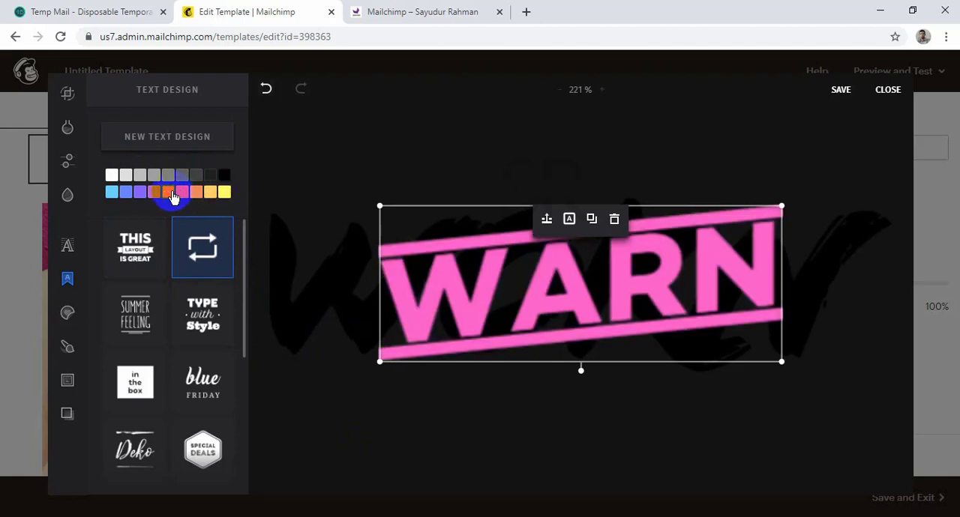
pyautogui.click(114, 194)
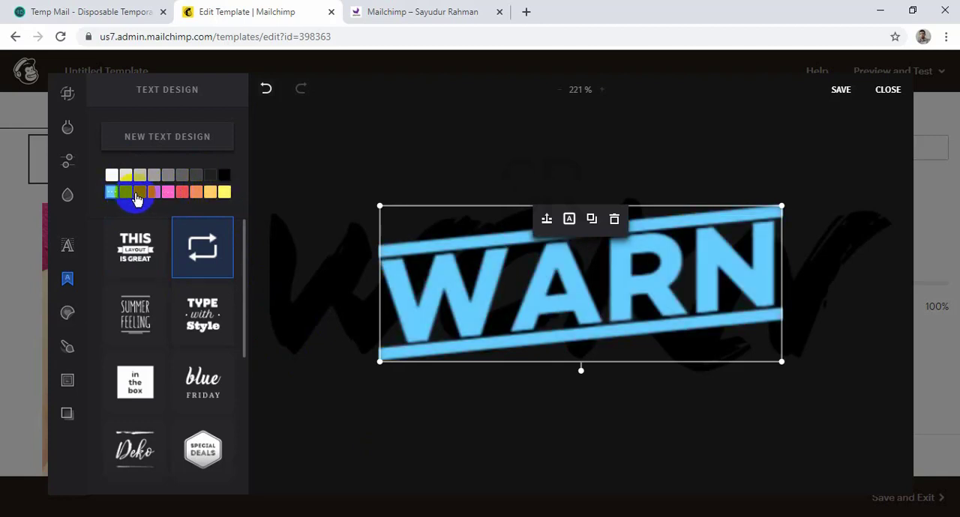
pyautogui.click(137, 194)
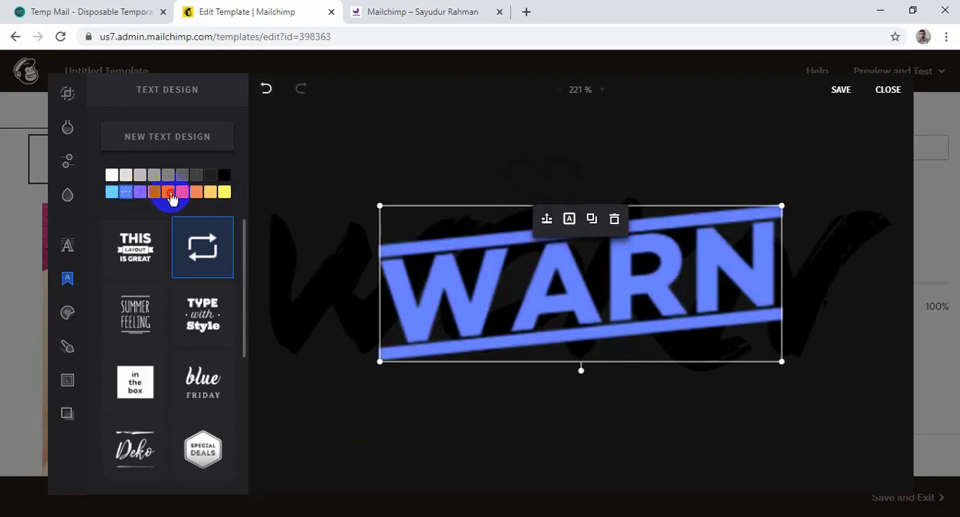
pyautogui.click(169, 192)
pyautogui.click(843, 94)
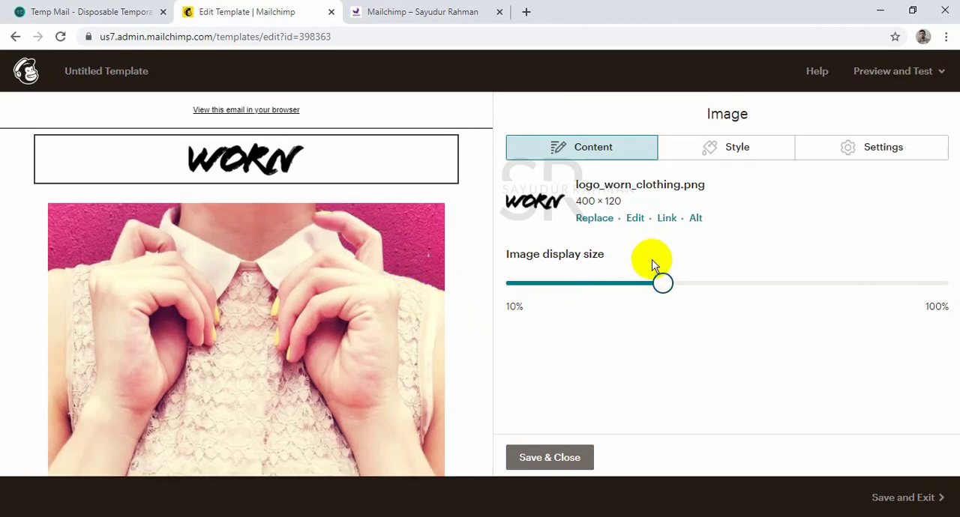
# Enlarge the WORN logo slightly to just under half of its full display size and save the image block.
pyautogui.click(272, 164)
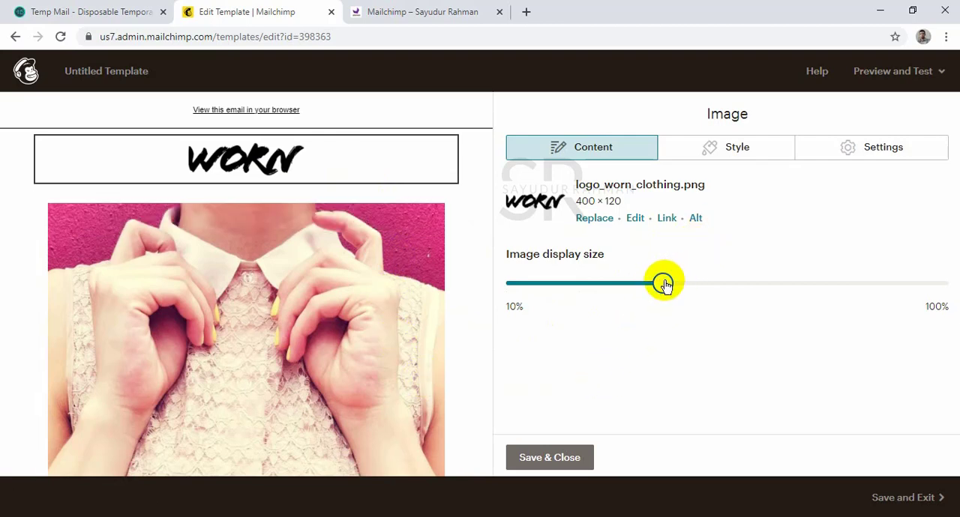
pyautogui.moveTo(658, 285); pyautogui.dragTo(692, 285)
pyautogui.click(736, 147)
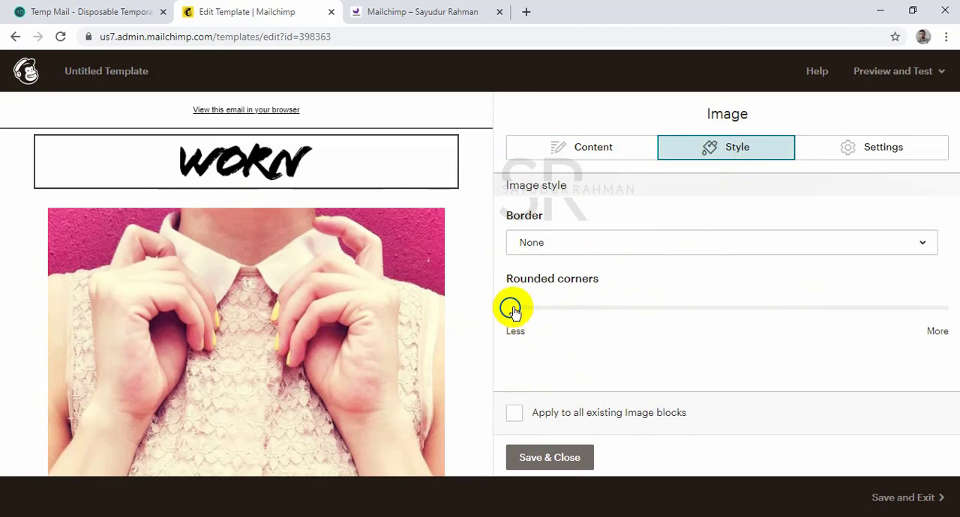
pyautogui.moveTo(513, 309)
pyautogui.mouseDown()
pyautogui.moveTo(957, 303)
pyautogui.moveTo(509, 304)
pyautogui.mouseUp()
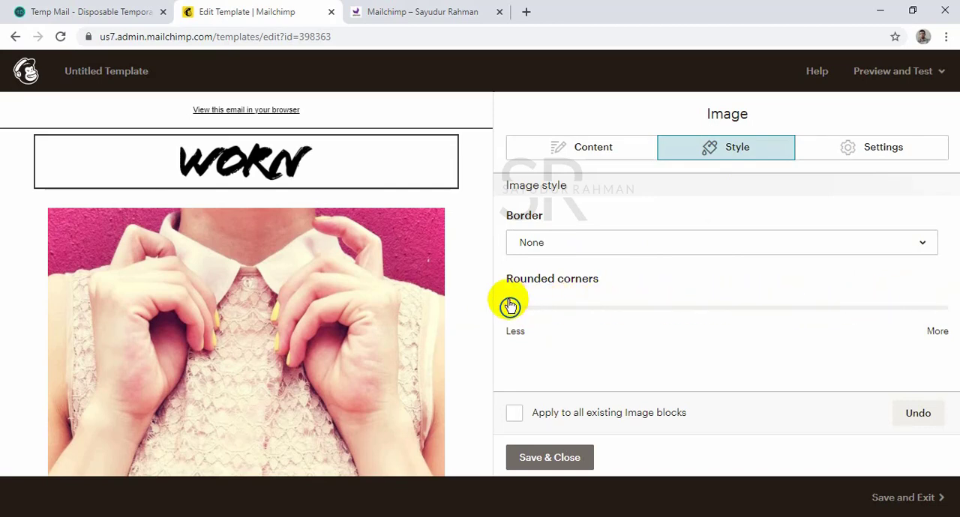
pyautogui.click(843, 152)
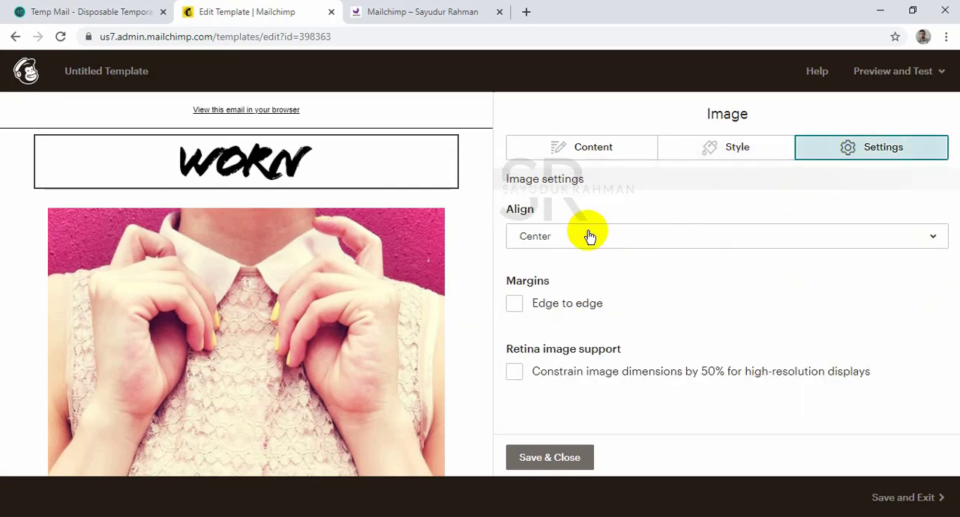
pyautogui.click(606, 147)
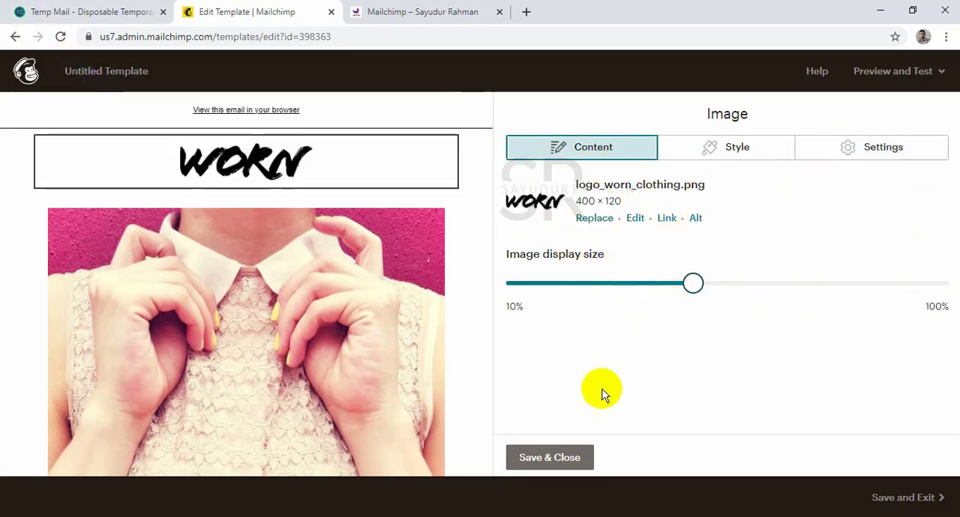
pyautogui.click(548, 458)
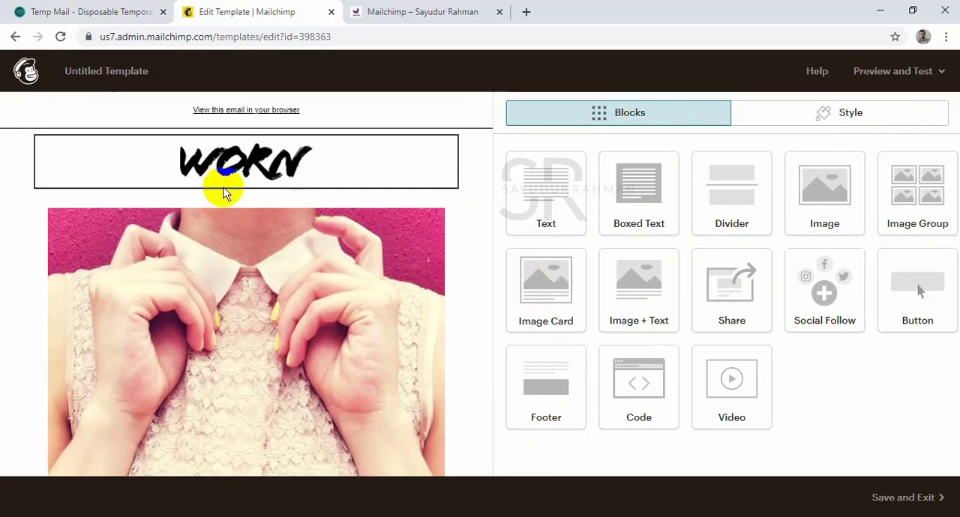
pyautogui.scroll(-2, 248, 254)
pyautogui.scroll(2, 345, 208)
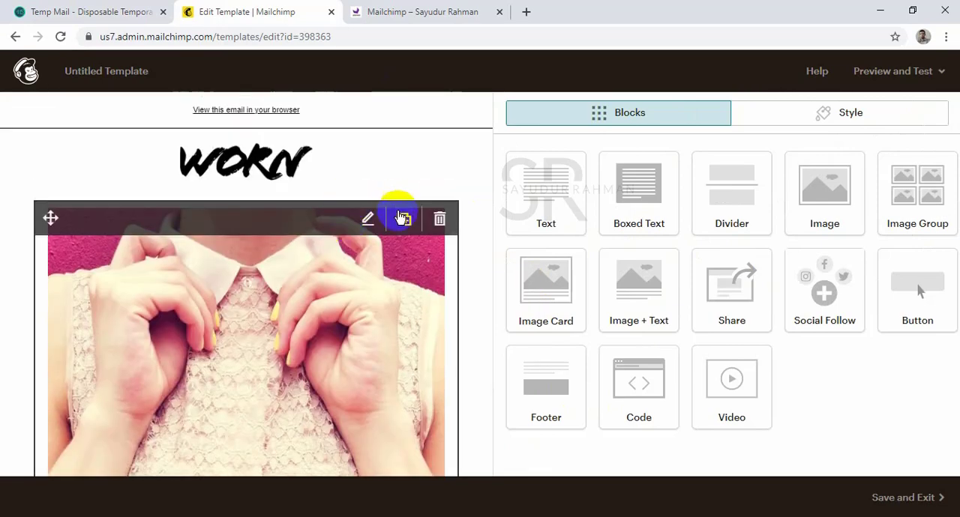
pyautogui.click(440, 218)
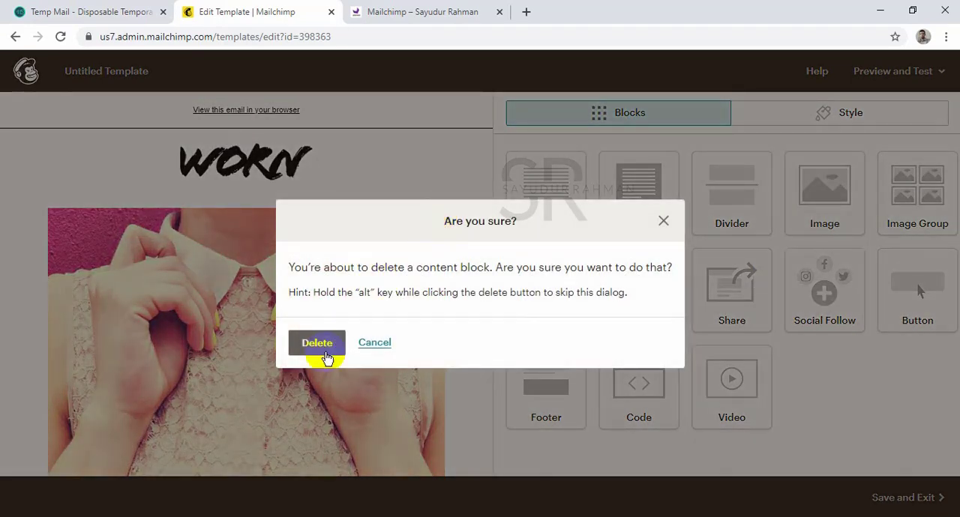
pyautogui.click(664, 221)
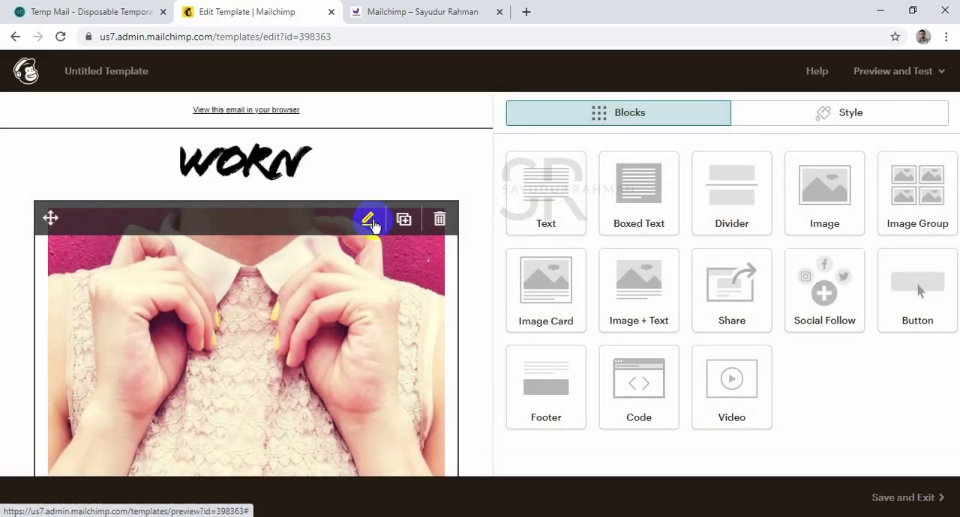
# Replace the image card's photo with the SEO magnifier picture from the stored files.
pyautogui.click(356, 249)
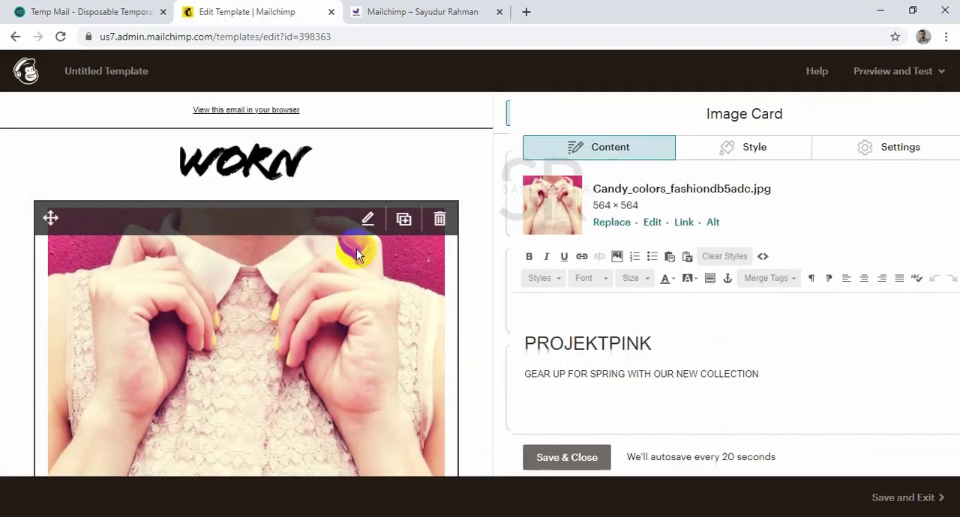
pyautogui.click(592, 223)
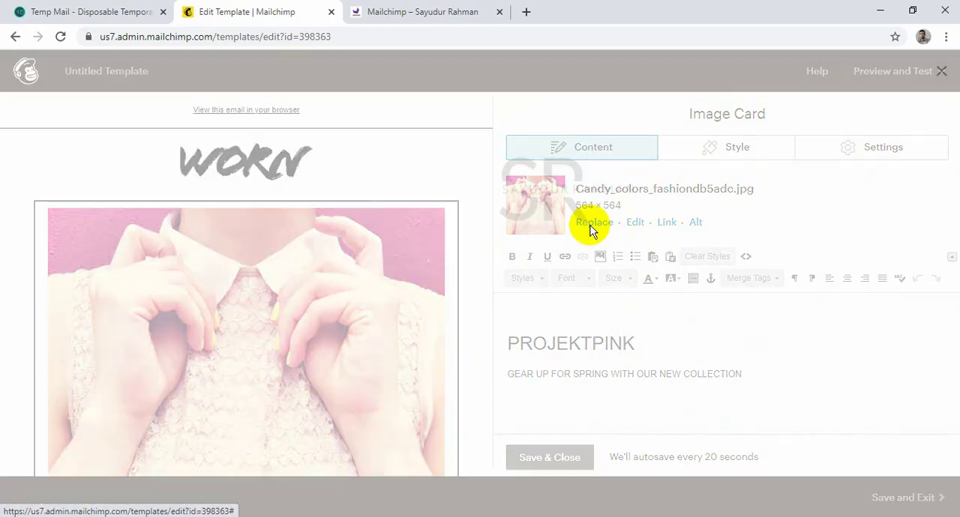
pyautogui.click(295, 268)
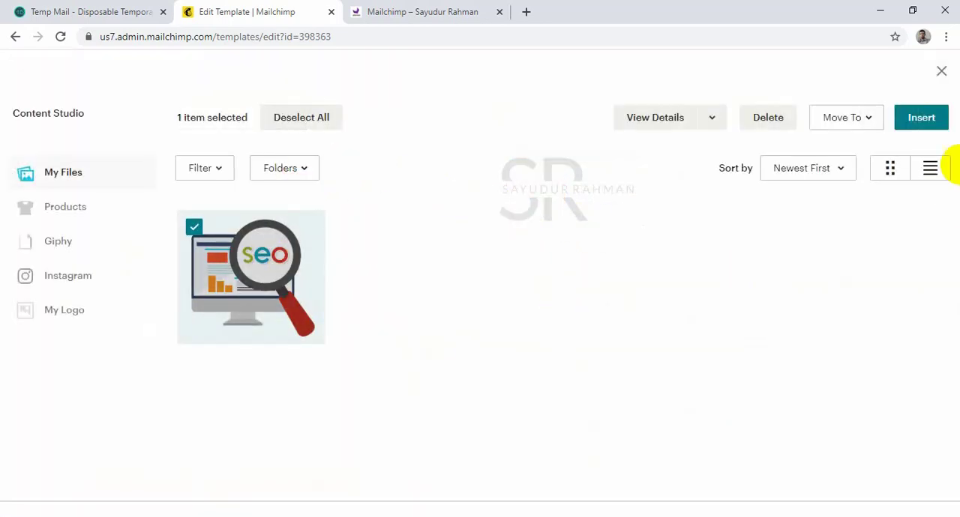
pyautogui.click(923, 117)
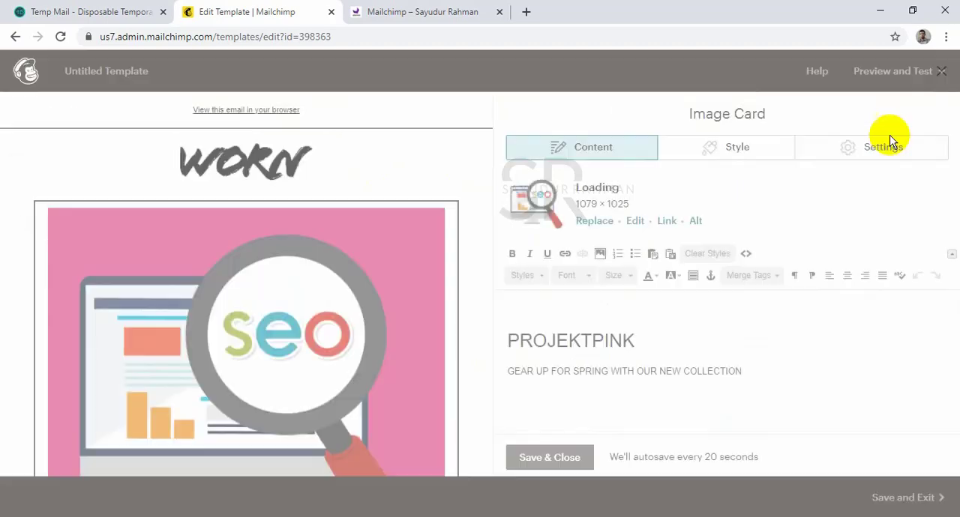
# Try red on the image card's PROJEKTPINK heading and set its text colour to white.
pyautogui.scroll(-5, 325, 283)
pyautogui.scroll(2, 343, 296)
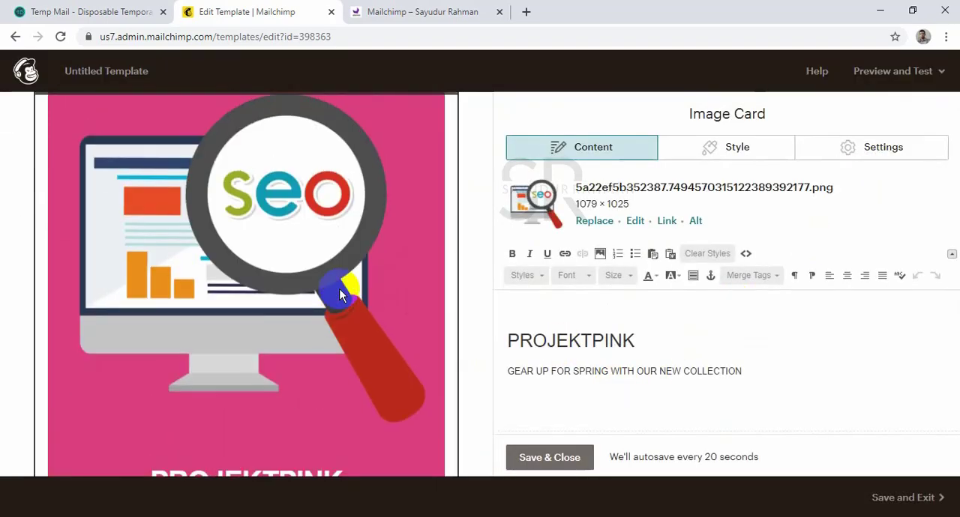
pyautogui.scroll(-2, 342, 296)
pyautogui.click(507, 342)
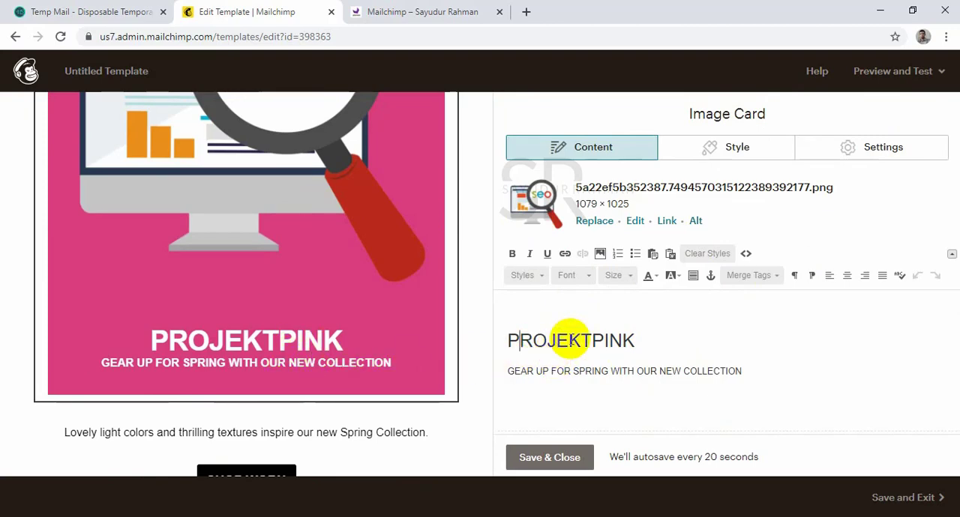
pyautogui.moveTo(634, 342); pyautogui.dragTo(494, 339)
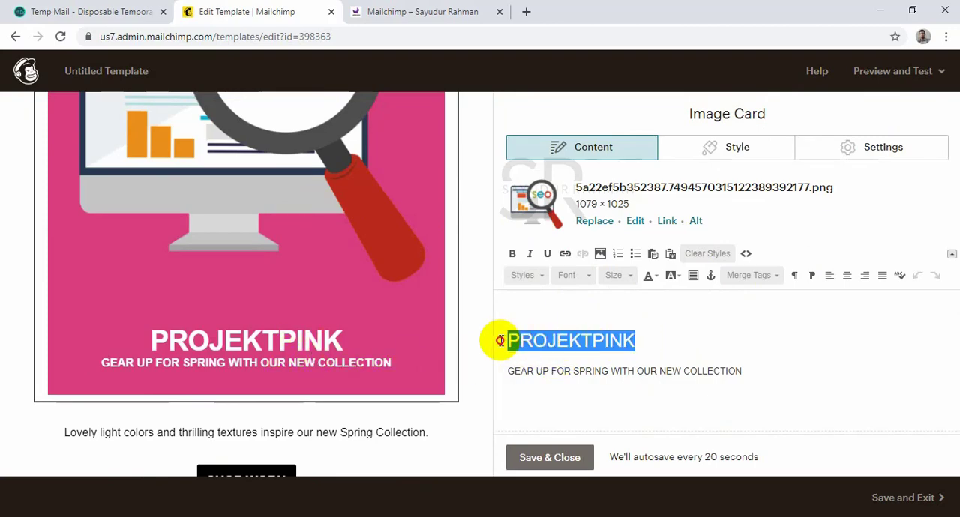
pyautogui.click(655, 281)
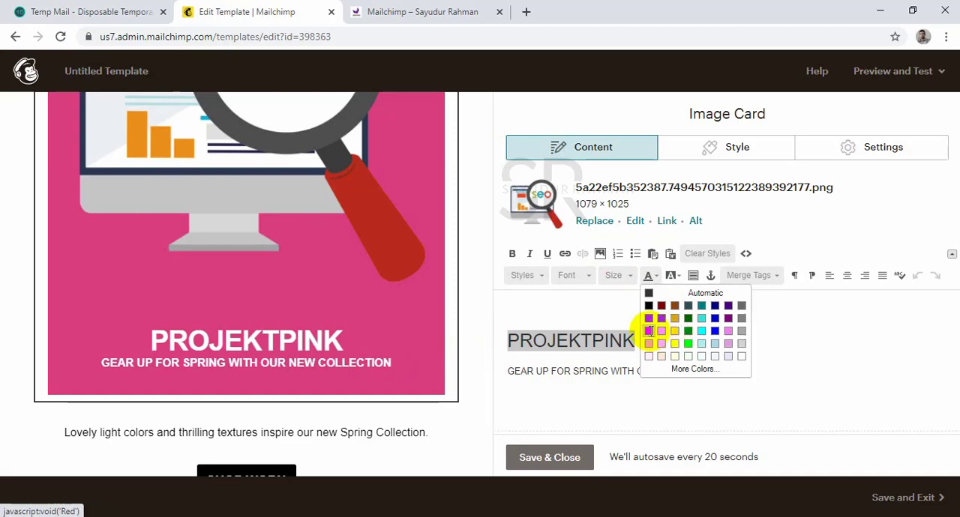
pyautogui.click(648, 331)
pyautogui.click(651, 276)
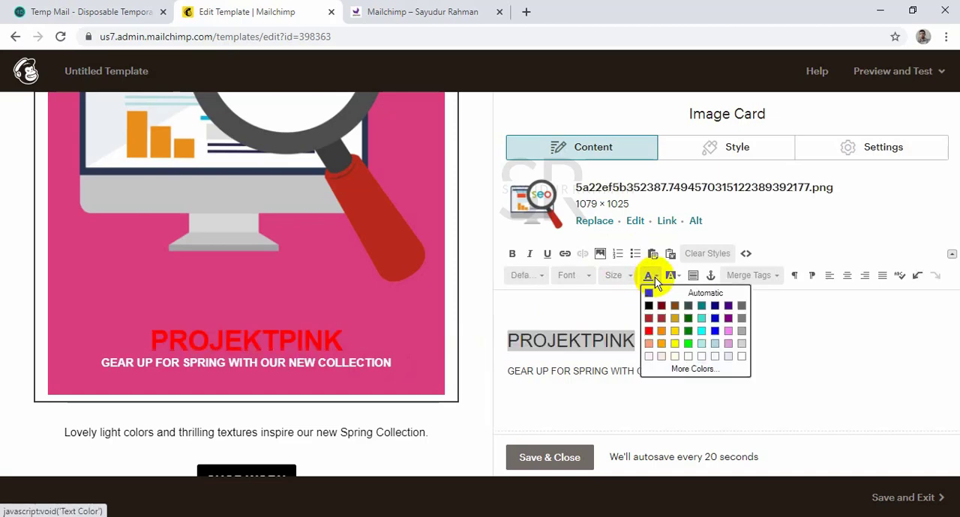
pyautogui.click(738, 357)
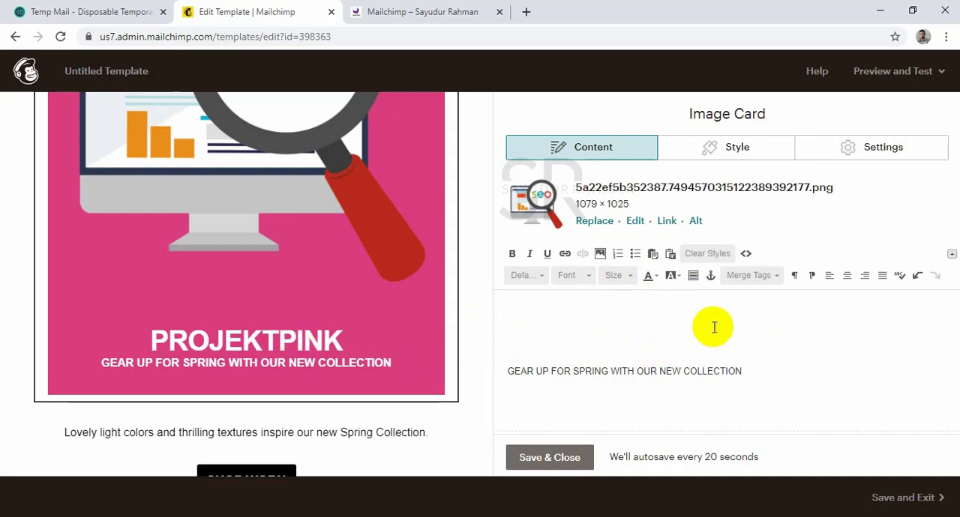
# Toggle bold formatting on the PROJEKTPINK heading and save the image card.
pyautogui.moveTo(713, 326); pyautogui.dragTo(506, 343)
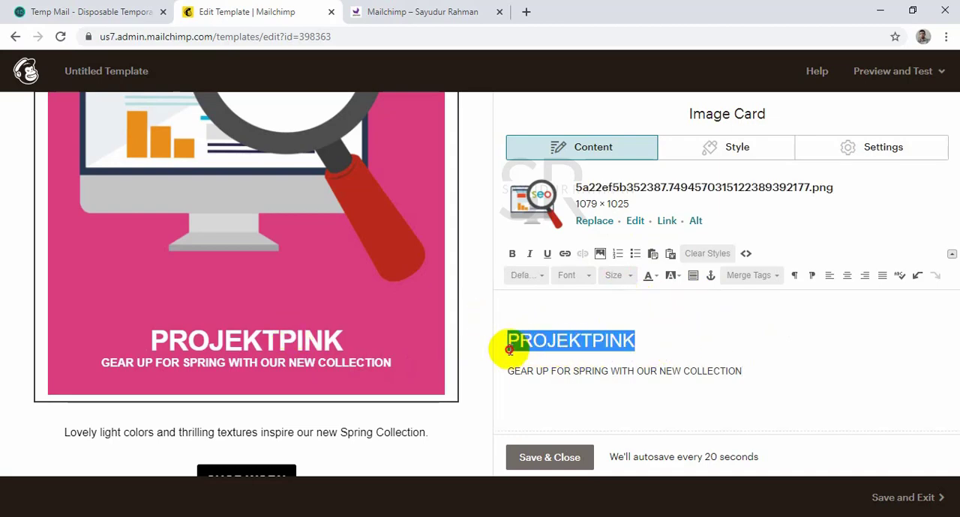
pyautogui.click(515, 257)
pyautogui.click(702, 367)
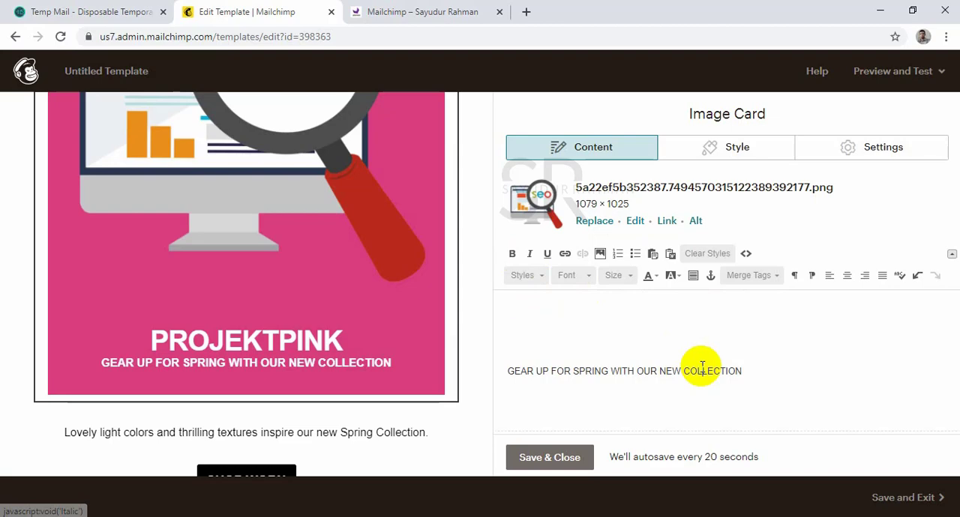
pyautogui.click(741, 370)
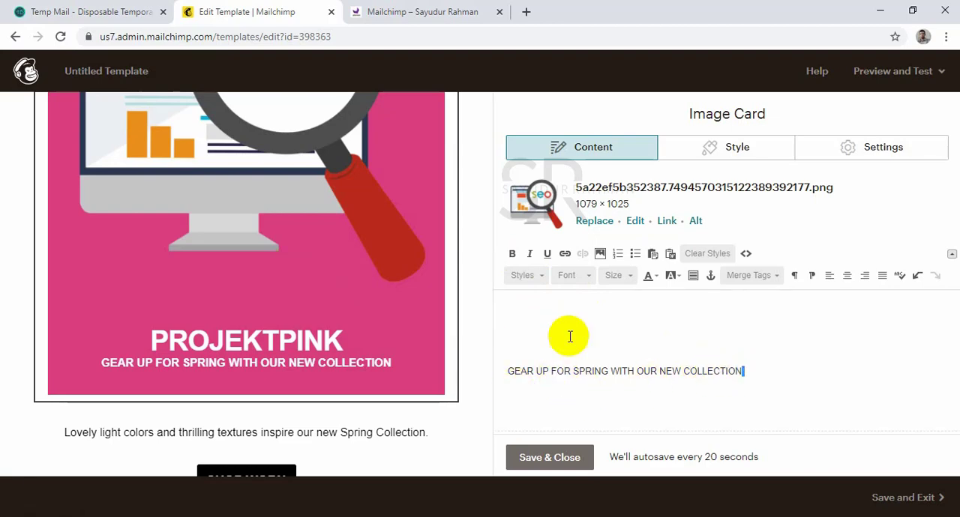
pyautogui.scroll(-1, 683, 340)
pyautogui.scroll(1, 670, 356)
pyautogui.click(561, 463)
# Delete the SHOP WORN button block below the Spring Collection text.
pyautogui.scroll(5, 257, 252)
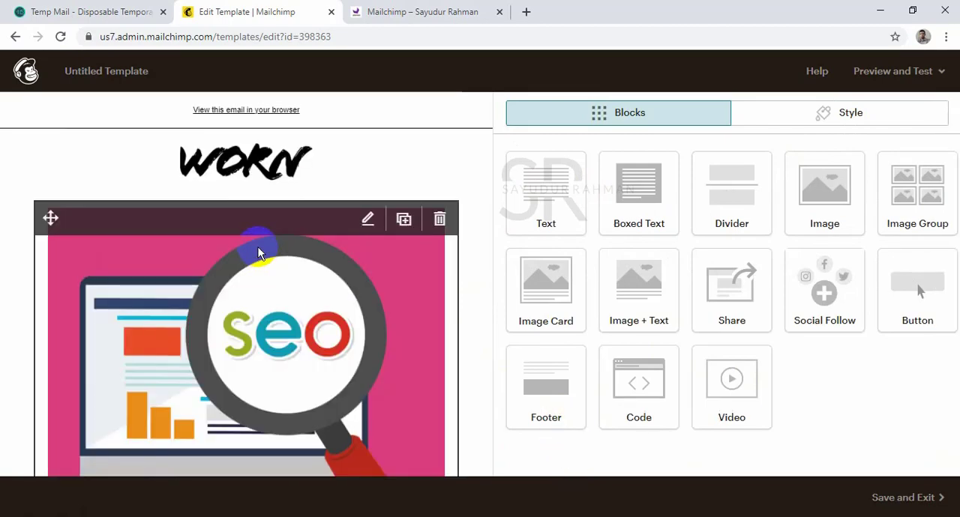
pyautogui.scroll(-6, 349, 240)
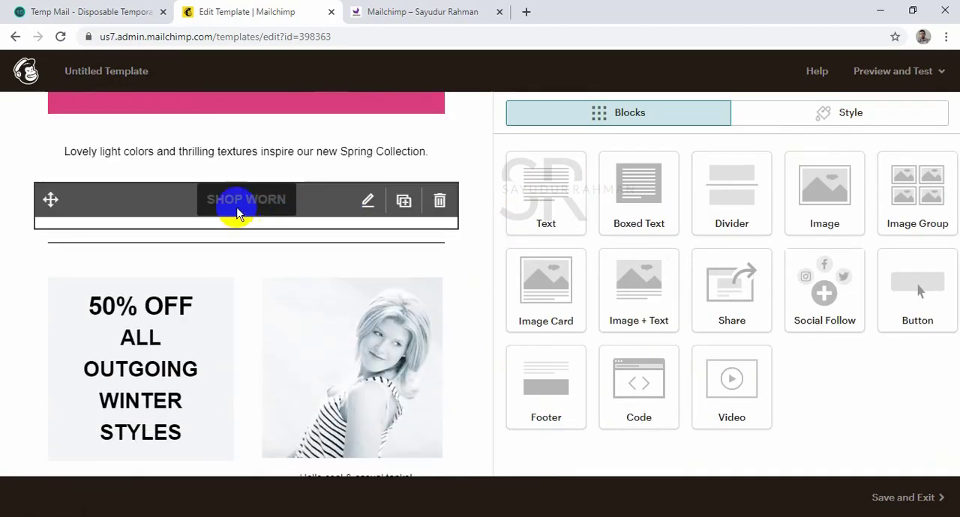
pyautogui.click(440, 204)
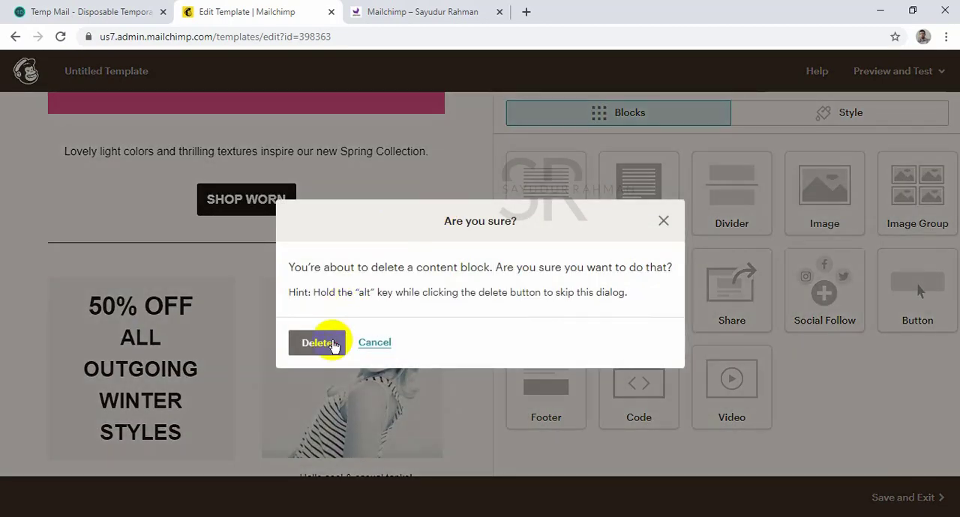
pyautogui.click(328, 343)
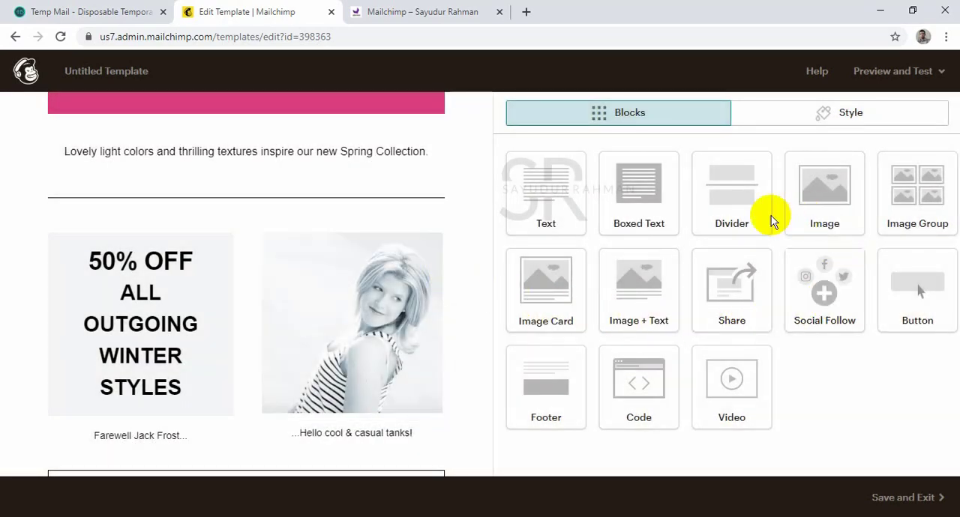
# Add a Buy Now button block under the Spring Collection text and link it to the owner's website address.
pyautogui.moveTo(903, 296); pyautogui.dragTo(222, 191)
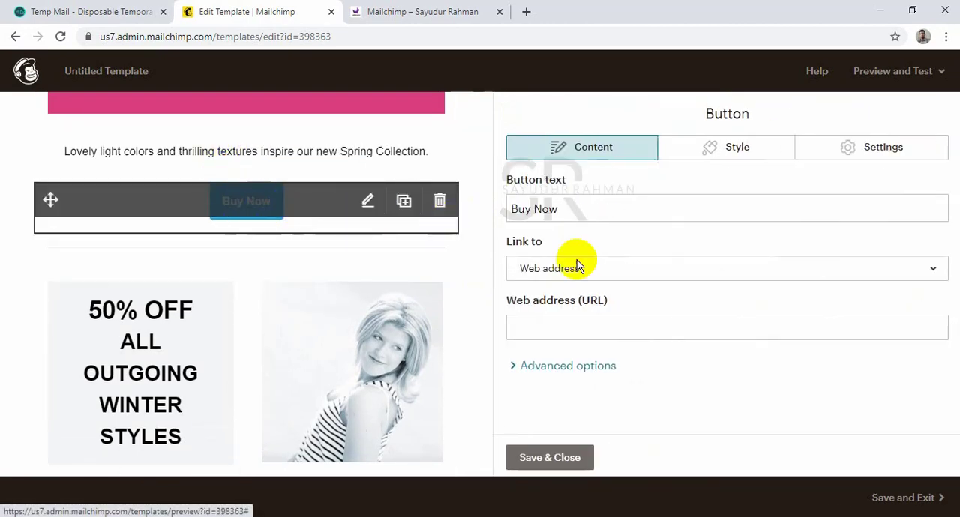
pyautogui.click(622, 330)
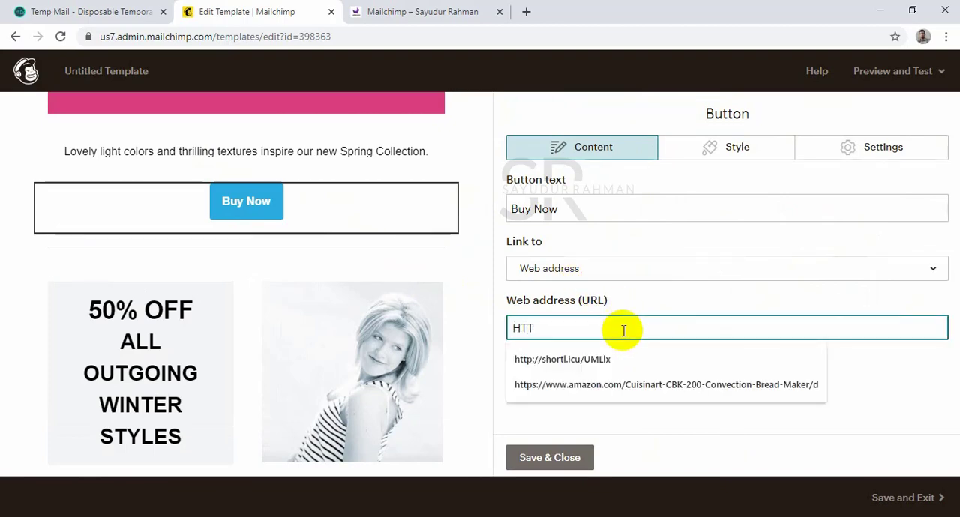
pyautogui.write('HTTPS://')
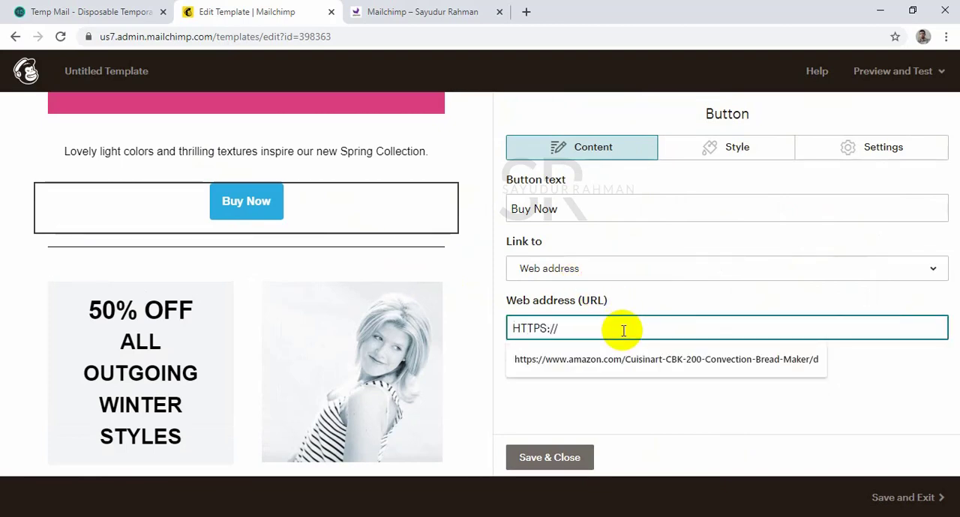
pyautogui.write('S')
pyautogui.press('BackSpace')
pyautogui.press('BackSpace')
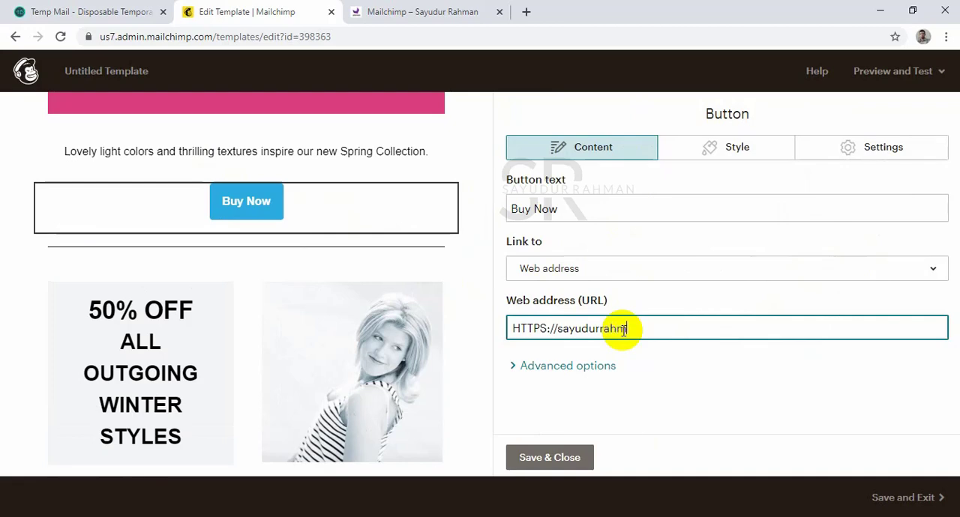
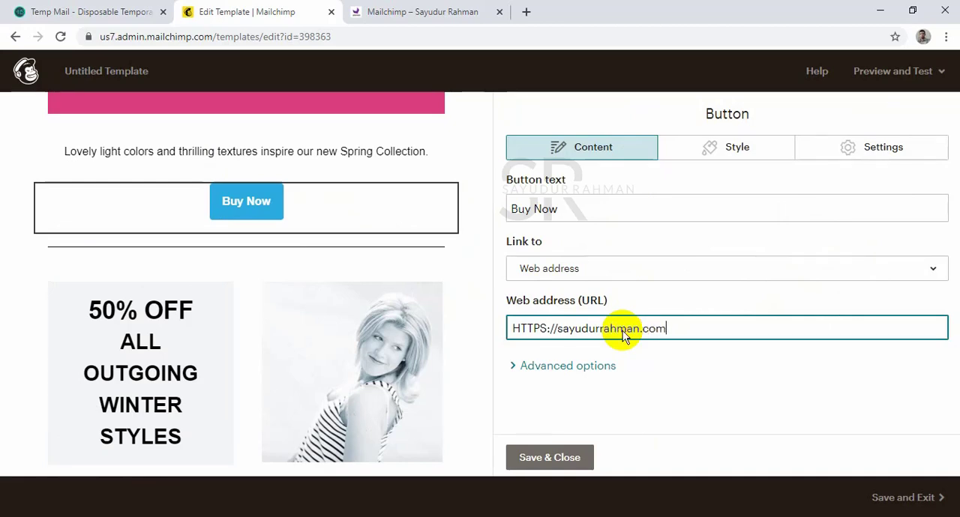
# Increase the Buy Now button's rounded corners to about a third of the available range.
pyautogui.click(723, 155)
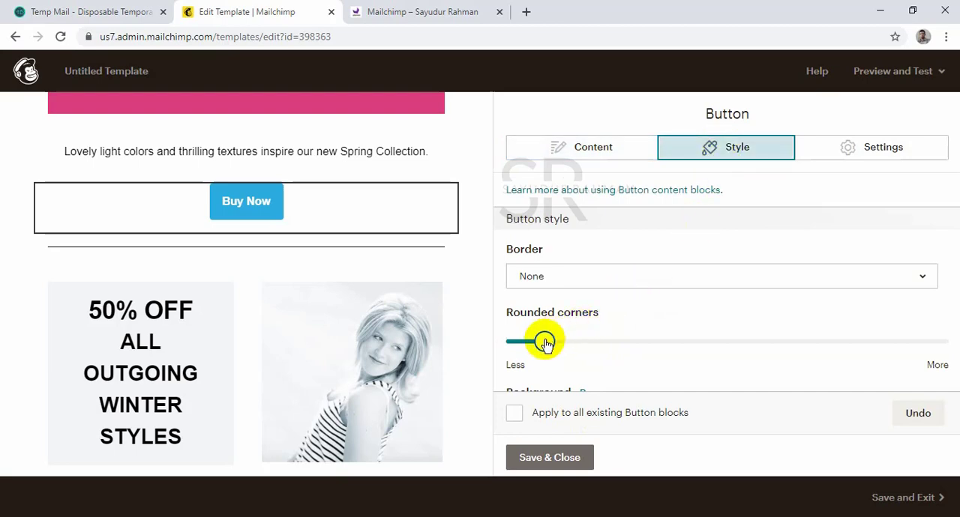
pyautogui.moveTo(545, 342); pyautogui.dragTo(649, 346)
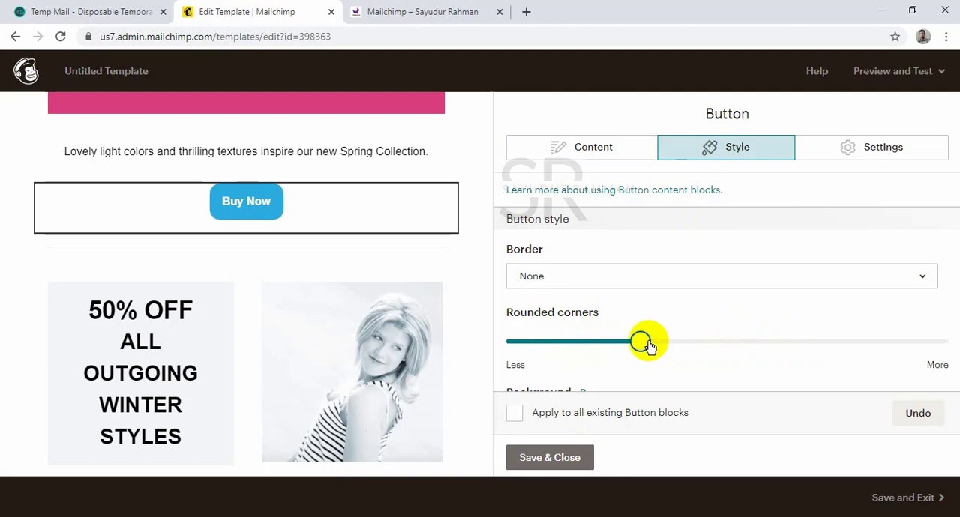
pyautogui.scroll(-4, 572, 361)
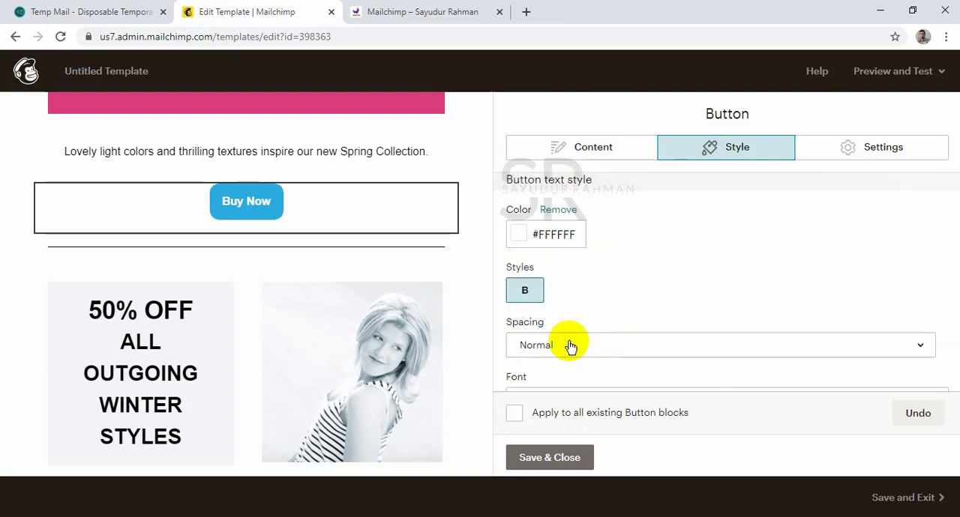
pyautogui.scroll(2, 570, 341)
pyautogui.scroll(-2, 549, 315)
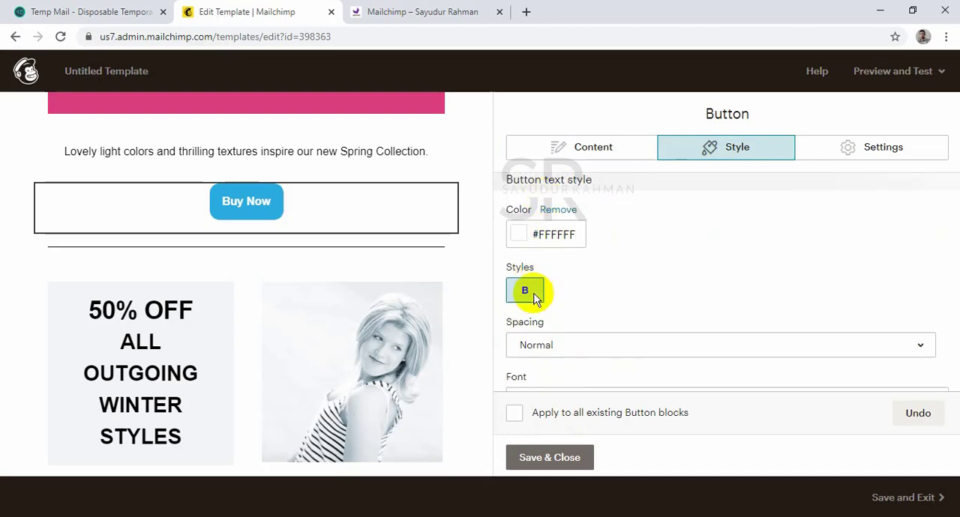
pyautogui.scroll(-3, 540, 300)
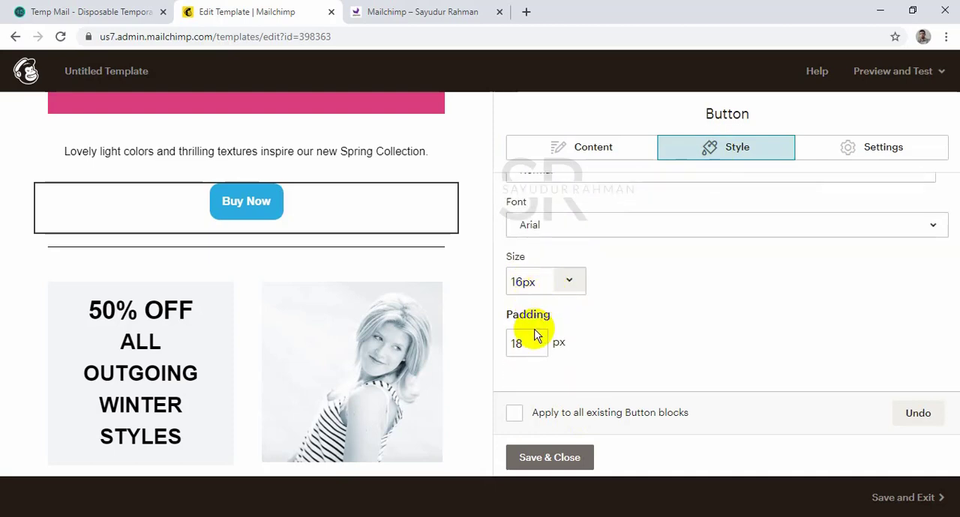
# Set the Buy Now button's text size to 24px.
pyautogui.click(573, 283)
pyautogui.scroll(-2, 550, 480)
pyautogui.scroll(-2, 536, 411)
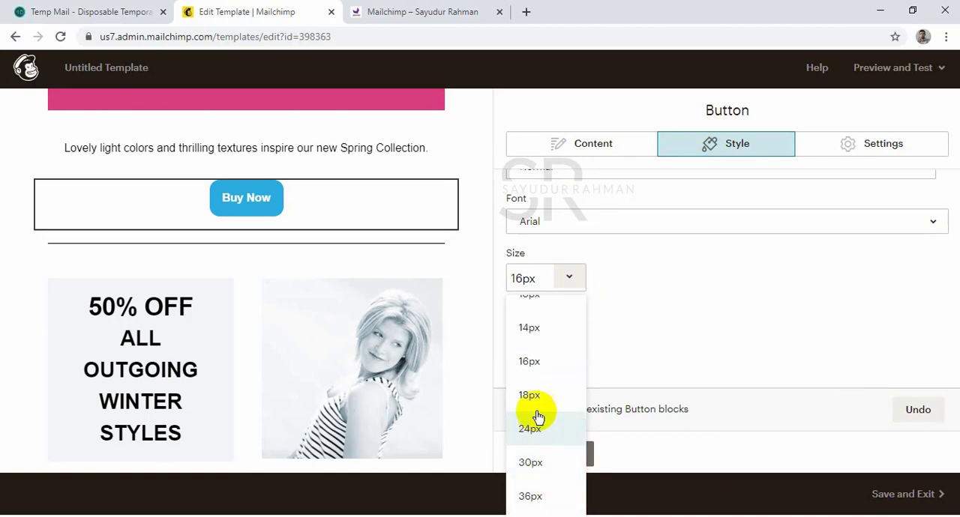
pyautogui.click(533, 429)
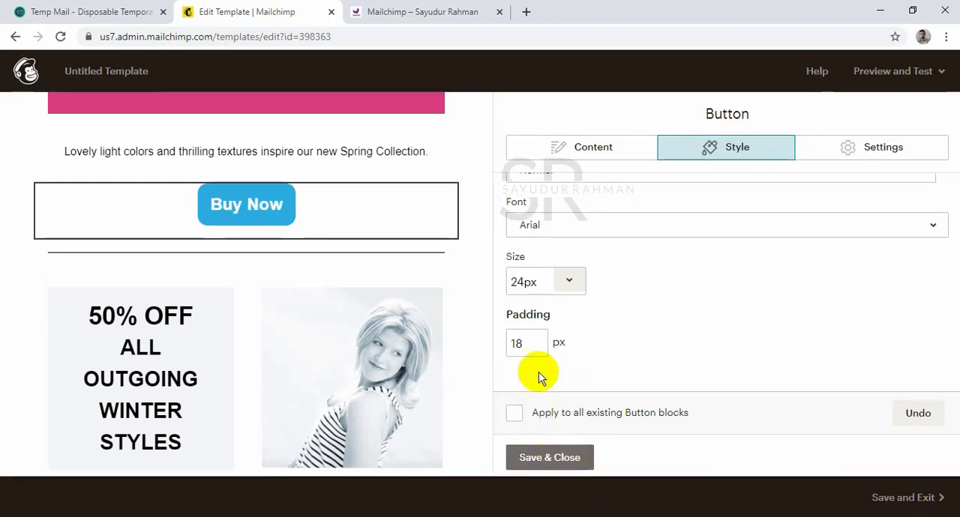
# Set the Buy Now button's padding to 12 px and save the button block.
pyautogui.click(531, 343)
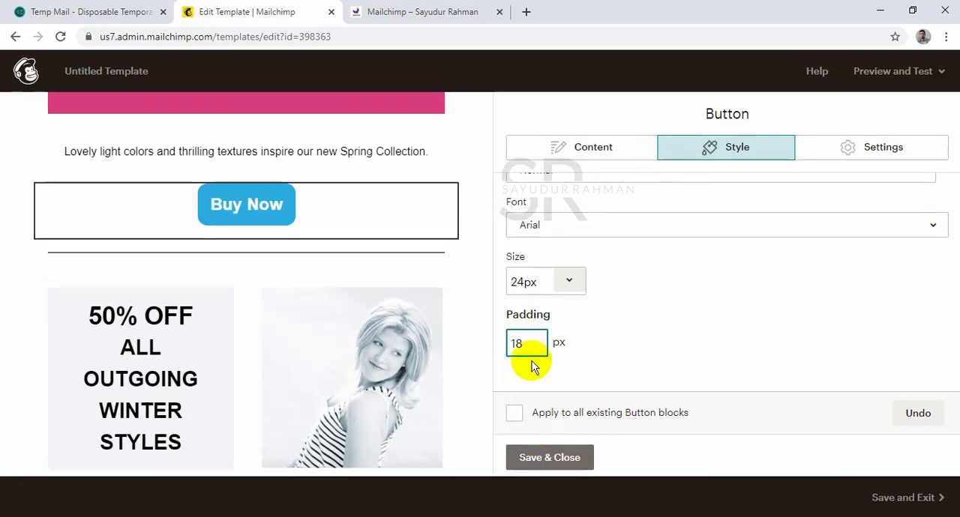
pyautogui.write('0')
pyautogui.click(644, 339)
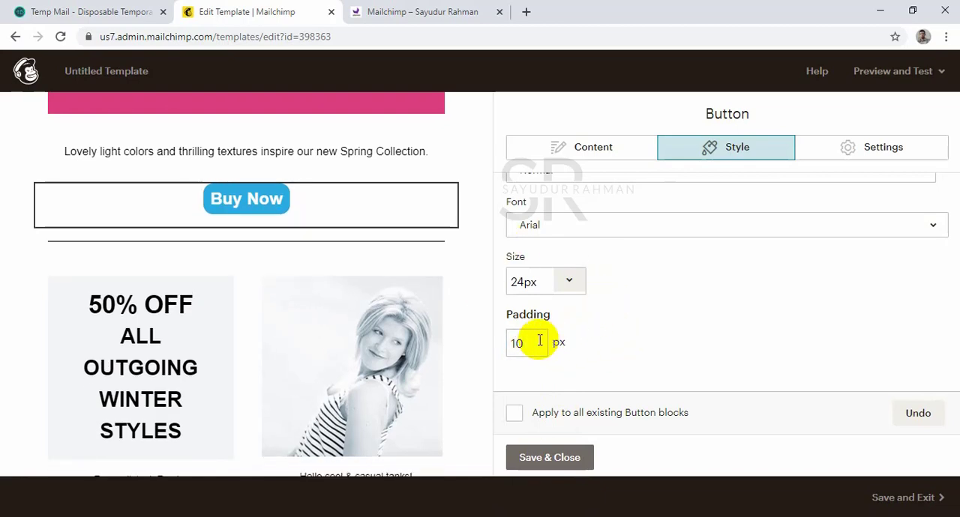
pyautogui.click(659, 349)
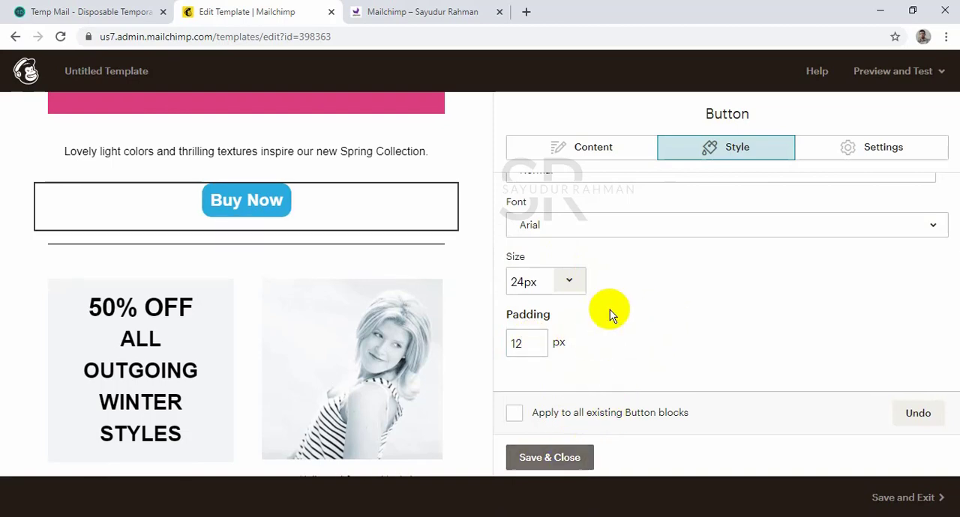
pyautogui.scroll(5, 611, 313)
pyautogui.click(605, 145)
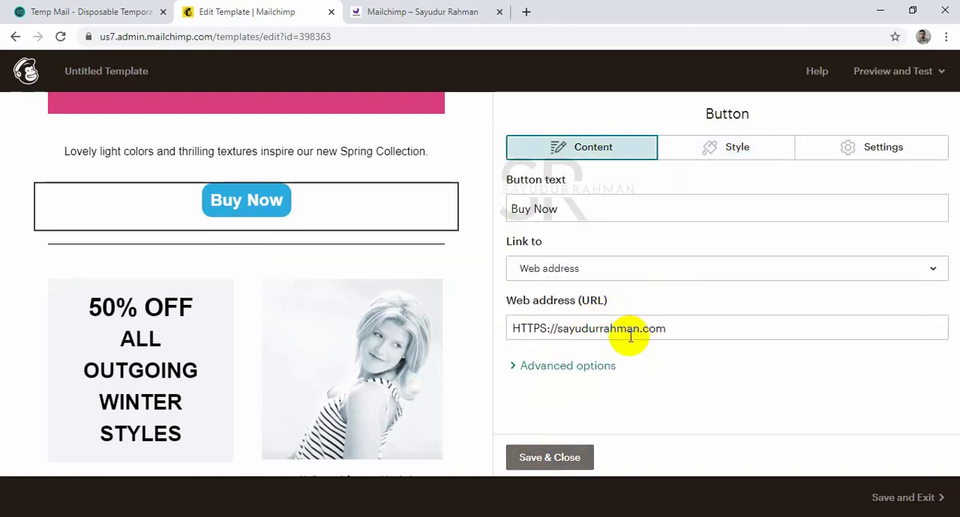
pyautogui.click(571, 455)
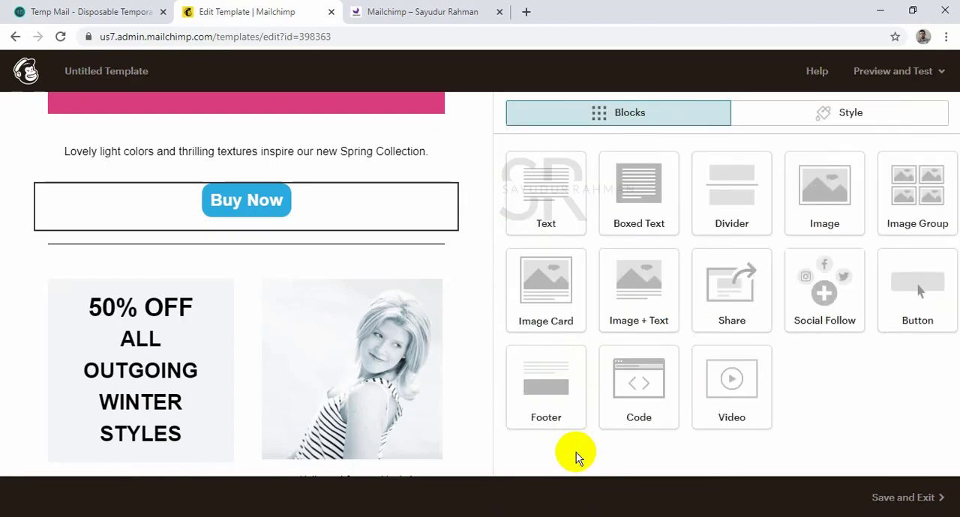
# Delete the boxed free-shipping offer block located above the footer divider.
pyautogui.scroll(10, 293, 204)
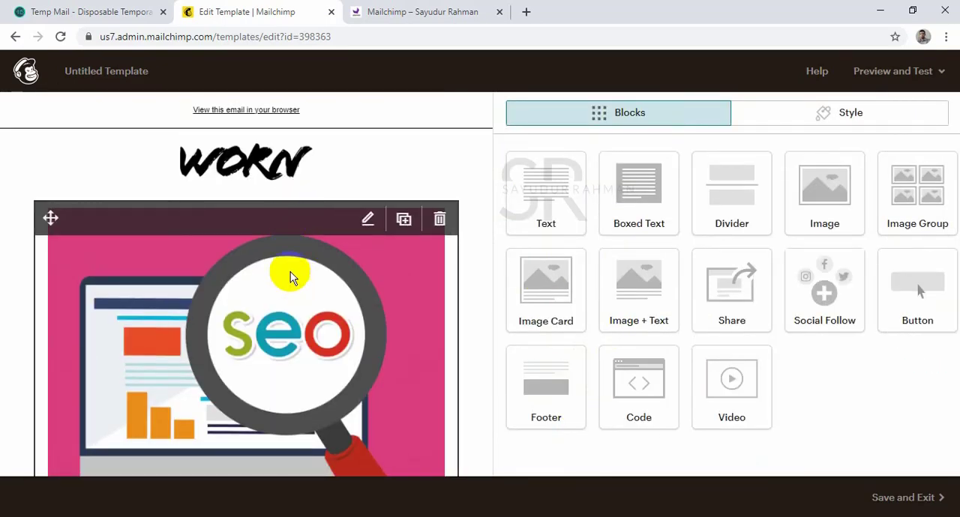
pyautogui.scroll(-8, 322, 305)
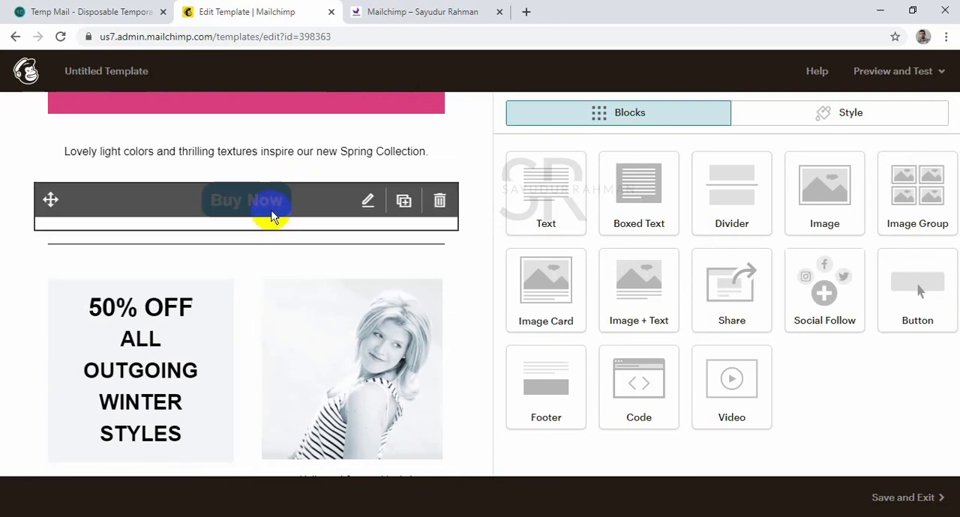
pyautogui.scroll(-2, 193, 339)
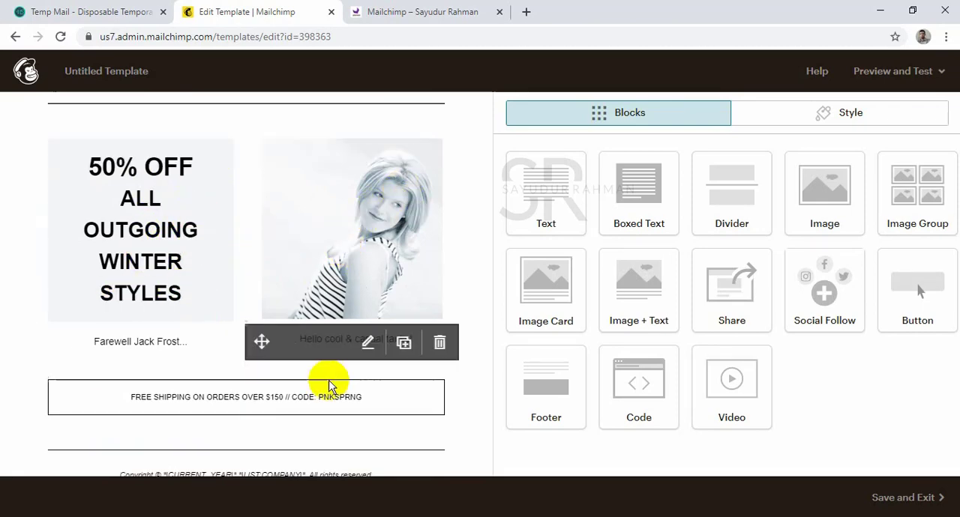
pyautogui.scroll(-1, 253, 409)
pyautogui.scroll(-1, 253, 409)
pyautogui.click(439, 293)
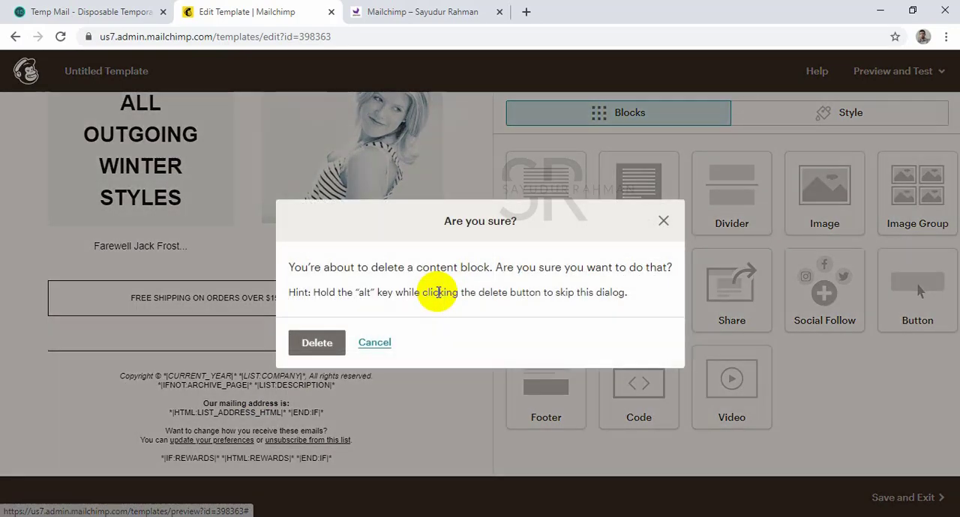
pyautogui.click(321, 342)
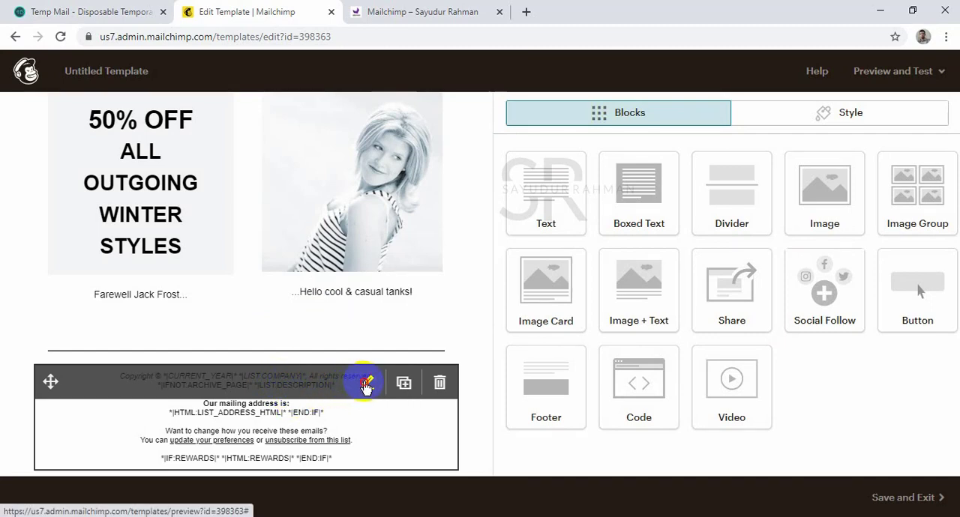
# Change all of the footer block's text colour to white and save the block.
pyautogui.click(366, 385)
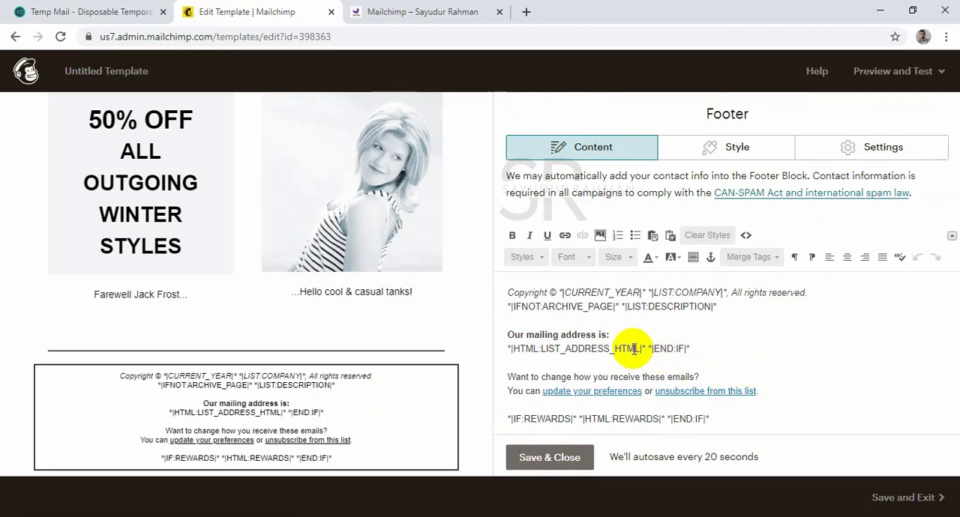
pyautogui.hotkey('ctrl', 'a')
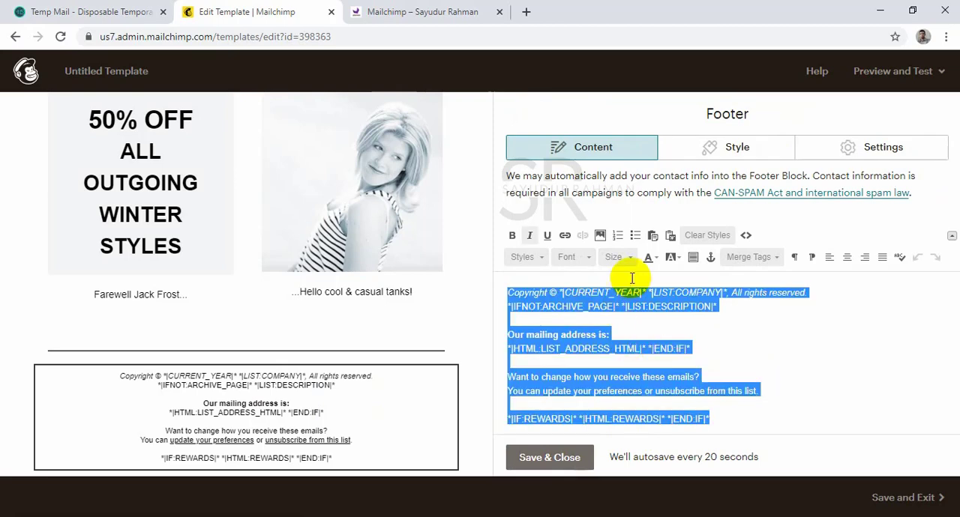
pyautogui.click(653, 257)
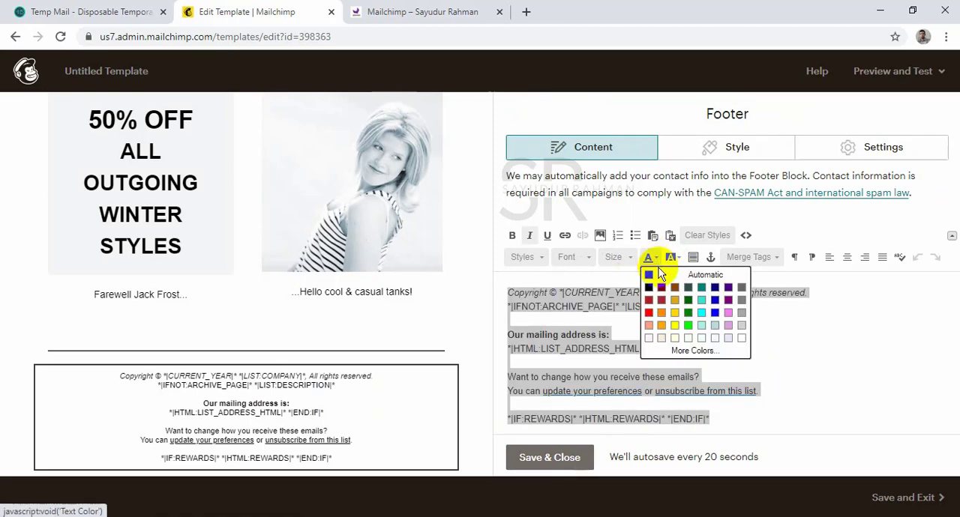
pyautogui.click(742, 339)
pyautogui.click(821, 377)
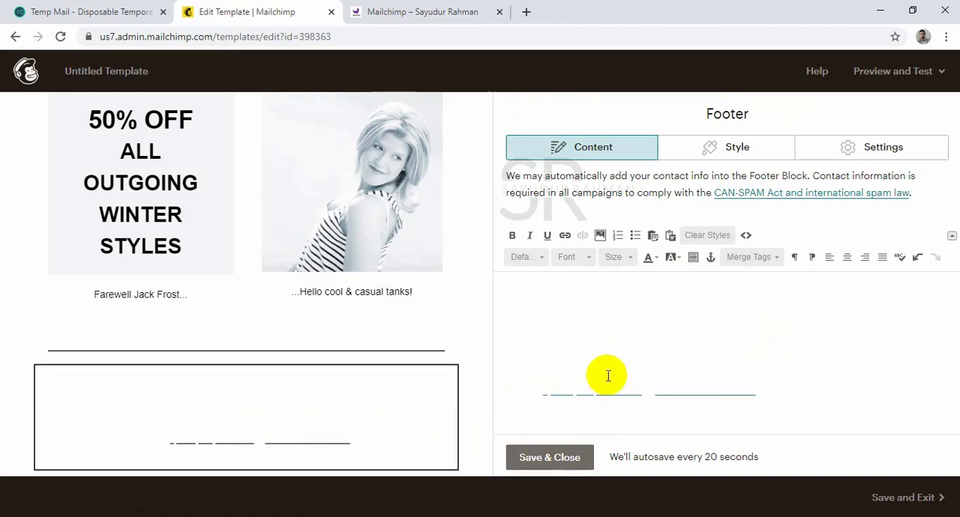
pyautogui.click(551, 471)
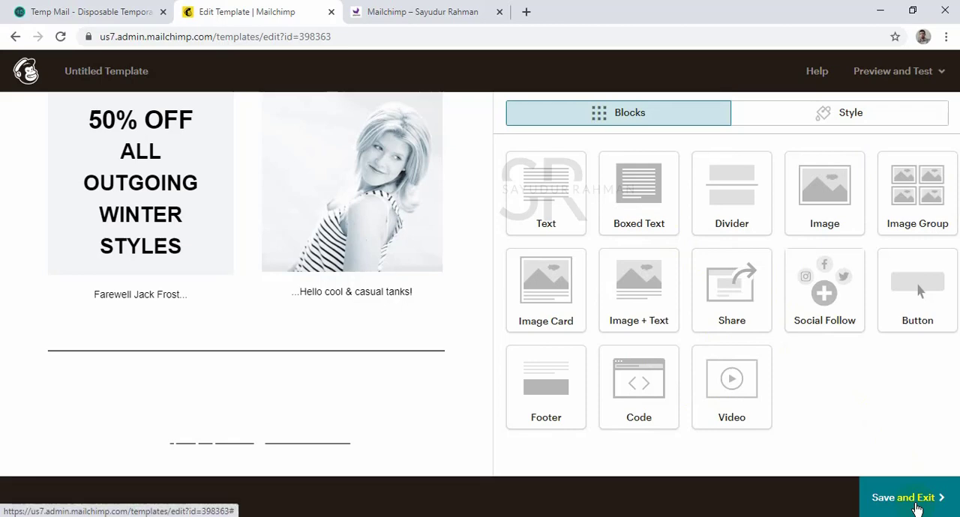
# Save the template under the name "First Tamplete" and exit the editor.
pyautogui.click(915, 507)
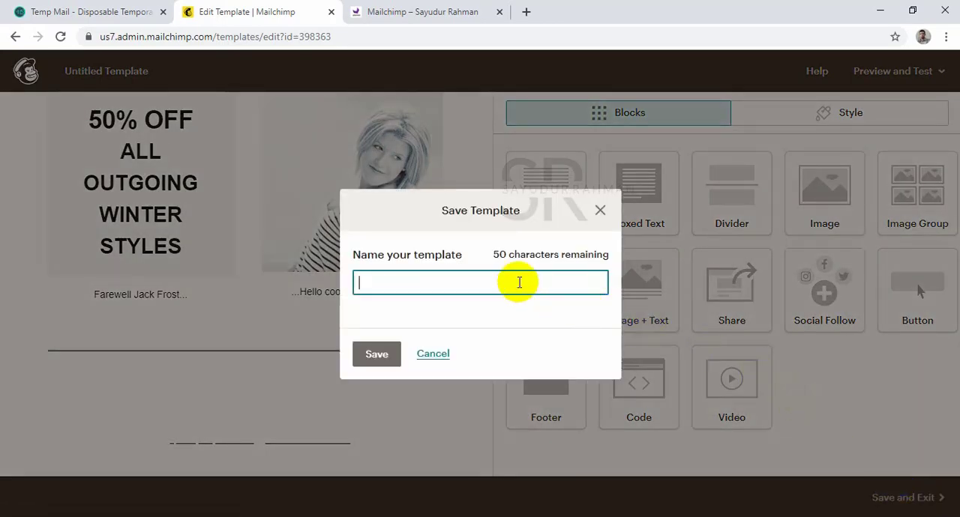
pyautogui.write('First')
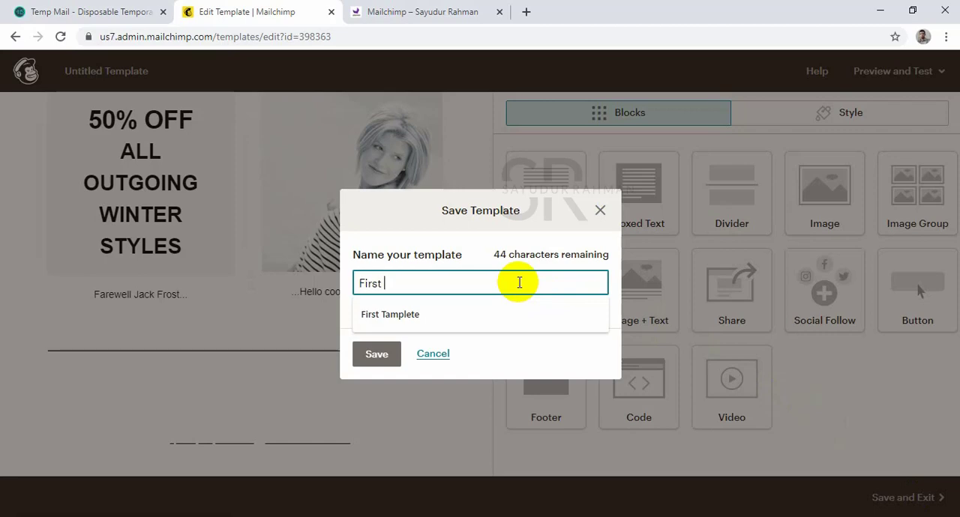
pyautogui.write(' Tamplete')
pyautogui.click(376, 352)
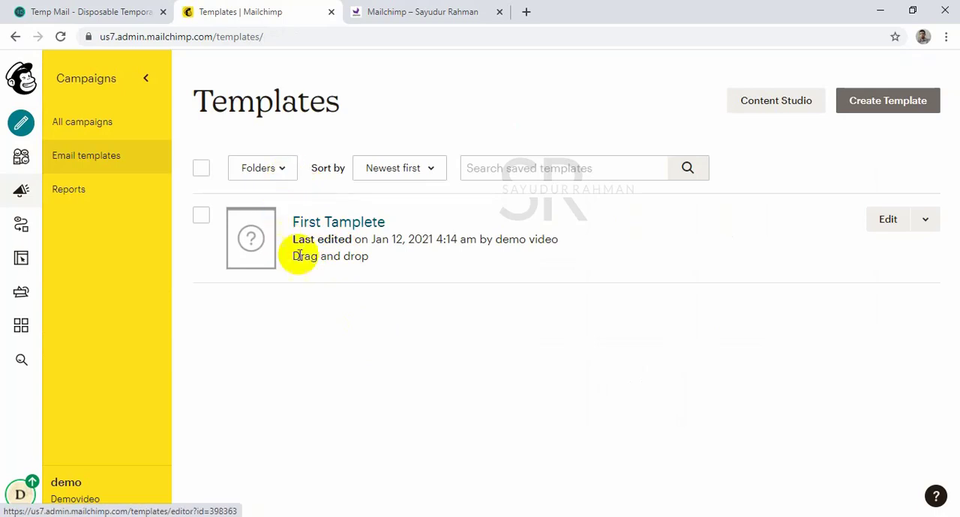
# Switch to the Word checklist and review Call-to-Action, Length, Words, Avoid Being Spam-y and Subject Lines.
pyautogui.click(274, 514)
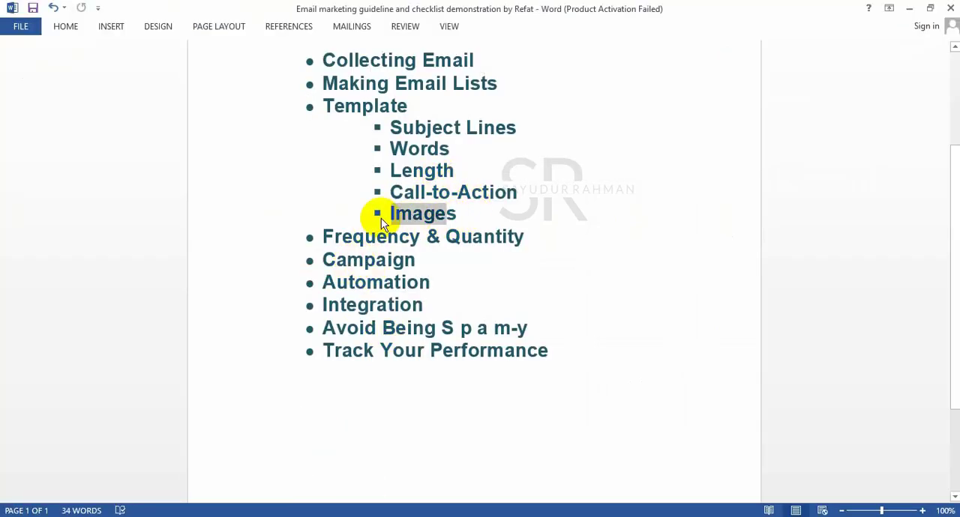
pyautogui.moveTo(528, 194); pyautogui.dragTo(385, 192)
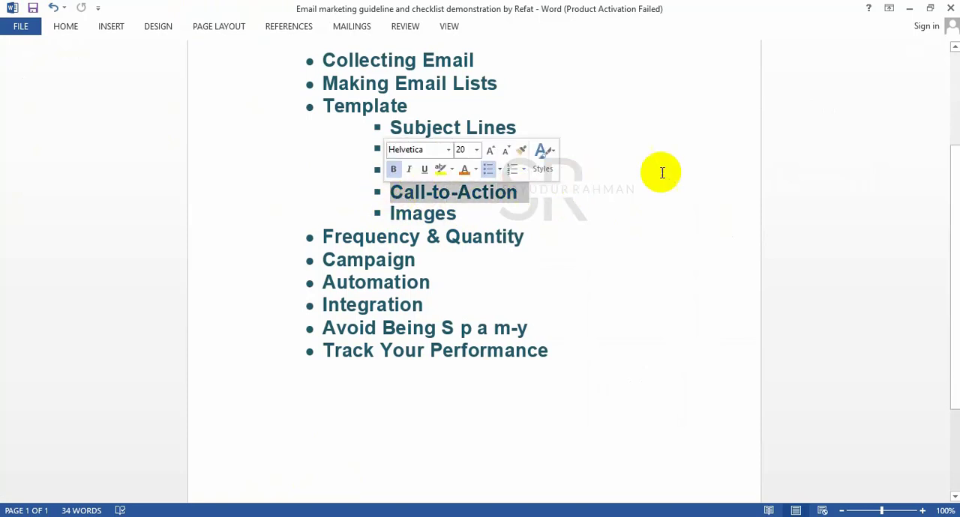
pyautogui.moveTo(491, 165); pyautogui.dragTo(397, 172)
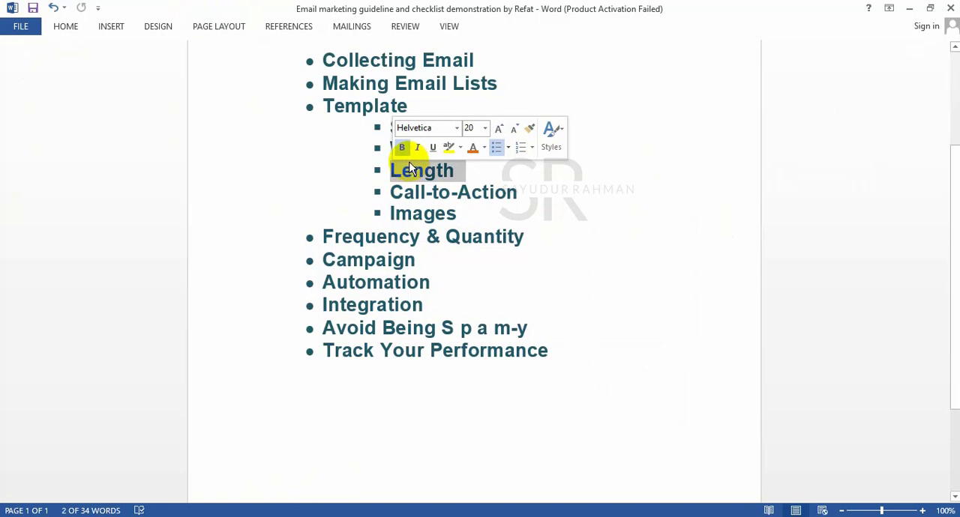
pyautogui.click(507, 192)
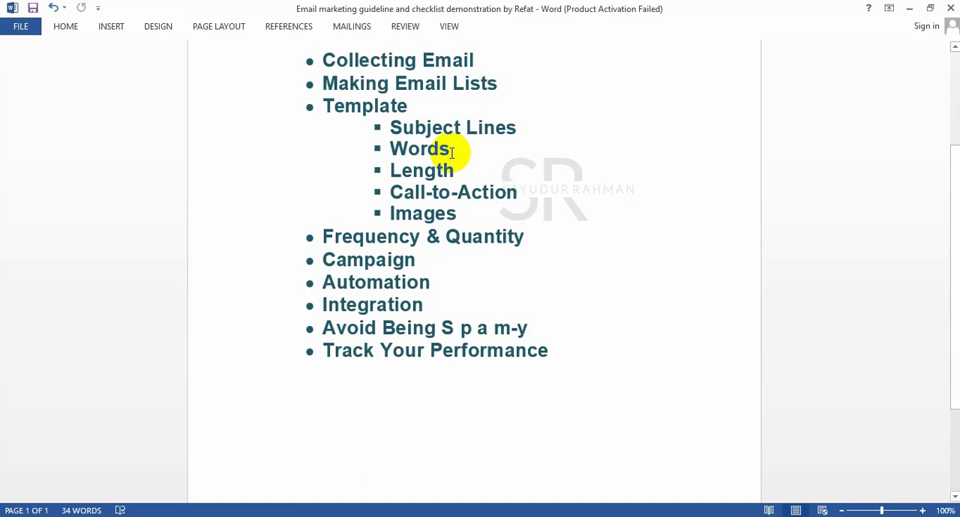
pyautogui.moveTo(451, 153); pyautogui.dragTo(399, 153)
pyautogui.click(480, 171)
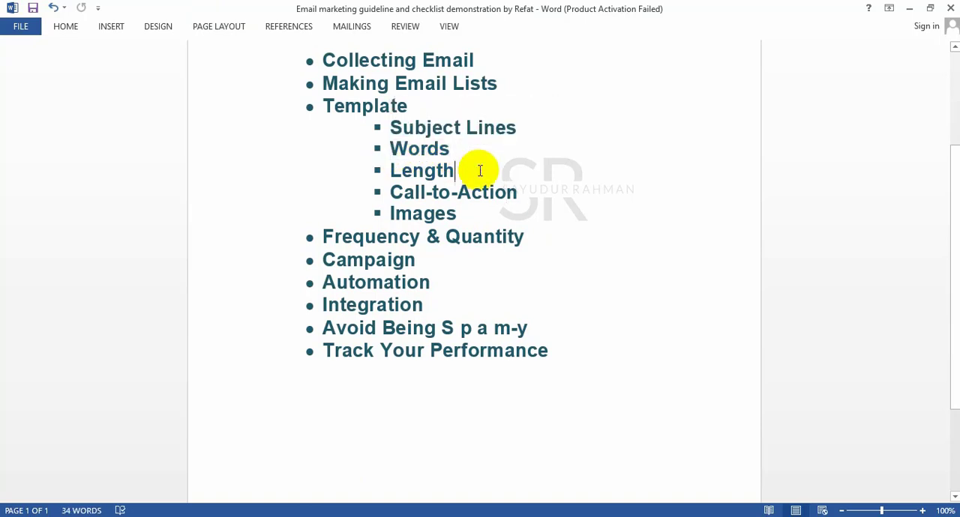
pyautogui.moveTo(325, 329); pyautogui.dragTo(540, 330)
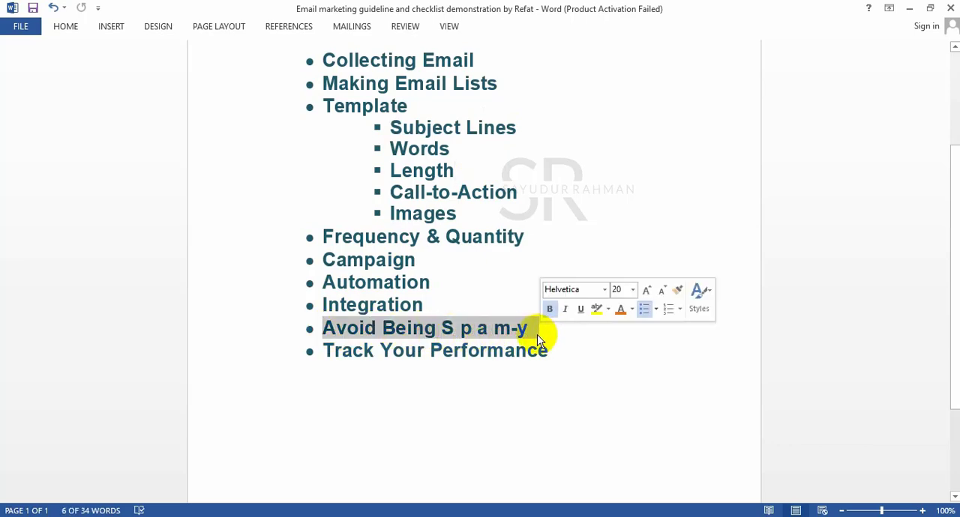
pyautogui.click(546, 329)
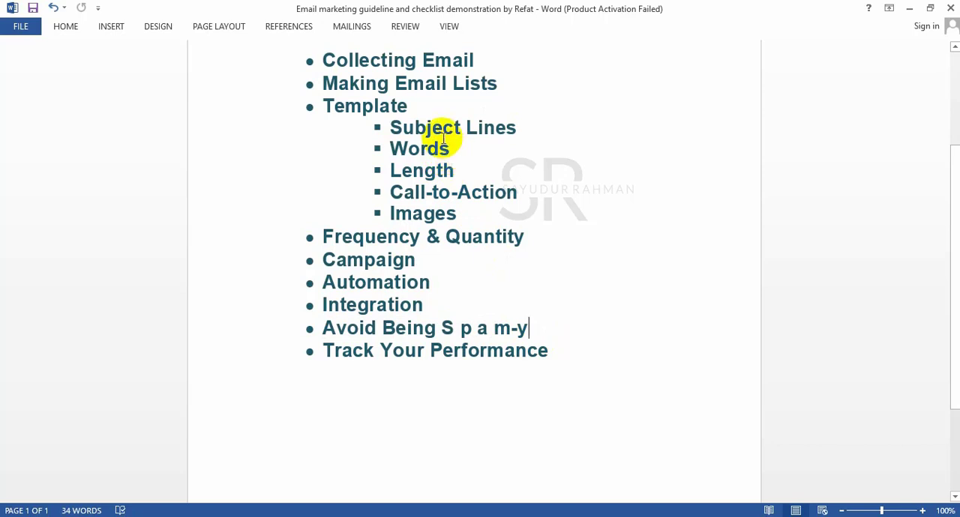
pyautogui.moveTo(392, 126); pyautogui.dragTo(510, 137)
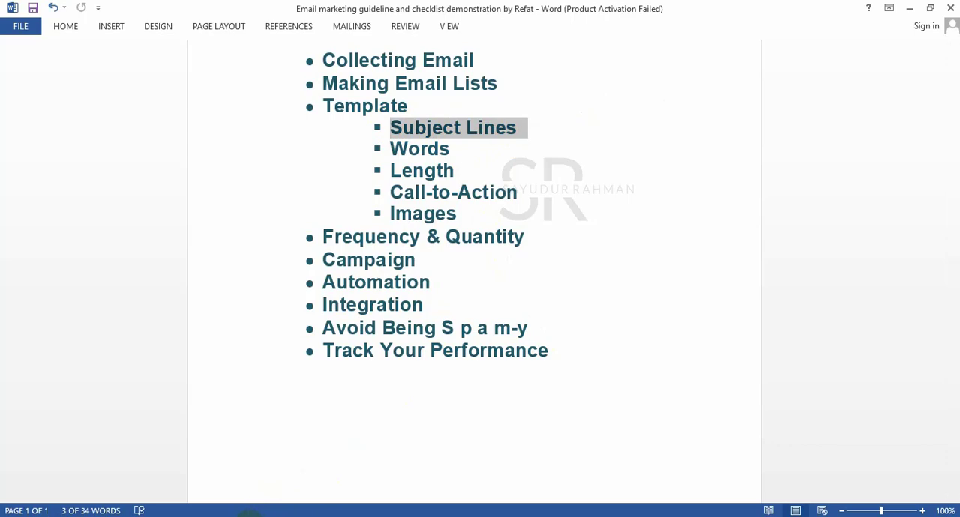
# Switch back to Mailchimp, reopen First Tamplete and add a centred 32-size text block reading "Grab The winter offer" under the browser-view link.
pyautogui.moveTo(232, 497)
pyautogui.click(197, 485)
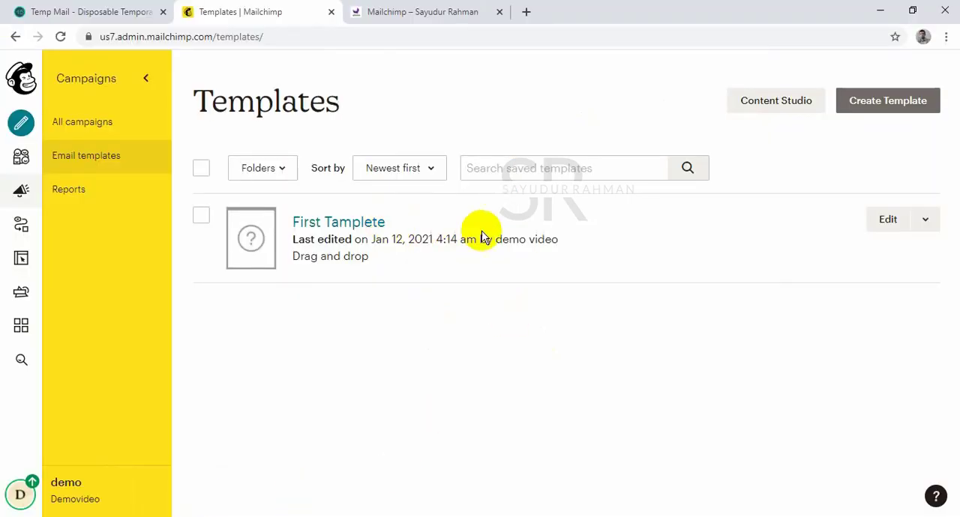
pyautogui.click(886, 220)
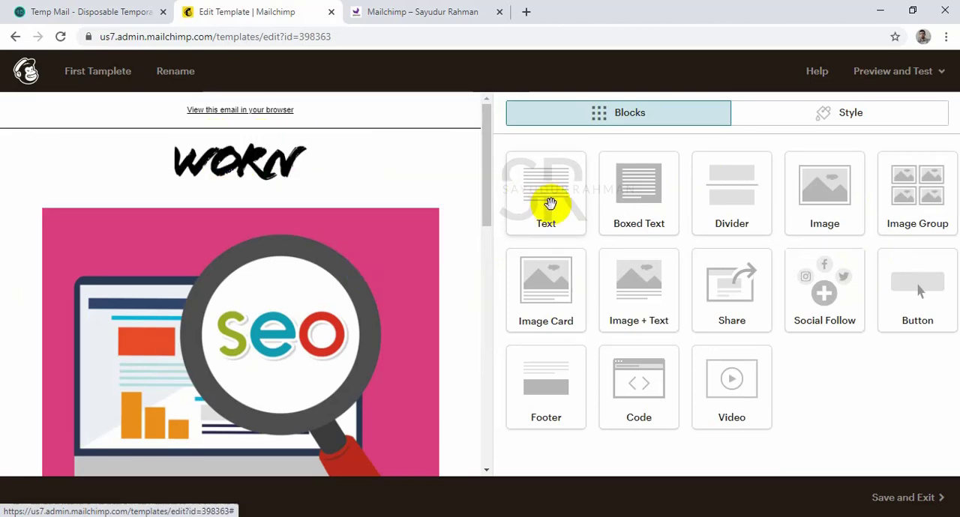
pyautogui.moveTo(553, 206); pyautogui.dragTo(253, 135)
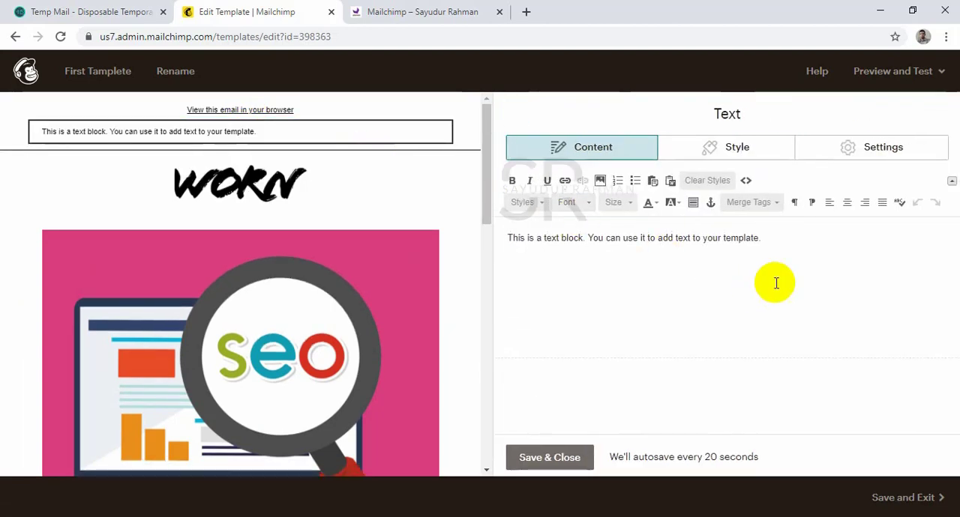
pyautogui.moveTo(776, 244); pyautogui.dragTo(466, 280)
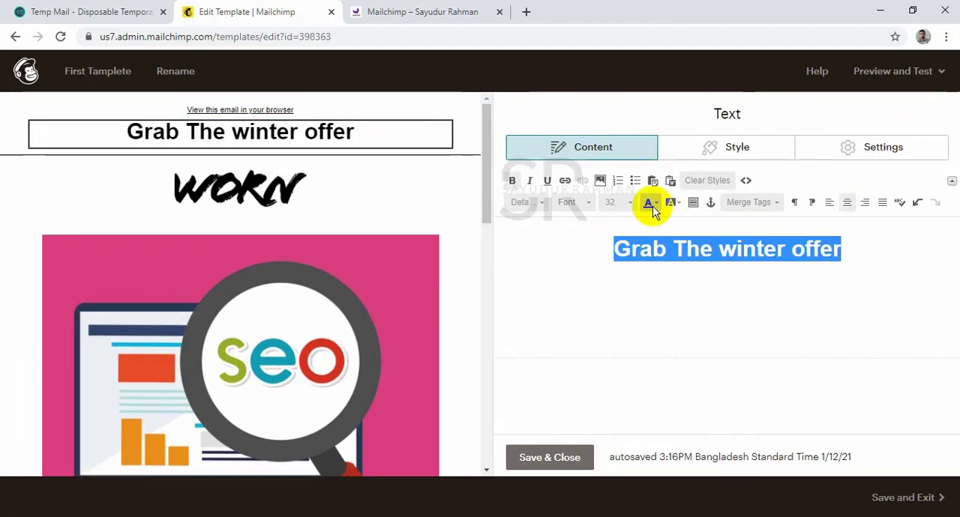
# Change the colour of the "Grab The winter offer" text to teal.
pyautogui.click(652, 207)
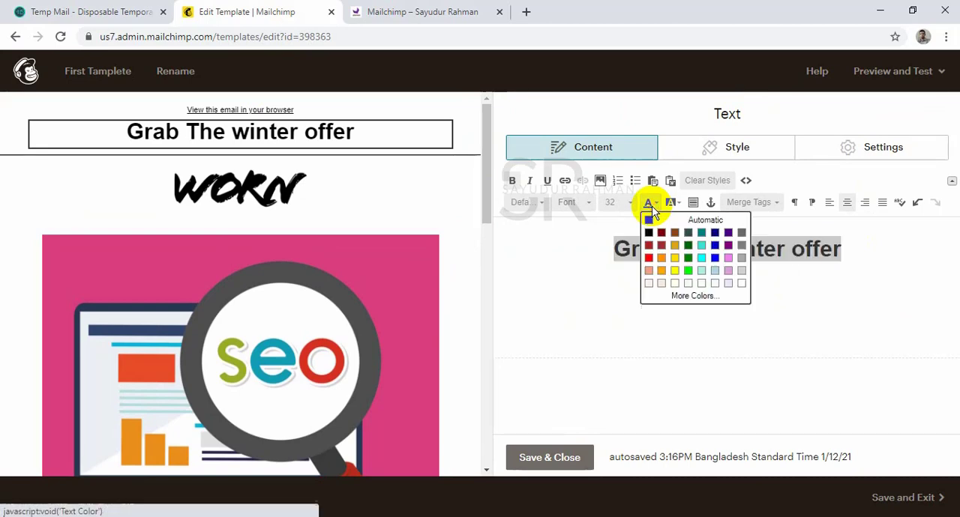
pyautogui.click(702, 233)
pyautogui.click(770, 285)
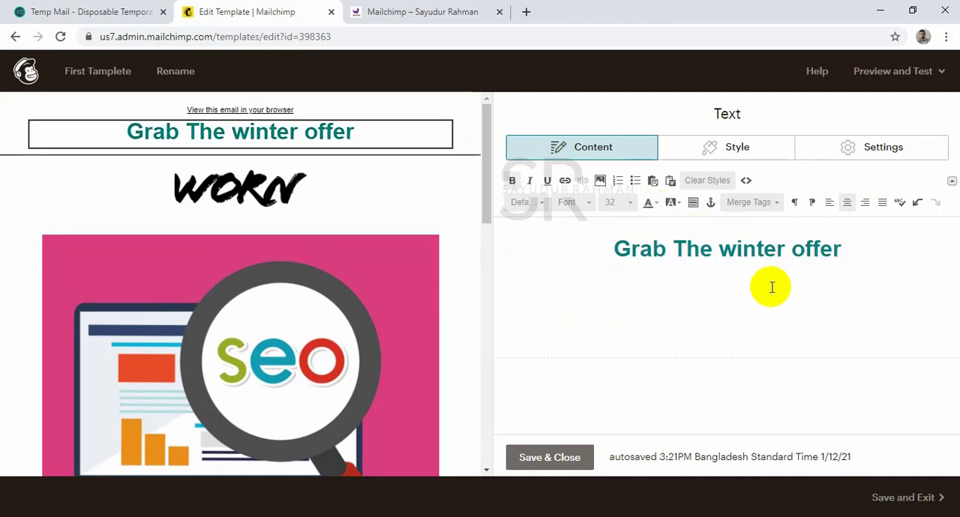
pyautogui.click(695, 294)
# Set the font size of the "Grab The winter offer" heading to 38.
pyautogui.moveTo(846, 247); pyautogui.dragTo(613, 248)
pyautogui.click(625, 210)
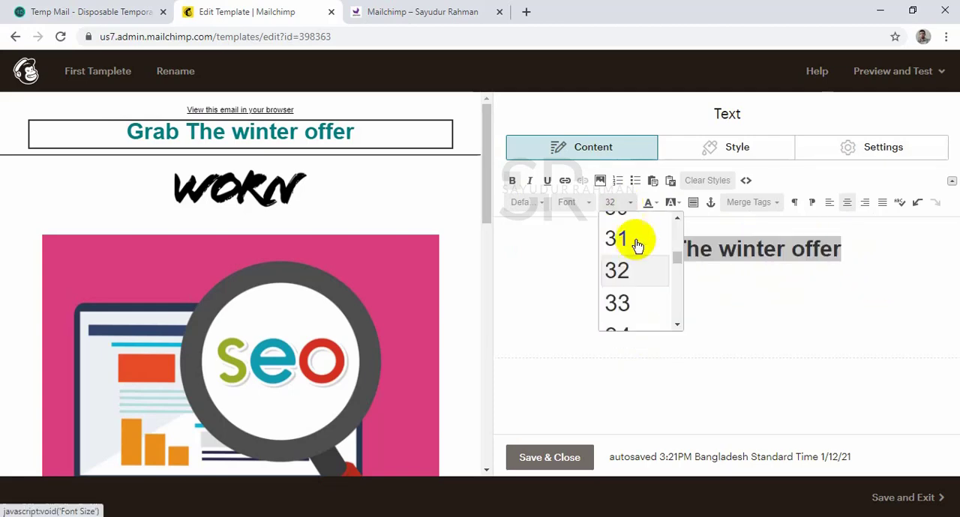
pyautogui.scroll(-3, 638, 314)
pyautogui.click(634, 305)
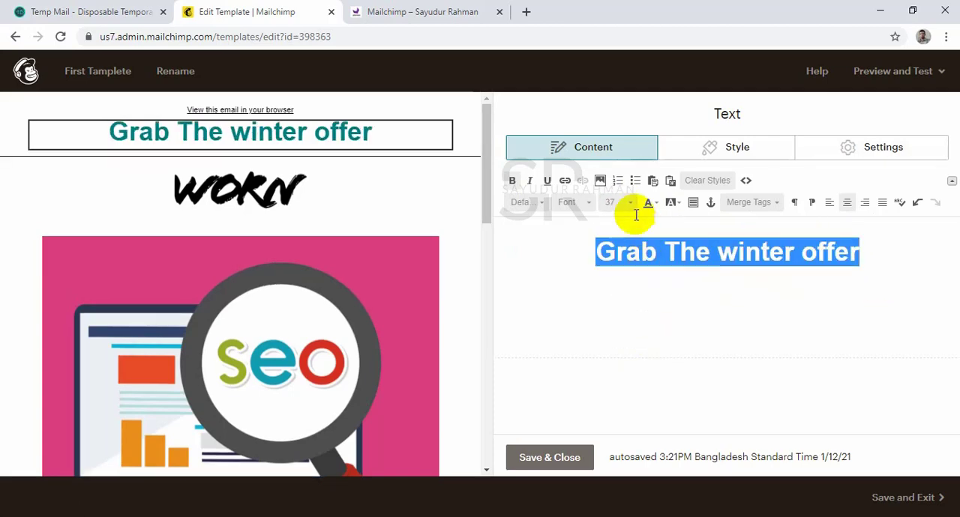
pyautogui.click(630, 202)
pyautogui.click(619, 307)
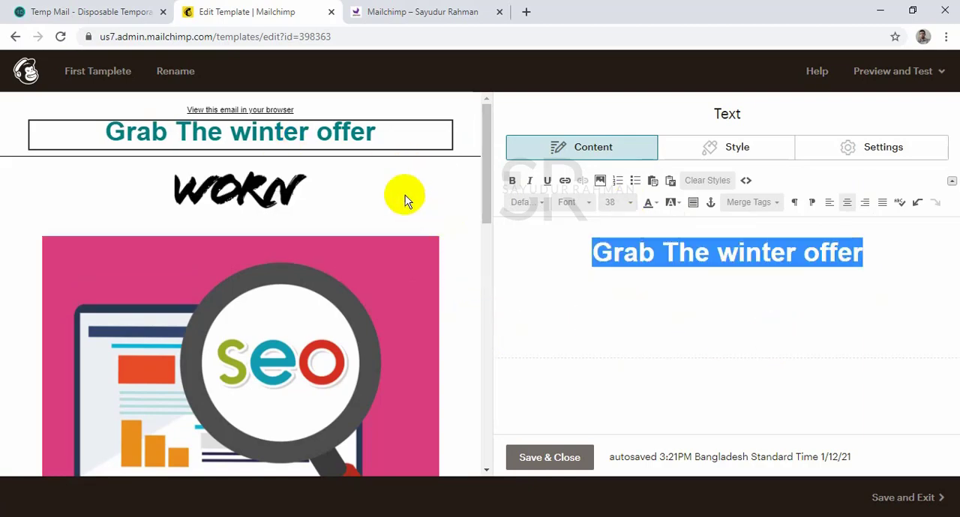
# Replace the WORN logo block with the "Grab The winter offer" text block and save the block.
pyautogui.click(433, 180)
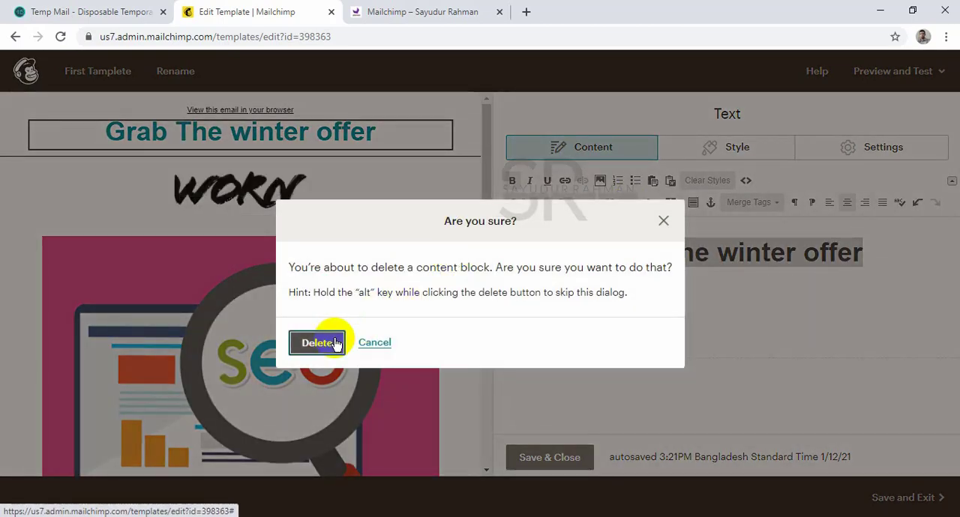
pyautogui.click(339, 339)
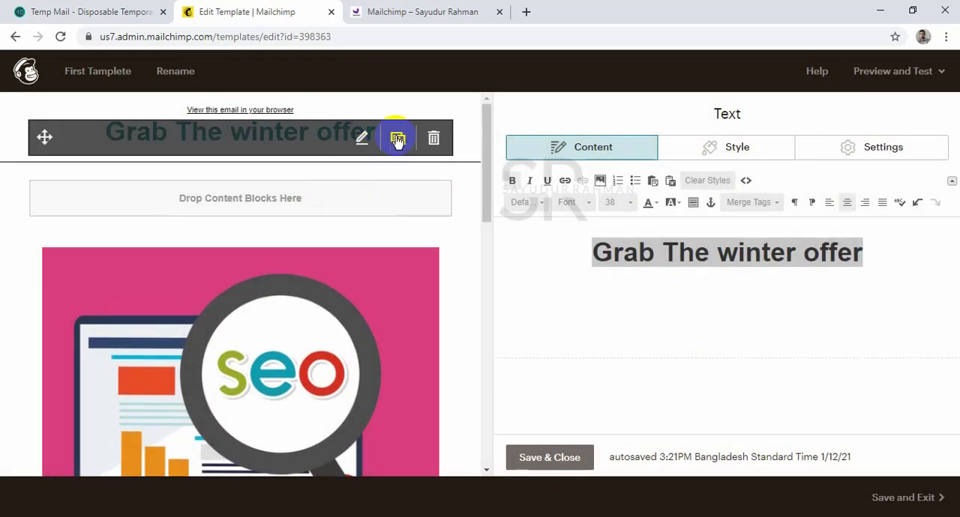
pyautogui.moveTo(42, 139); pyautogui.dragTo(188, 158)
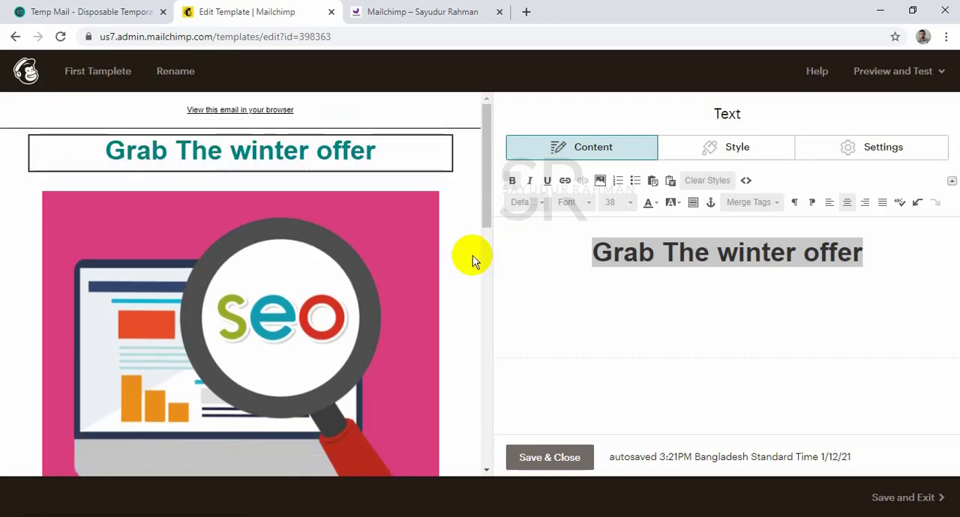
pyautogui.click(525, 320)
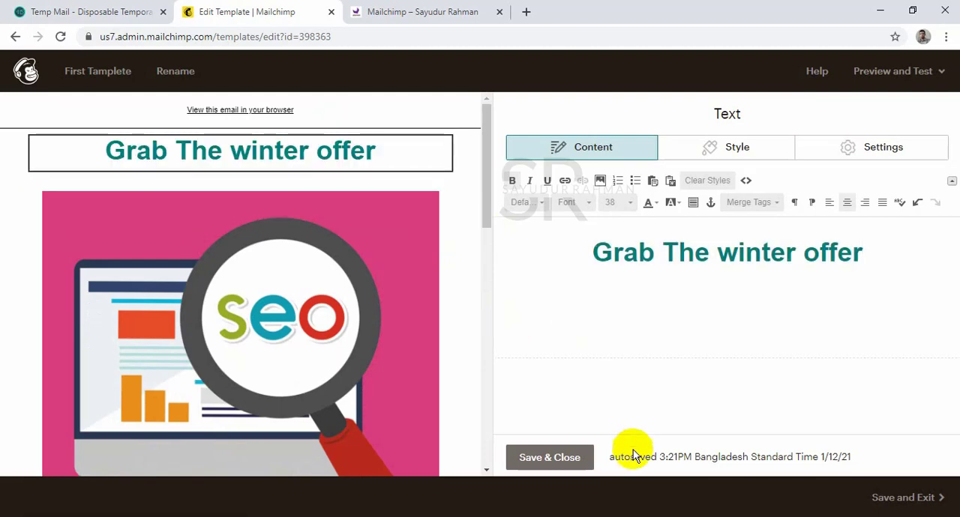
pyautogui.click(561, 458)
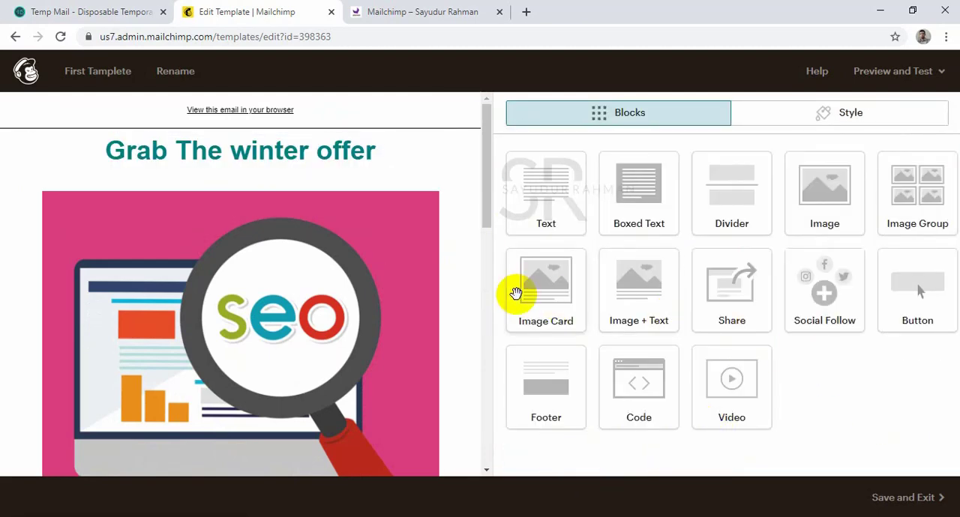
# Leave the template editor for the Mailchimp dashboard and open the list of campaign types to create.
pyautogui.scroll(-5, 361, 205)
pyautogui.scroll(5, 357, 205)
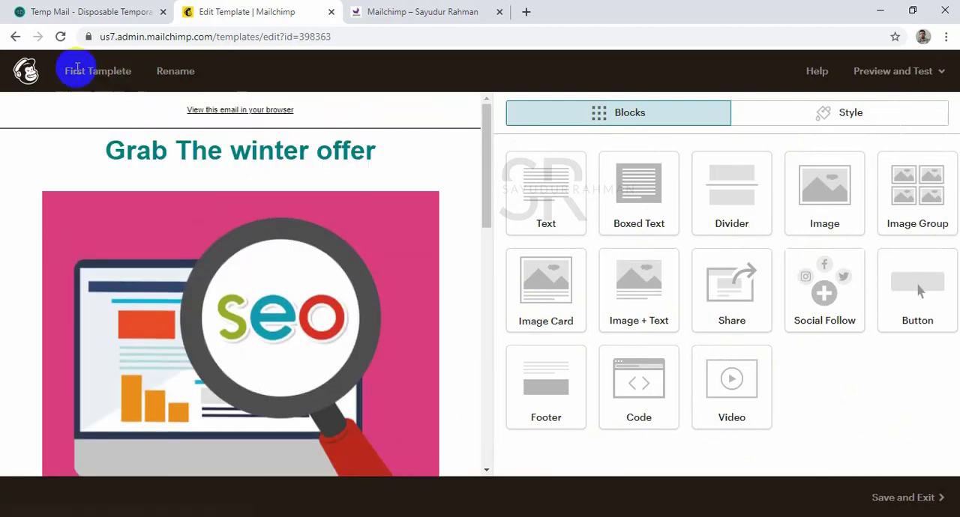
pyautogui.click(28, 70)
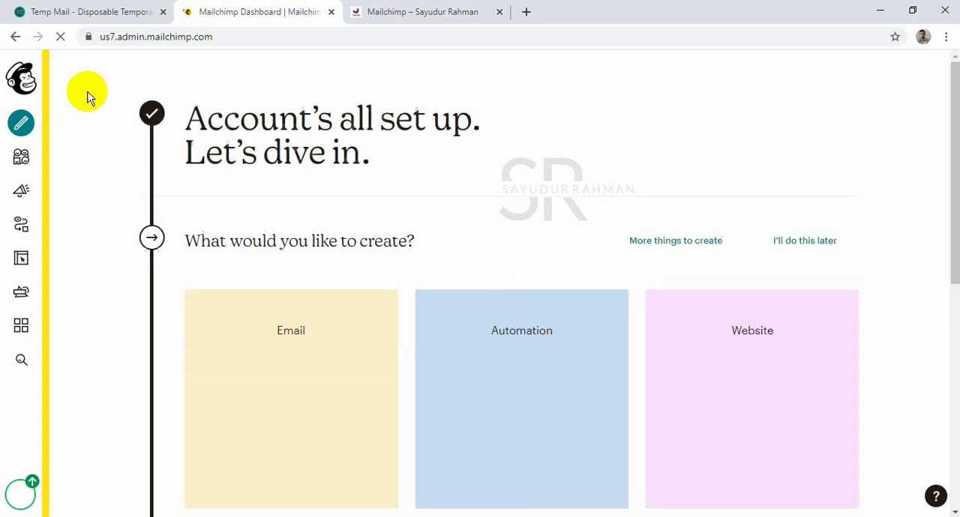
pyautogui.scroll(-6, 287, 180)
pyautogui.scroll(6, 287, 180)
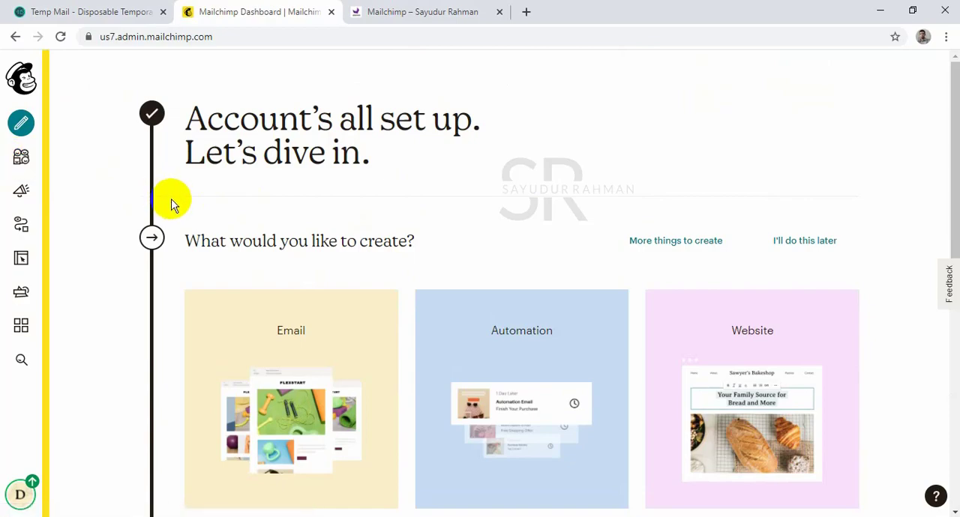
pyautogui.scroll(-8, 171, 204)
pyautogui.scroll(8, 171, 204)
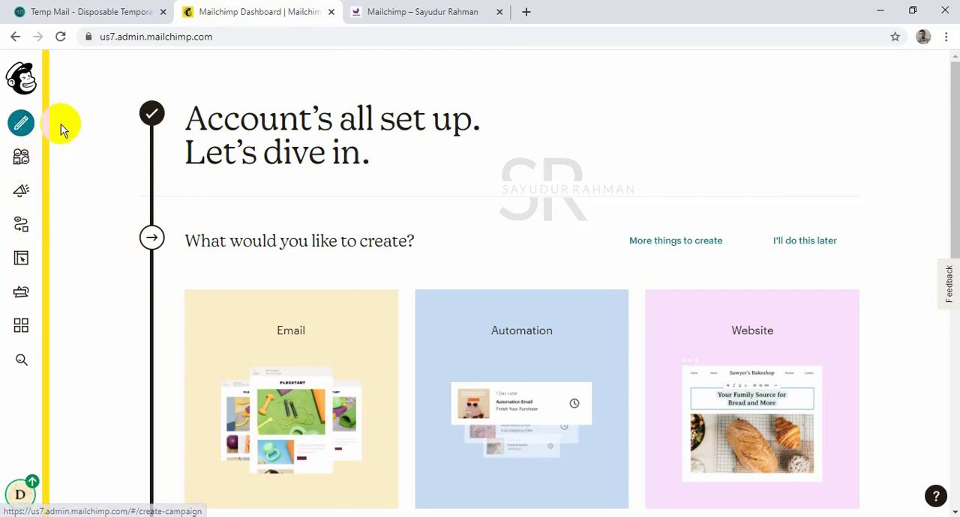
pyautogui.click(34, 129)
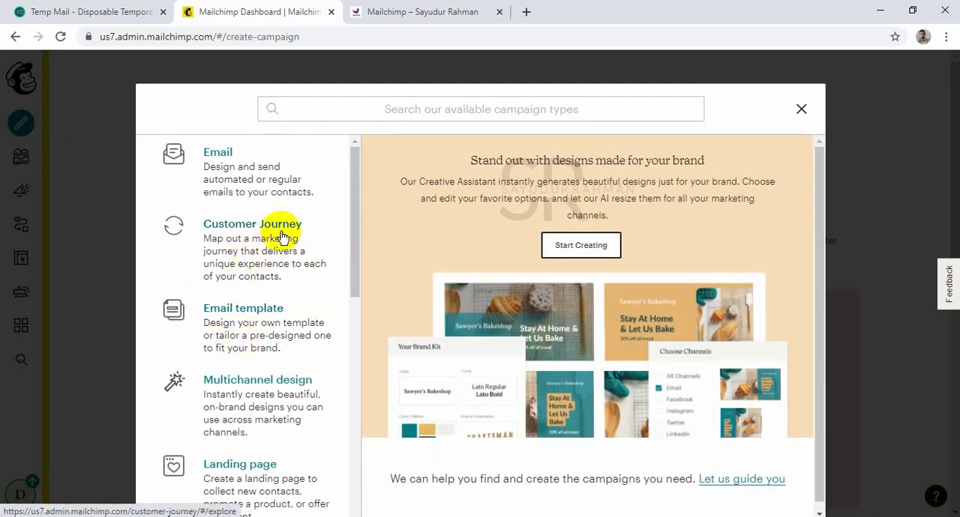
# Look through the available campaign types and check the Campaign item in the Word email marketing checklist.
pyautogui.scroll(-2, 295, 307)
pyautogui.scroll(-7, 294, 307)
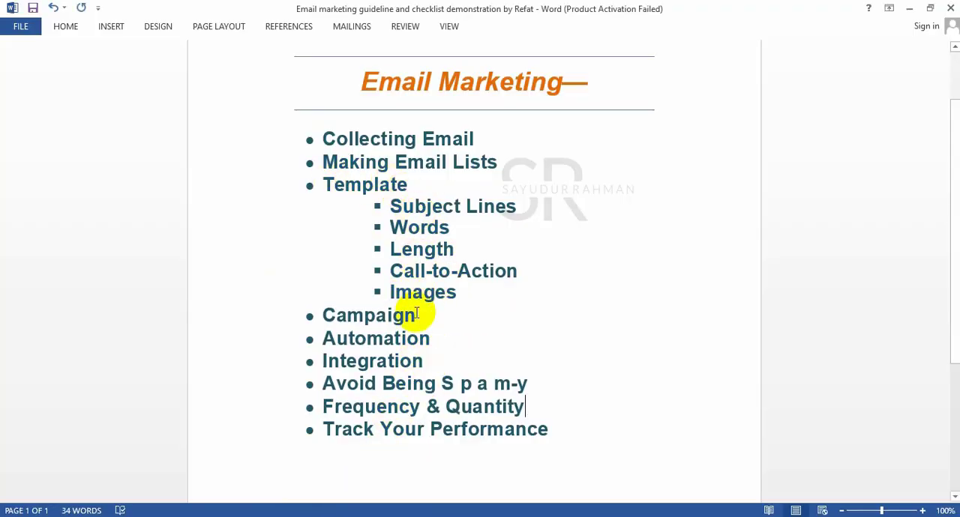
pyautogui.moveTo(414, 315); pyautogui.dragTo(300, 314)
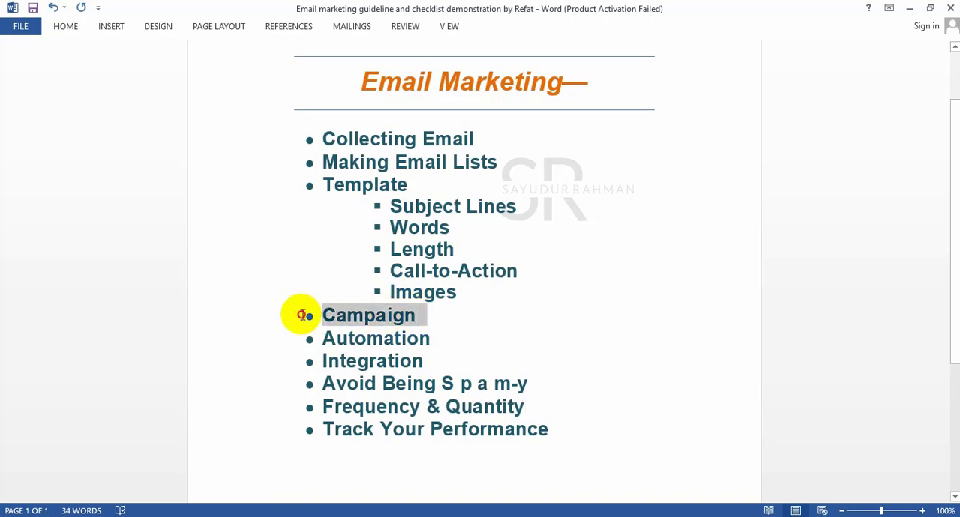
pyautogui.click(387, 319)
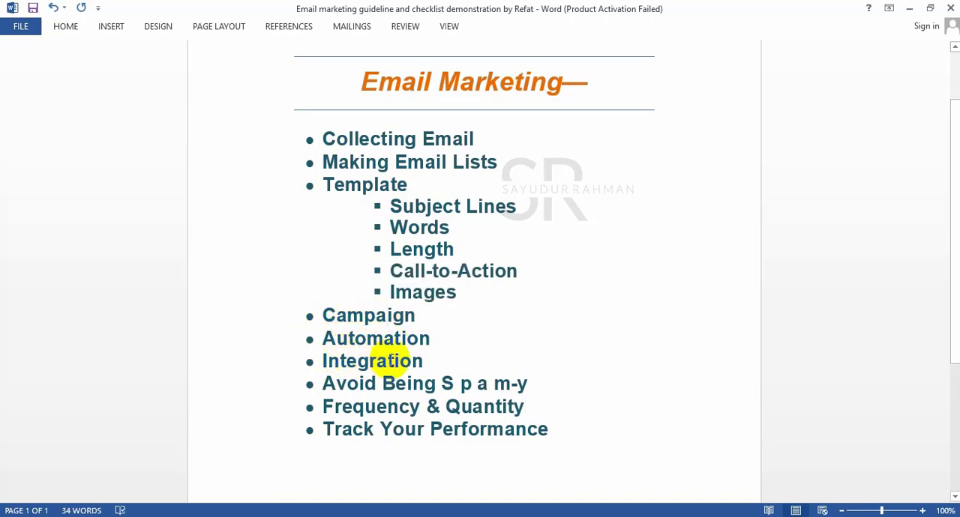
pyautogui.moveTo(415, 316); pyautogui.dragTo(313, 315)
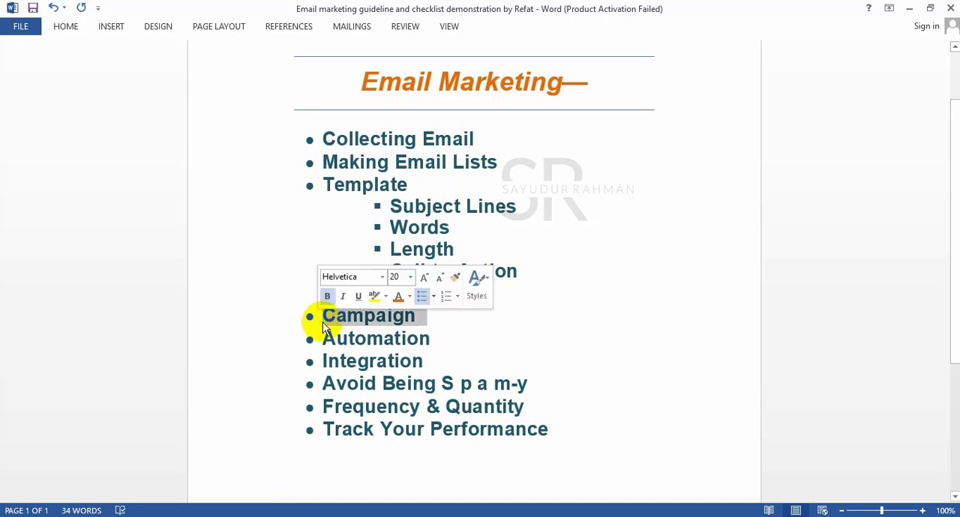
pyautogui.click(446, 296)
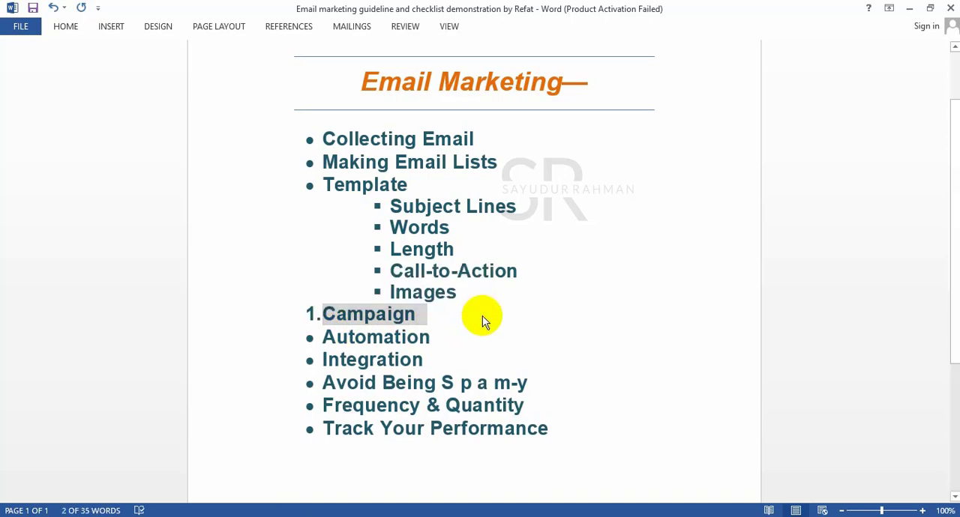
pyautogui.click(482, 316)
pyautogui.hotkey('ctrl', 'z')
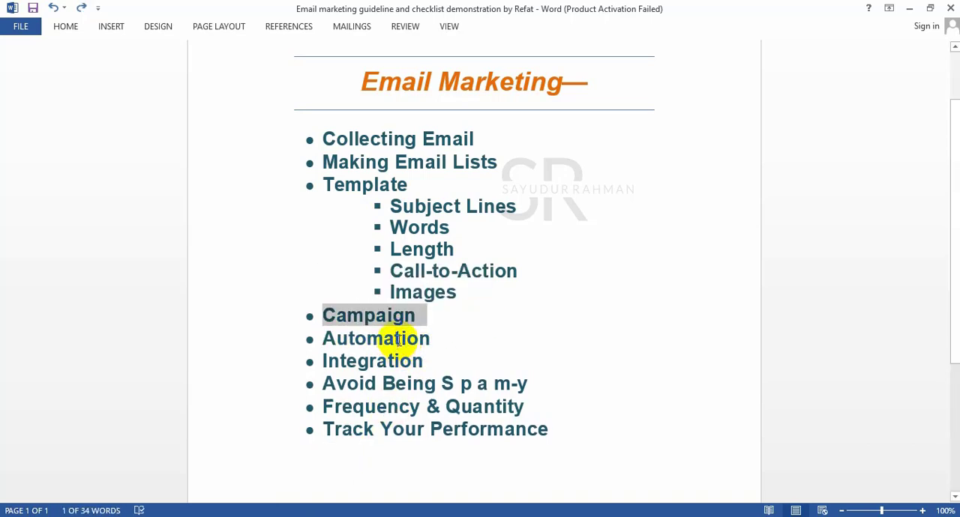
pyautogui.click(419, 321)
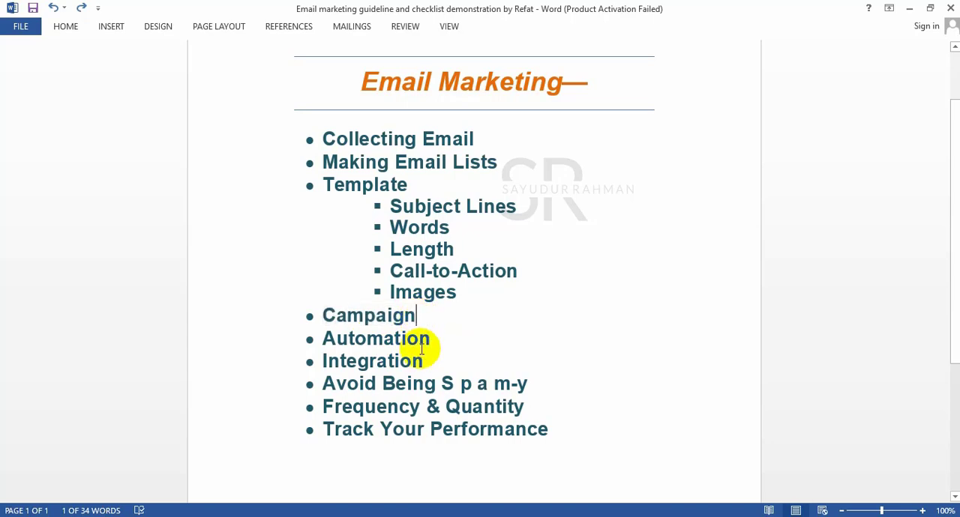
# Switch back to Mailchimp in the browser and open the Campaigns page.
pyautogui.click(231, 510)
pyautogui.click(225, 504)
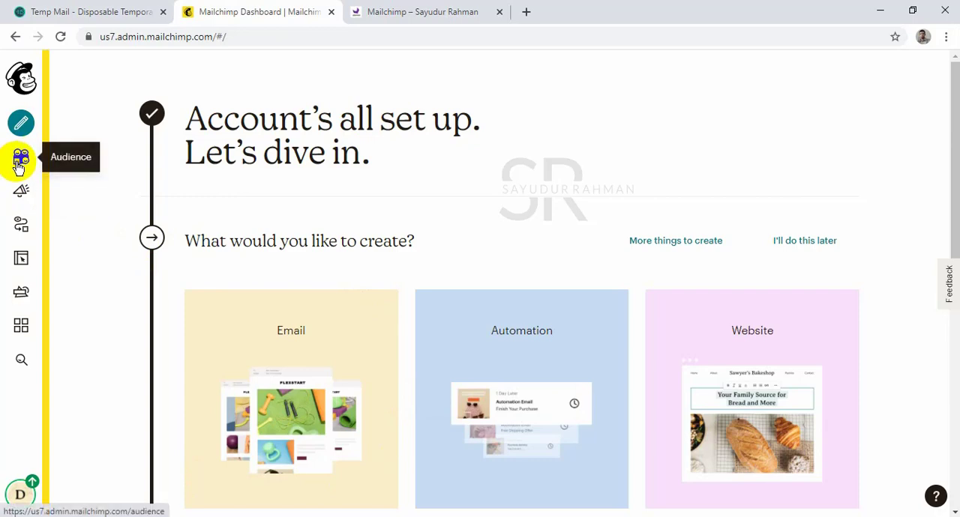
pyautogui.scroll(-2, 65, 195)
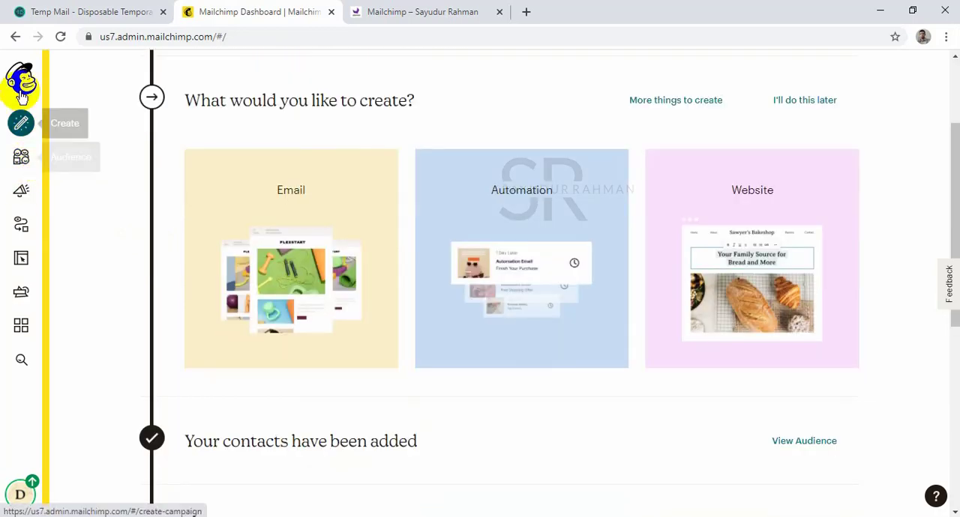
pyautogui.scroll(2, 140, 181)
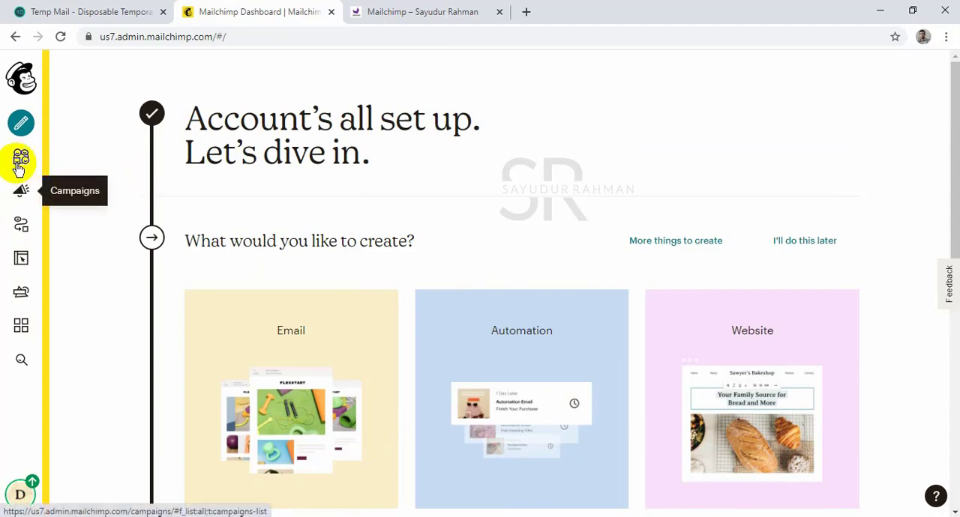
pyautogui.click(22, 194)
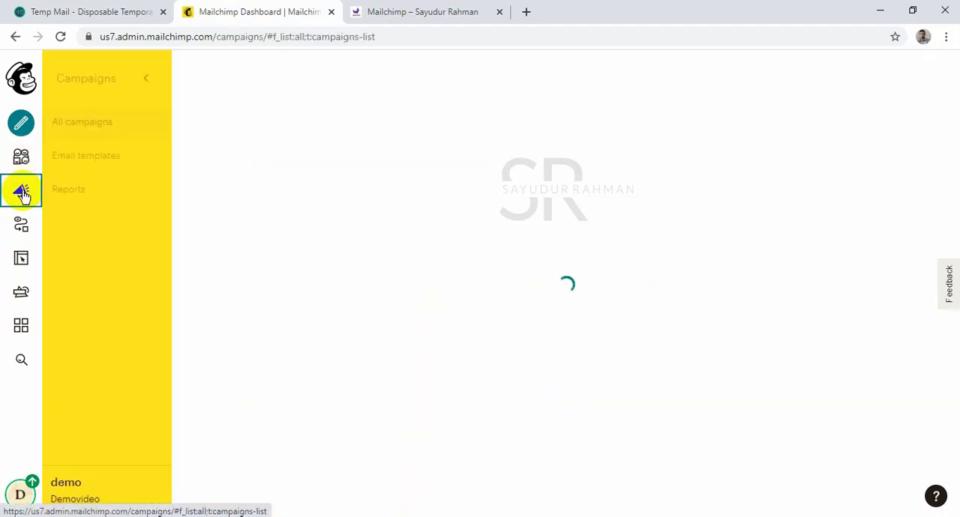
pyautogui.click(139, 84)
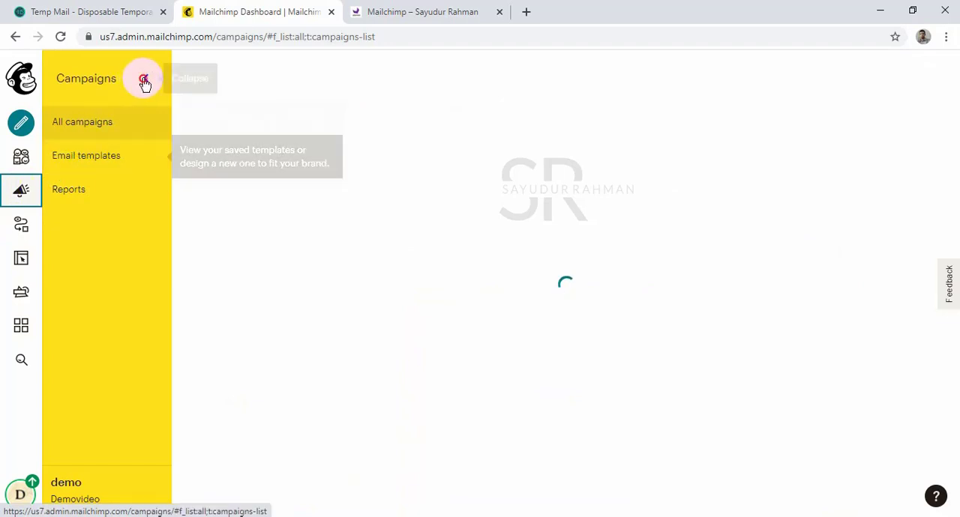
pyautogui.click(63, 79)
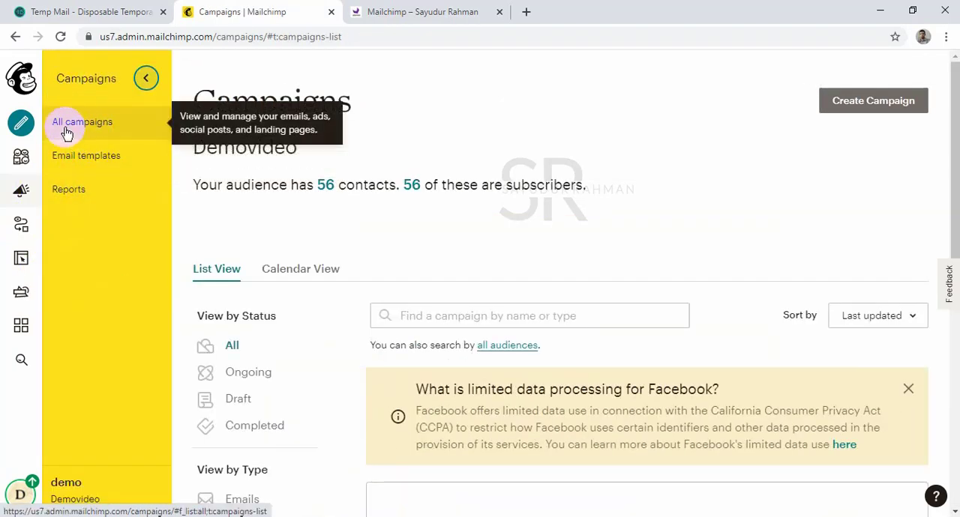
# Create a campaign from the saved email template "First Tamplete".
pyautogui.click(114, 164)
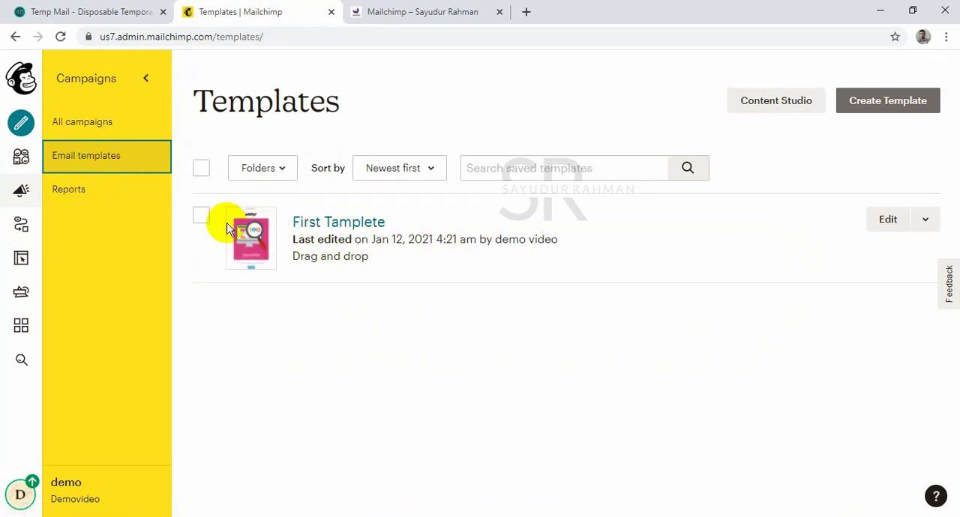
pyautogui.click(202, 220)
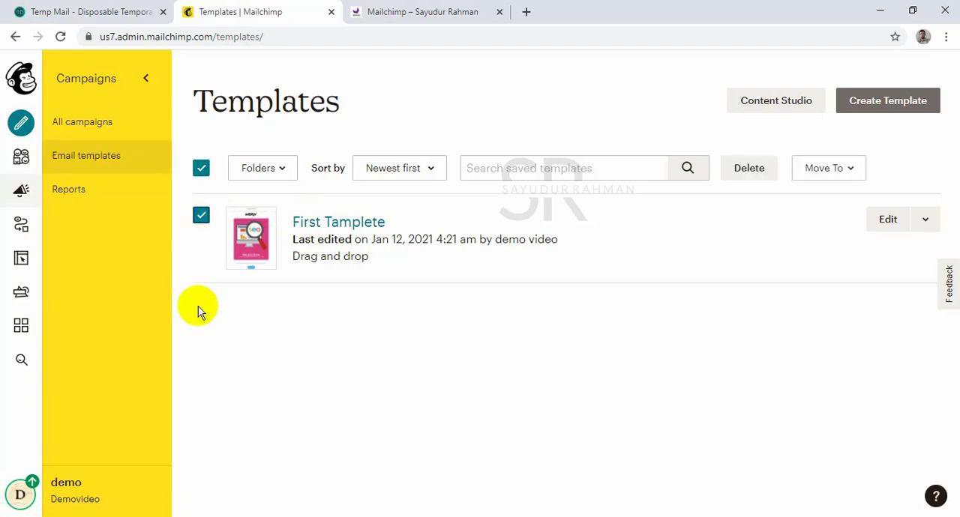
pyautogui.click(924, 220)
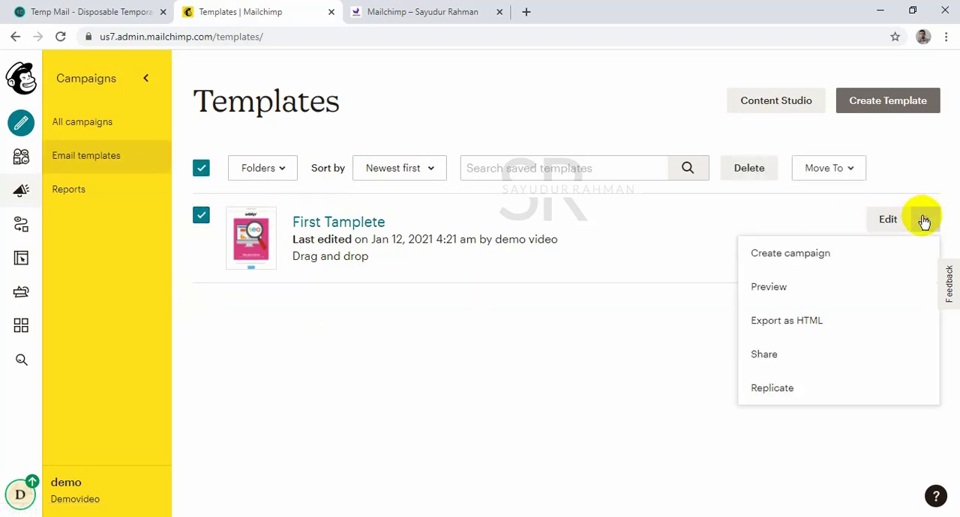
pyautogui.click(803, 266)
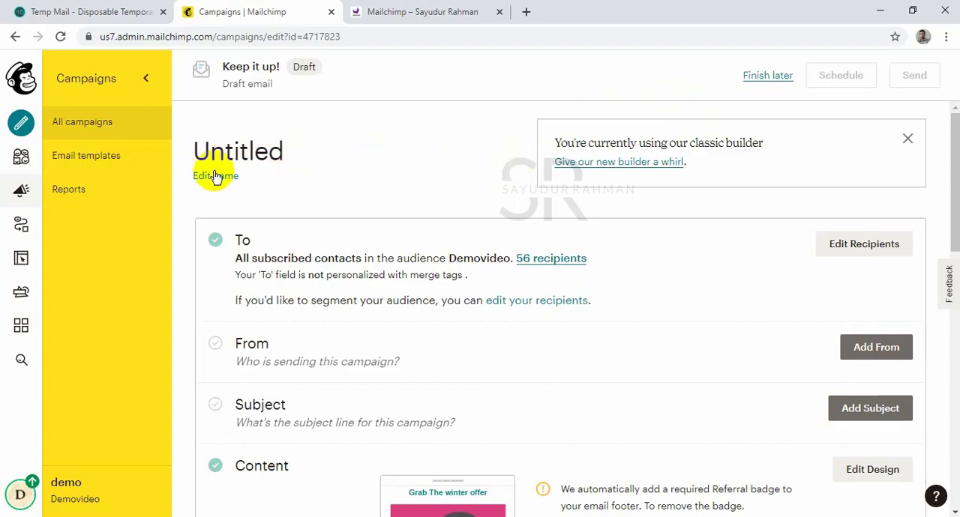
# Rename the untitled draft campaign as "My First Campaign for wintre product" and save the name.
pyautogui.scroll(-7, 315, 262)
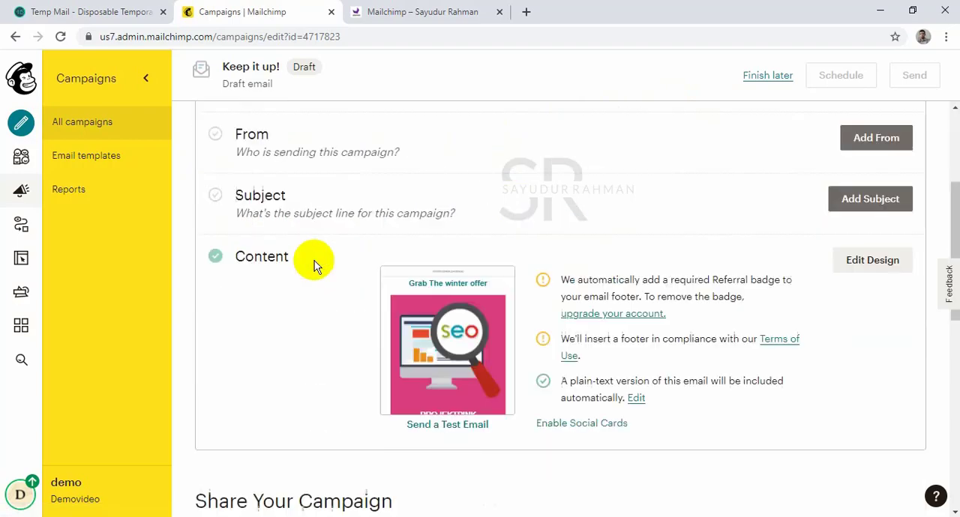
pyautogui.scroll(7, 364, 242)
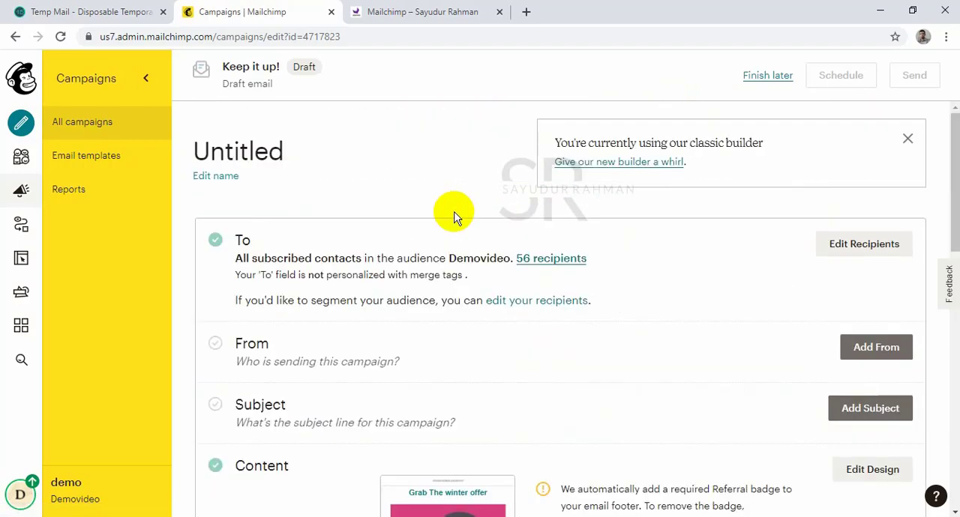
pyautogui.click(222, 177)
pyautogui.click(318, 145)
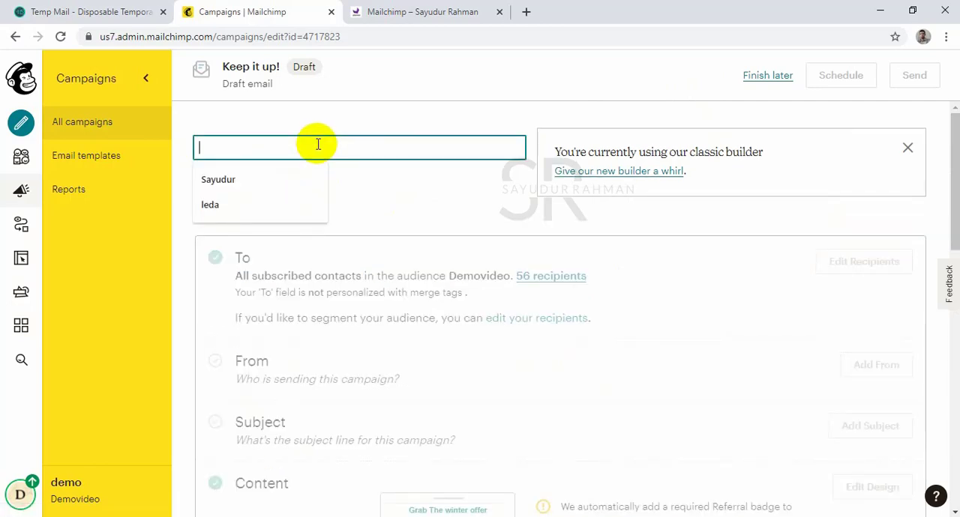
pyautogui.write('My First ')
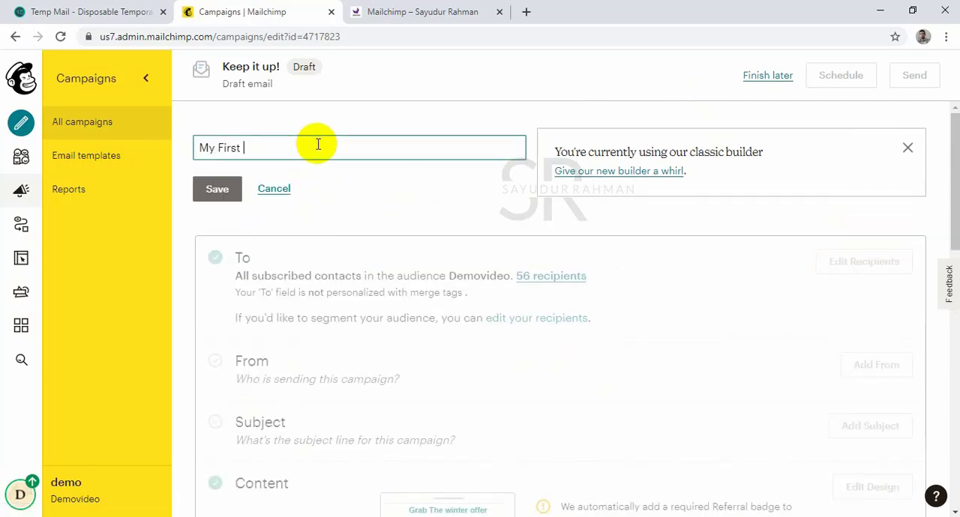
pyautogui.write('Camp')
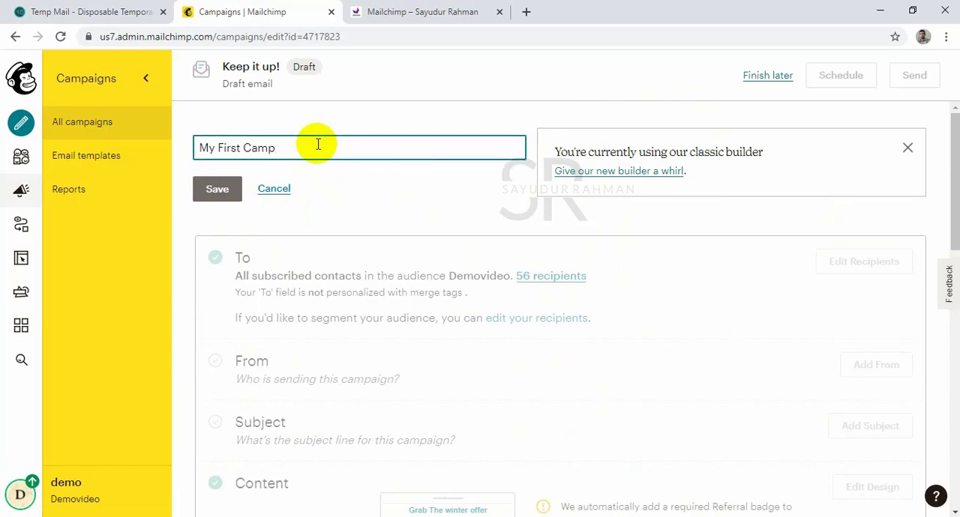
pyautogui.write('aign for wi')
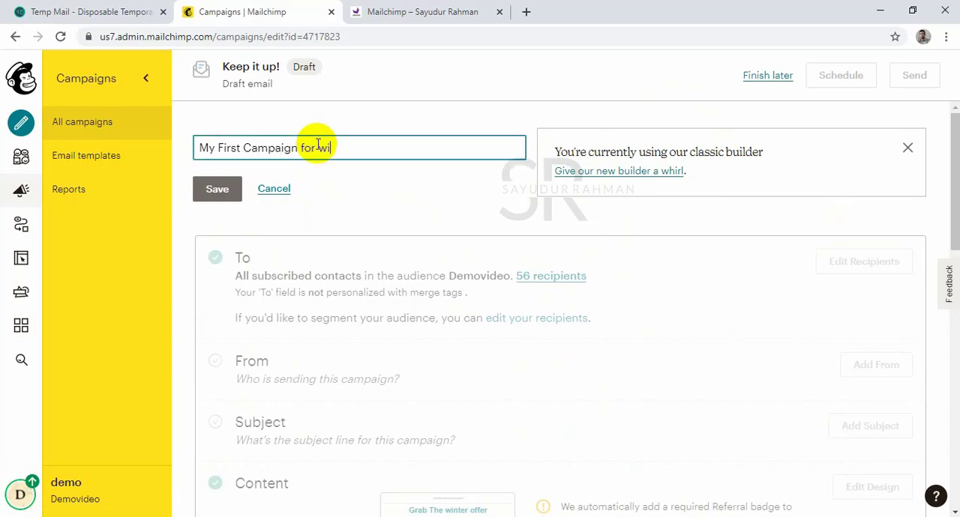
pyautogui.write('ntre product')
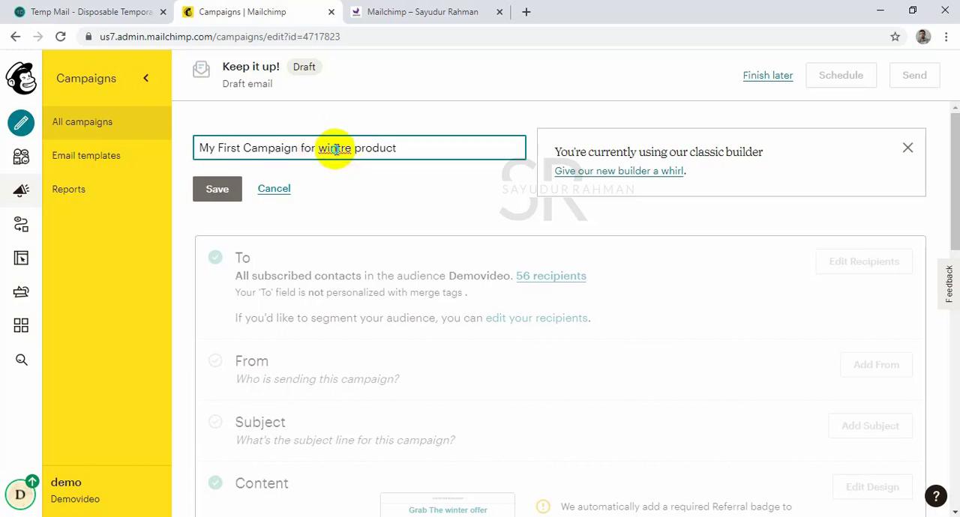
pyautogui.rightClick(334, 148)
pyautogui.click(357, 164)
pyautogui.click(237, 194)
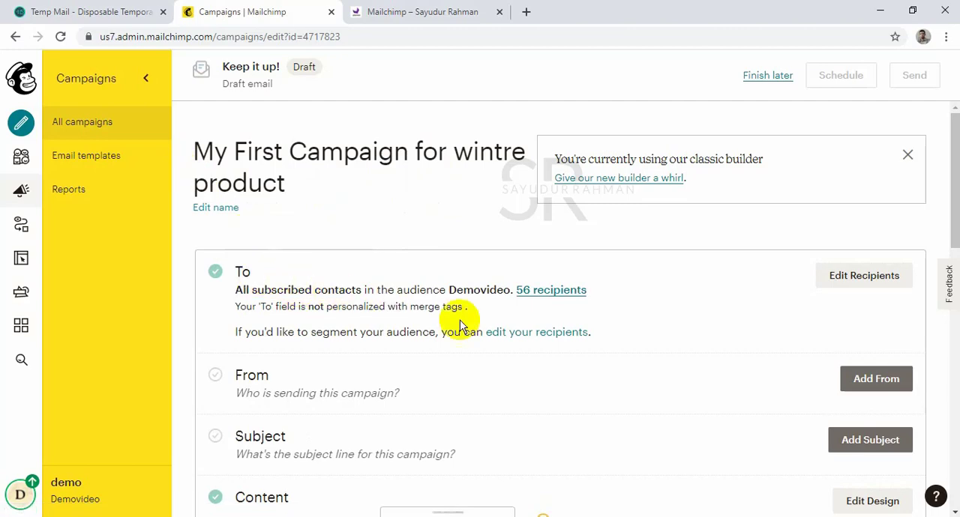
# Set the campaign's recipients to the "Email marketing" tag in the Demovideo audience and save them.
pyautogui.click(839, 281)
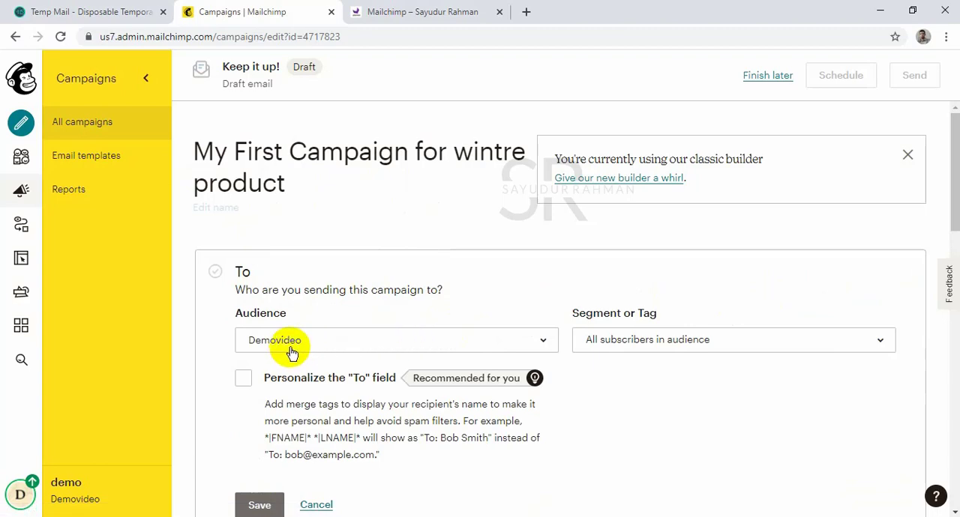
pyautogui.click(626, 341)
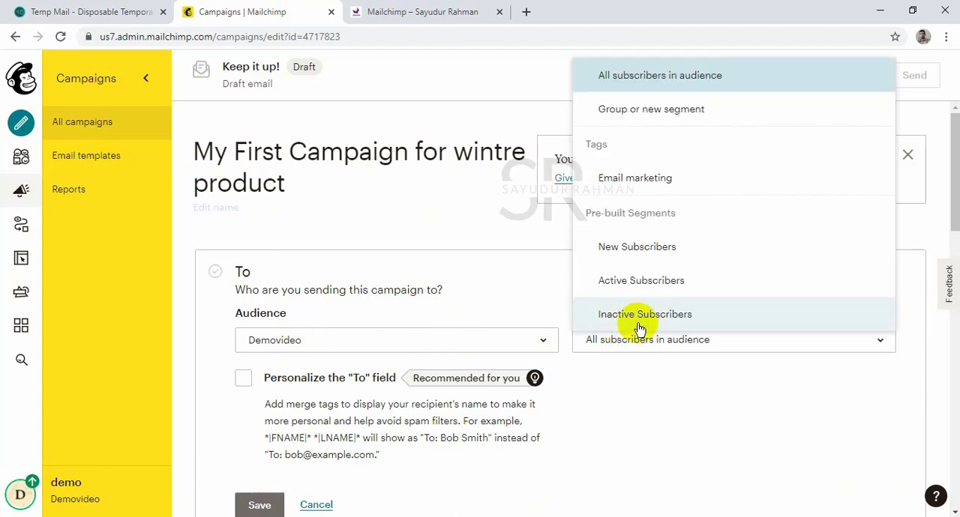
pyautogui.click(641, 180)
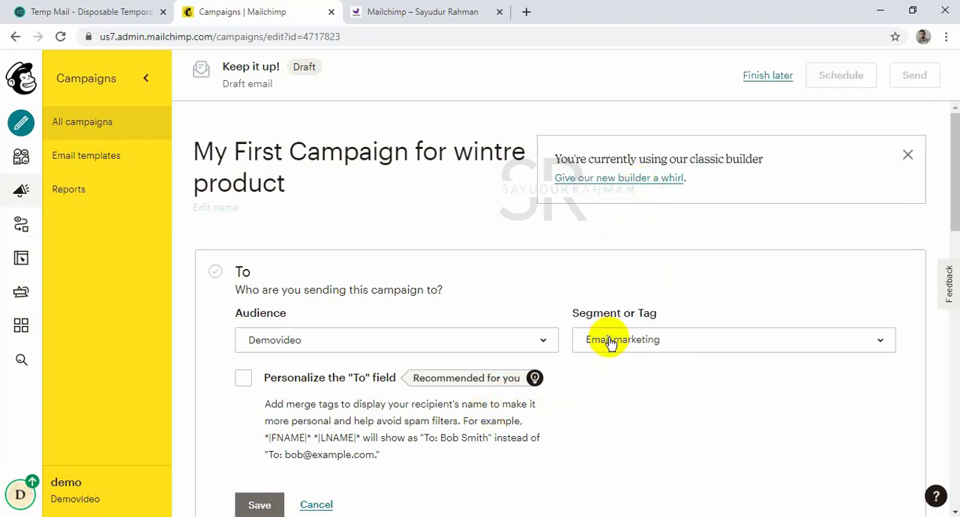
pyautogui.scroll(-2, 613, 352)
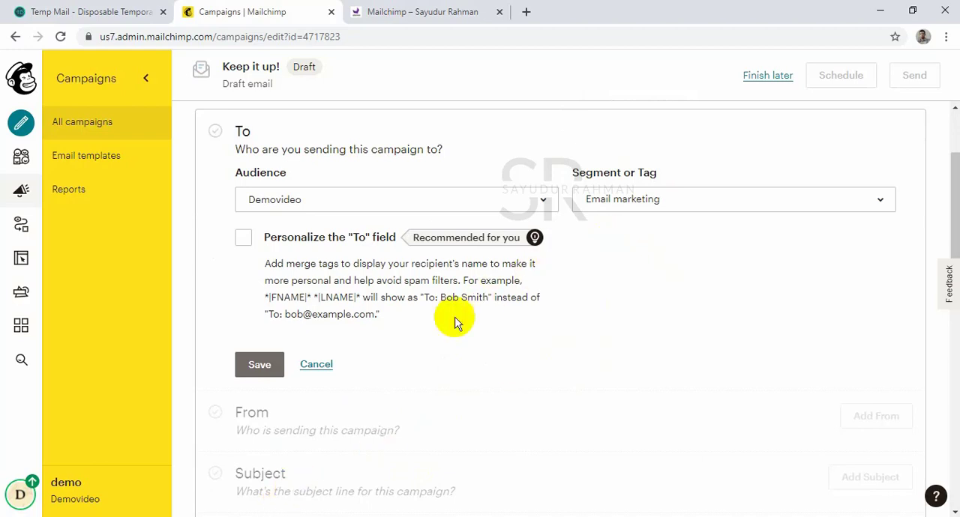
pyautogui.click(252, 371)
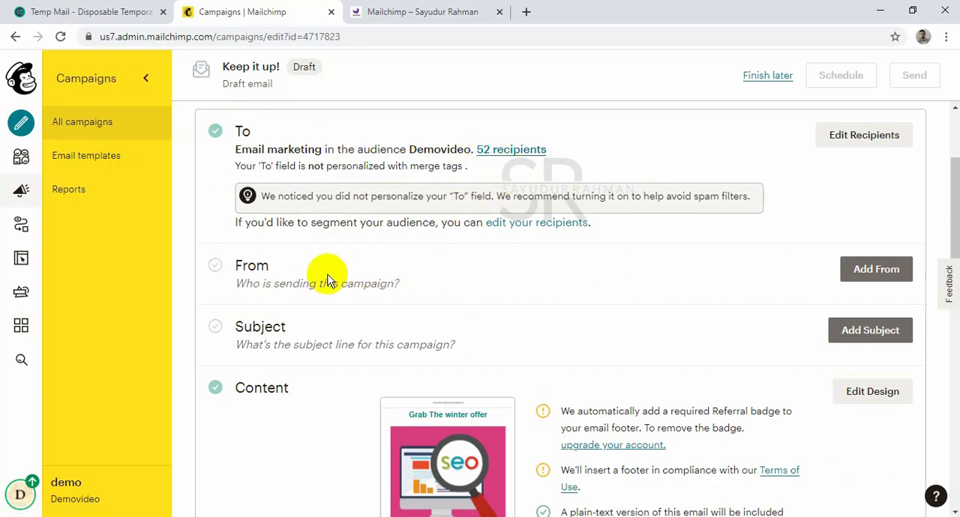
# Add the campaign's From details, keeping the prefilled sender name "demo" and the account's email address, and save them.
pyautogui.click(876, 272)
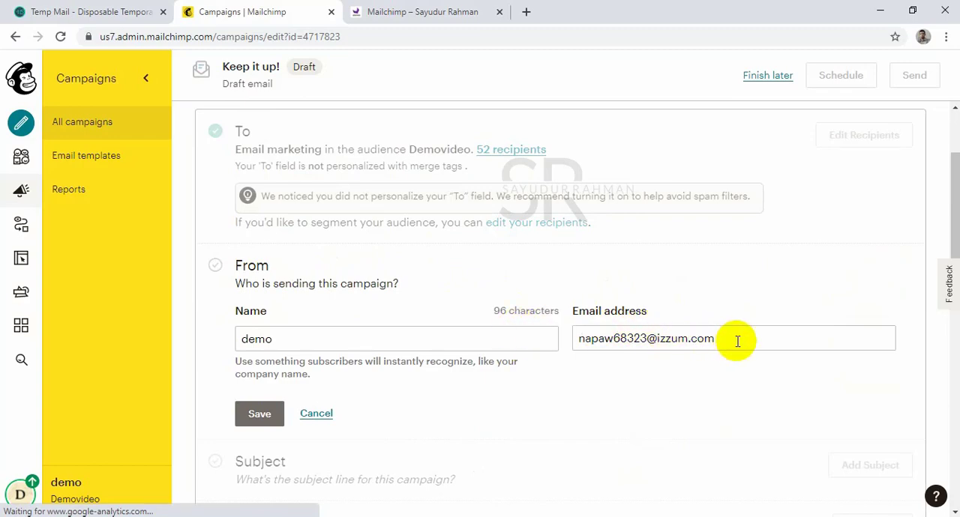
pyautogui.moveTo(737, 341); pyautogui.dragTo(560, 319)
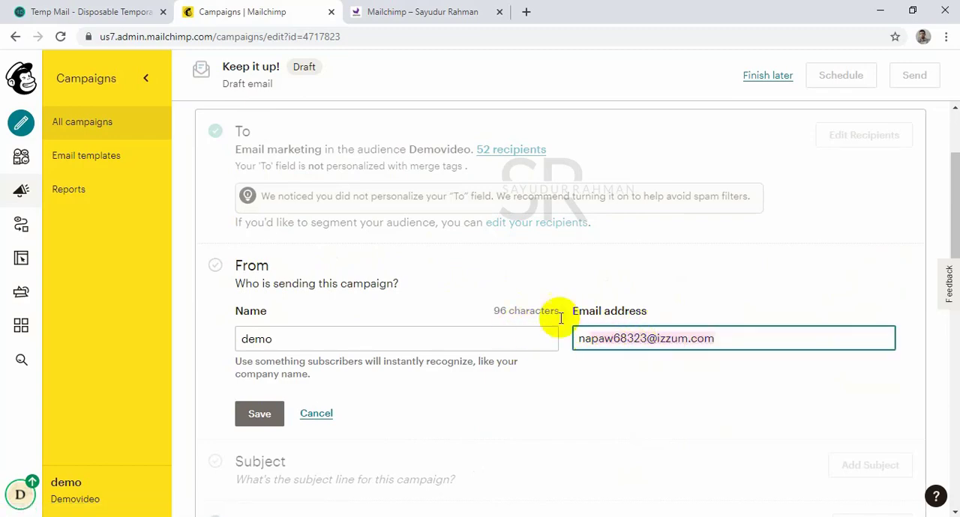
pyautogui.click(94, 11)
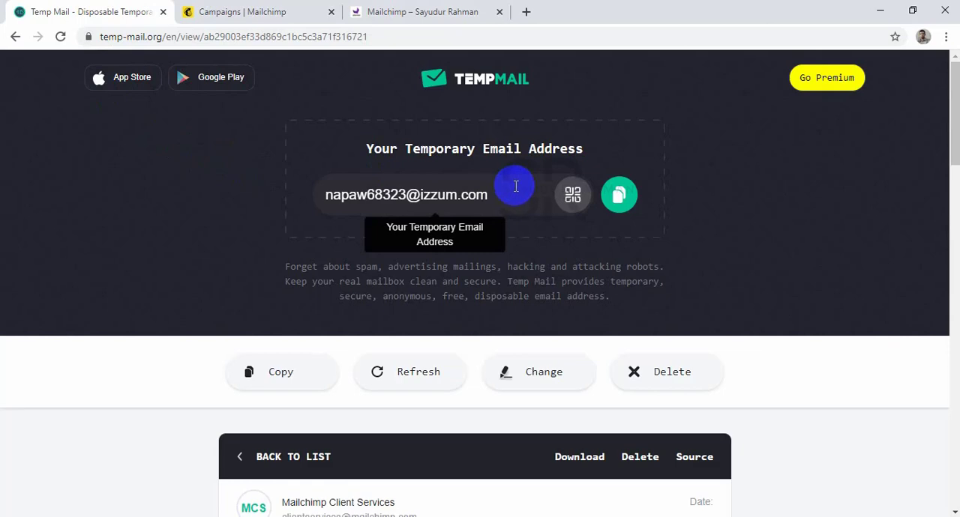
pyautogui.click(281, 8)
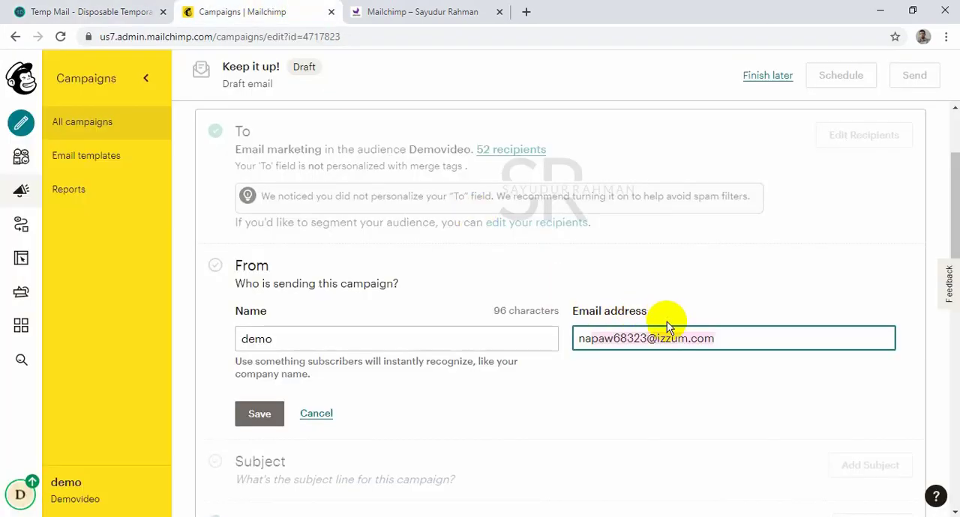
pyautogui.scroll(-2, 691, 341)
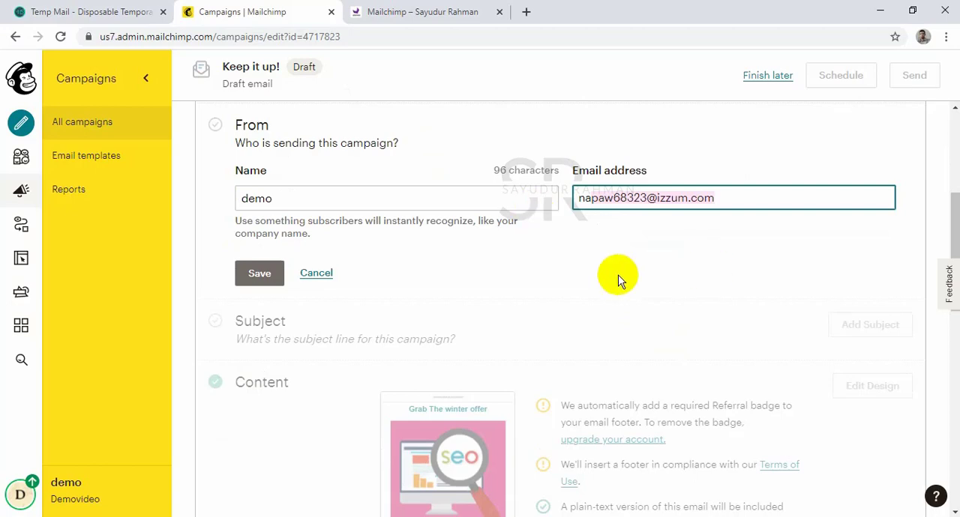
pyautogui.click(258, 283)
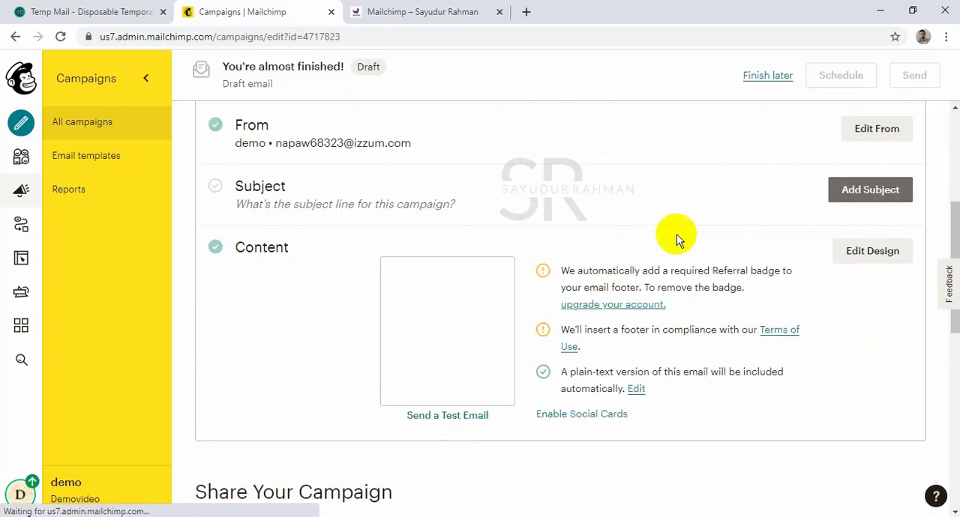
# Change the campaign's sender name to "Your Offer" and save the From details.
pyautogui.scroll(-2, 676, 234)
pyautogui.scroll(2, 690, 237)
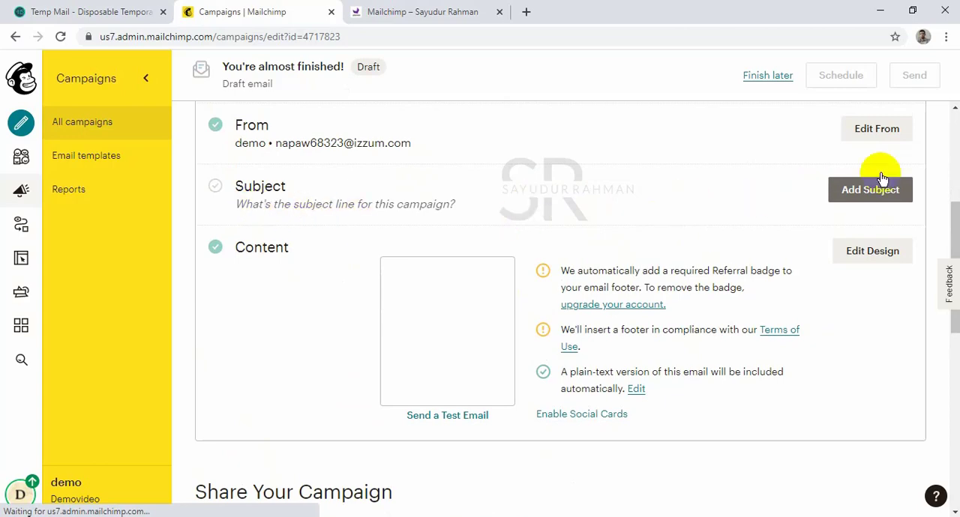
pyautogui.click(869, 128)
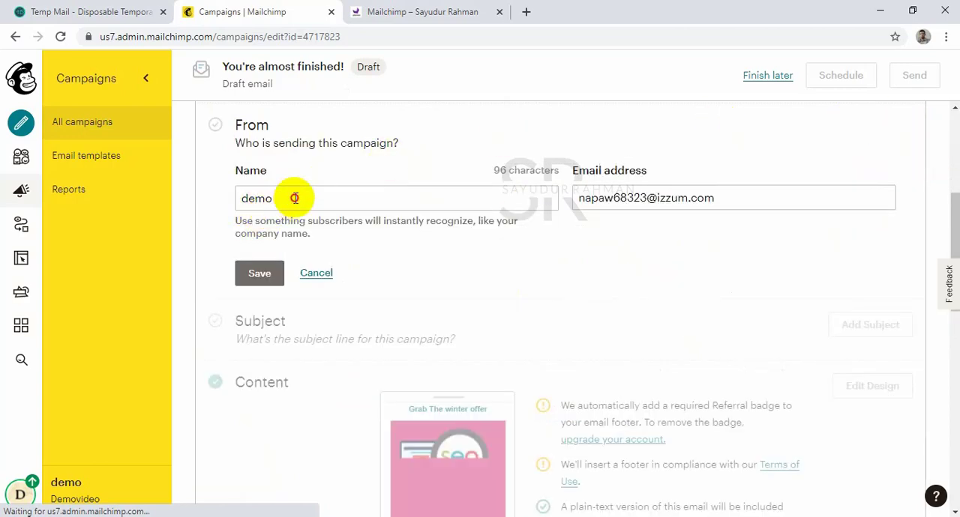
pyautogui.click(239, 199)
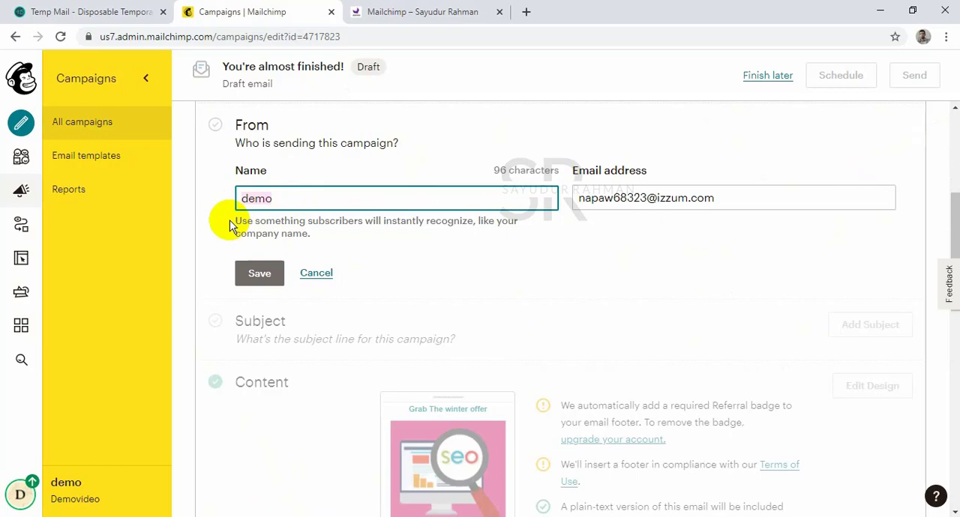
pyautogui.write('Your ')
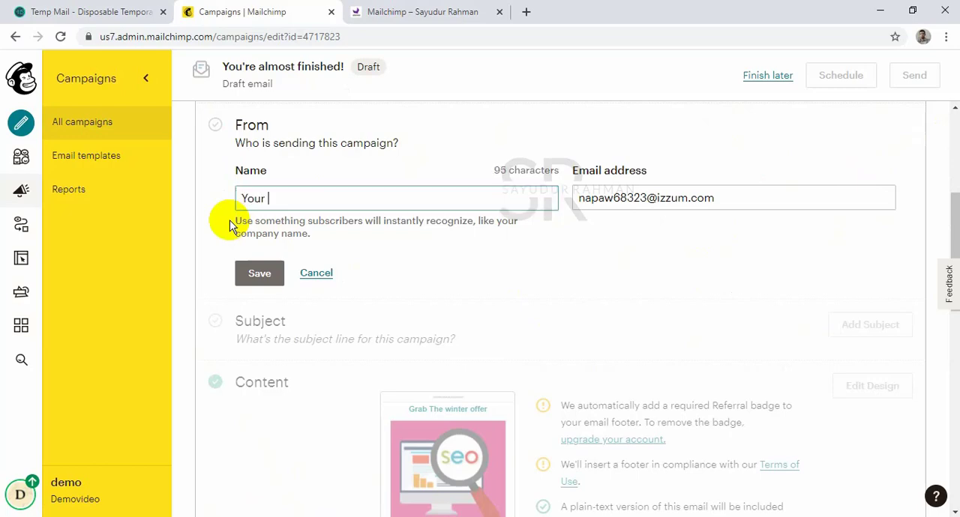
pyautogui.write('Assi')
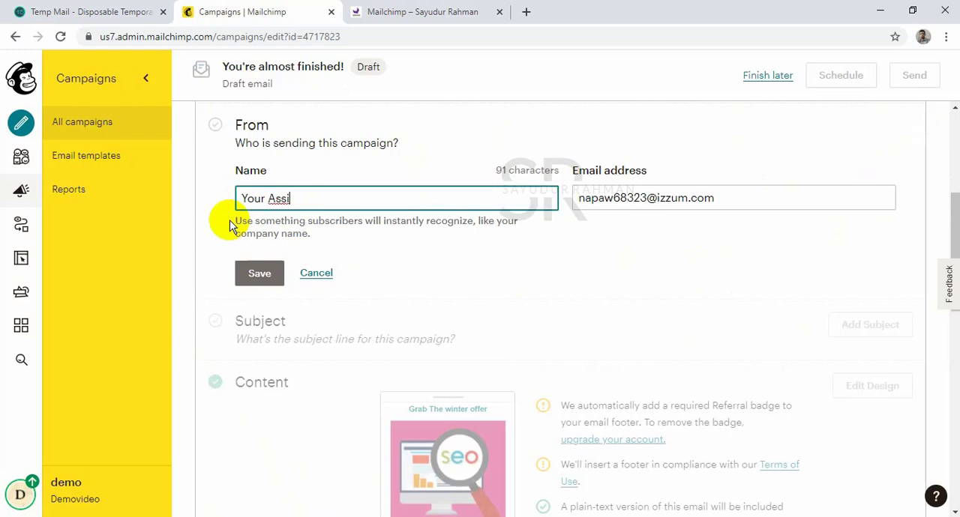
pyautogui.press('BackSpace')
pyautogui.press('BackSpace')
pyautogui.press('BackSpace')
pyautogui.press('BackSpace')
pyautogui.write('Offer')
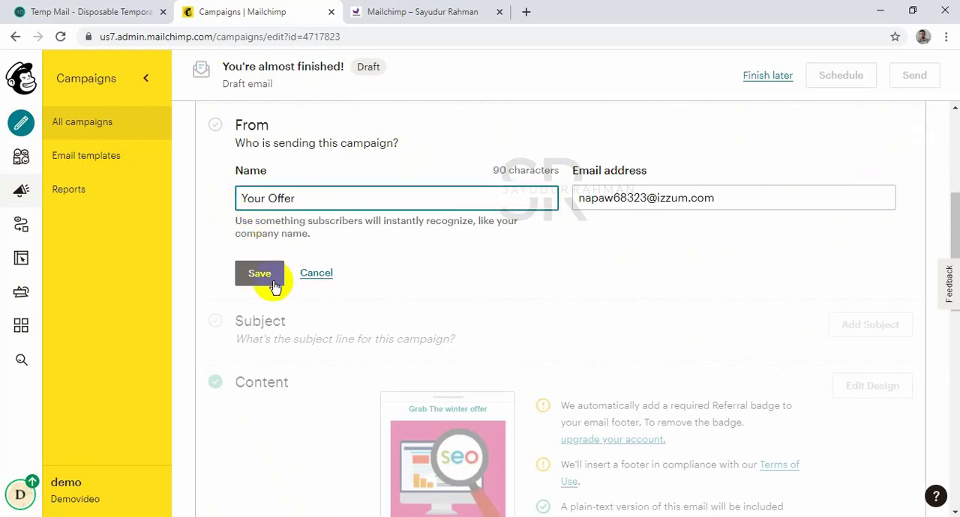
pyautogui.click(274, 283)
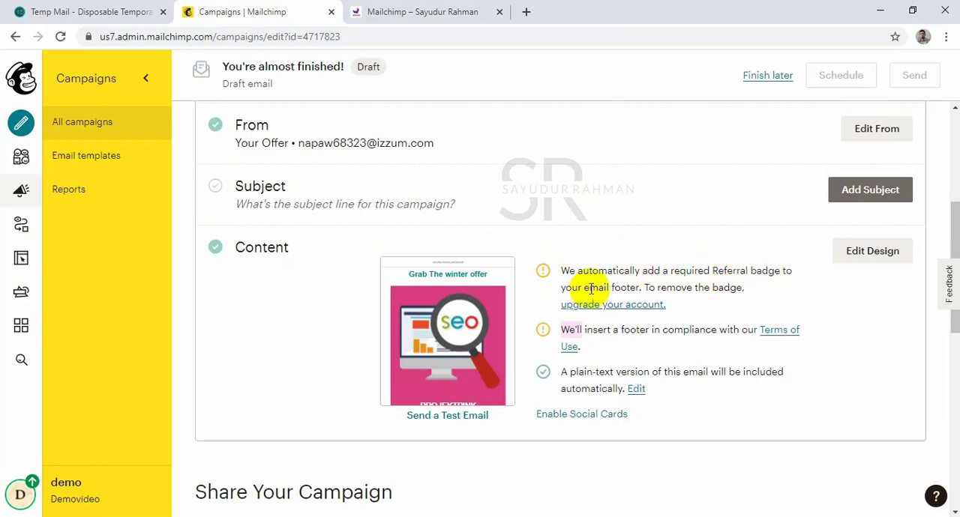
# Add the subject line "Your winter offer" to the campaign, leave the preview text empty, and save.
pyautogui.moveTo(583, 287); pyautogui.dragTo(664, 286)
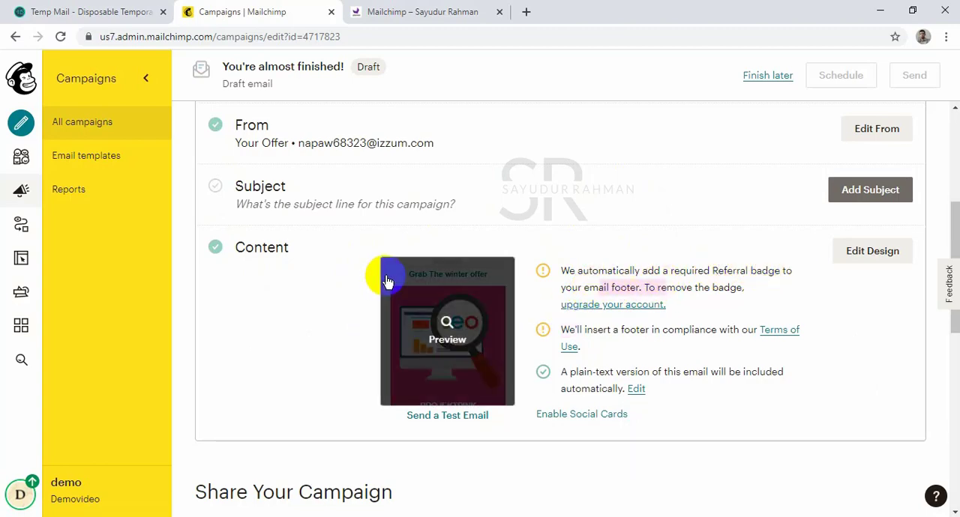
pyautogui.scroll(-2, 468, 247)
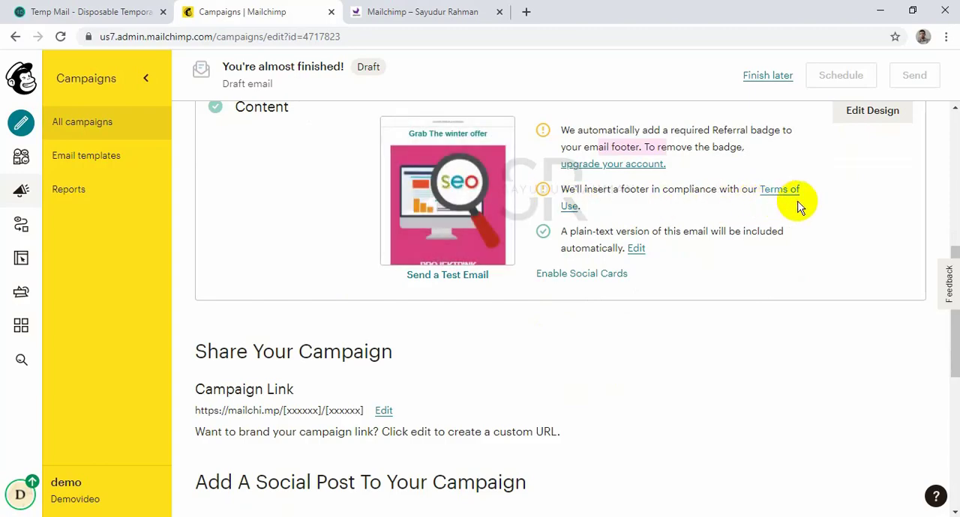
pyautogui.scroll(6, 846, 195)
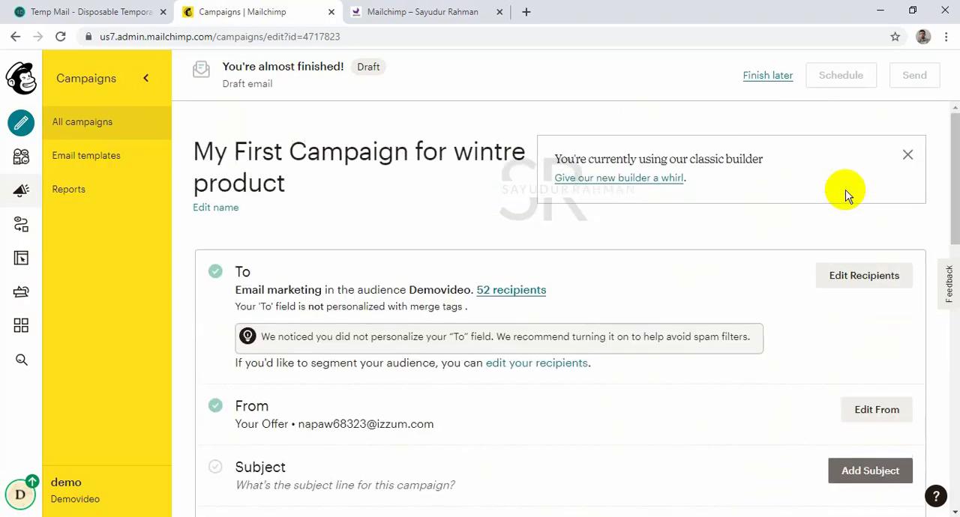
pyautogui.scroll(-2, 846, 195)
pyautogui.click(846, 330)
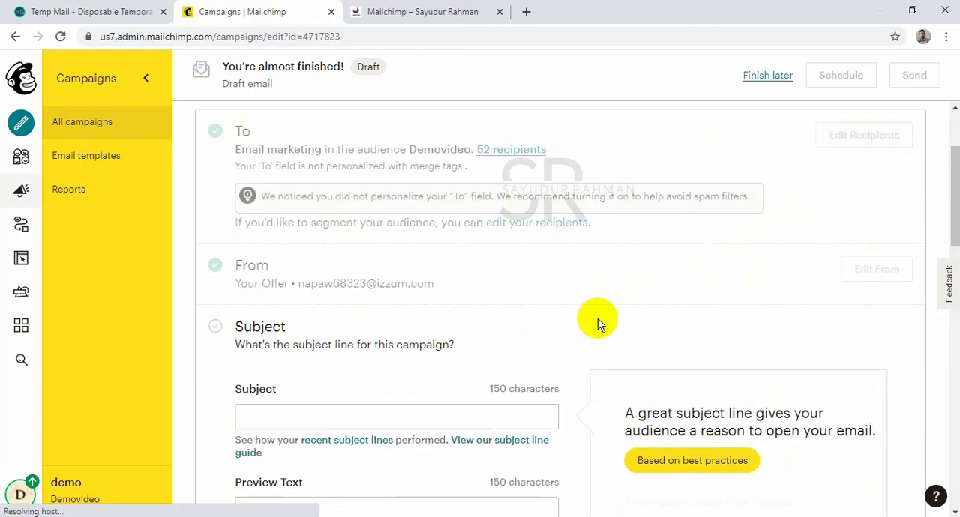
pyautogui.scroll(-4, 495, 248)
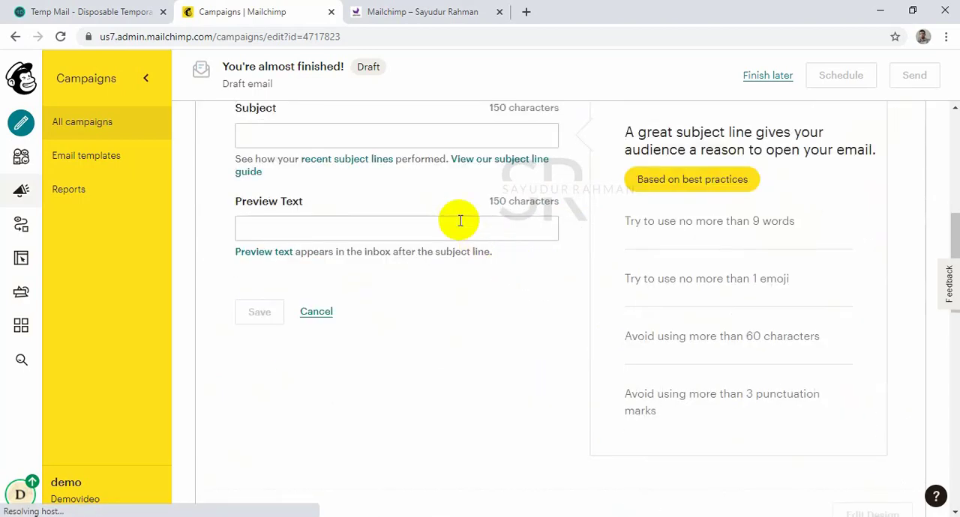
pyautogui.click(432, 133)
pyautogui.write('Your winter offer')
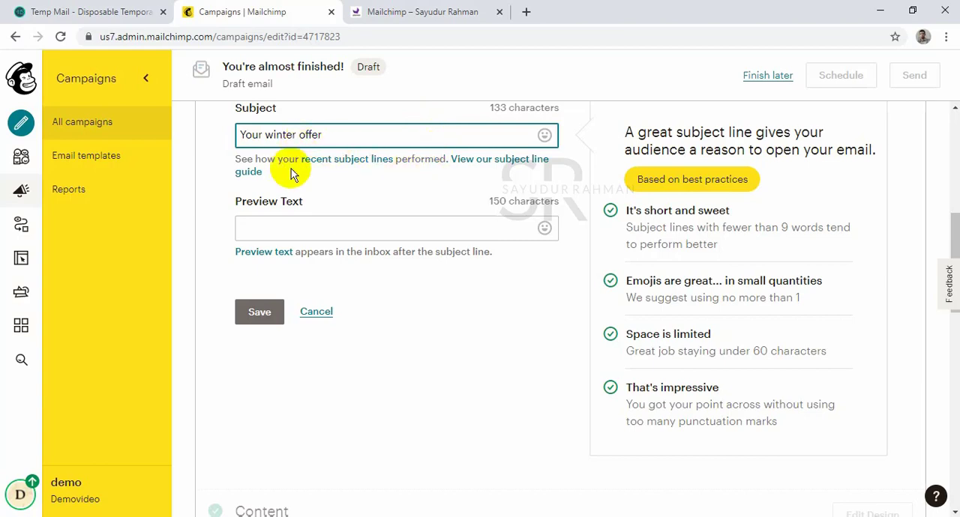
pyautogui.click(269, 311)
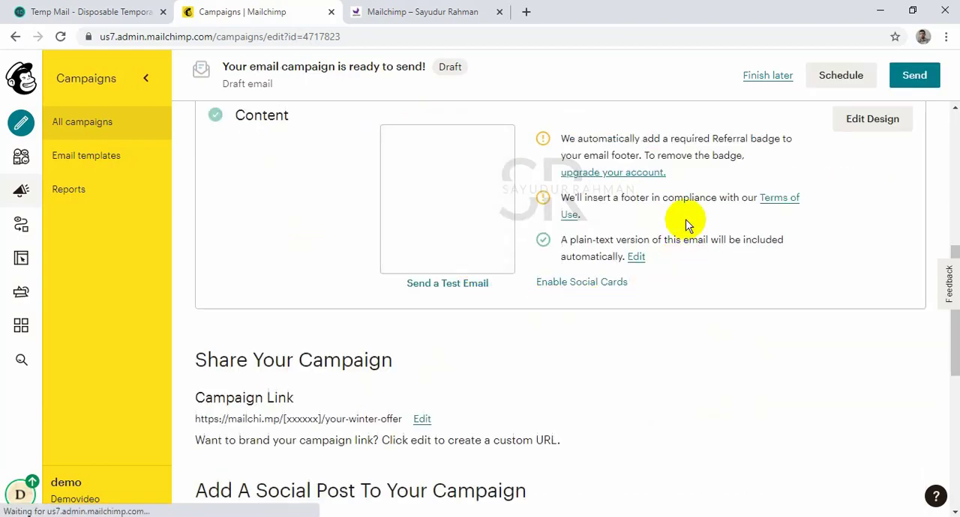
# Look through the campaign's scheduling options, including delivery time, batch delivery and Timewarp, and close them without scheduling.
pyautogui.scroll(4, 690, 210)
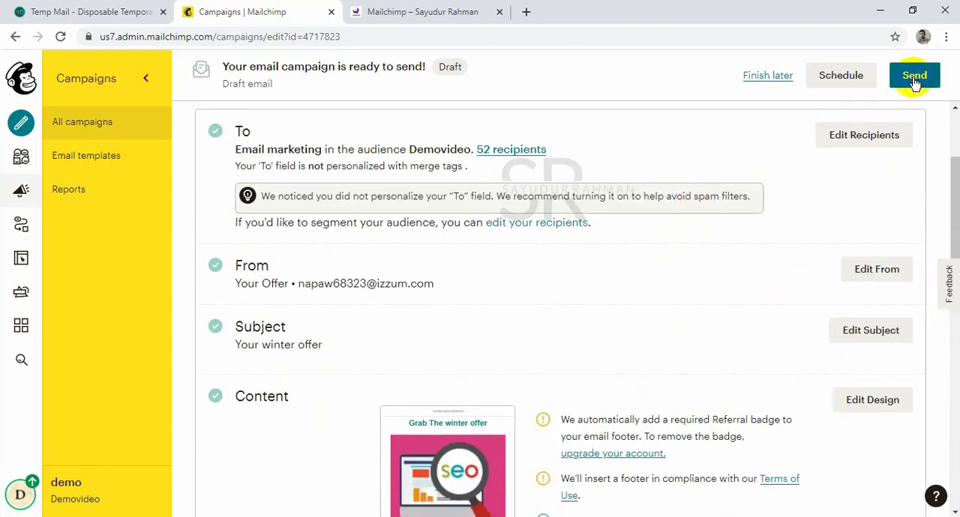
pyautogui.click(845, 77)
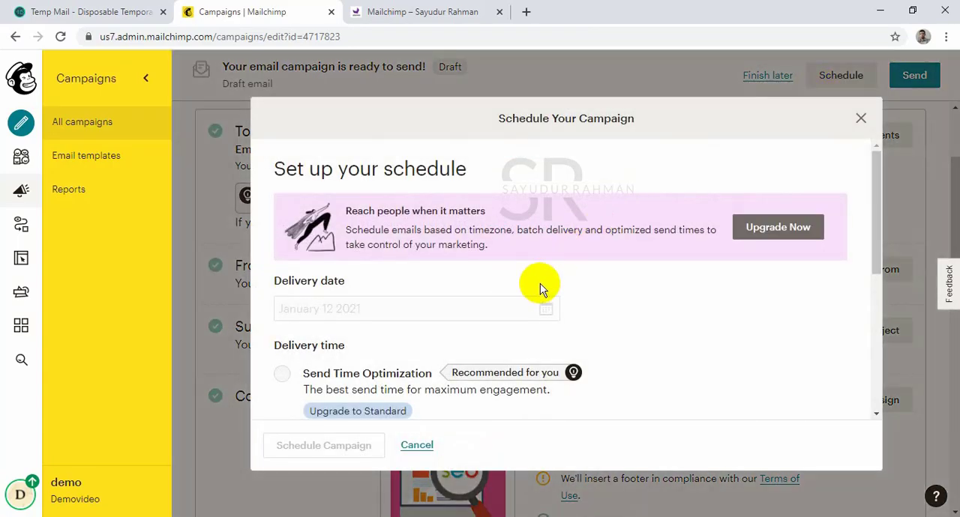
pyautogui.scroll(-5, 540, 284)
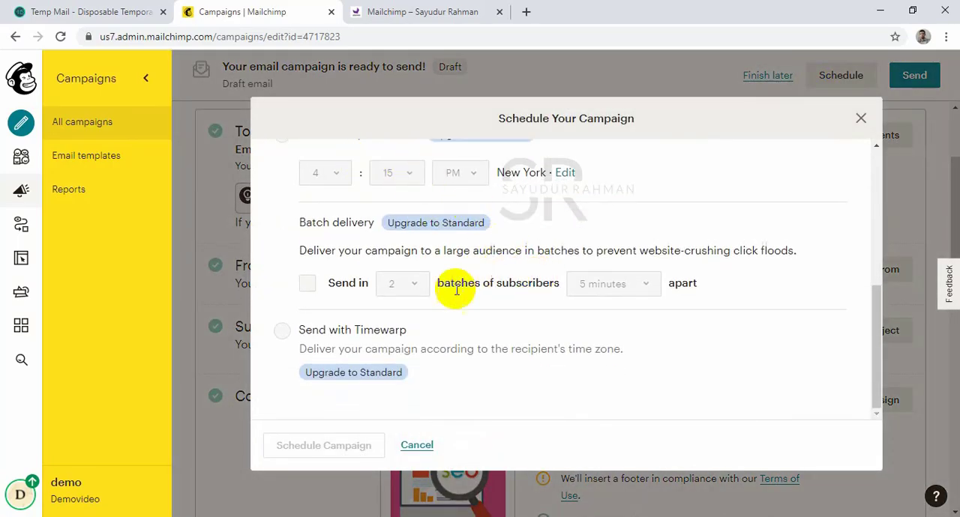
pyautogui.click(860, 117)
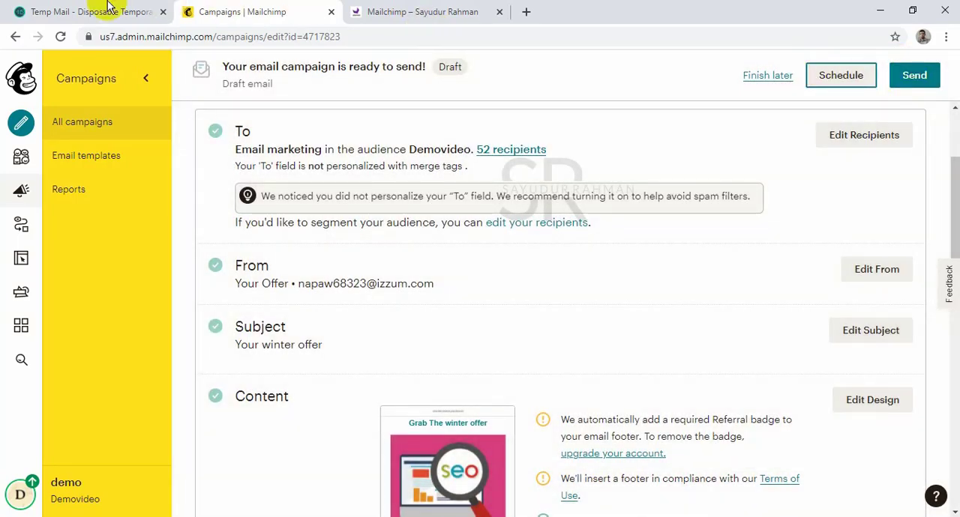
# Review the draft campaign's recipients, sender, subject, content and sharing sections.
pyautogui.click(45, 11)
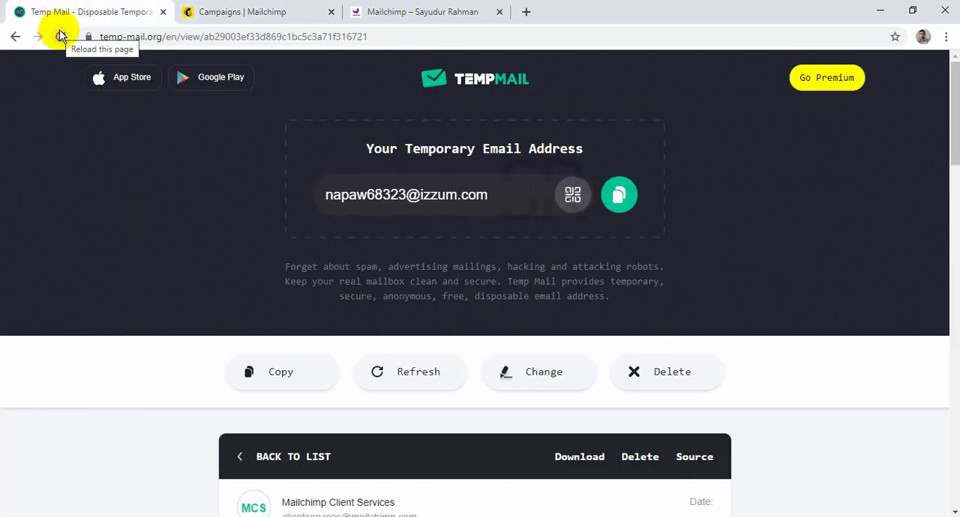
pyautogui.click(380, 9)
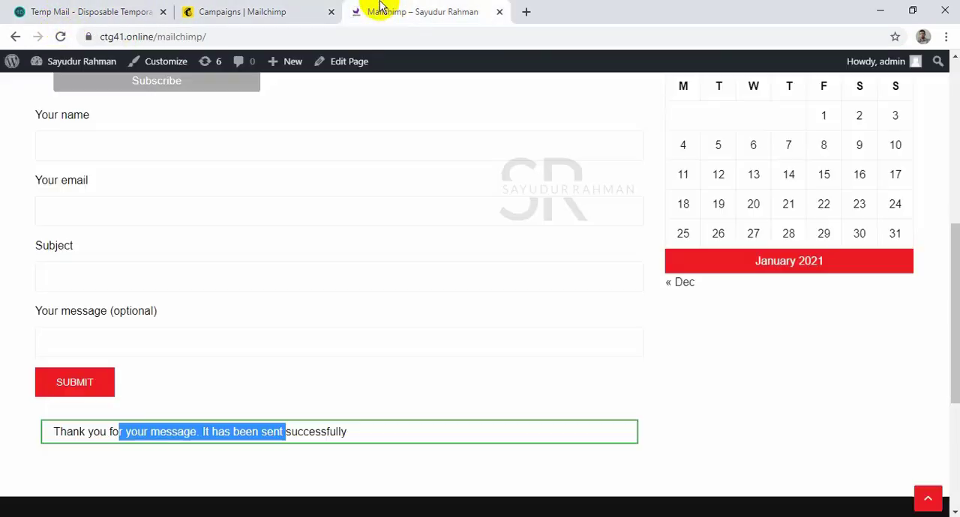
pyautogui.click(259, 9)
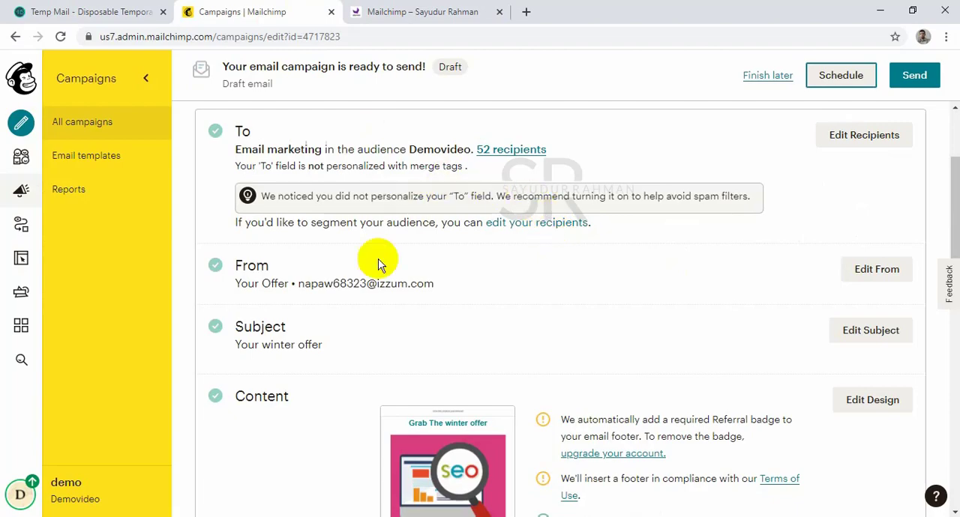
pyautogui.scroll(-5, 617, 289)
pyautogui.scroll(2, 617, 285)
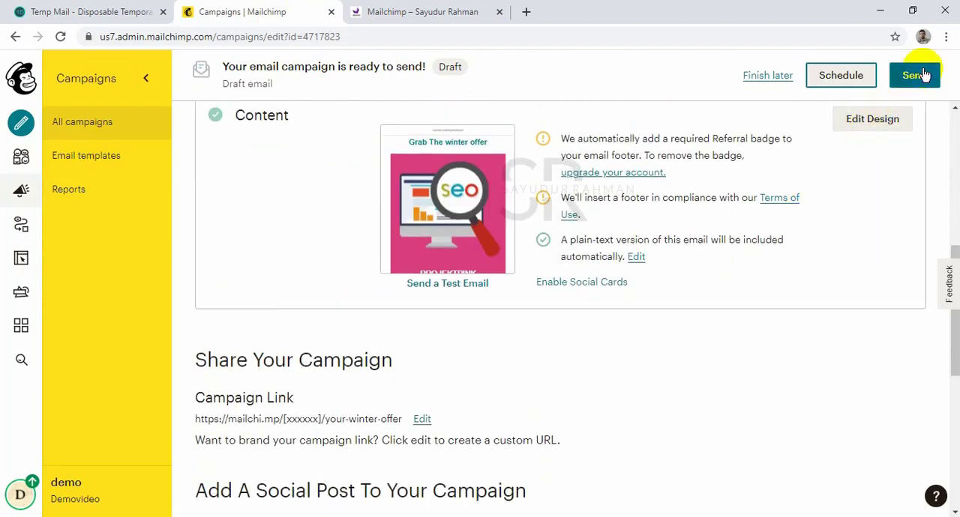
pyautogui.scroll(3, 642, 304)
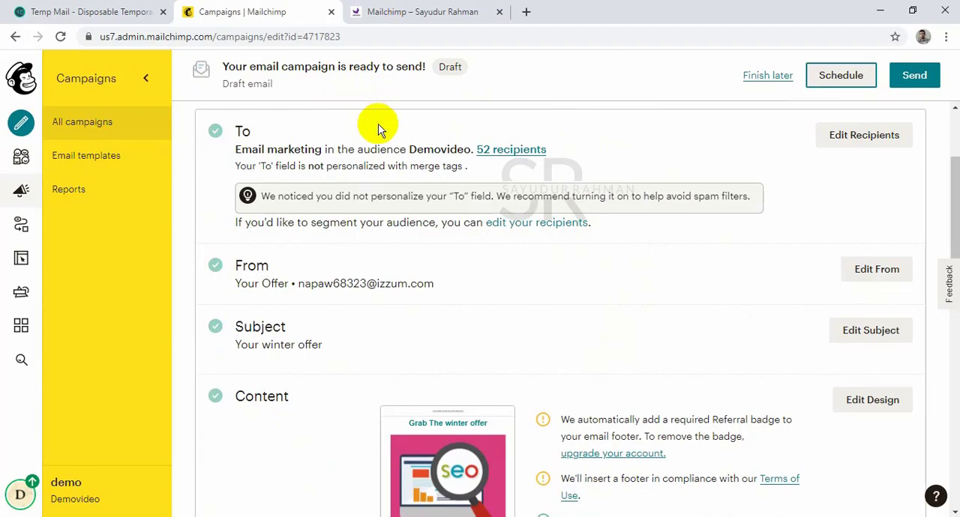
pyautogui.scroll(-5, 750, 157)
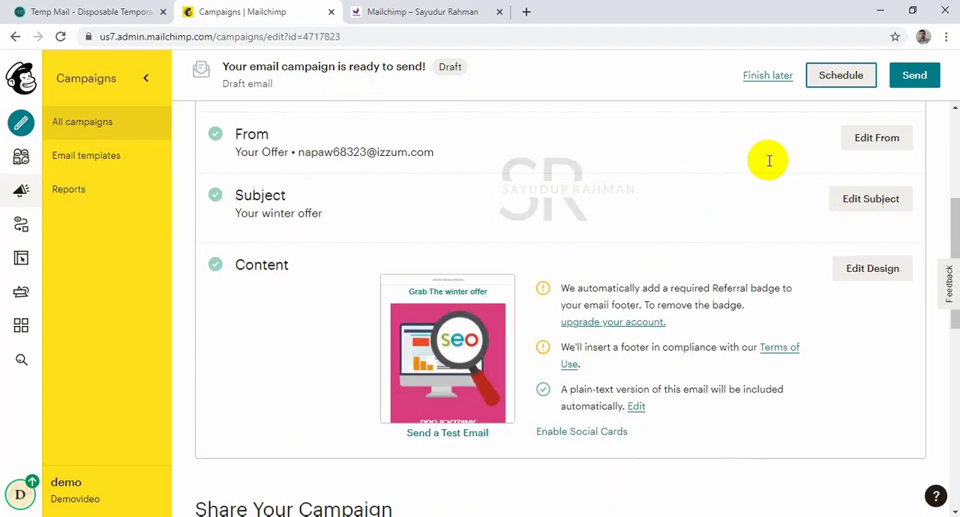
pyautogui.scroll(-4, 735, 150)
pyautogui.scroll(10, 731, 154)
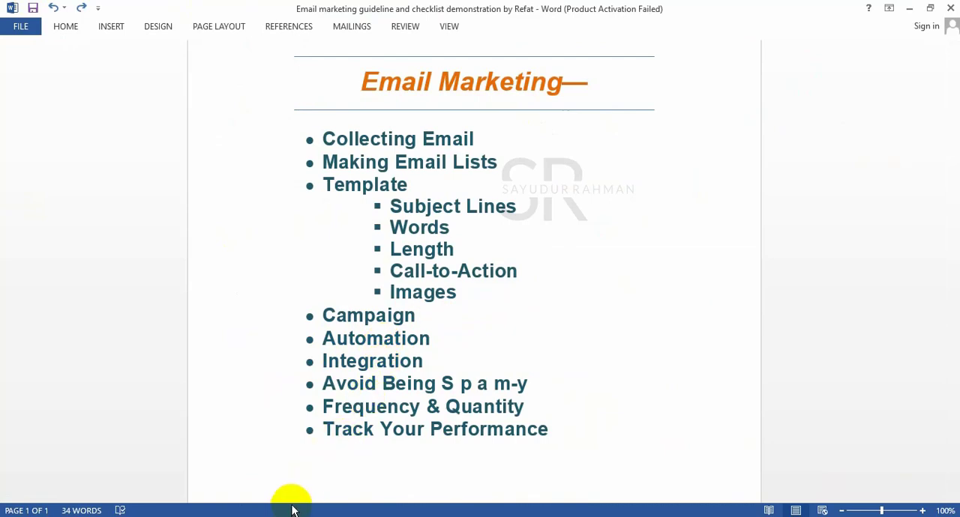
# Switch from the Word checklist back to Mailchimp in the browser and open the Automations page.
pyautogui.click(246, 516)
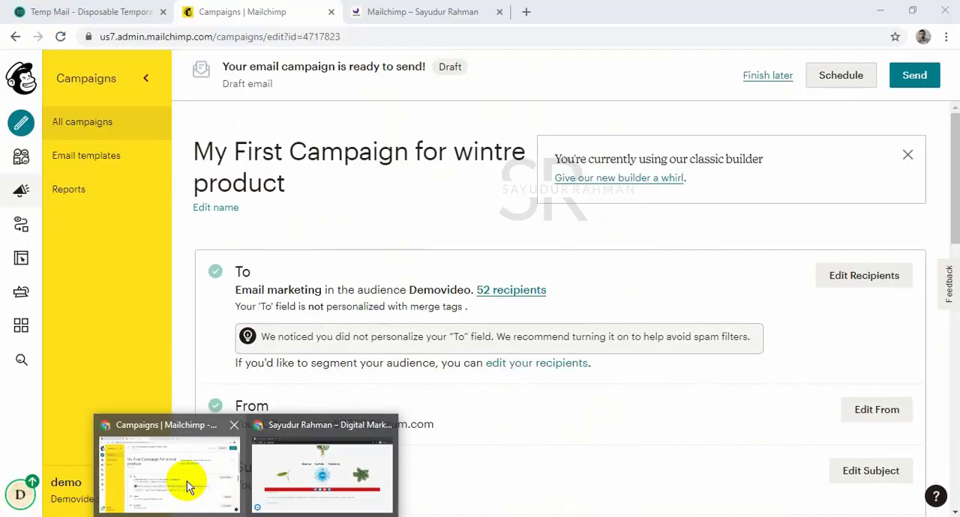
pyautogui.click(188, 488)
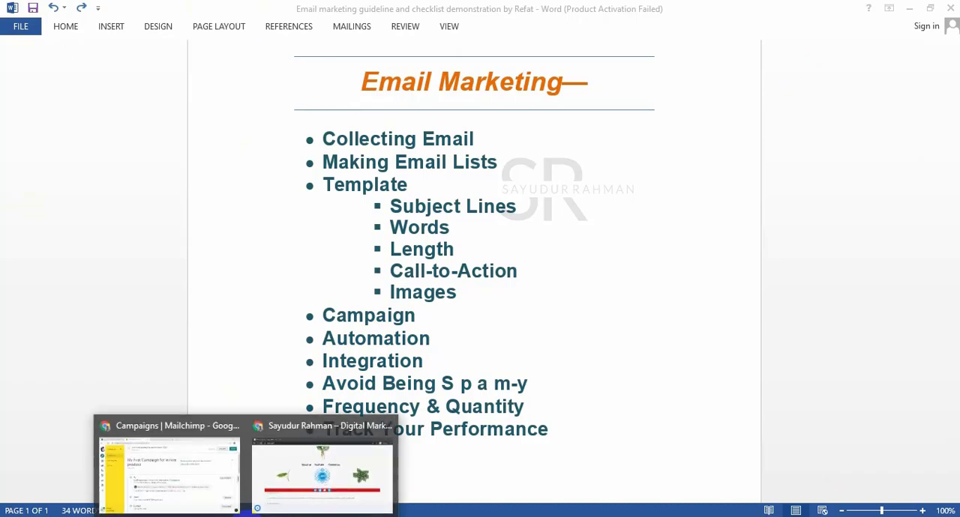
pyautogui.click(191, 480)
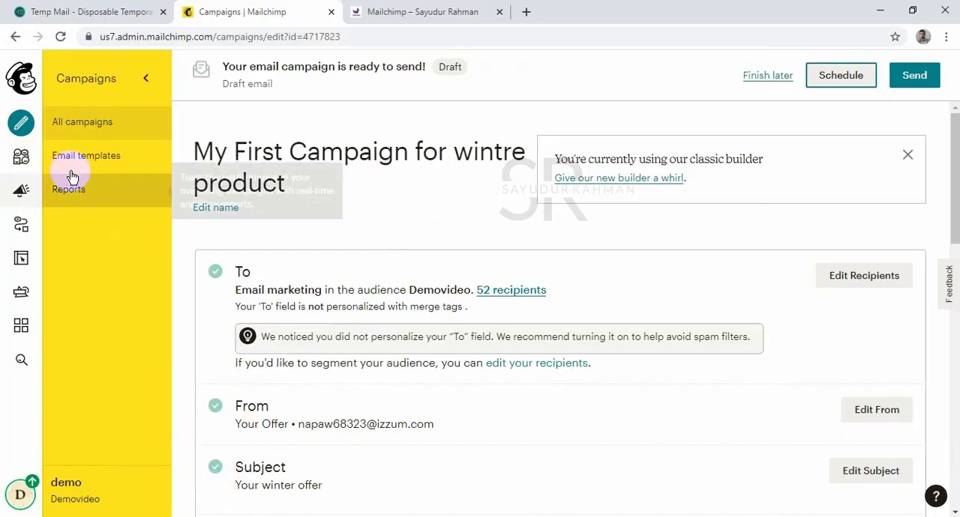
pyautogui.click(21, 227)
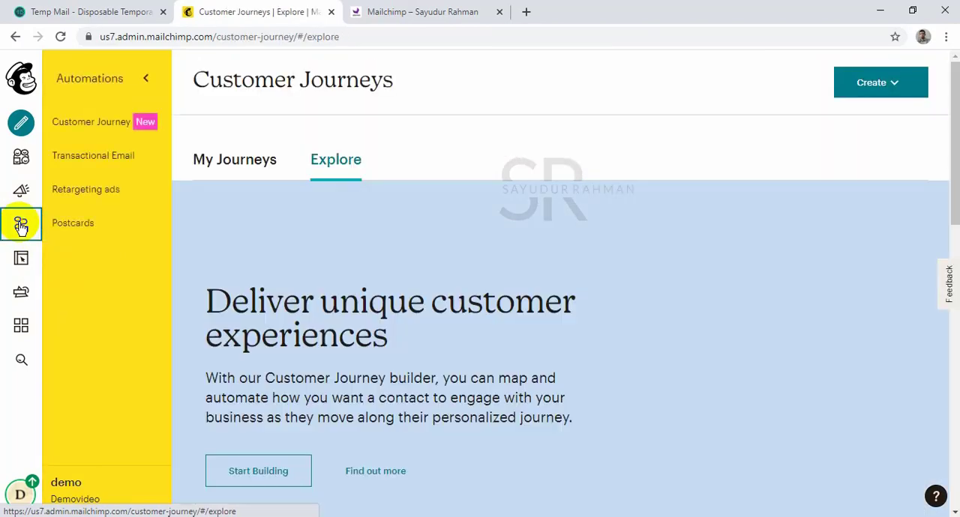
# Look through the Customer Journeys starting points, including the welcome, tagged-contact, cart and birthday options, and check the existing journeys.
pyautogui.scroll(-7, 396, 285)
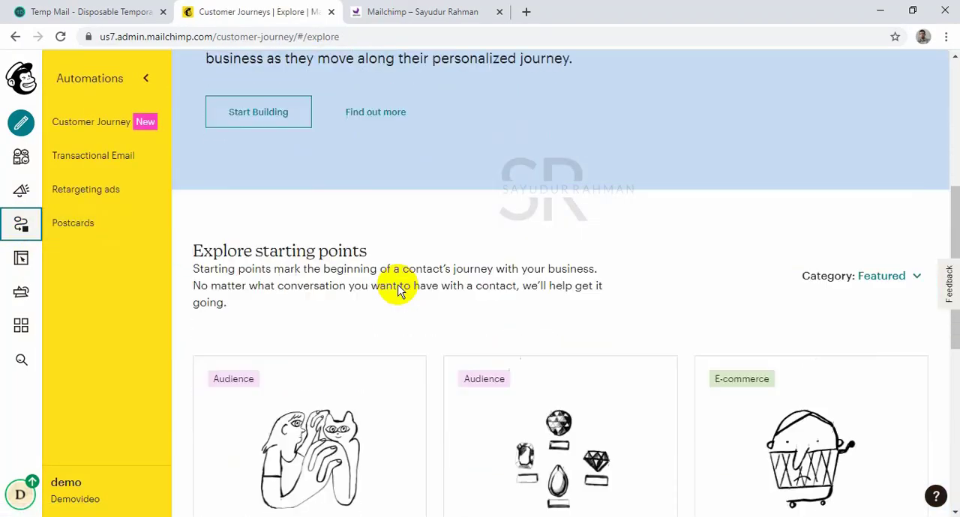
pyautogui.scroll(3, 396, 285)
pyautogui.scroll(-7, 403, 303)
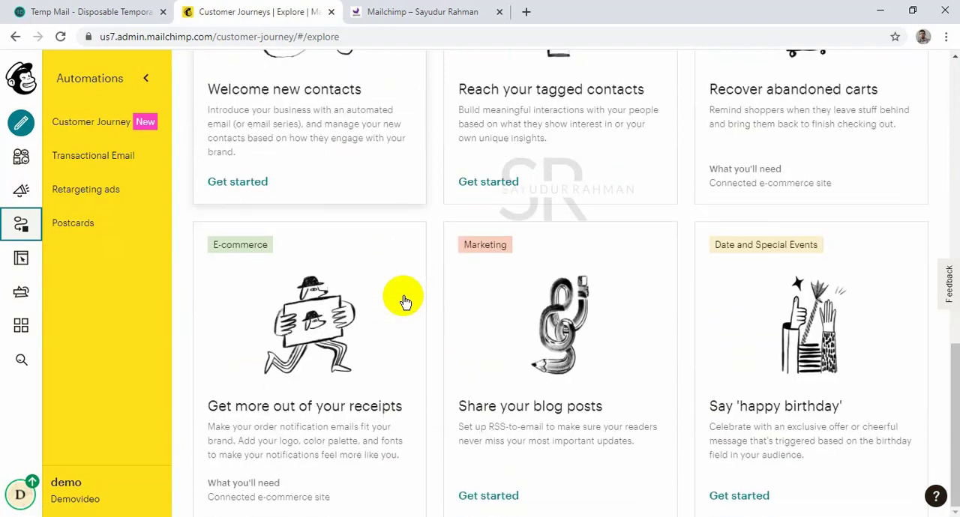
pyautogui.scroll(2, 403, 301)
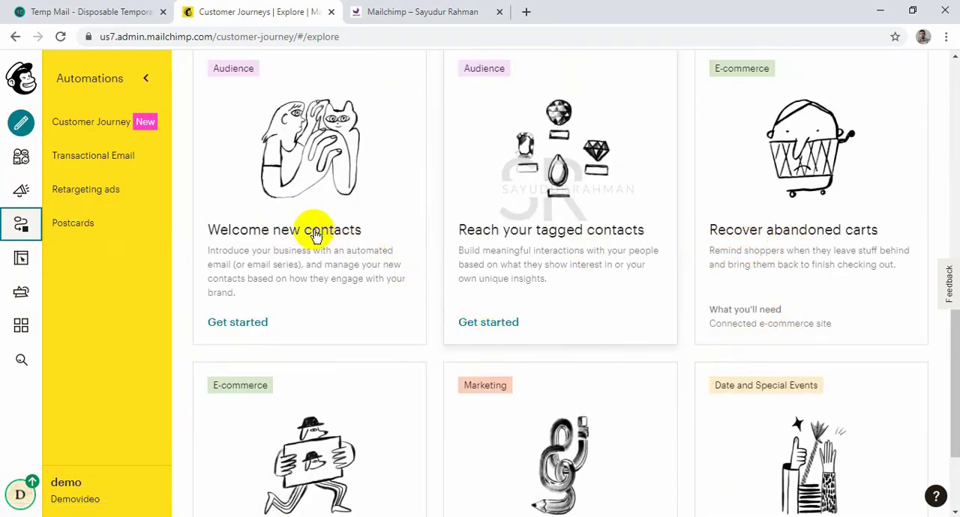
pyautogui.scroll(4, 409, 197)
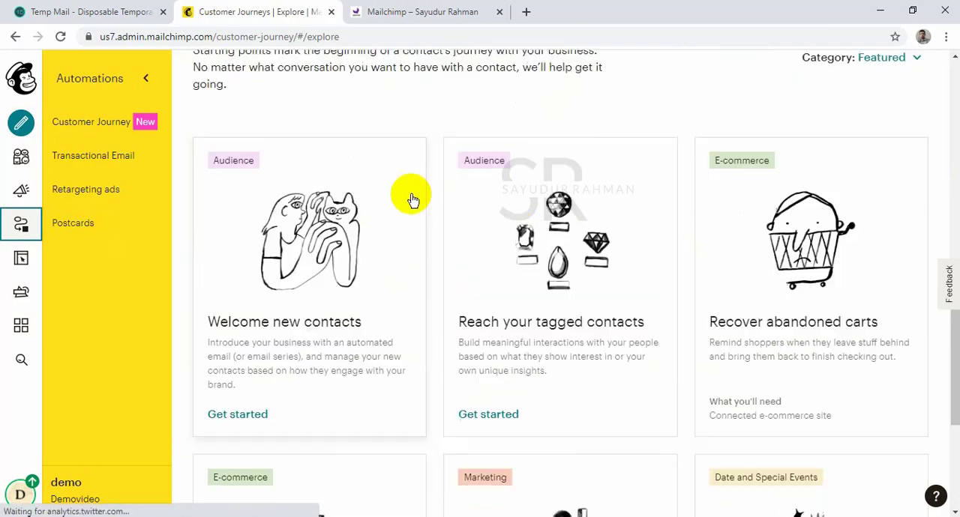
pyautogui.scroll(4, 409, 197)
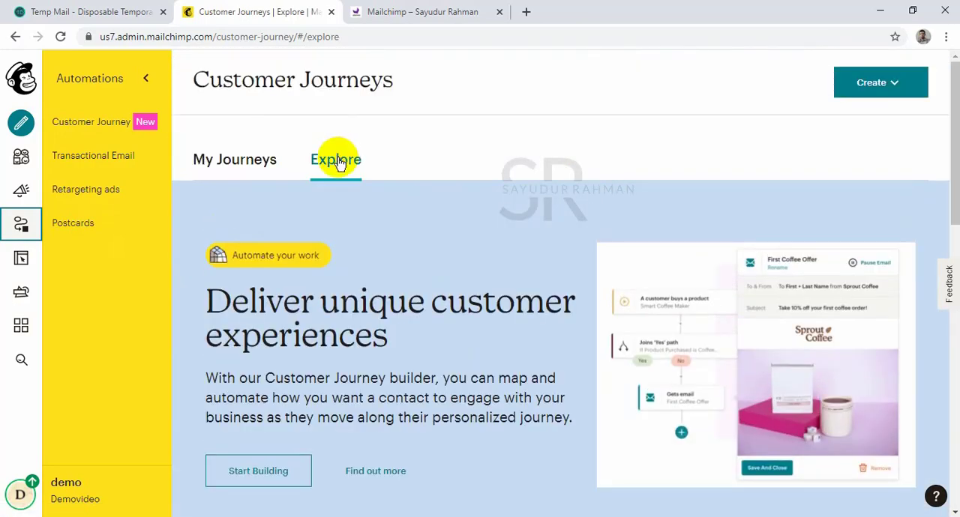
pyautogui.click(237, 172)
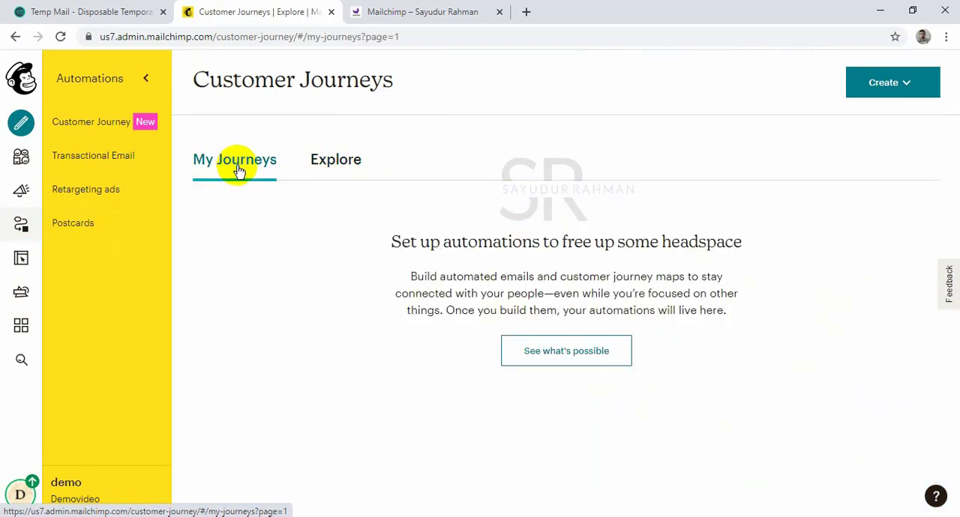
# Start creating a classic automation and choose the featured "Welcome new subscribers" email type.
pyautogui.click(909, 84)
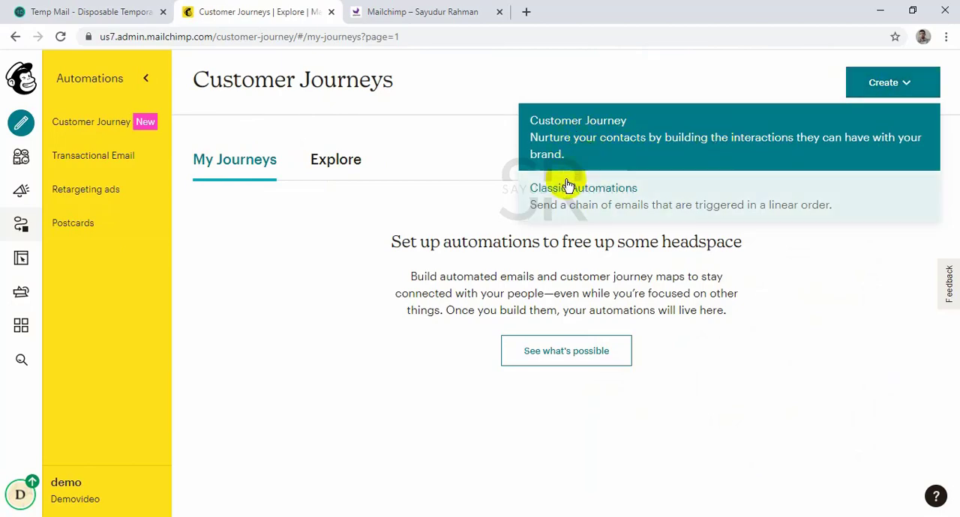
pyautogui.click(597, 204)
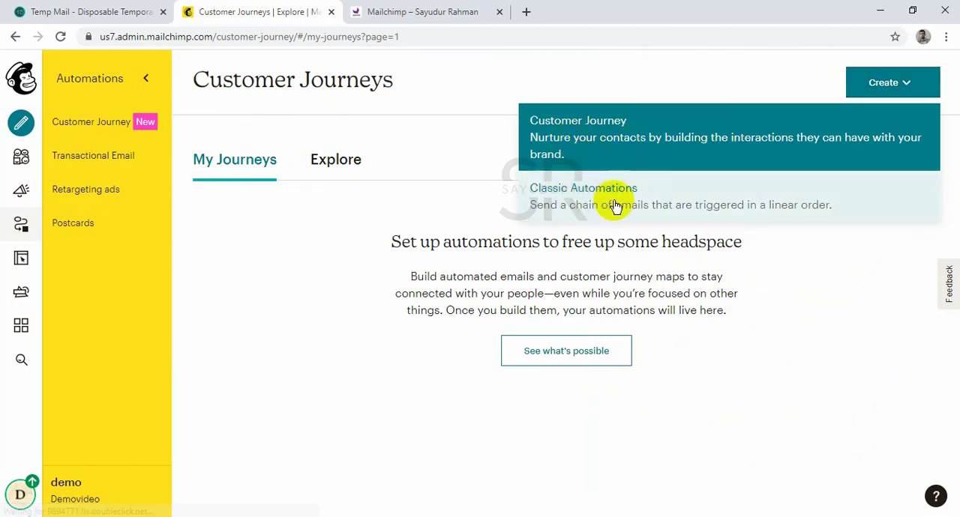
pyautogui.click(615, 201)
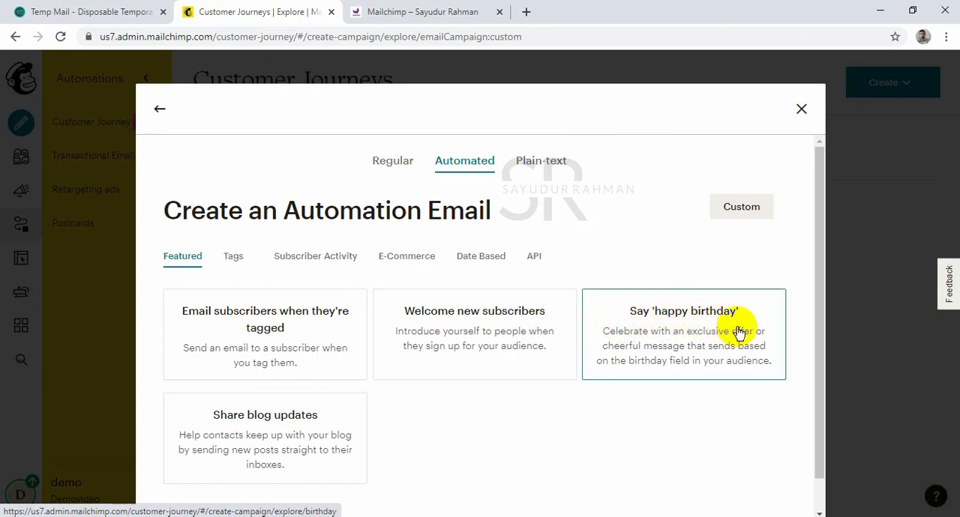
pyautogui.scroll(-1, 755, 342)
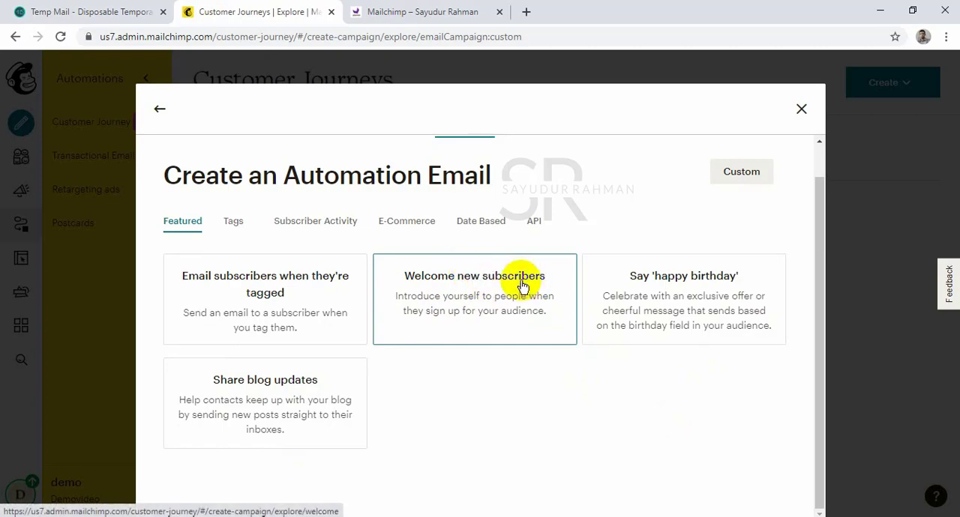
pyautogui.click(459, 283)
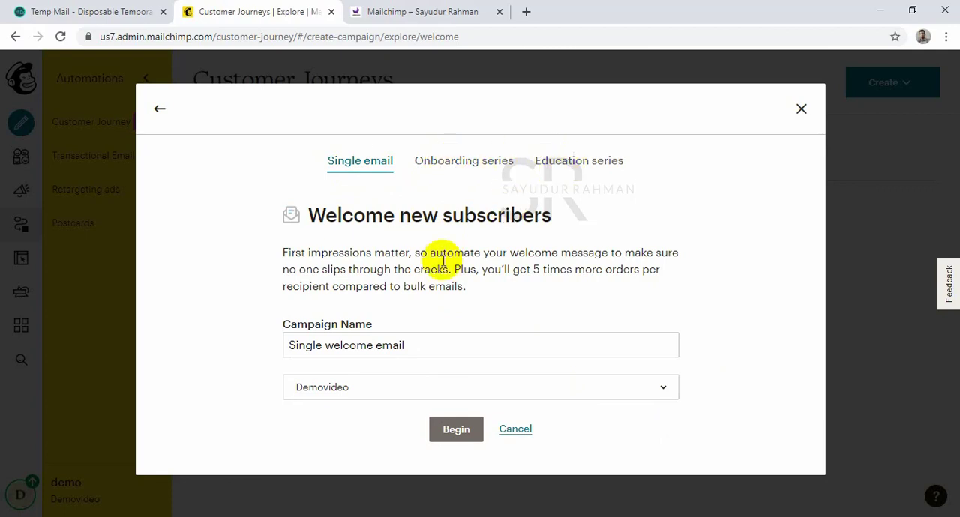
# Create the single-email automation named "Single welcome email" for the Demovideo audience.
pyautogui.click(407, 345)
pyautogui.click(360, 394)
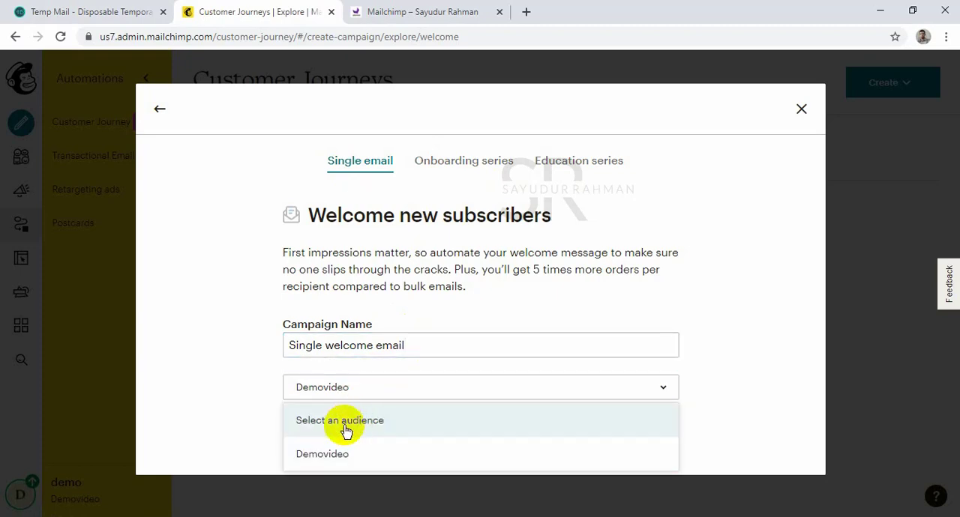
pyautogui.click(377, 459)
pyautogui.click(452, 437)
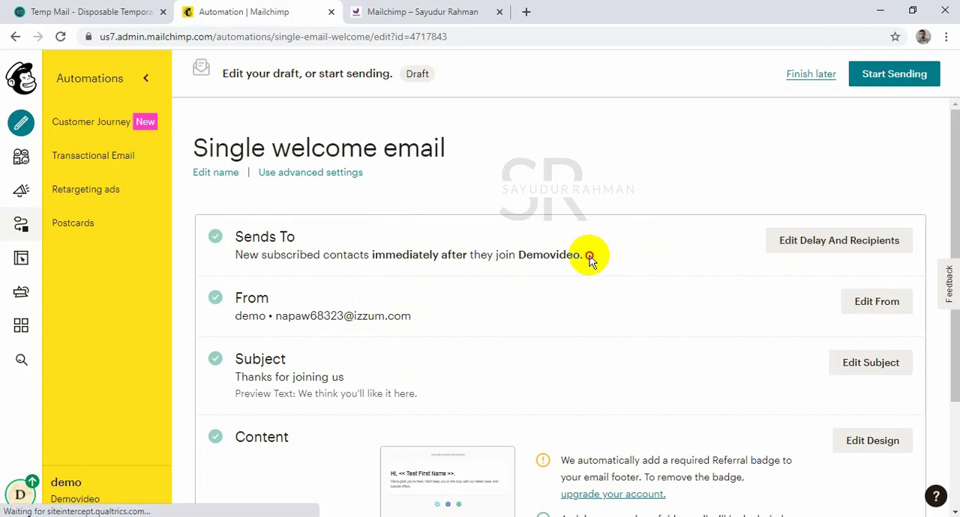
# Review the welcome automation's recipients, sender, subject and content sections.
pyautogui.moveTo(589, 259); pyautogui.dragTo(516, 255)
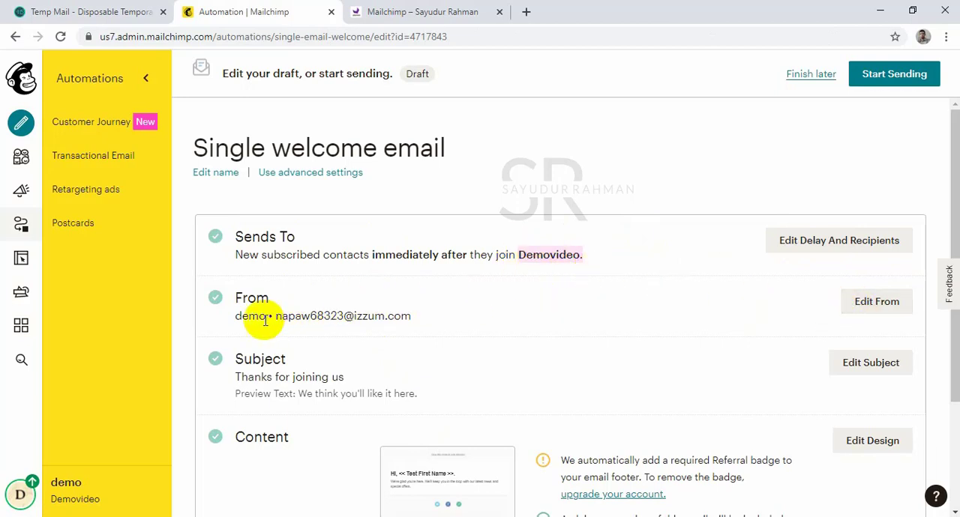
pyautogui.moveTo(287, 315); pyautogui.dragTo(392, 322)
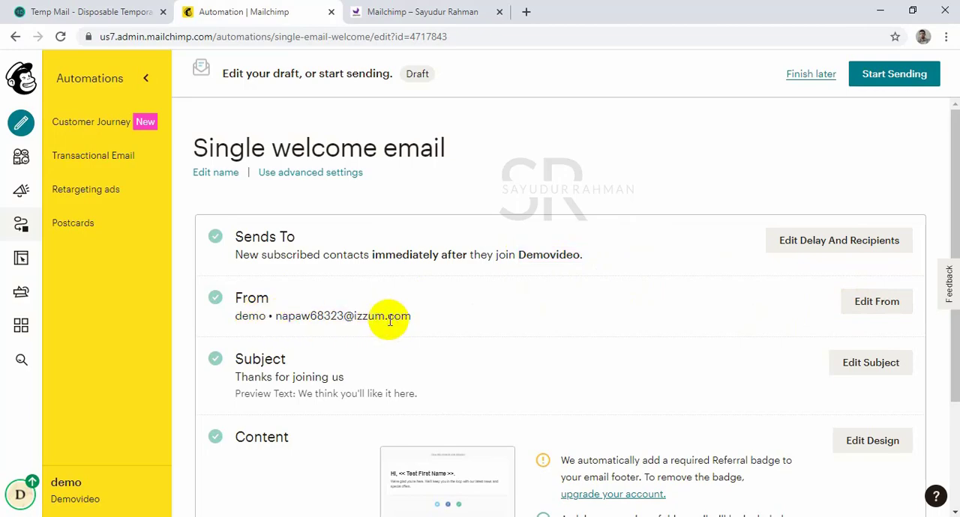
pyautogui.click(687, 343)
pyautogui.scroll(-2, 686, 344)
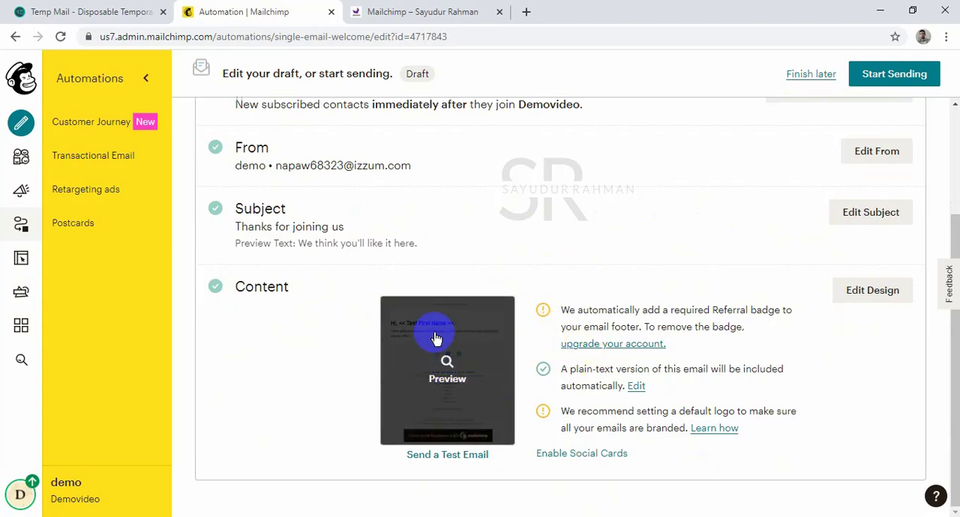
# Open the welcome email's design for editing and look through the available content blocks.
pyautogui.click(864, 293)
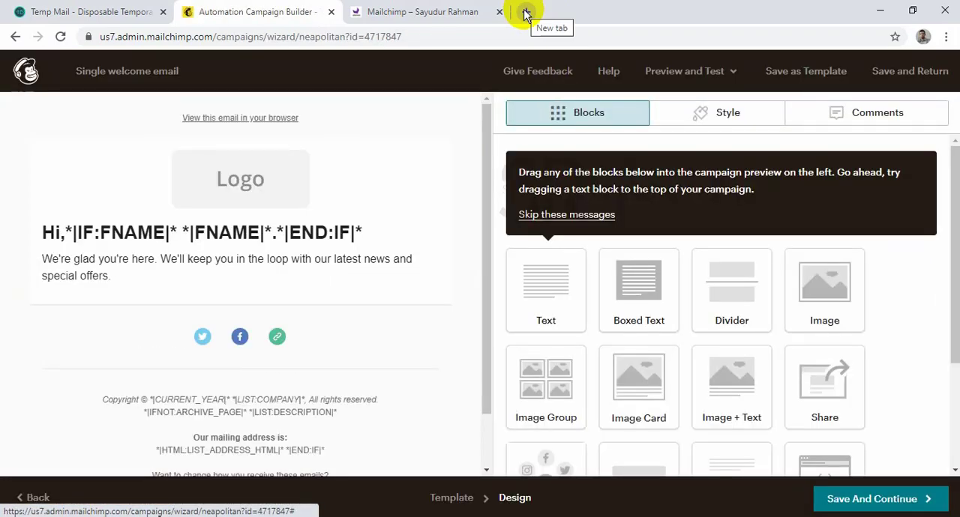
pyautogui.click(380, 8)
pyautogui.click(244, 9)
pyautogui.click(127, 10)
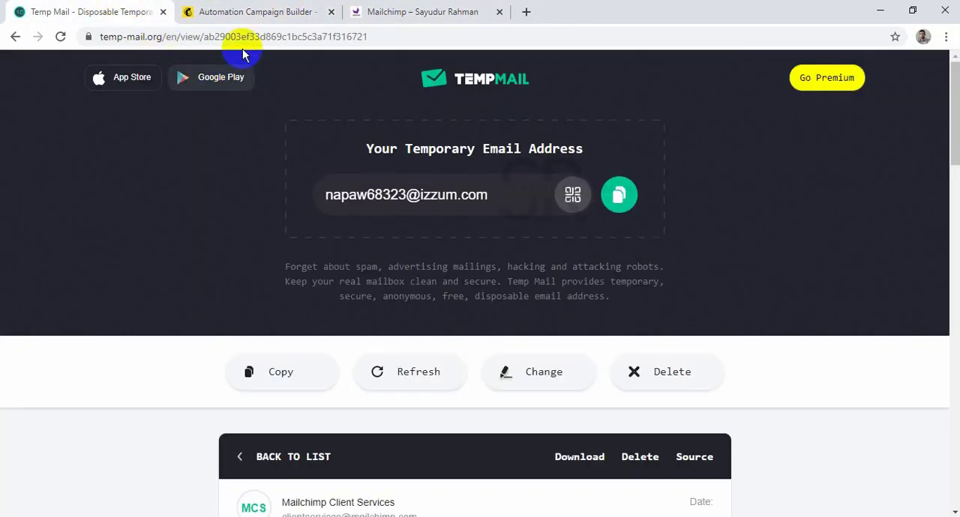
pyautogui.click(257, 11)
pyautogui.scroll(-2, 759, 285)
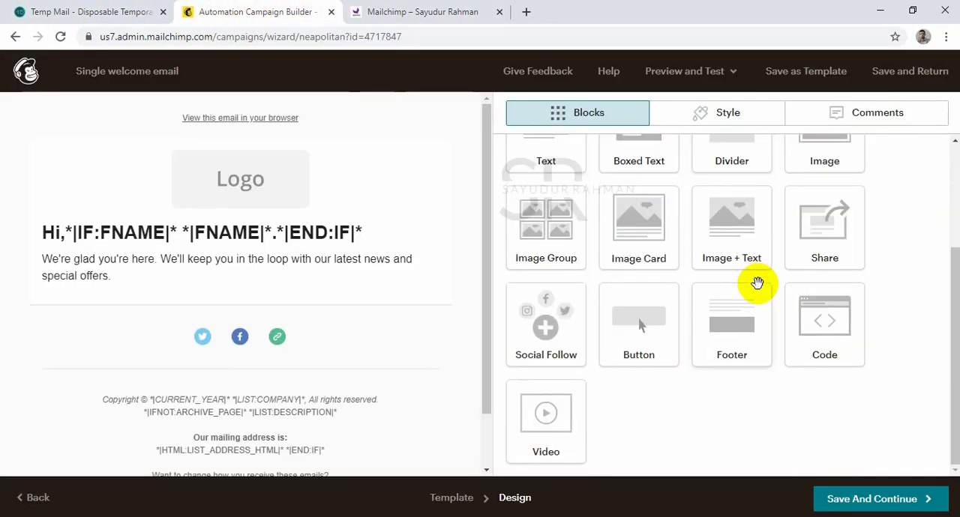
pyautogui.scroll(3, 754, 282)
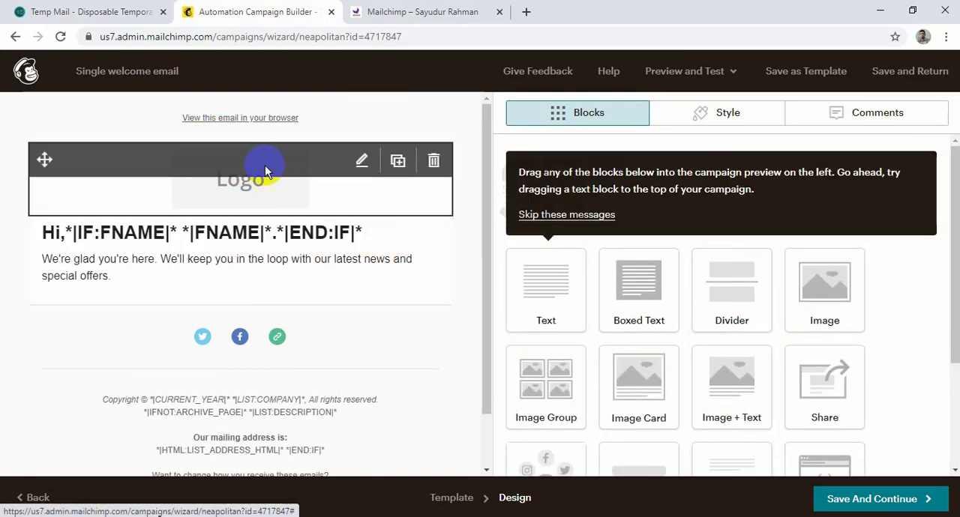
# Replace the welcome email's logo placeholder with the uploaded SEO image, shrink its display size to a small logo, and save the design.
pyautogui.click(364, 162)
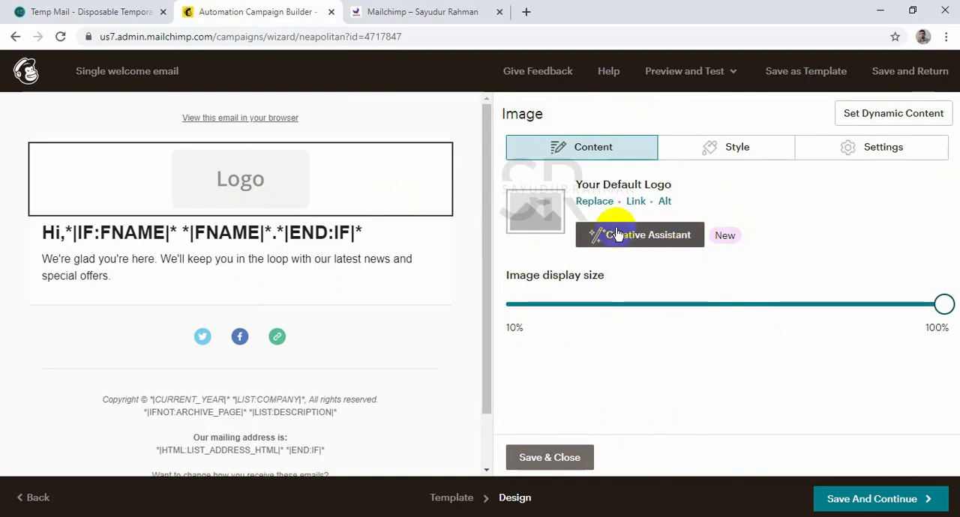
pyautogui.click(594, 201)
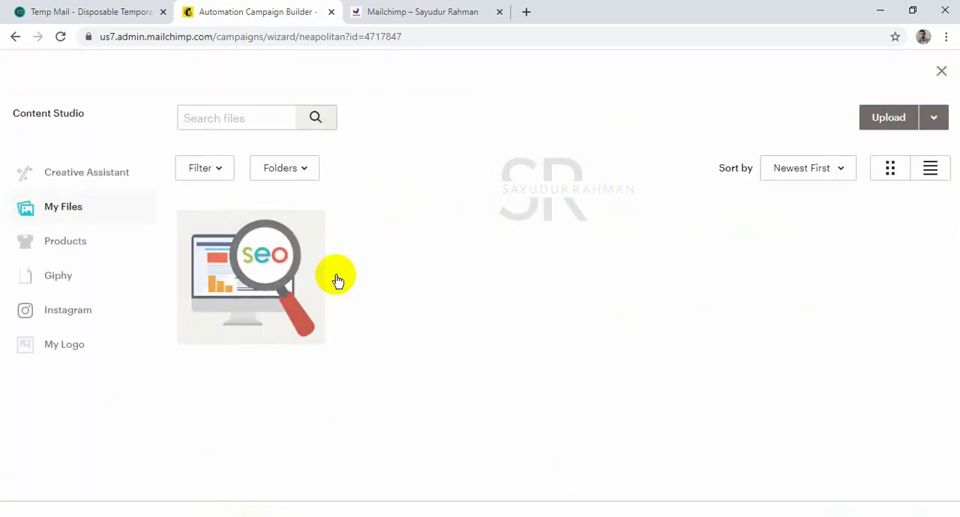
pyautogui.click(315, 279)
pyautogui.click(929, 118)
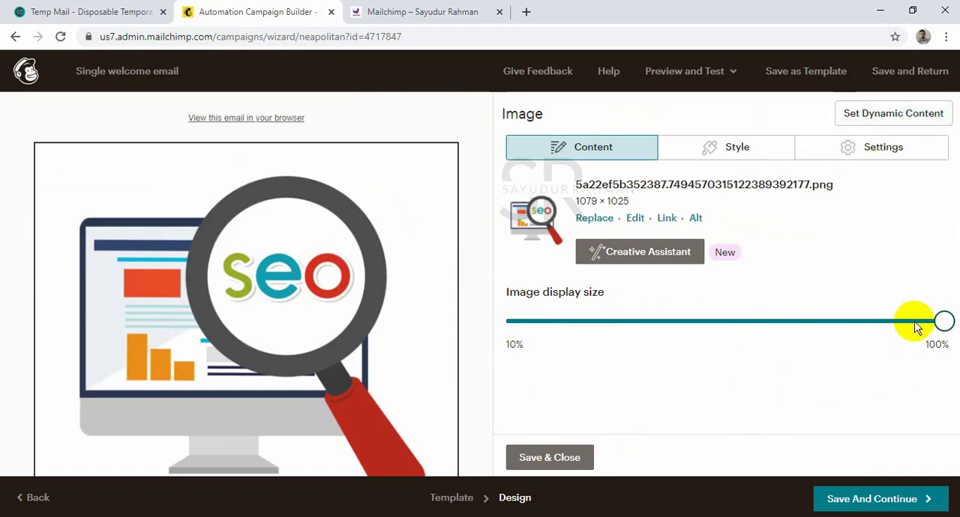
pyautogui.moveTo(936, 320); pyautogui.dragTo(568, 320)
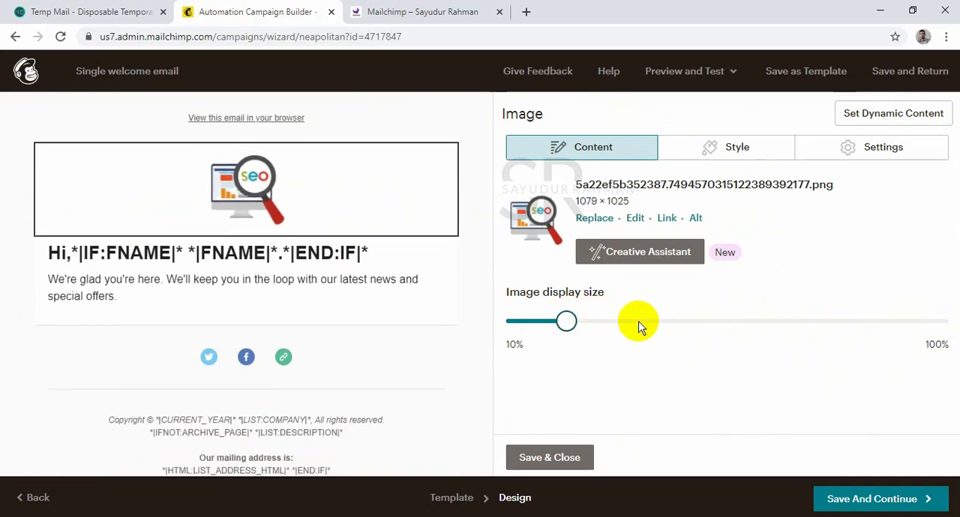
pyautogui.click(573, 456)
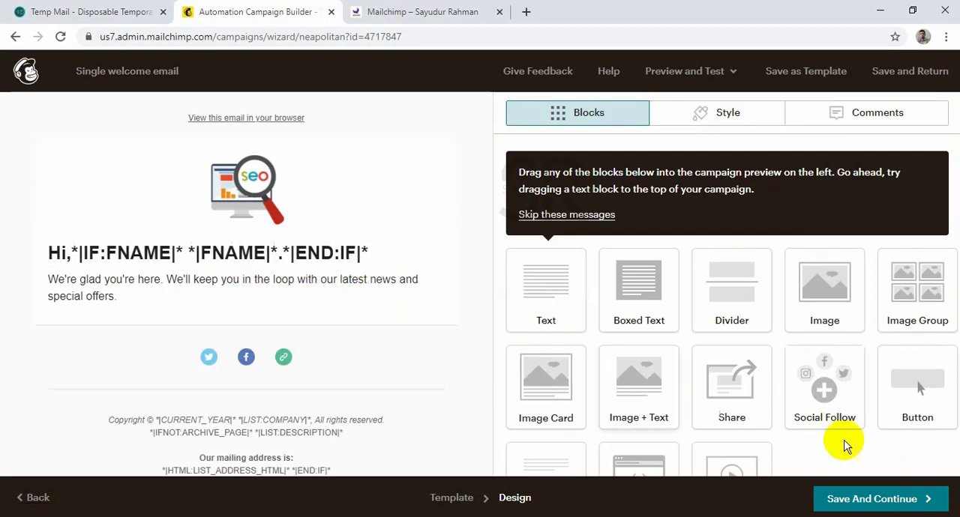
pyautogui.click(899, 499)
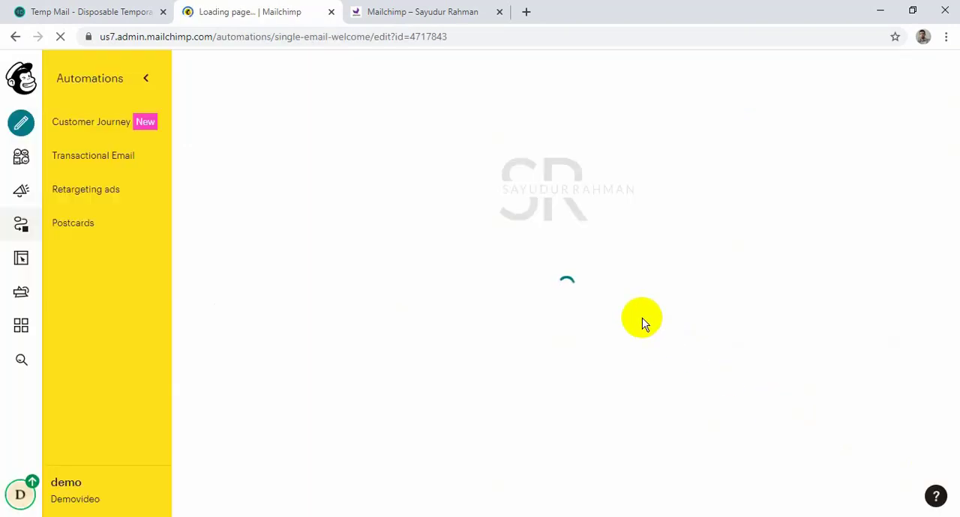
# Check the updated email content in the automation overview and start sending the "Single welcome email" automation.
pyautogui.scroll(-3, 651, 320)
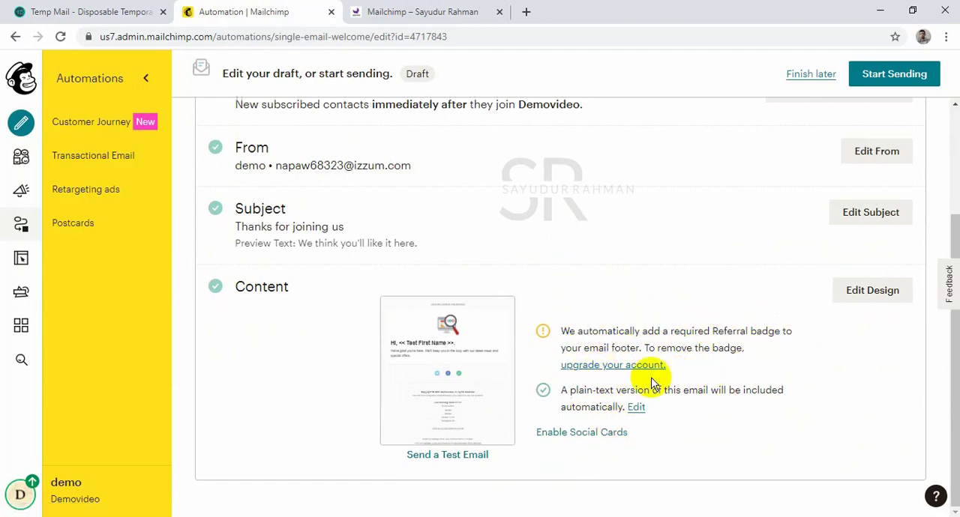
pyautogui.moveTo(474, 406)
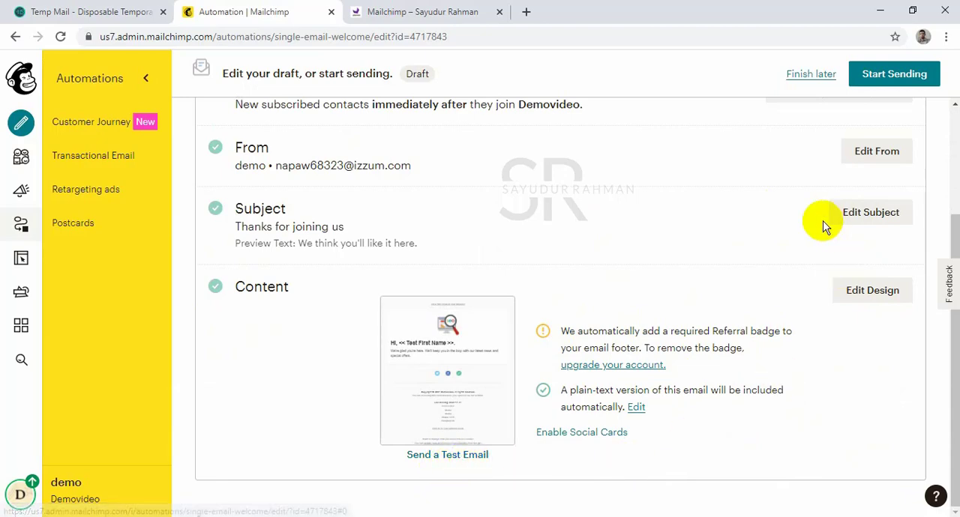
pyautogui.click(897, 75)
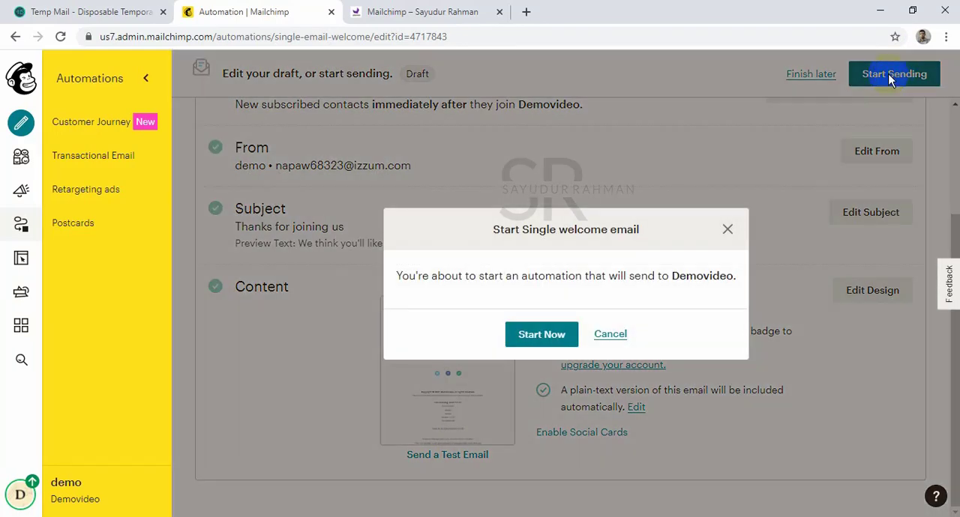
pyautogui.click(546, 336)
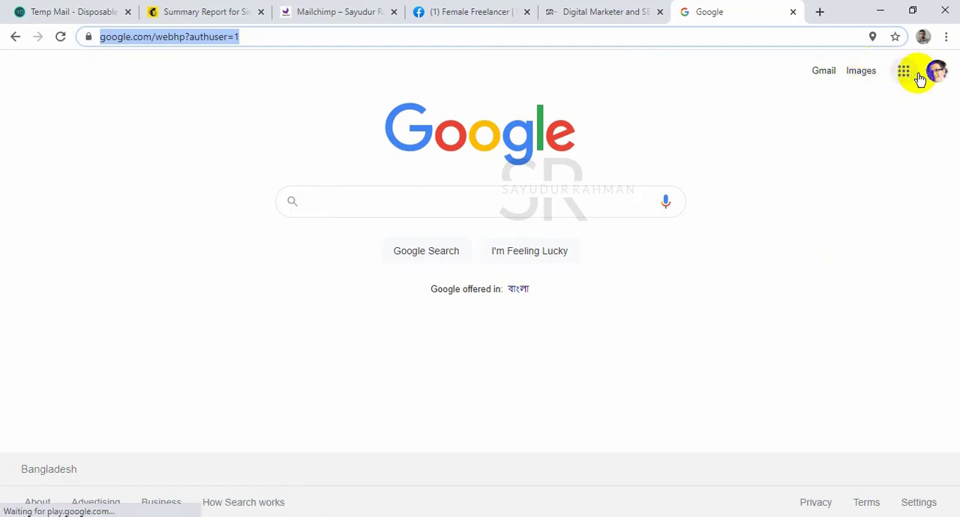
# Open Gmail from the Google homepage, browse the quick settings, and go to the full settings page.
pyautogui.click(820, 75)
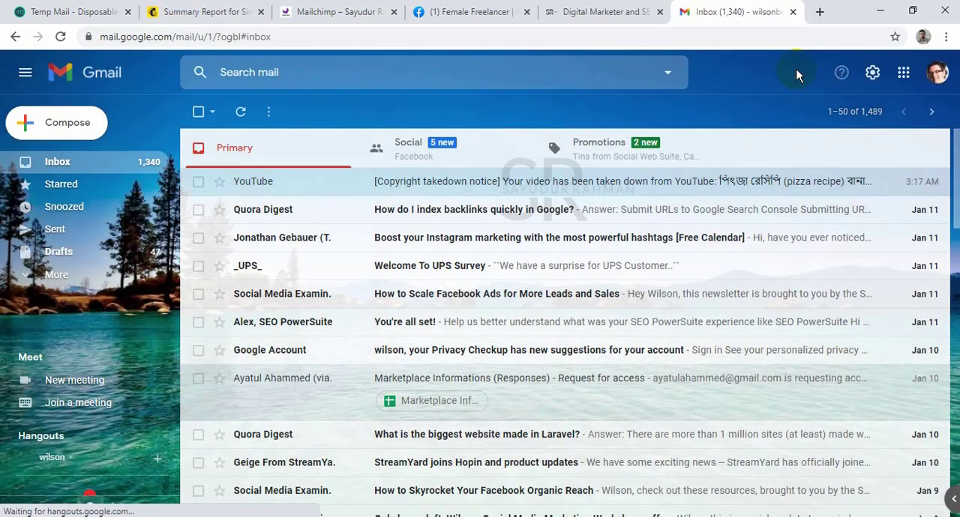
pyautogui.click(872, 72)
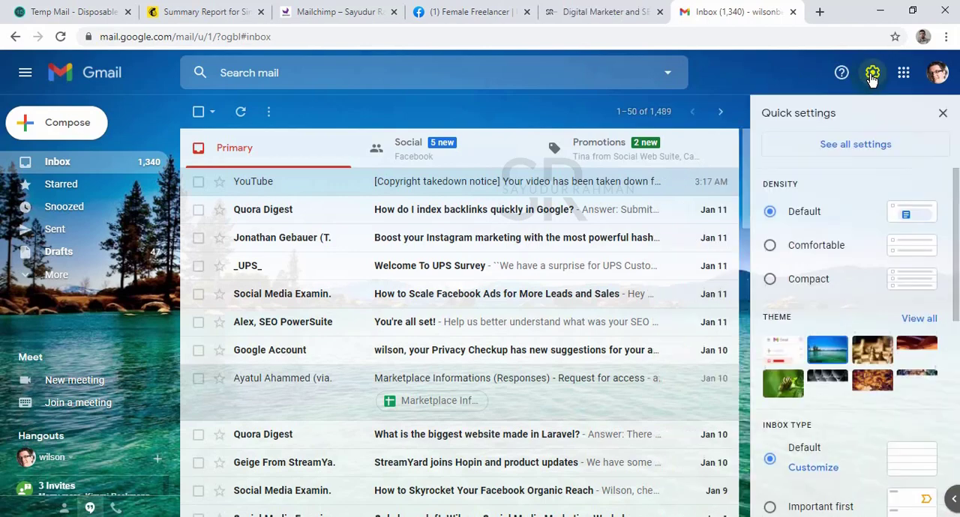
pyautogui.scroll(-4, 825, 295)
pyautogui.scroll(-2, 825, 290)
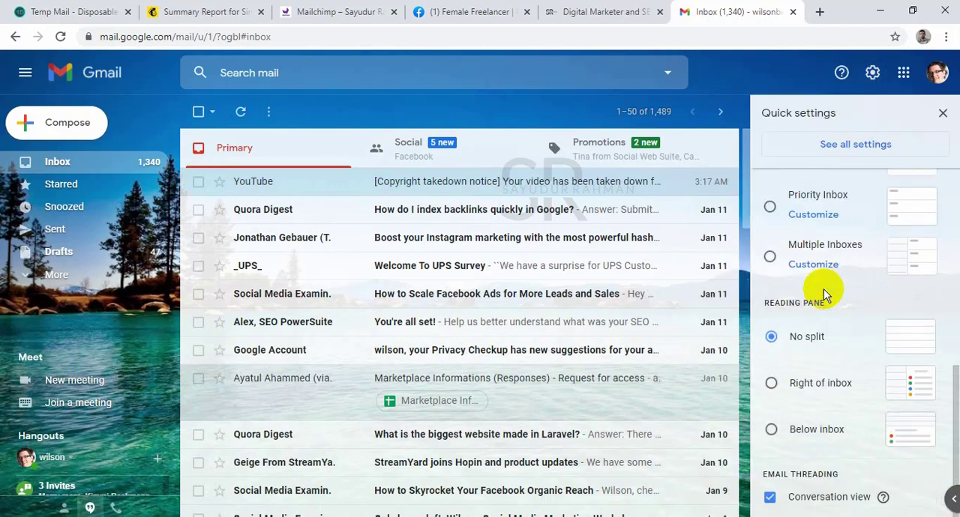
pyautogui.scroll(6, 825, 290)
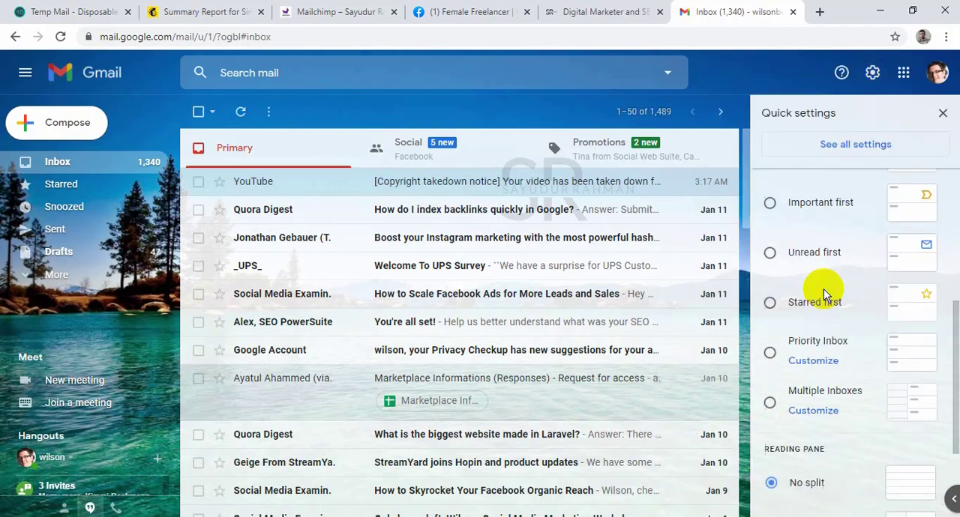
pyautogui.click(846, 147)
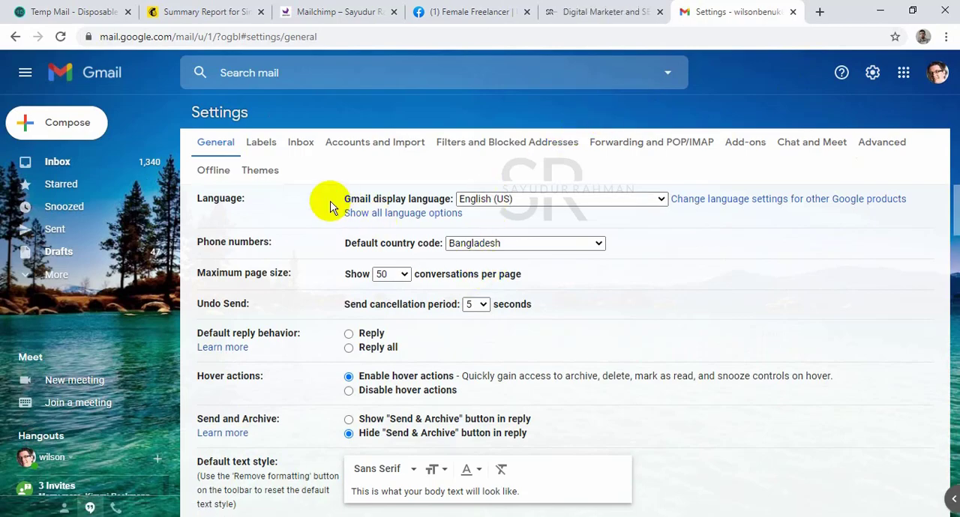
# Find the vacation responder in Gmail's general settings and turn it on.
pyautogui.scroll(-10, 324, 224)
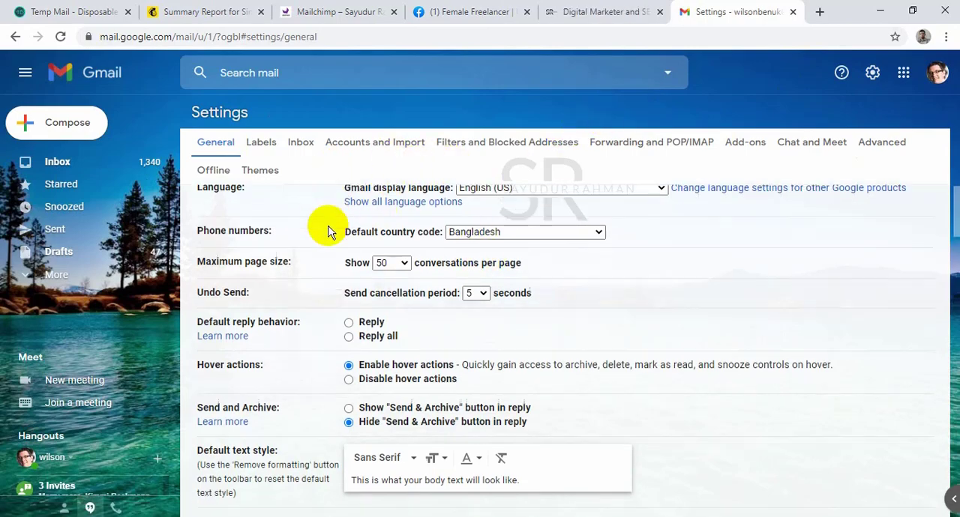
pyautogui.scroll(-7, 325, 235)
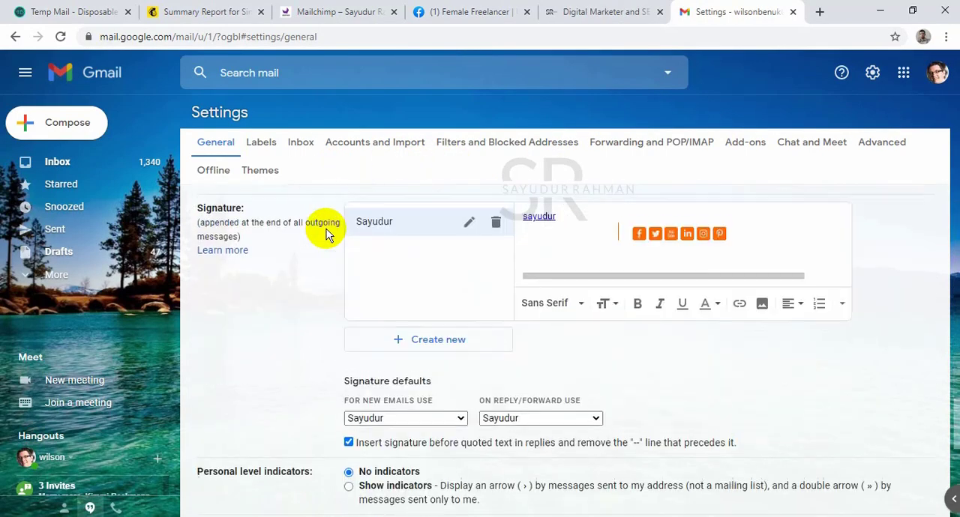
pyautogui.scroll(3, 326, 235)
pyautogui.scroll(-8, 323, 232)
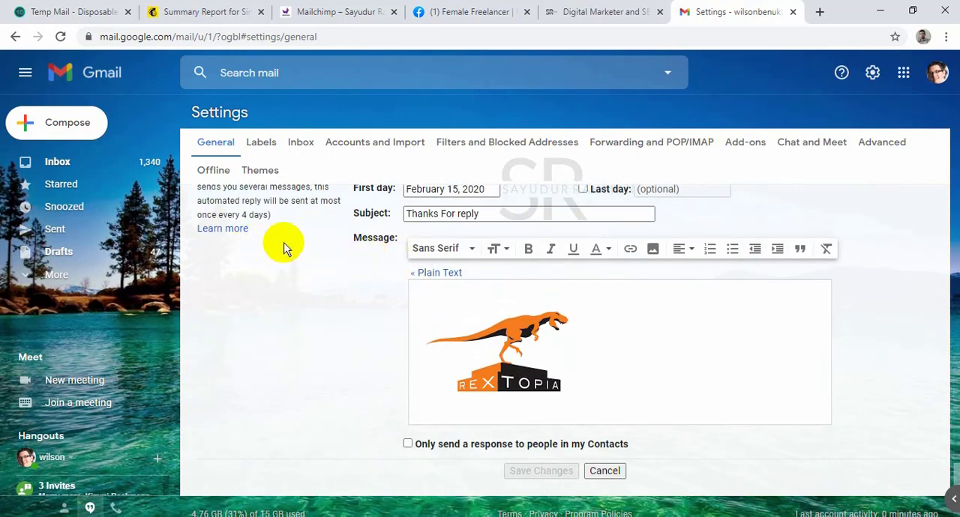
pyautogui.scroll(2, 284, 248)
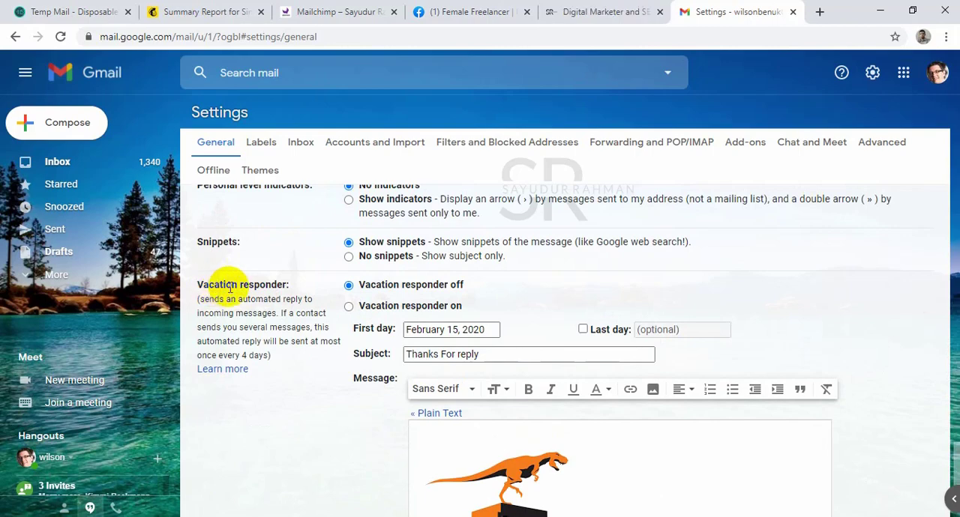
pyautogui.moveTo(421, 284); pyautogui.dragTo(467, 289)
pyautogui.click(346, 306)
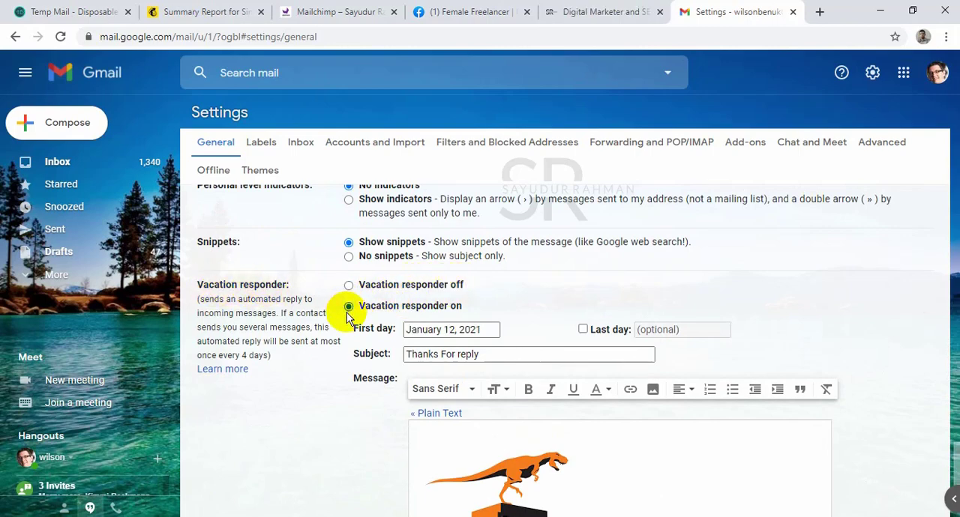
pyautogui.scroll(-2, 630, 422)
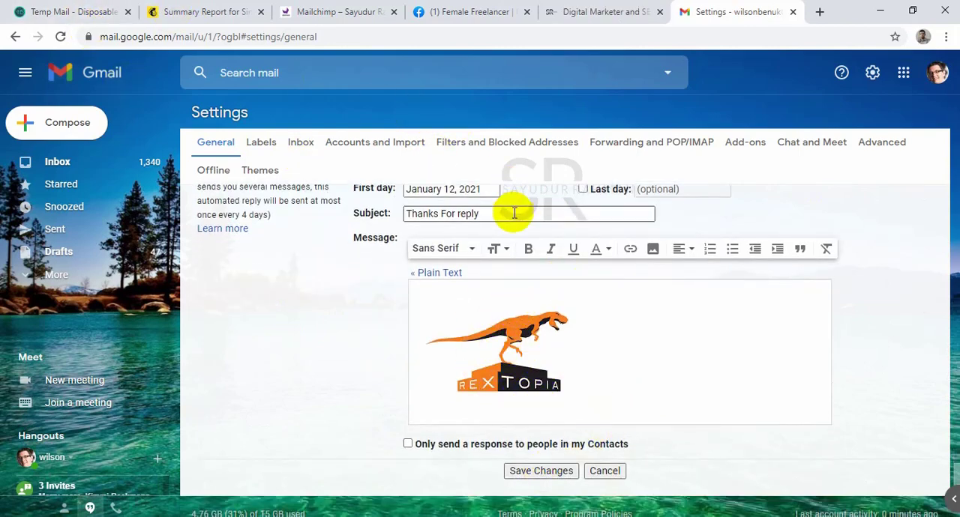
# Set the vacation reply's subject to "Thanks For your message." and save the settings.
pyautogui.moveTo(480, 213); pyautogui.dragTo(411, 214)
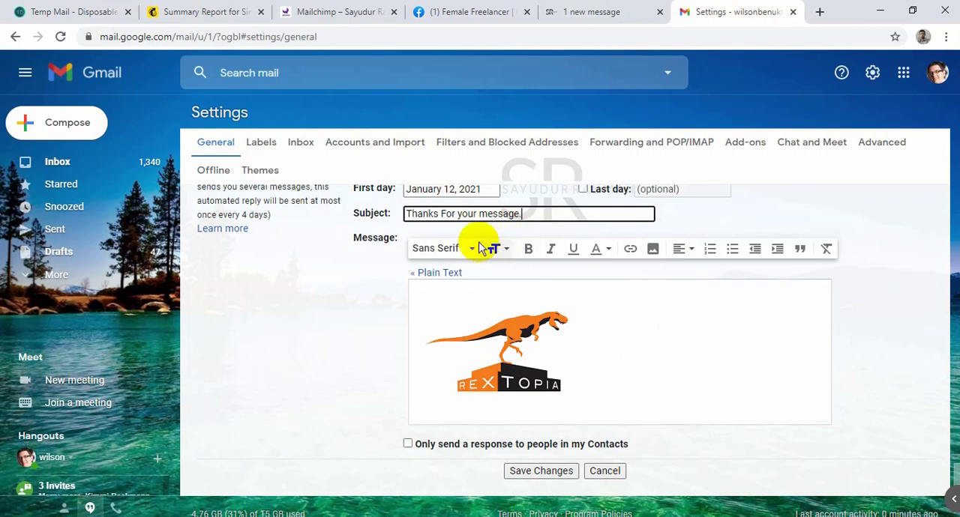
pyautogui.scroll(-1, 516, 318)
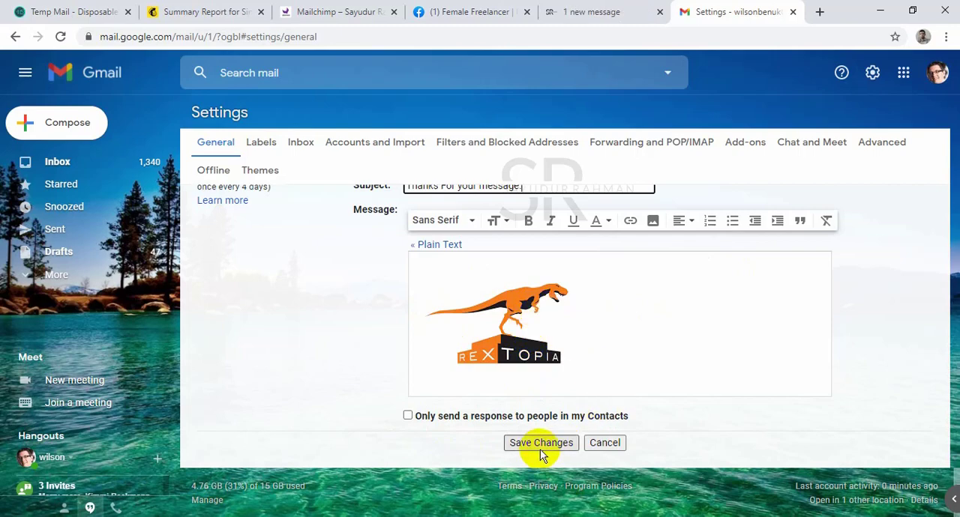
pyautogui.scroll(2, 582, 384)
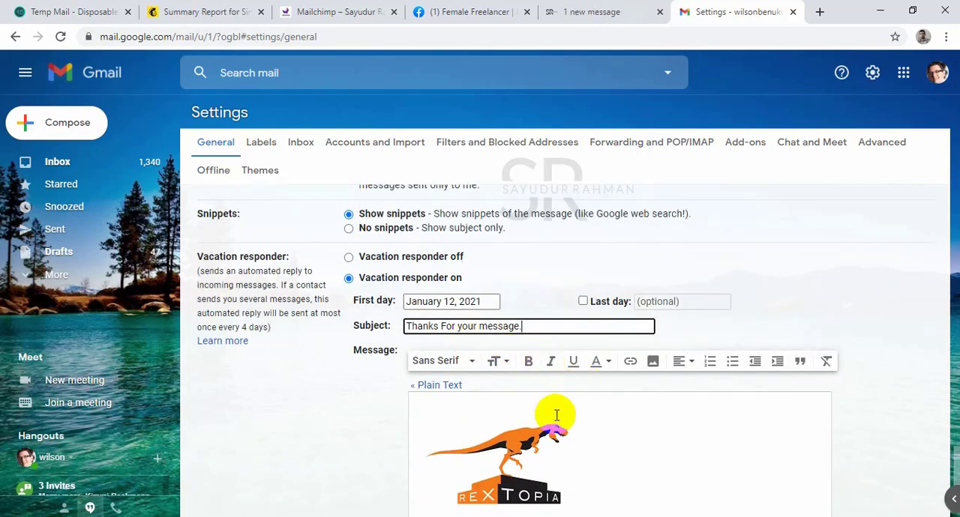
pyautogui.scroll(-2, 556, 416)
pyautogui.click(539, 444)
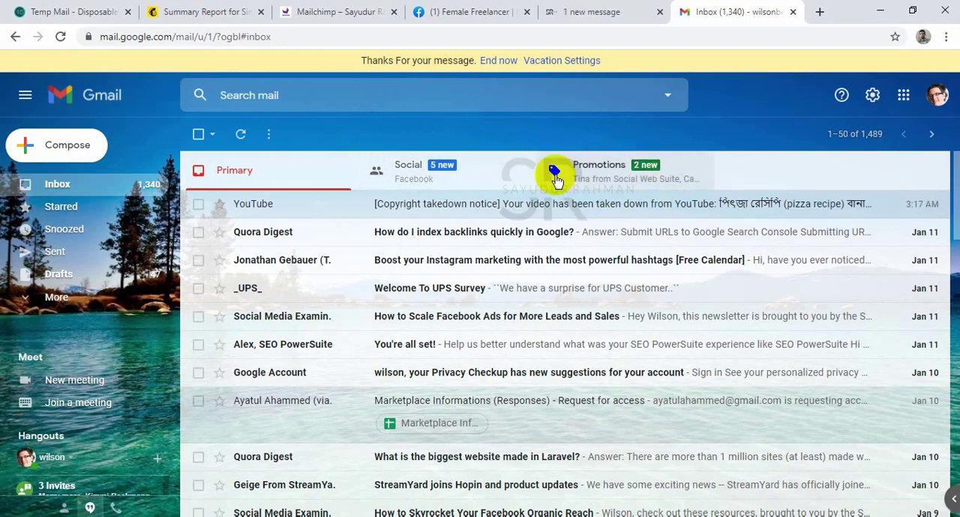
# End the vacation responder, close Gmail, and check the Email Marketing checklist in Word.
pyautogui.click(505, 62)
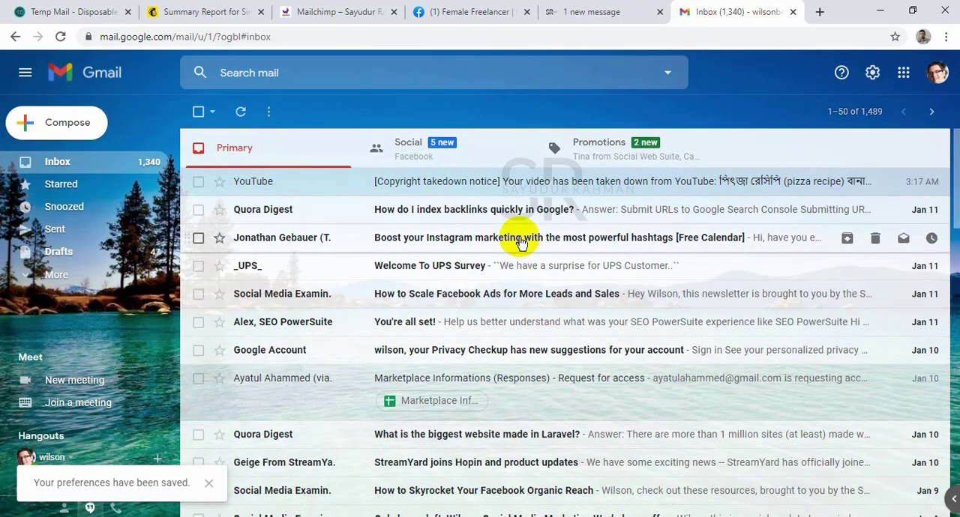
pyautogui.click(793, 12)
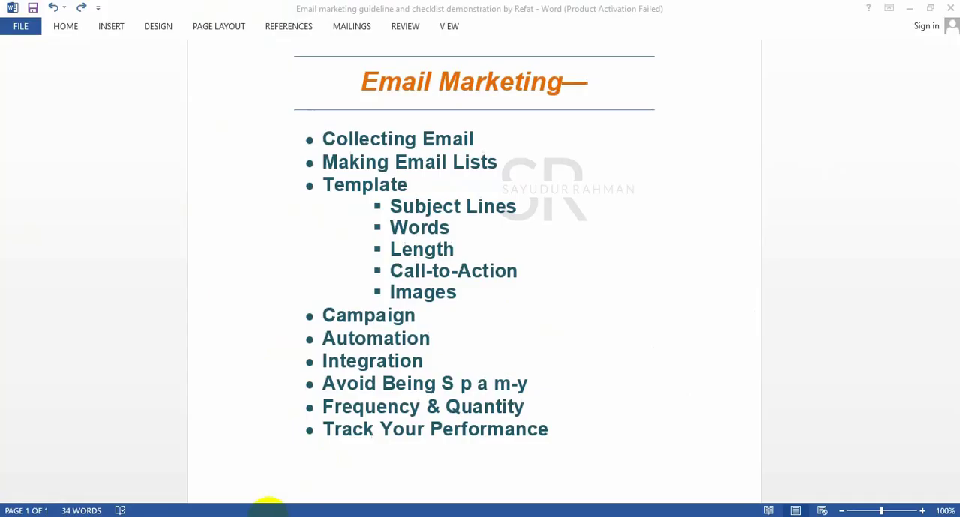
pyautogui.click(269, 515)
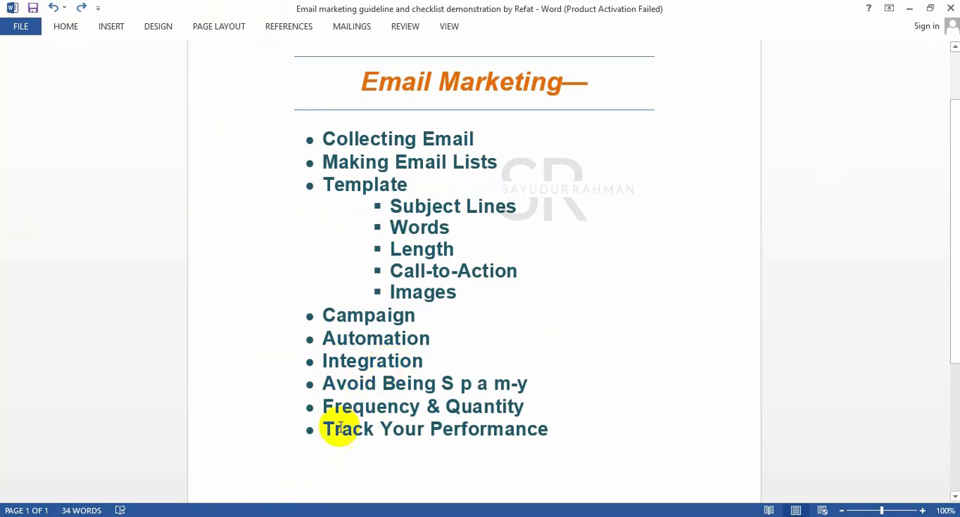
# Switch back to Mailchimp, open the integrations catalogue, and connect the Facebook integration.
pyautogui.click(187, 484)
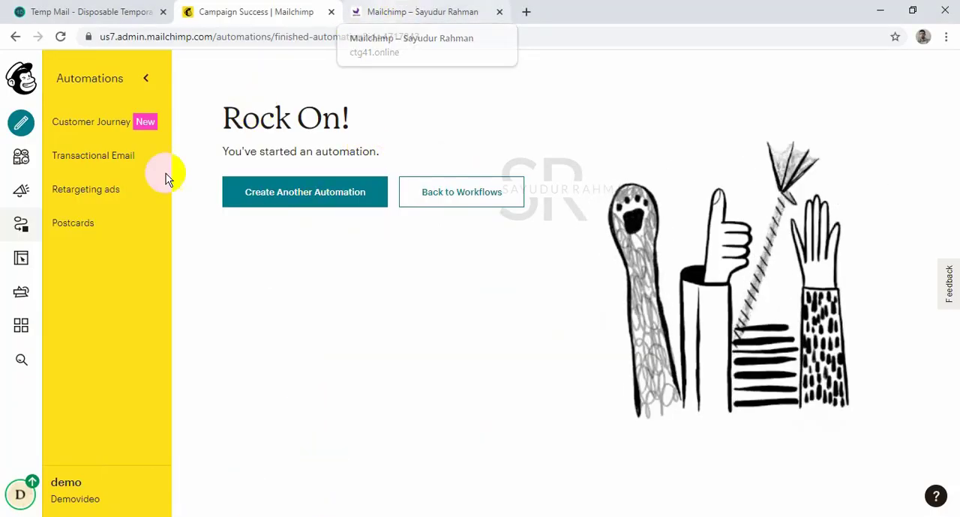
pyautogui.click(21, 326)
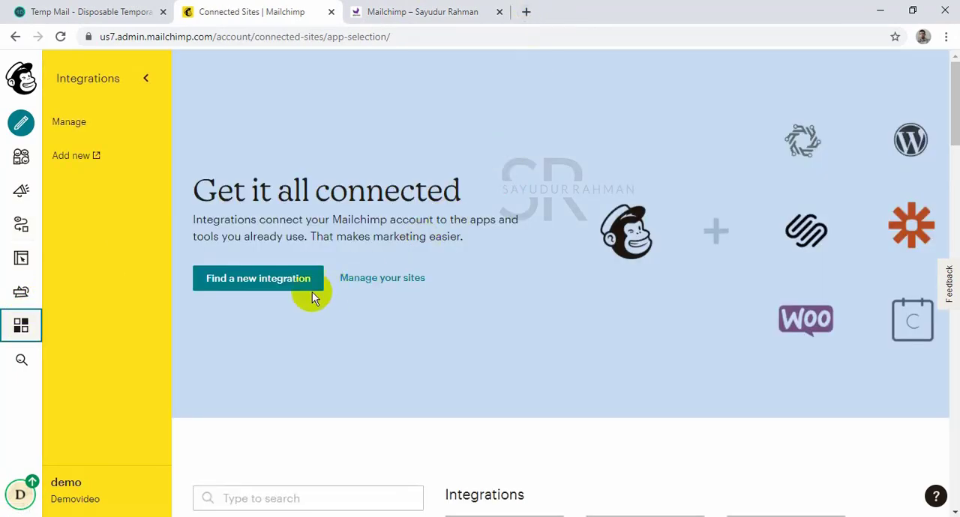
pyautogui.click(254, 289)
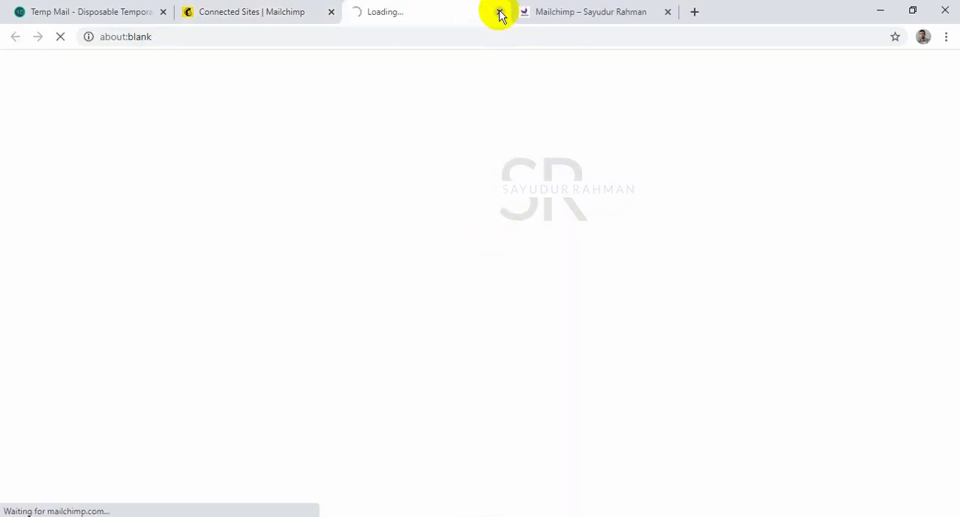
pyautogui.click(500, 13)
pyautogui.scroll(-6, 450, 210)
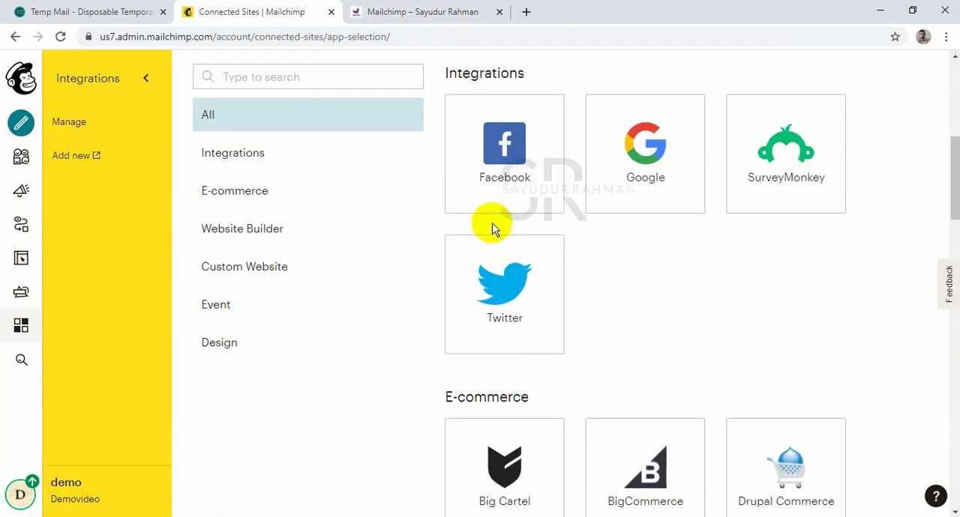
pyautogui.click(521, 144)
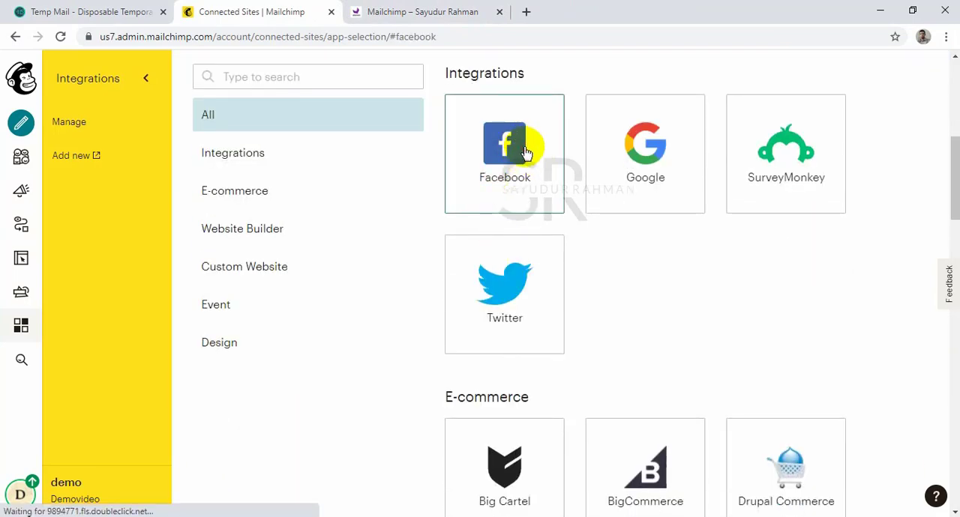
pyautogui.click(327, 204)
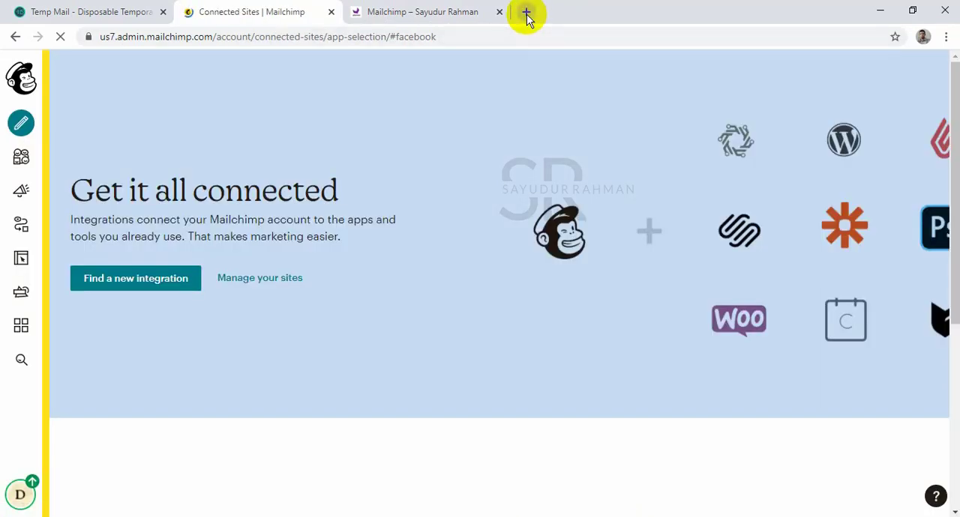
# Open Facebook in a new browser tab and return to Mailchimp's connected sites page.
pyautogui.click(526, 12)
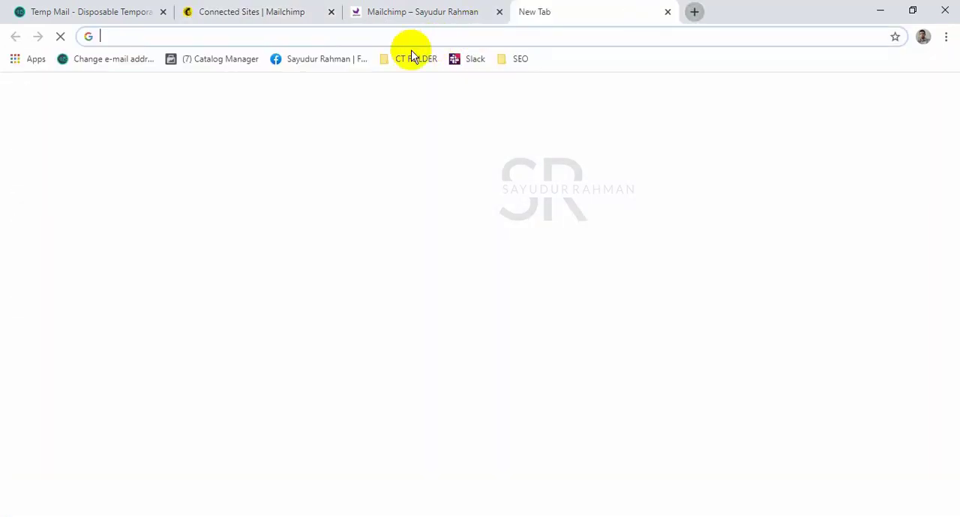
pyautogui.click(330, 60)
pyautogui.click(251, 9)
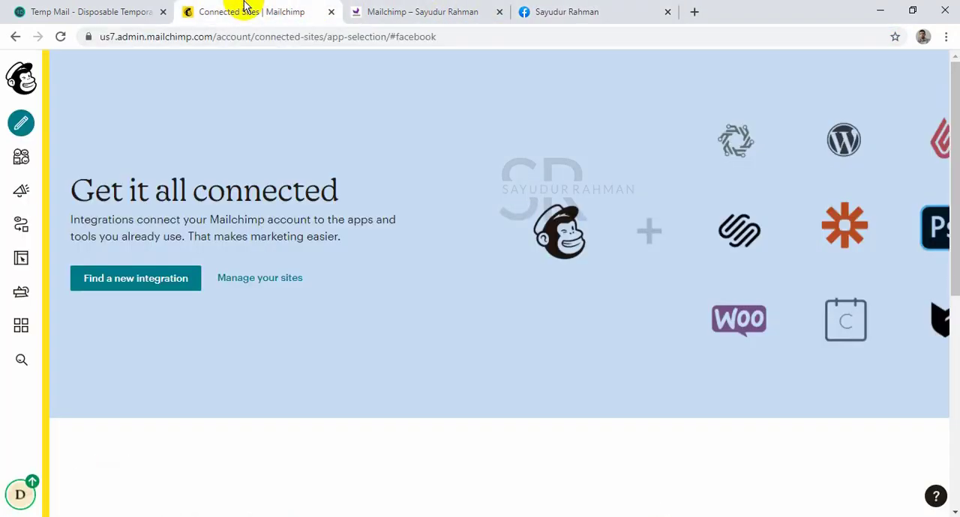
# Look through the Facebook pages that can be chosen for the Mailchimp integration.
pyautogui.scroll(-5, 356, 130)
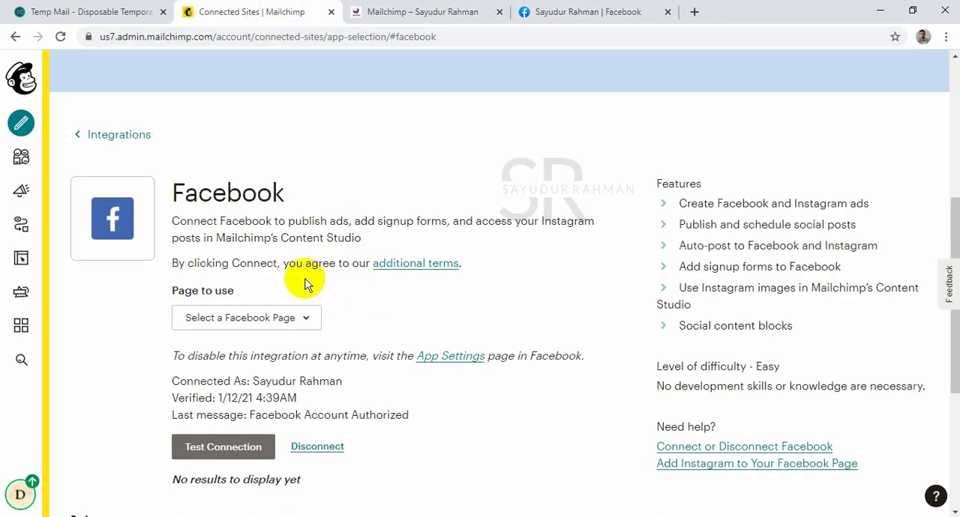
pyautogui.click(263, 321)
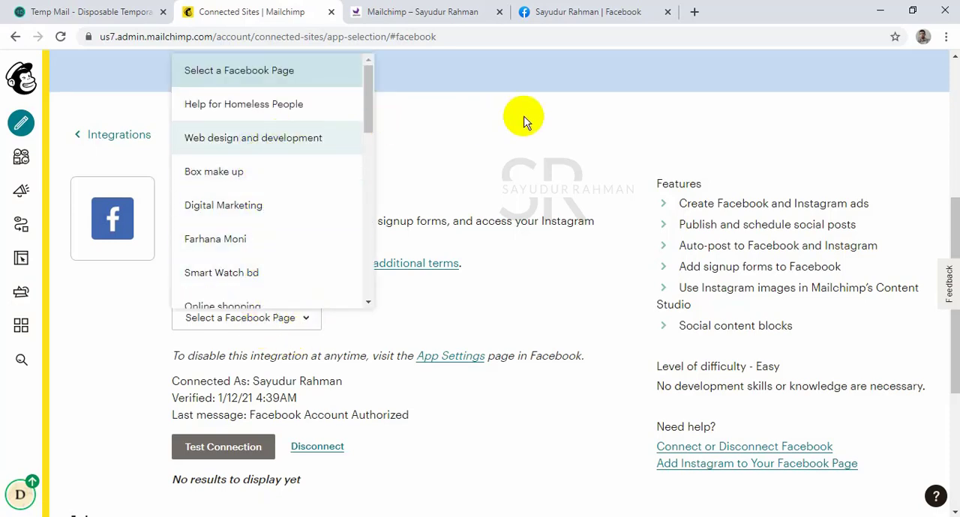
pyautogui.click(473, 137)
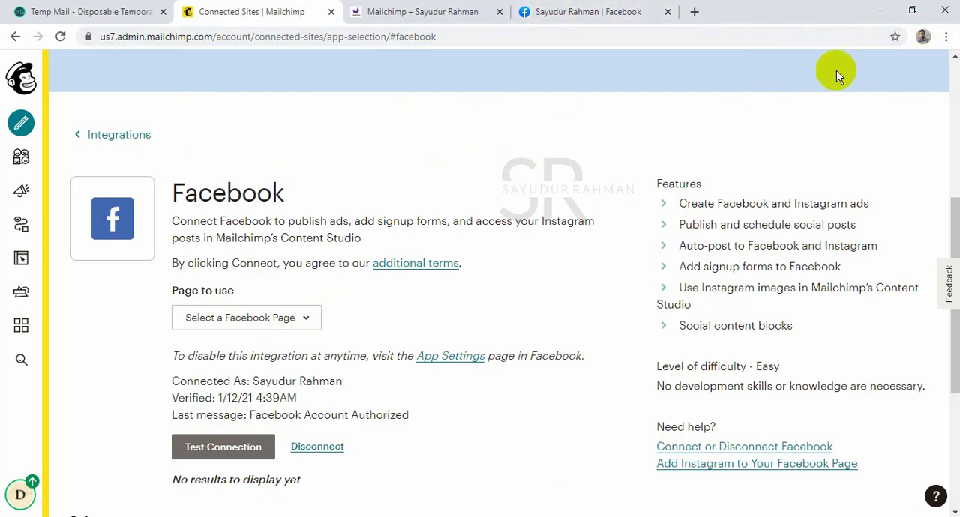
pyautogui.click(260, 318)
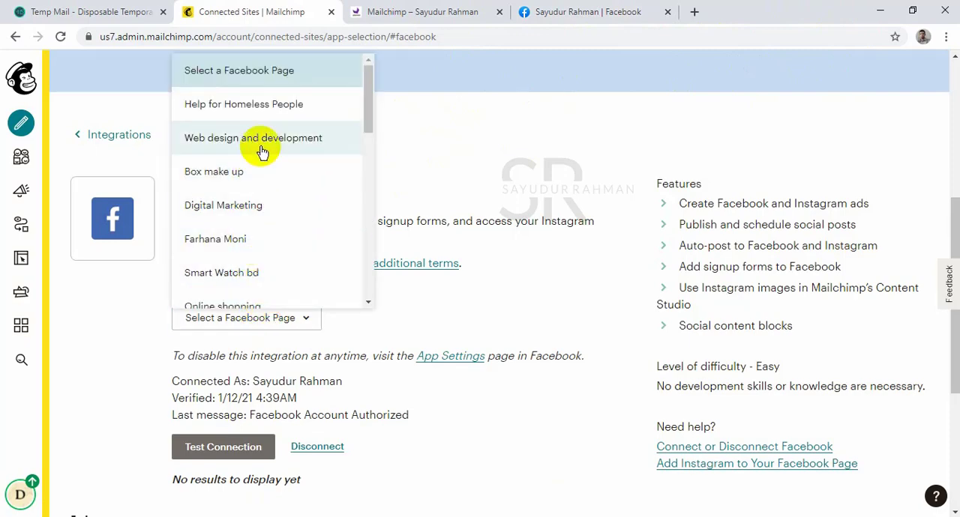
pyautogui.scroll(-5, 259, 157)
pyautogui.scroll(-2, 240, 157)
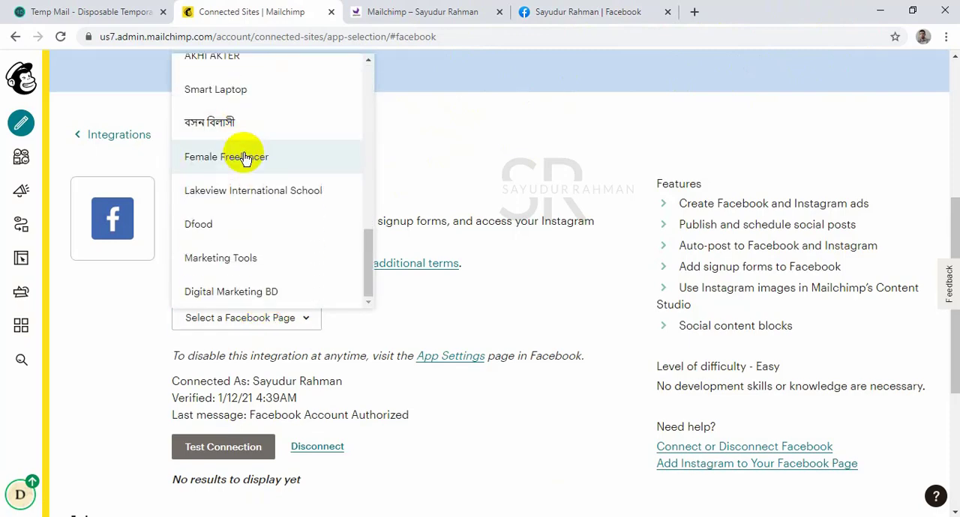
pyautogui.click(519, 173)
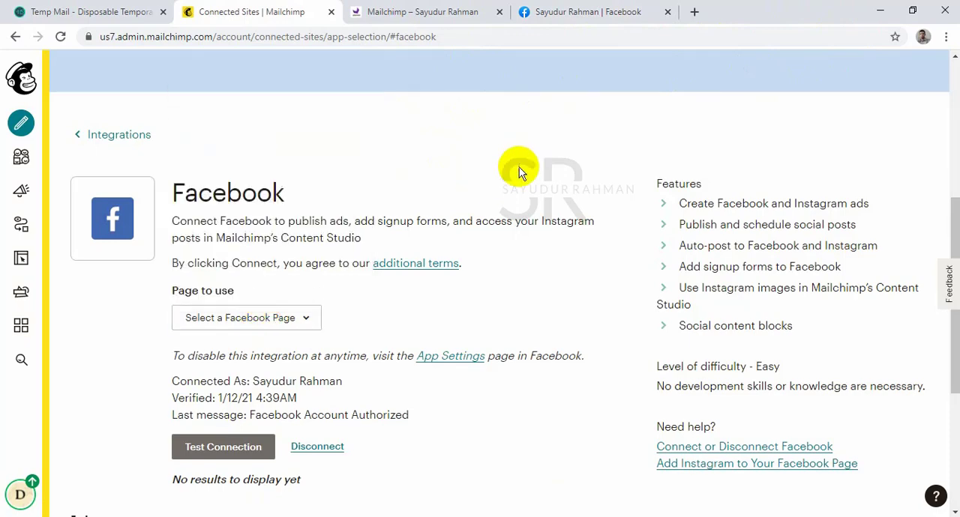
# Open the Female Freelancer page on Facebook and view its additional page sections.
pyautogui.click(450, 12)
pyautogui.click(593, 15)
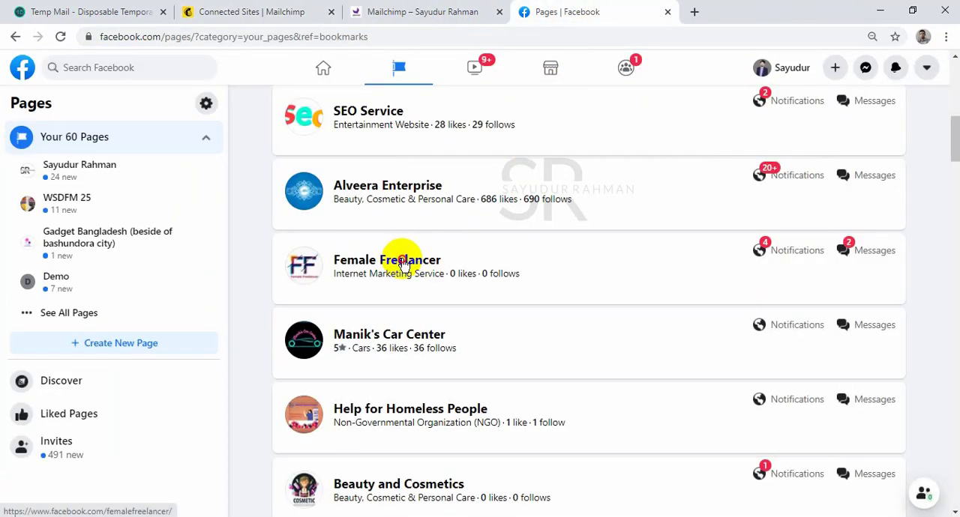
pyautogui.click(402, 260)
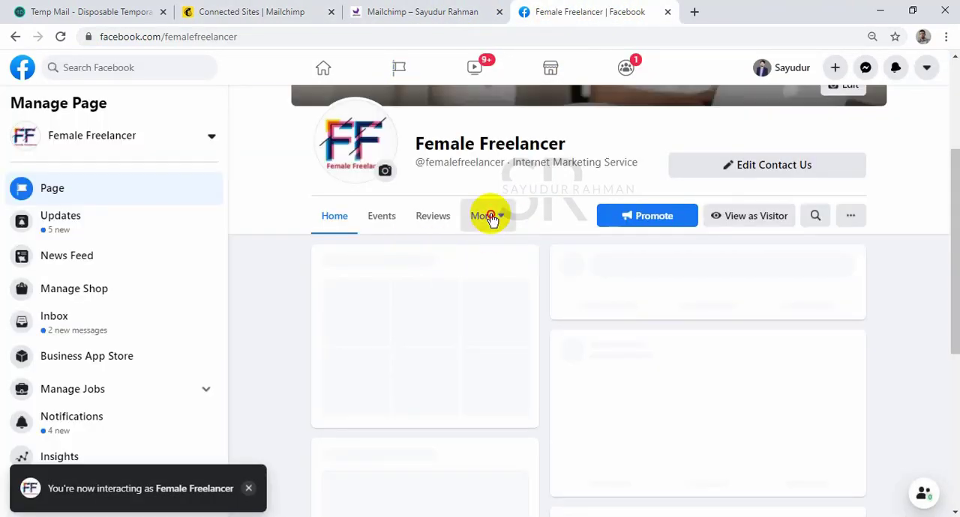
pyautogui.click(487, 216)
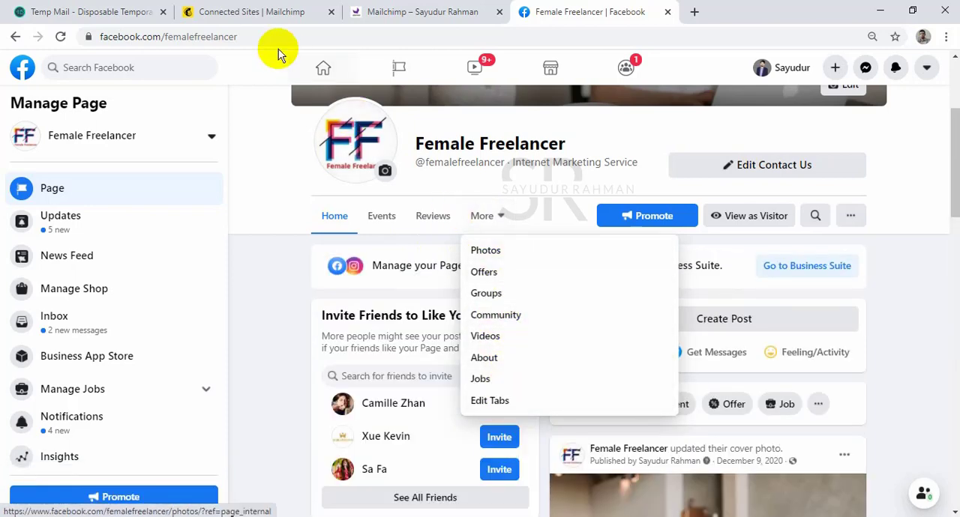
# In Mailchimp's Facebook integration, choose Female Freelancer as the page to use and bring up the audience setting.
pyautogui.click(254, 11)
pyautogui.click(268, 322)
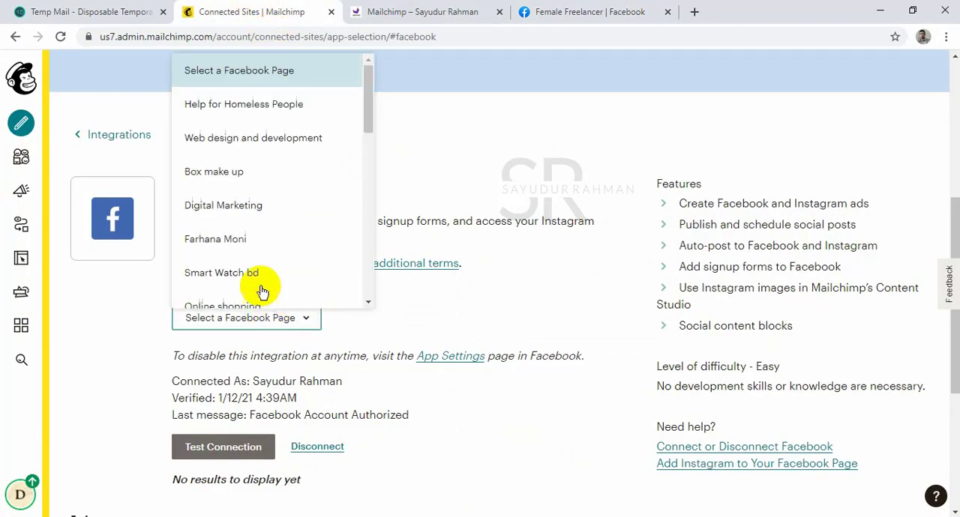
pyautogui.scroll(-2, 261, 205)
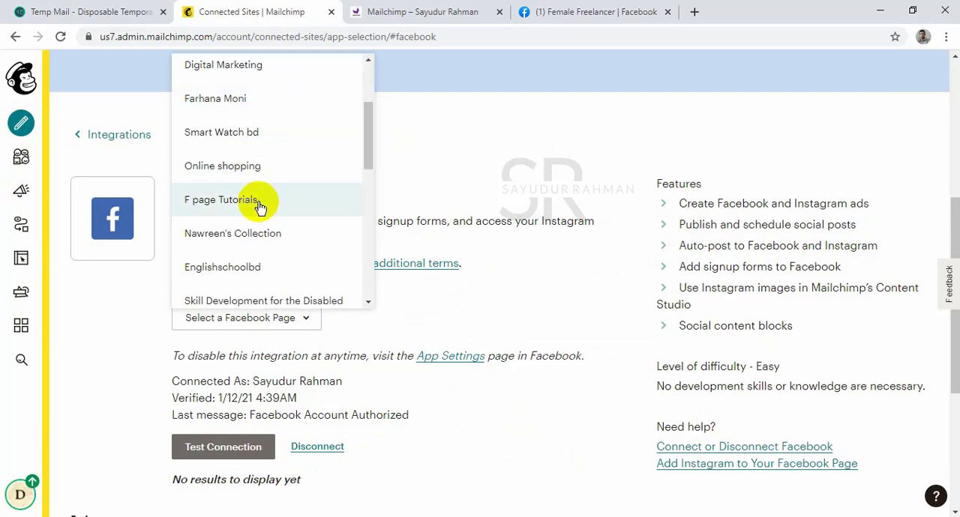
pyautogui.scroll(-7, 261, 206)
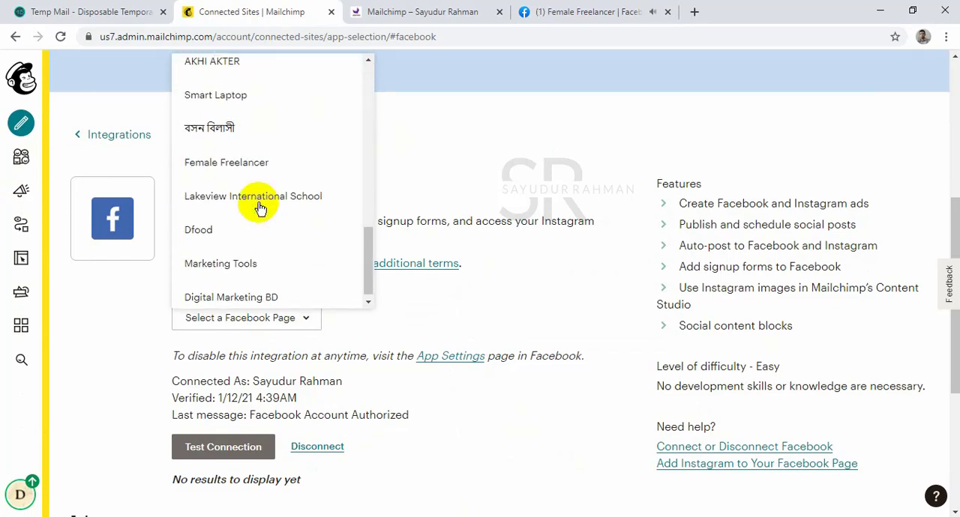
pyautogui.click(256, 159)
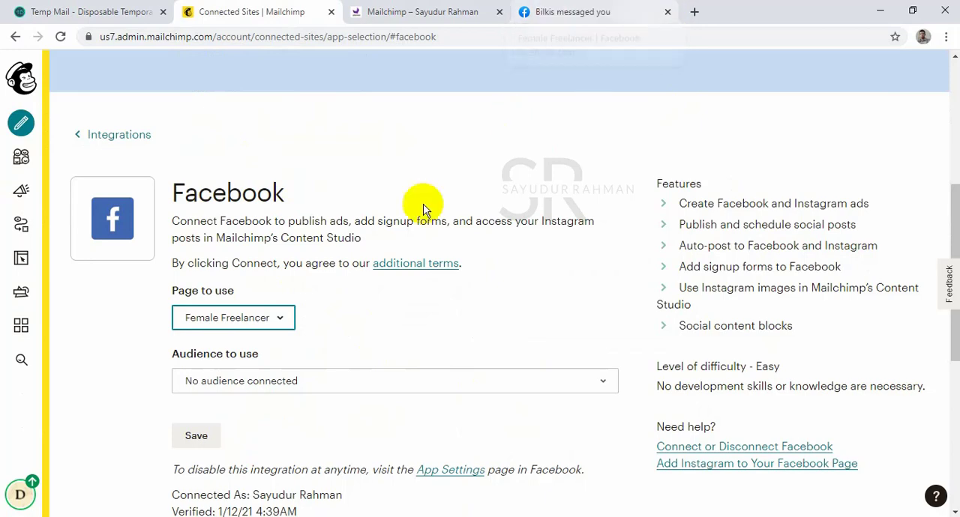
pyautogui.scroll(-2, 409, 308)
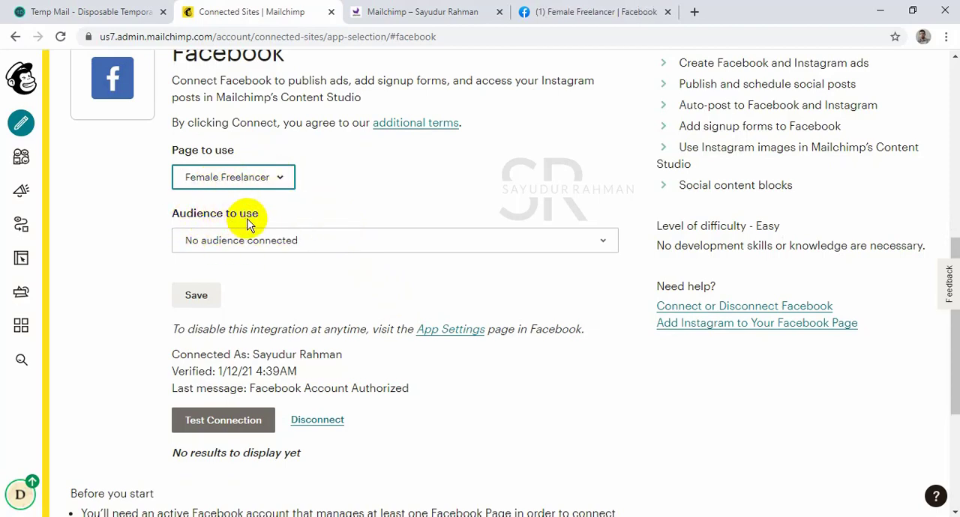
# Set the Facebook integration's audience to Demovideo and turn on the signup form tab.
pyautogui.click(273, 241)
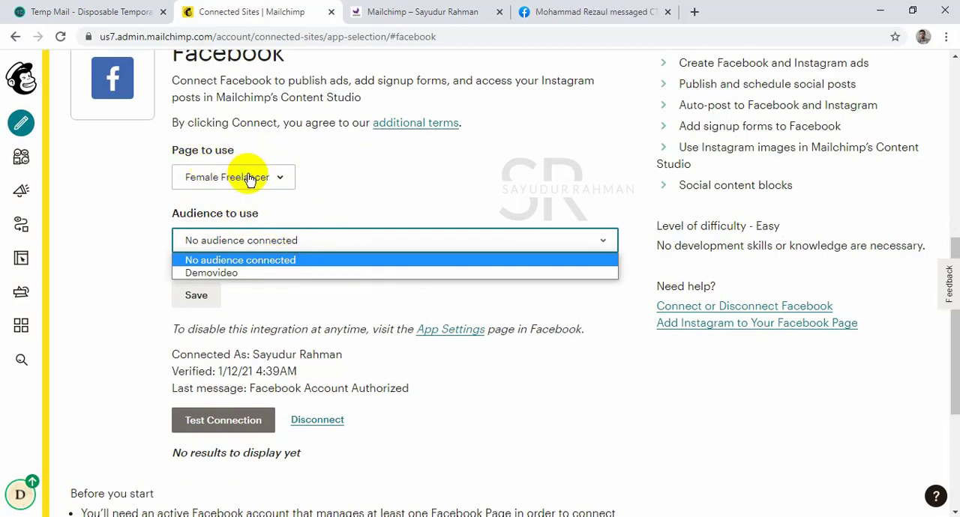
pyautogui.click(269, 274)
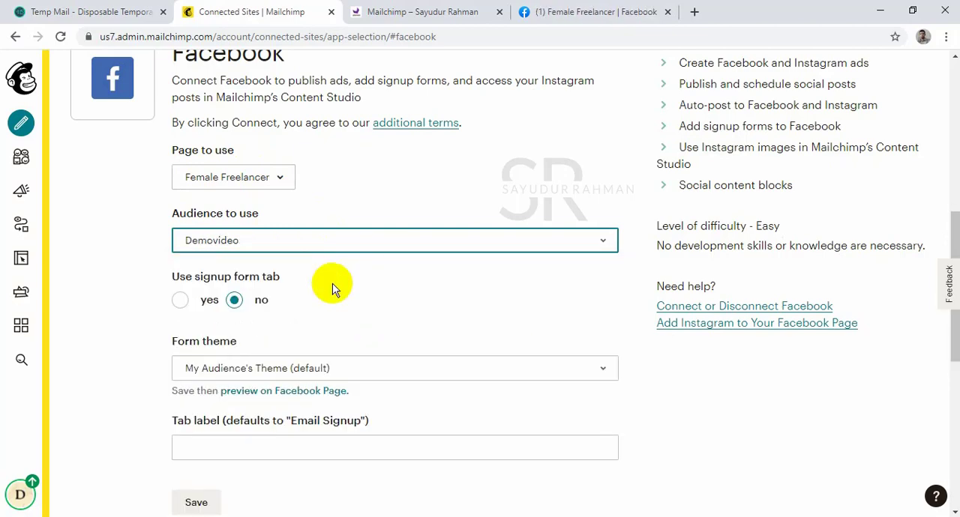
pyautogui.click(184, 302)
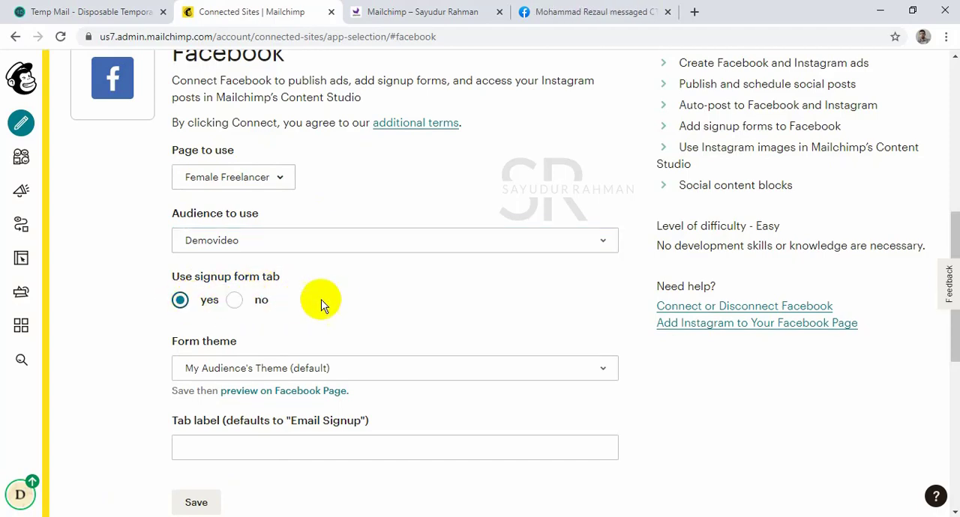
# Label the signup form tab "Sign Up Demovideo" and save the Facebook integration settings.
pyautogui.scroll(-2, 337, 306)
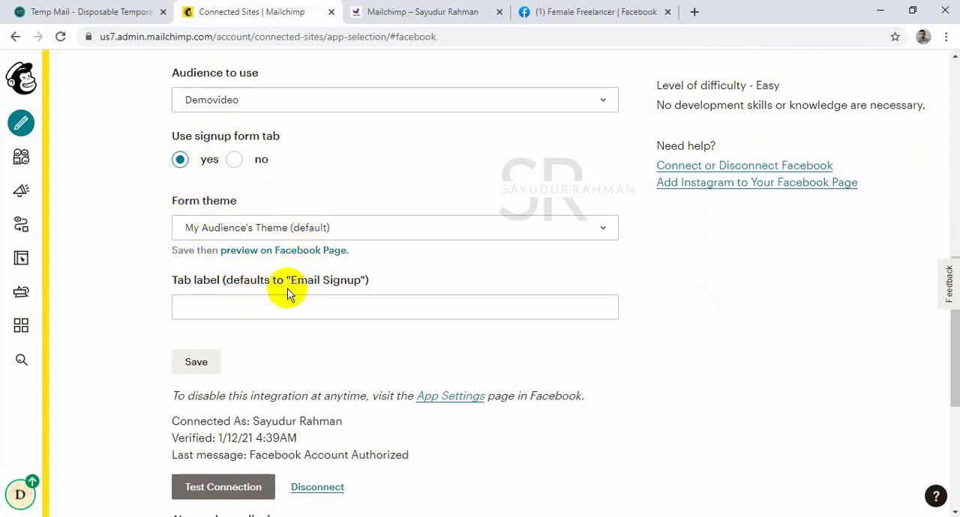
pyautogui.click(308, 306)
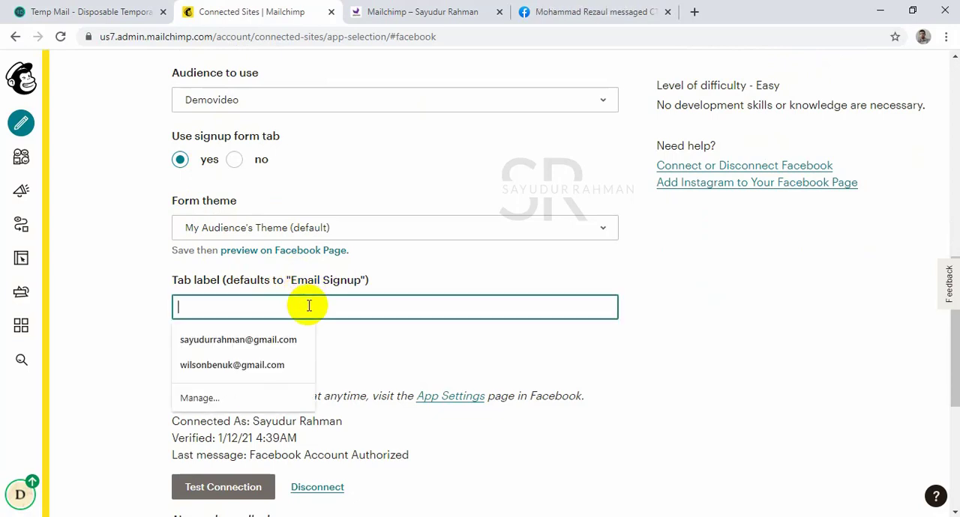
pyautogui.write('Sign Up h')
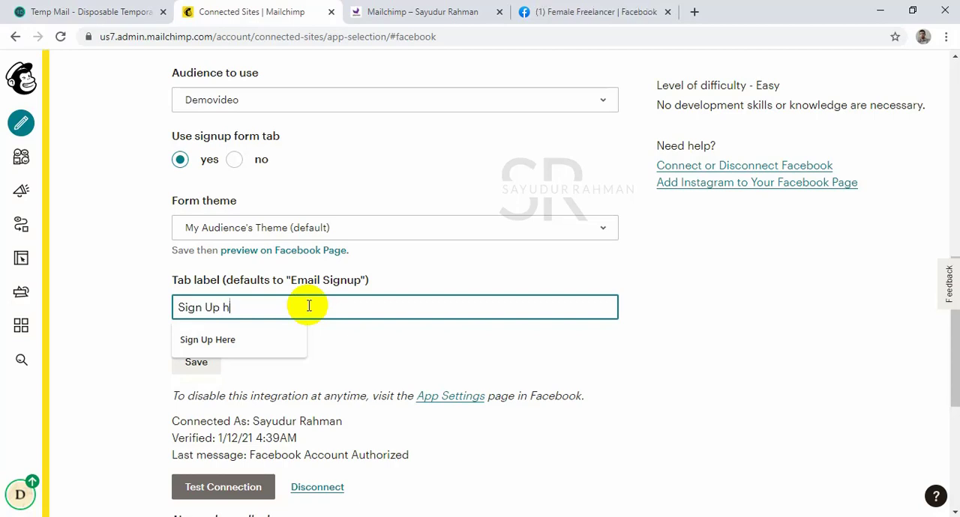
pyautogui.press('BackSpace')
pyautogui.write('form')
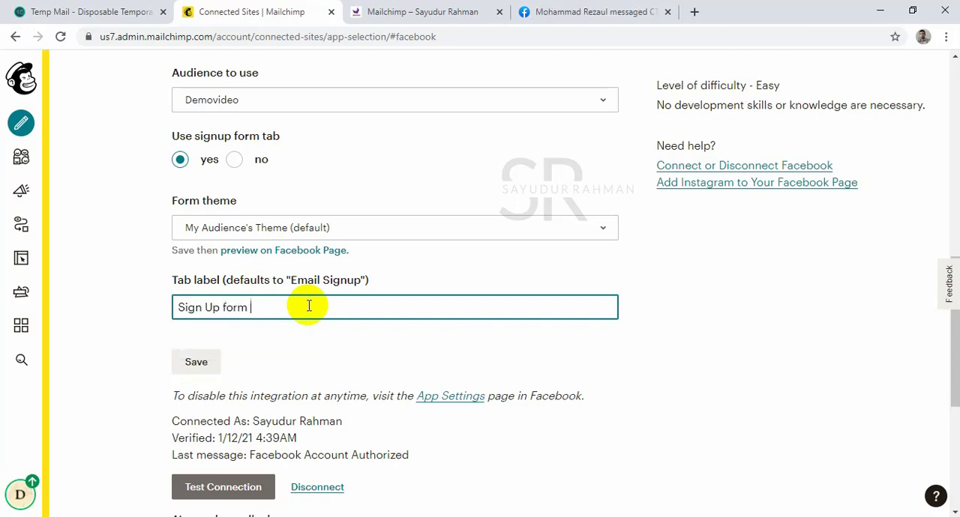
pyautogui.press('BackSpace')
pyautogui.press('BackSpace')
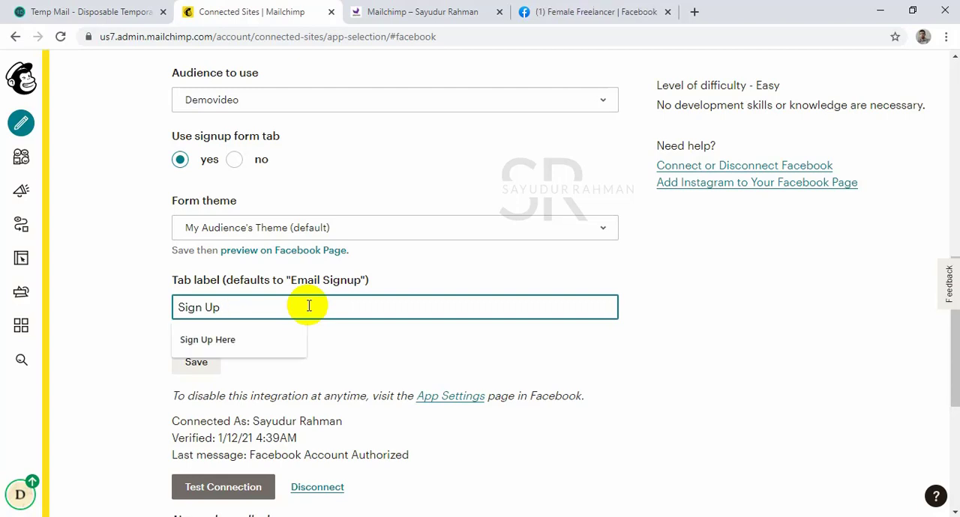
pyautogui.write('V')
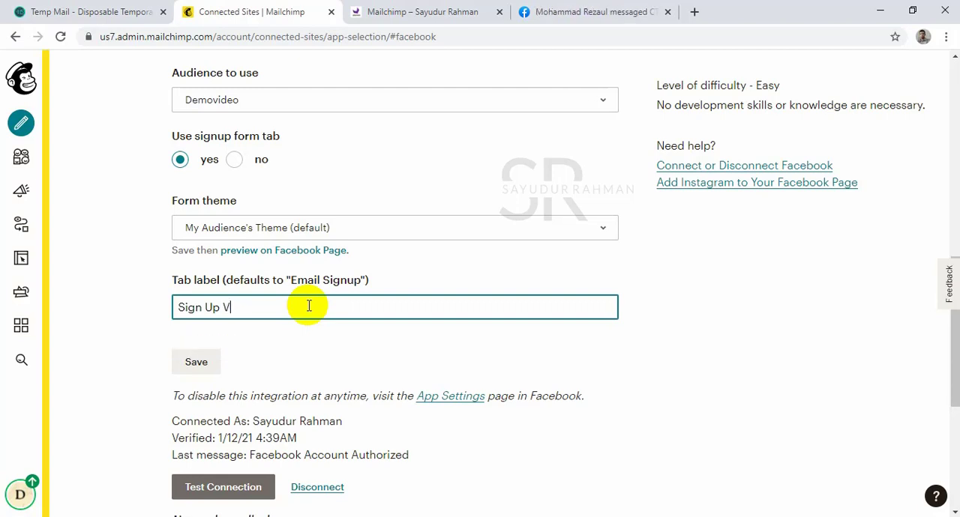
pyautogui.press('BackSpace')
pyautogui.write('Dem')
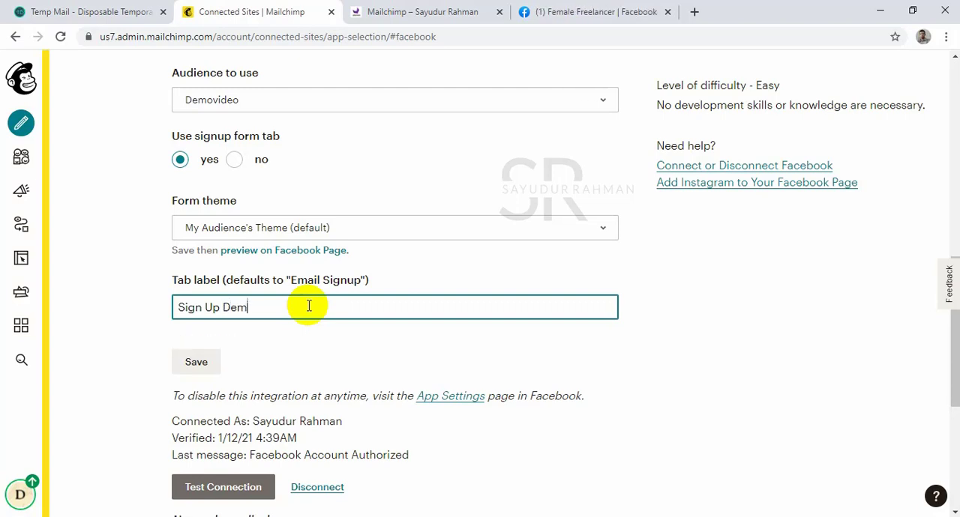
pyautogui.write('ovideo')
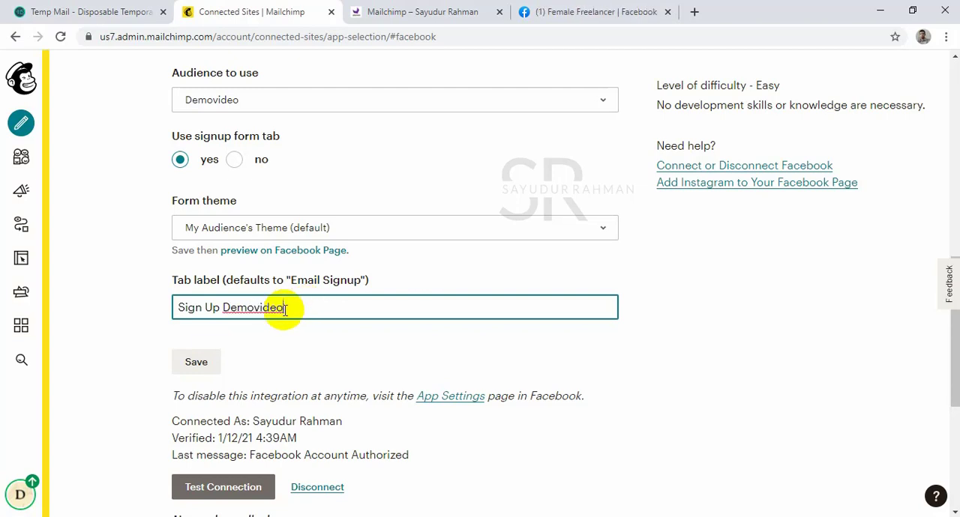
pyautogui.click(207, 365)
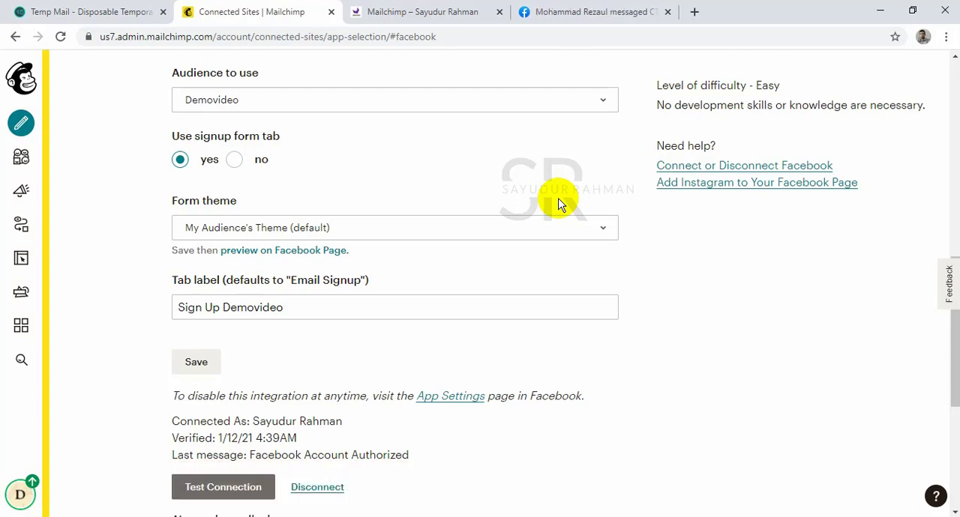
# Switch to the Female Freelancer page on Facebook and open its Sign Up Demovideo section.
pyautogui.click(576, 12)
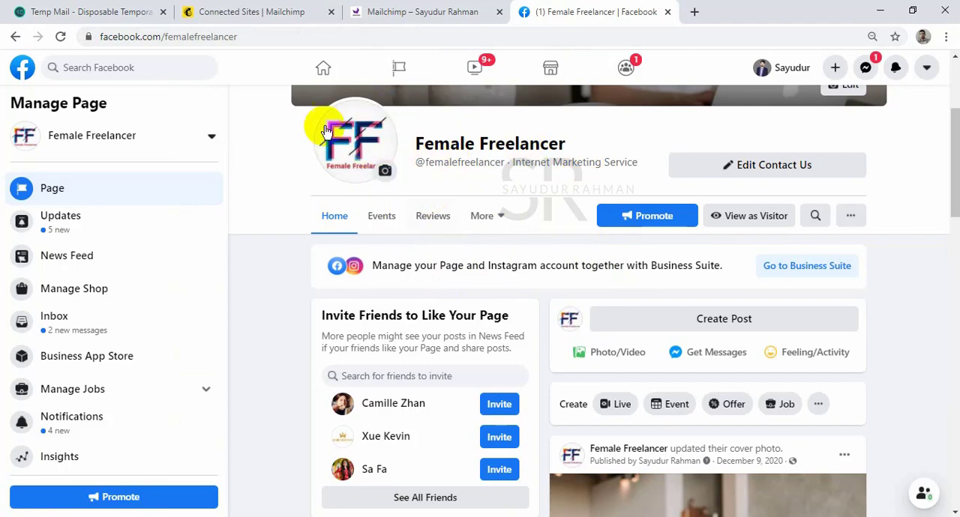
pyautogui.click(491, 216)
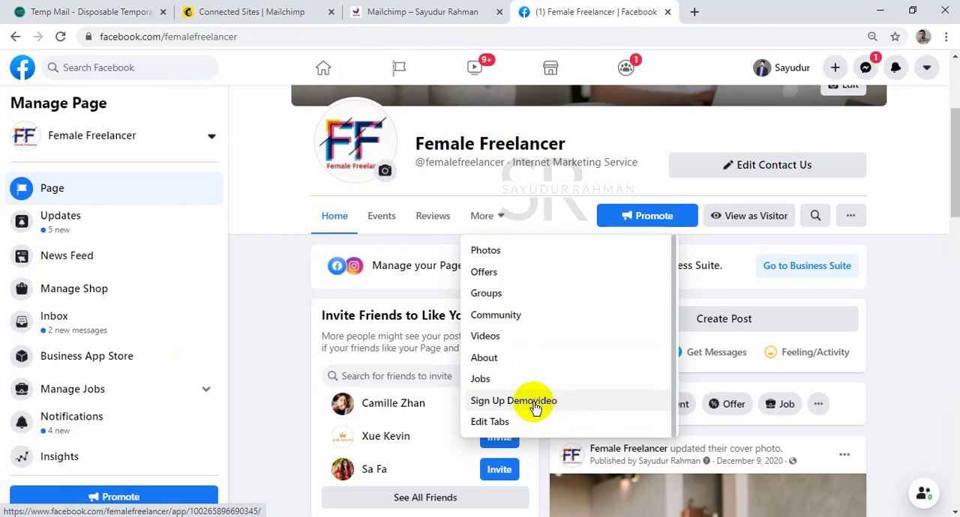
pyautogui.click(540, 403)
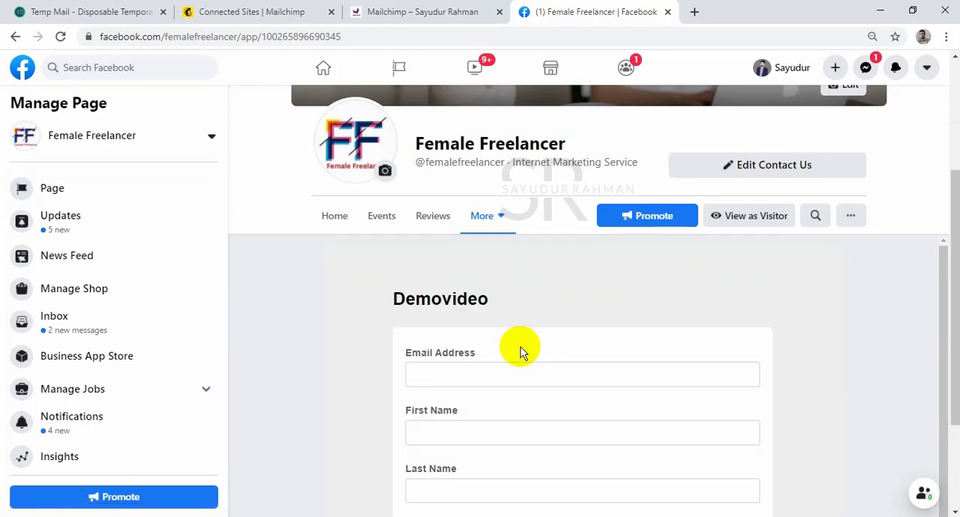
# Fill in the Demovideo signup form with the subscriber's email address, first name and last name.
pyautogui.click(523, 373)
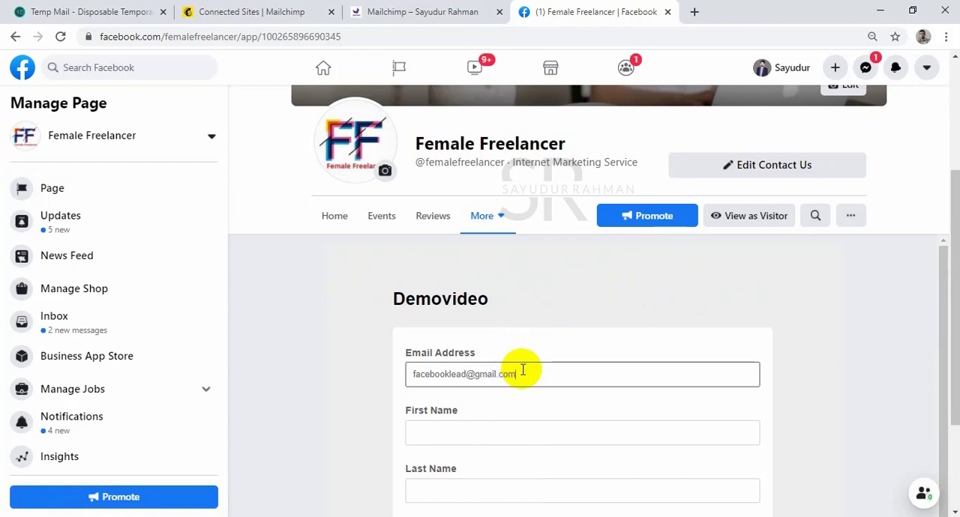
pyautogui.press('Tab')
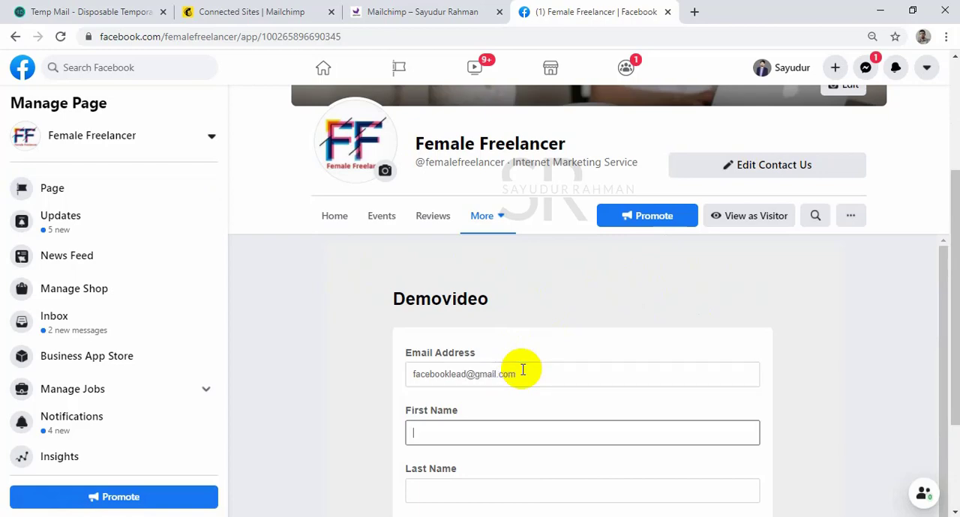
pyautogui.press('Tab')
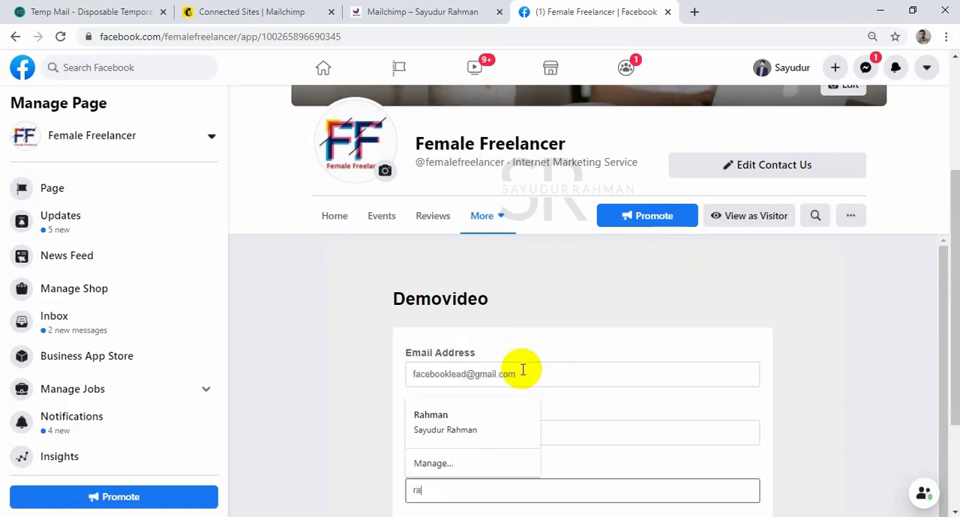
# Enter the subscriber's birthday, submit the Demovideo subscription and view the confirmation page.
pyautogui.scroll(-2, 522, 369)
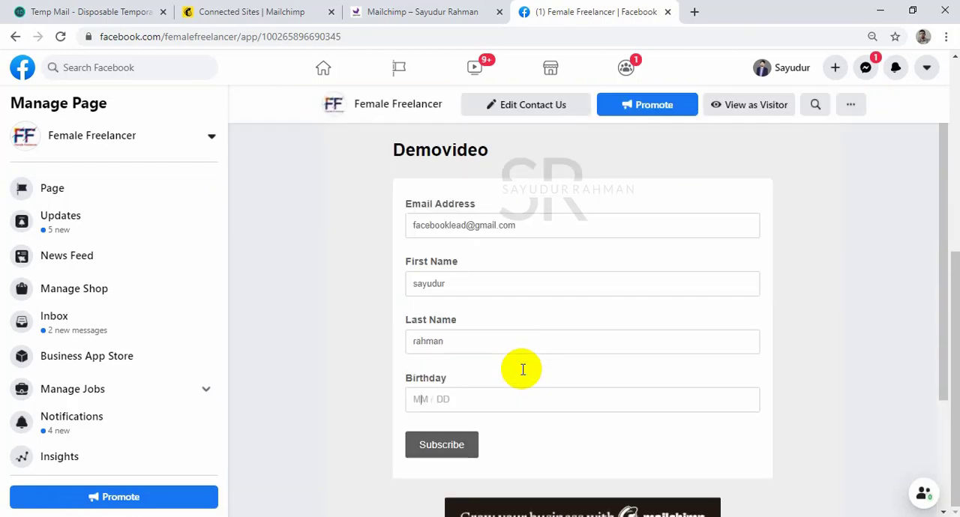
pyautogui.write('10 / 13')
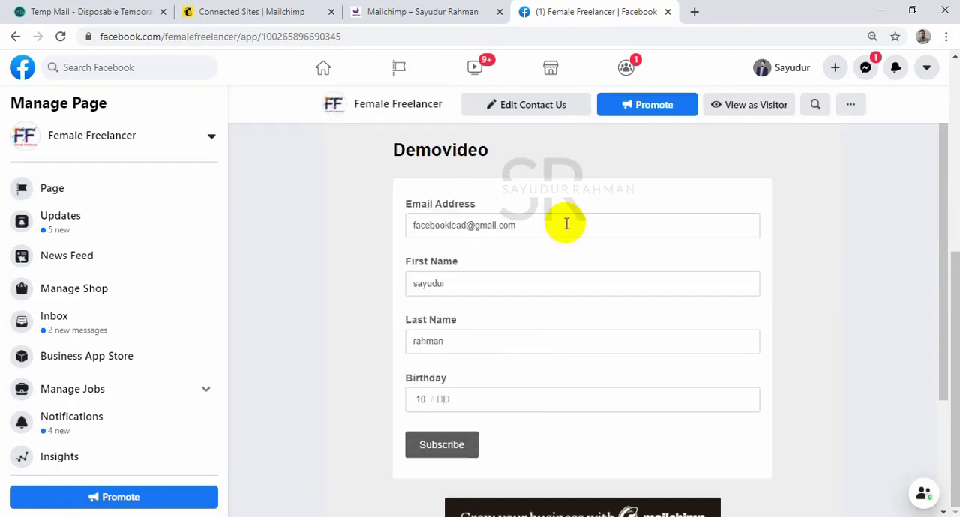
pyautogui.click(446, 444)
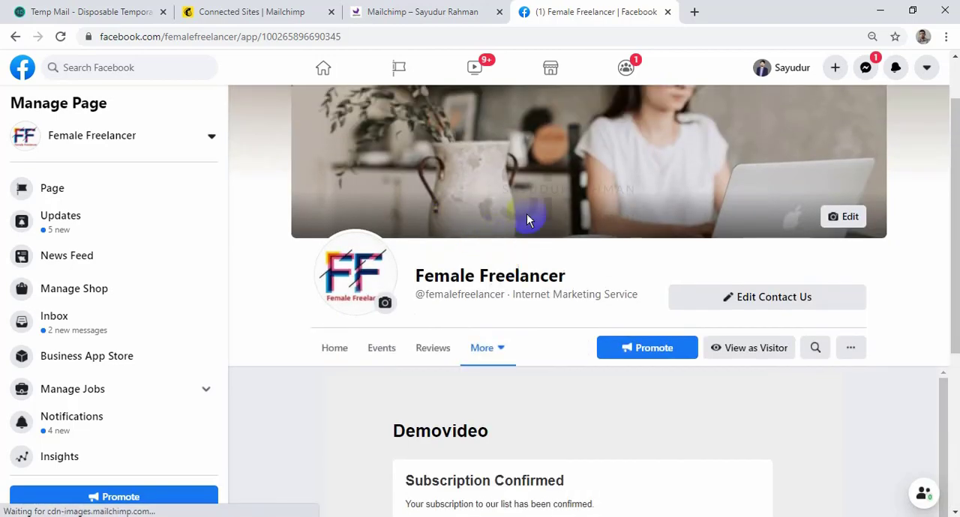
pyautogui.scroll(-4, 573, 285)
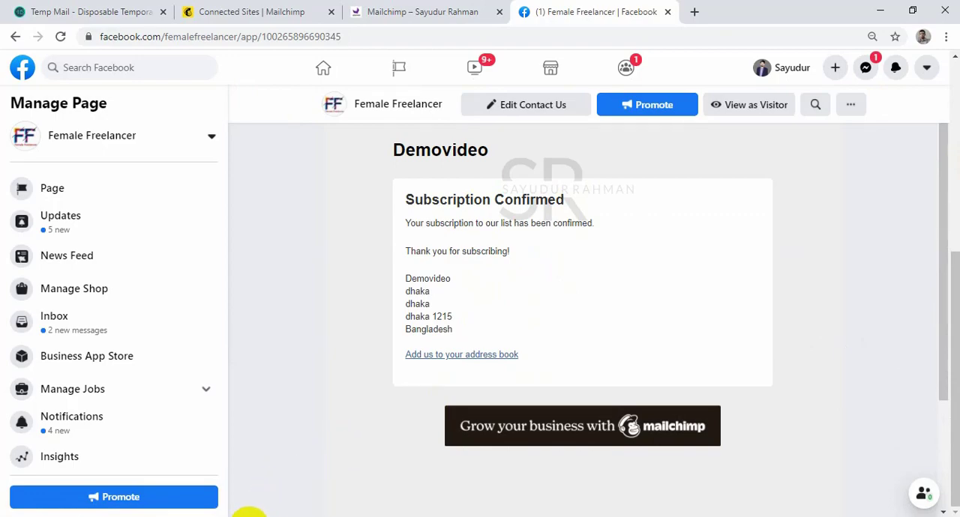
# Return to Mailchimp, refresh the Demovideo audience dashboard and check the contact list for the new Facebook subscriber.
pyautogui.moveTo(220, 506)
pyautogui.click(255, 11)
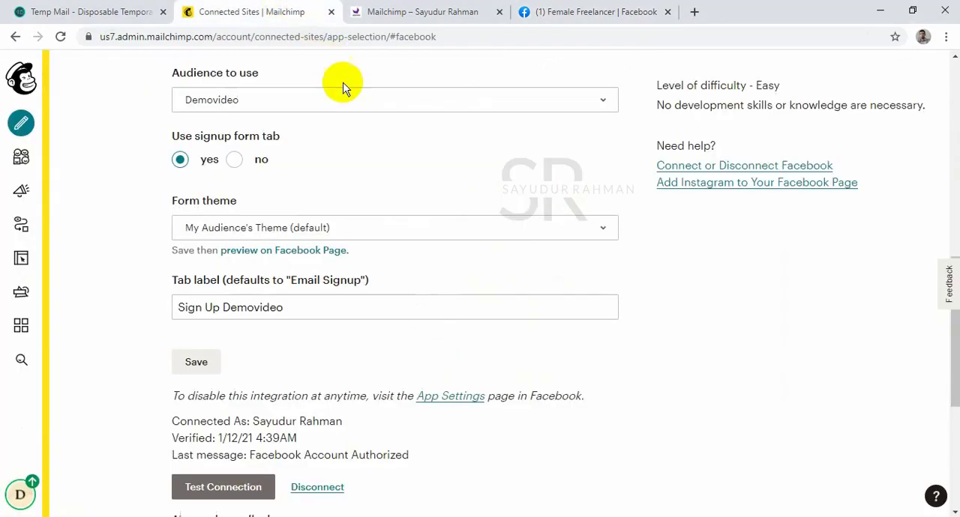
pyautogui.scroll(10, 343, 81)
pyautogui.click(21, 159)
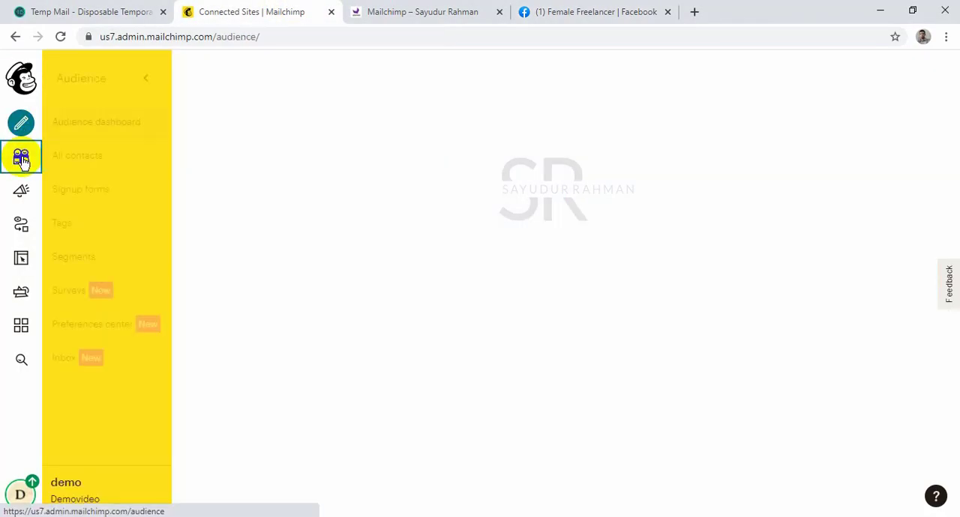
pyautogui.click(60, 37)
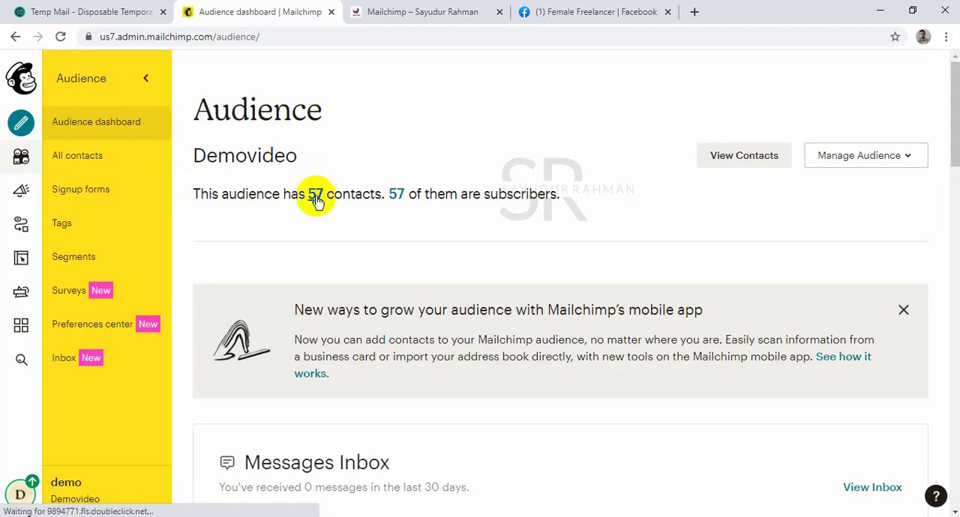
pyautogui.click(315, 201)
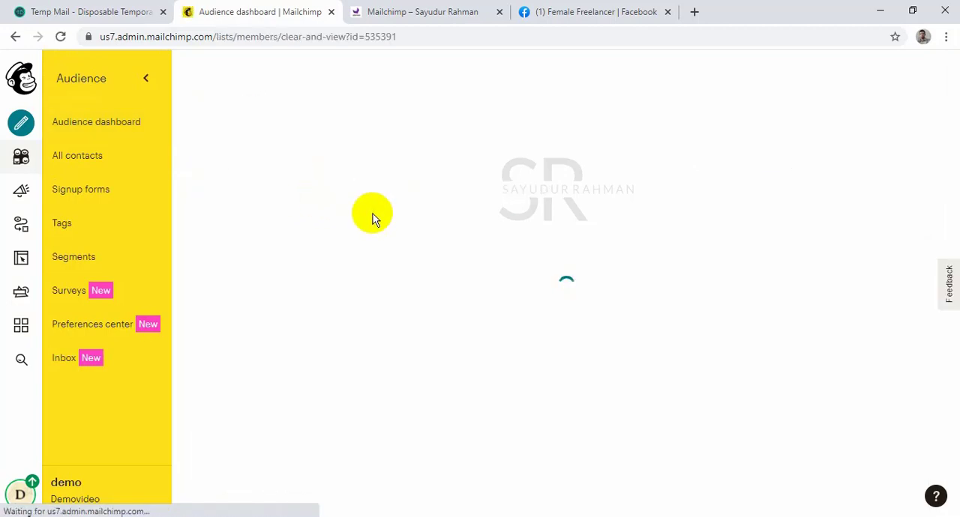
pyautogui.scroll(-4, 375, 218)
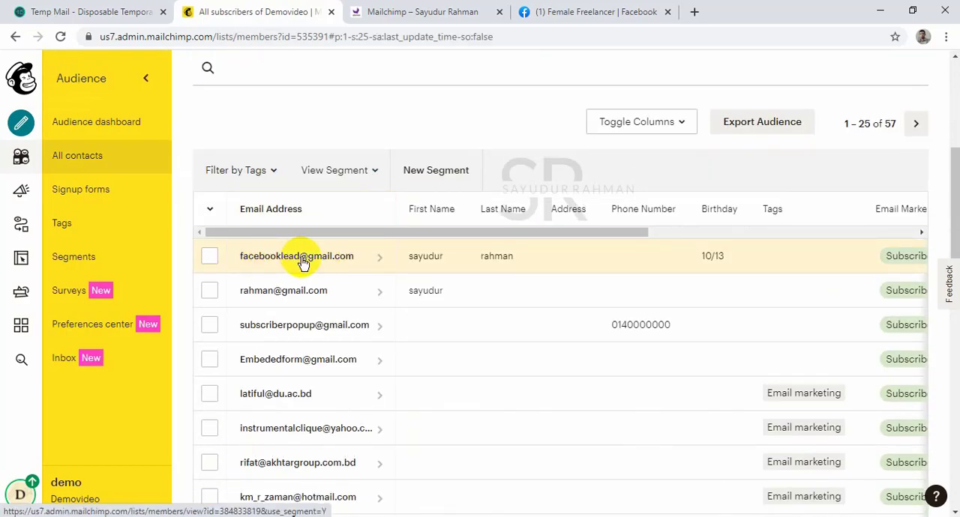
# Switch to the Email Marketing checklist document in Word.
pyautogui.click(280, 516)
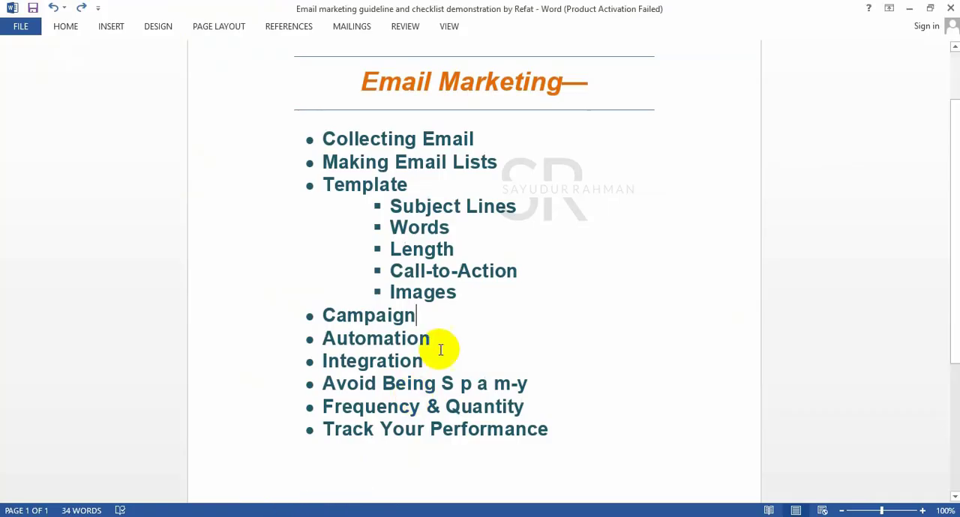